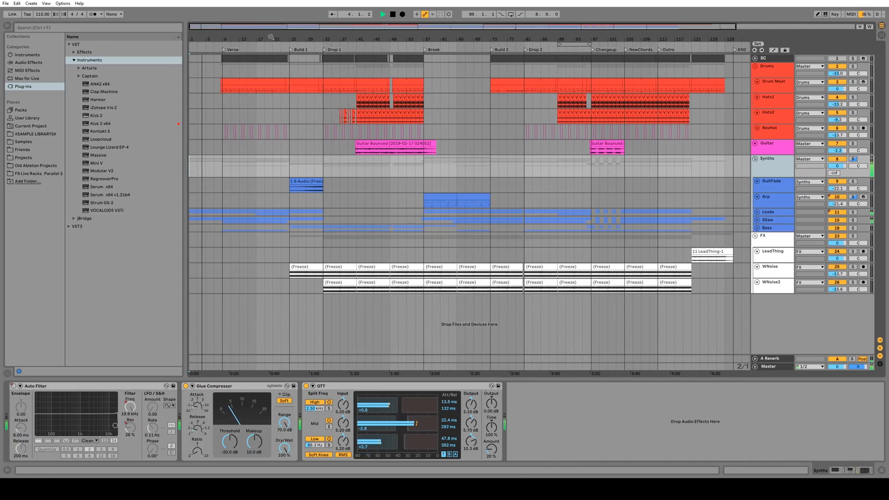
Step: Show the Arp and Leads device chains and unfold the Leads and SSaw groups to reveal their tracks
click(772, 207)
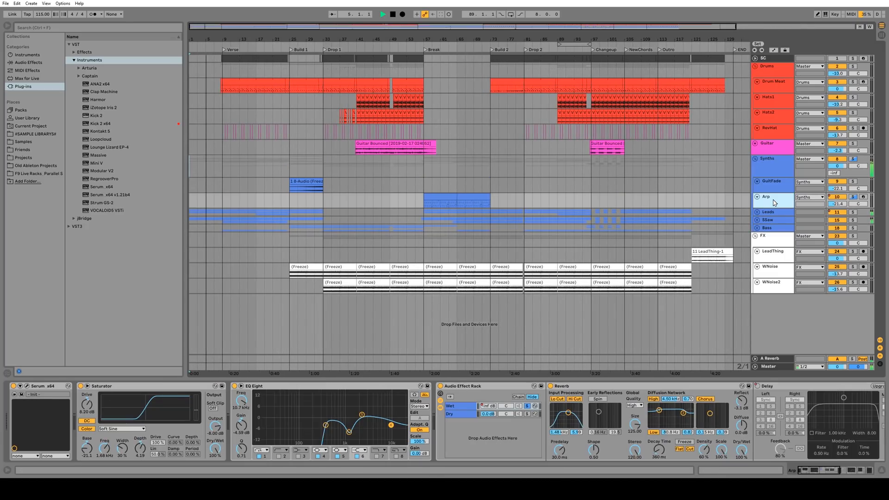
click(771, 211)
click(756, 212)
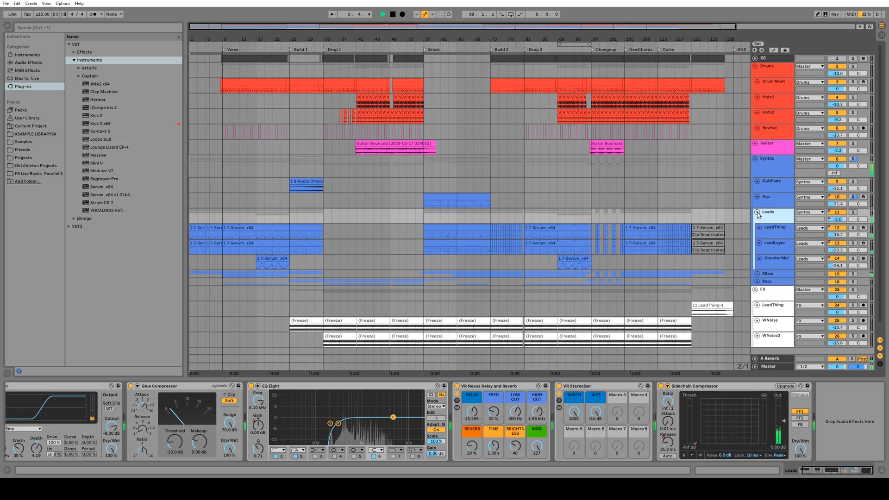
scroll(764, 231, down, 1)
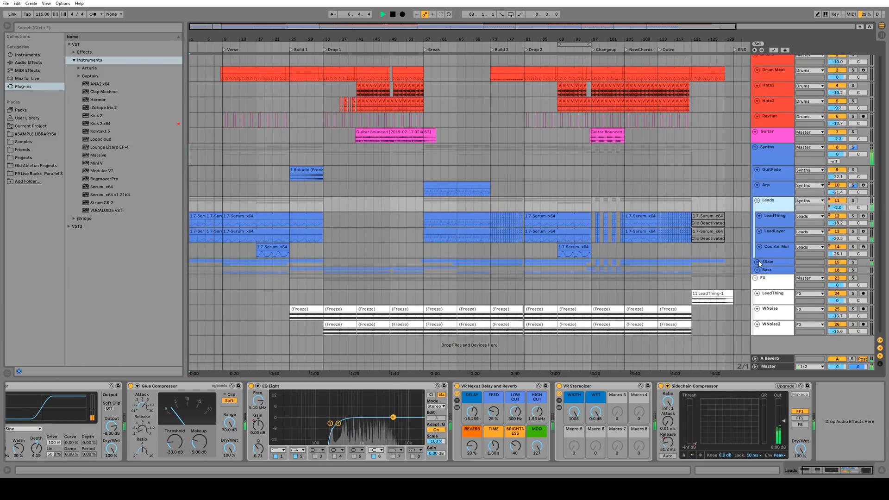
click(757, 262)
scroll(759, 262, down, 3)
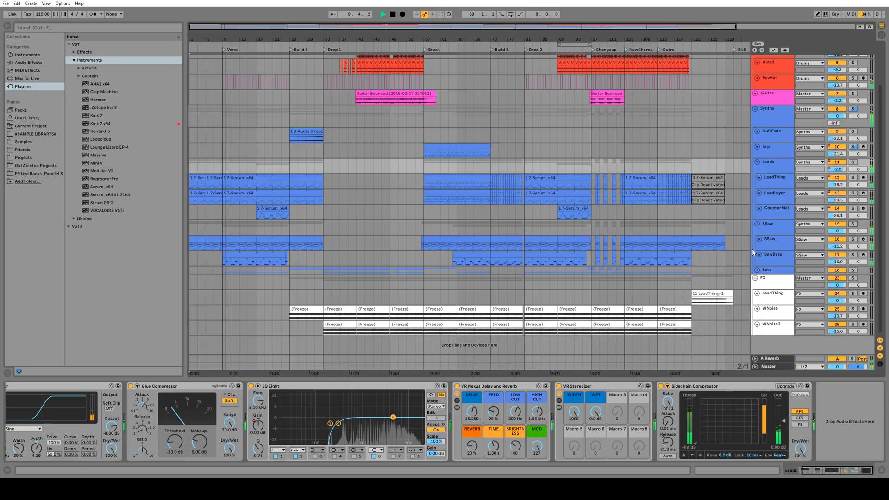
Step: Audition the SawBass track in solo during playback
scroll(742, 244, up, 3)
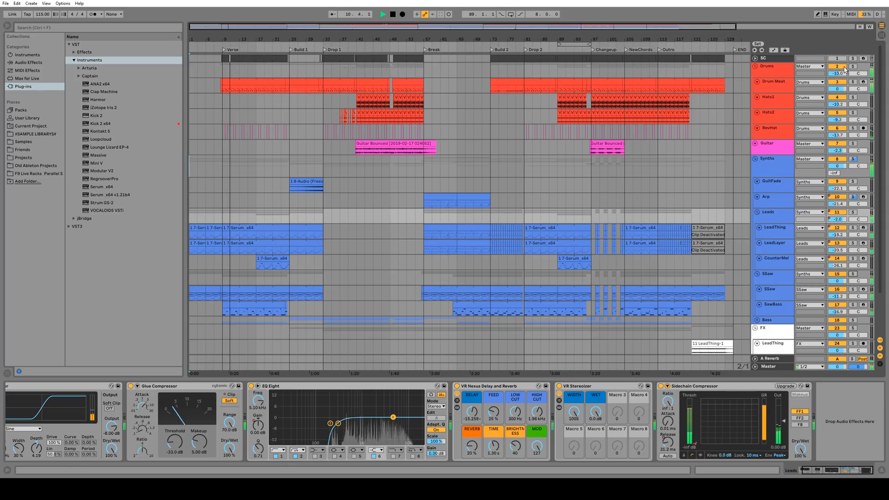
scroll(852, 69, down, 3)
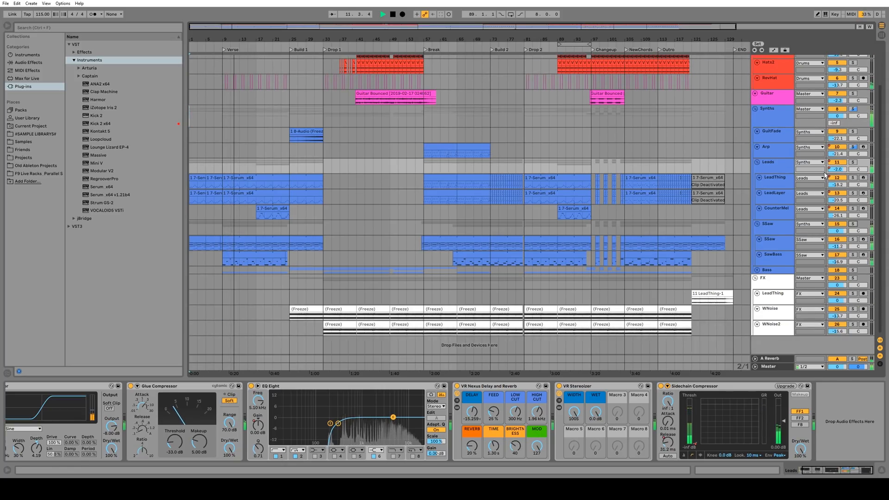
click(853, 255)
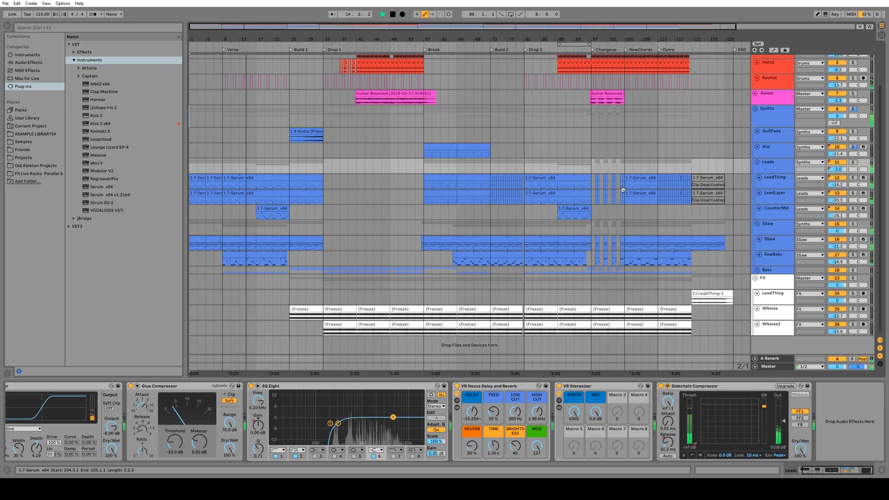
Step: Unfold the Bass group and audition its Sub track in solo, restoring the full mix at the end
click(757, 270)
scroll(811, 264, down, 3)
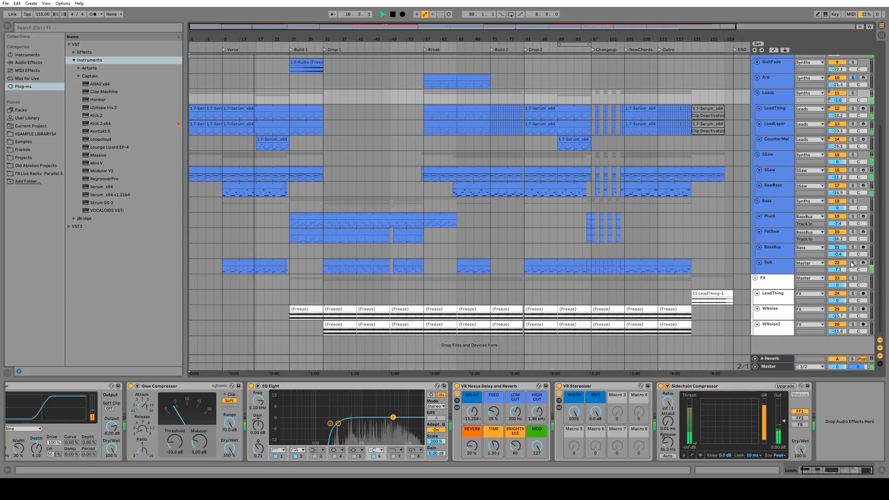
click(852, 263)
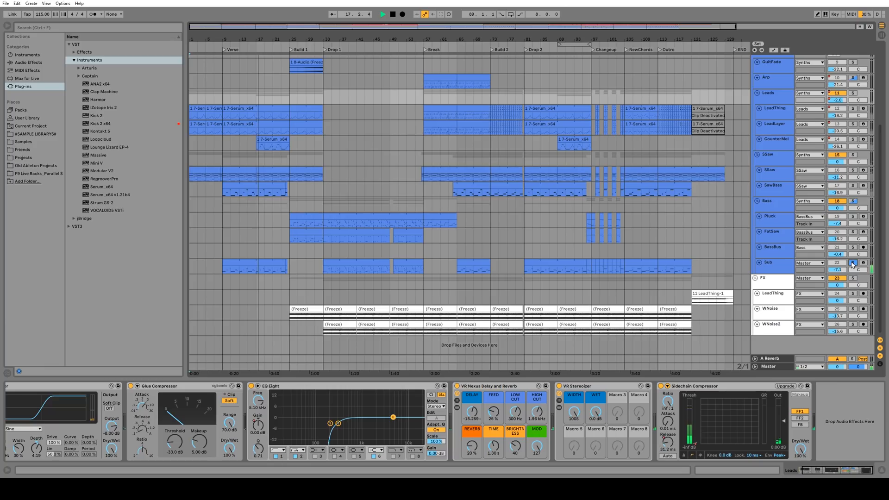
click(851, 263)
Step: Audition the CounterMel track in solo and switch the solo to the whole Leads group
scroll(833, 185, up, 2)
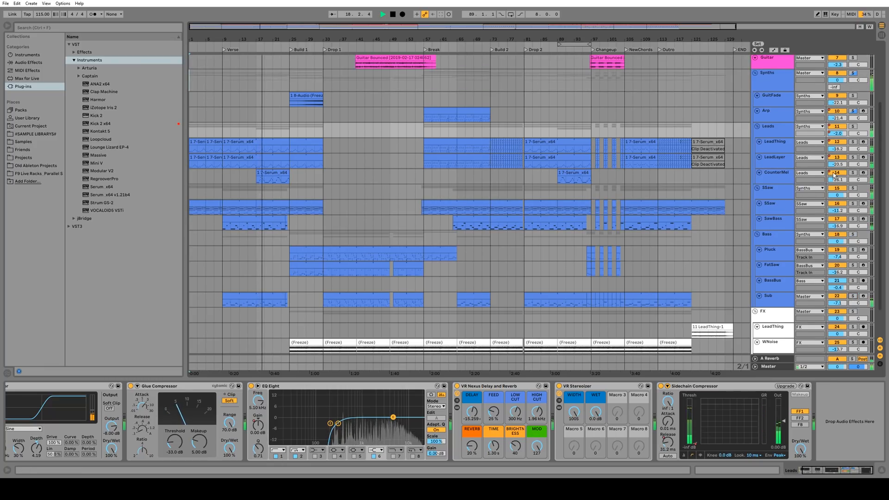
click(853, 172)
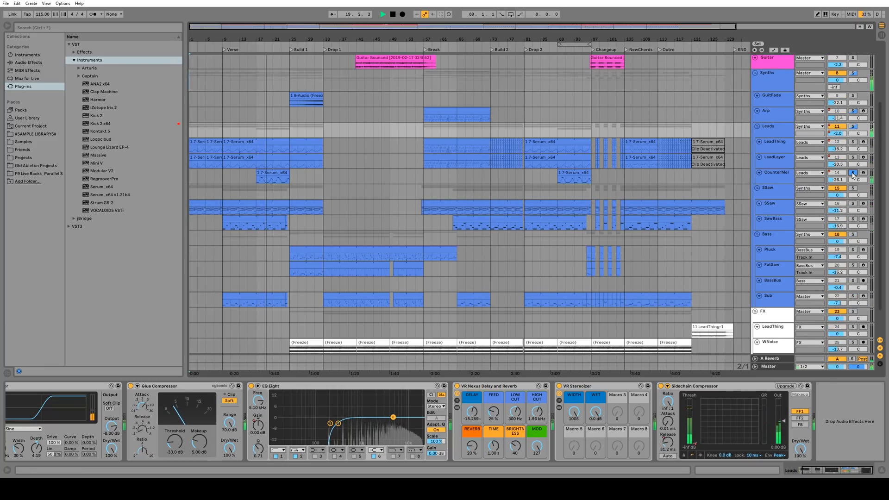
click(853, 127)
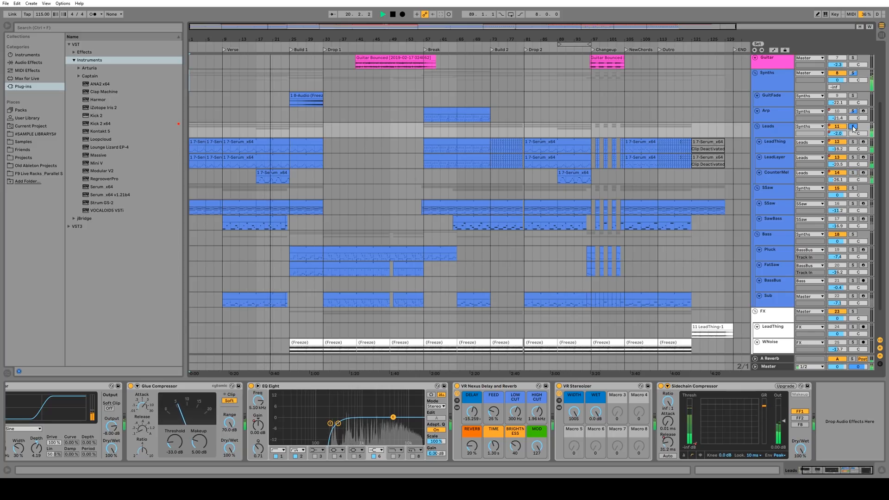
Step: Fold the Leads and SSaw groups in the arrangement
scroll(627, 219, up, 3)
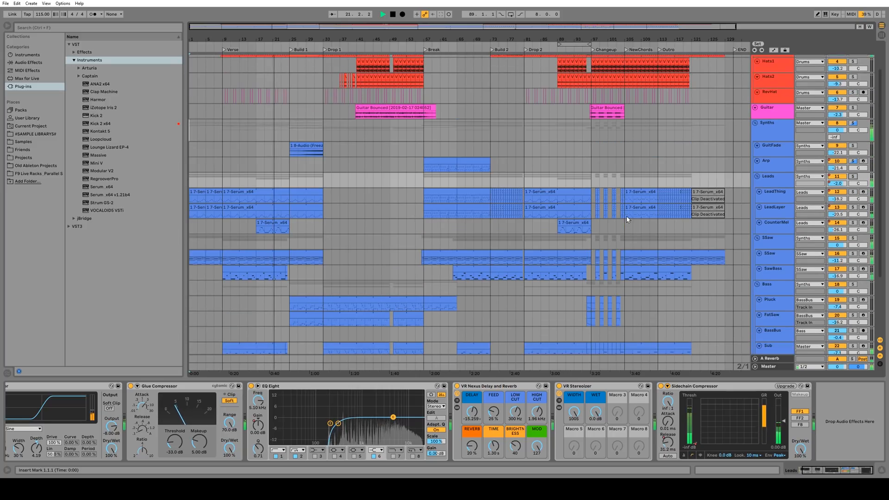
click(756, 177)
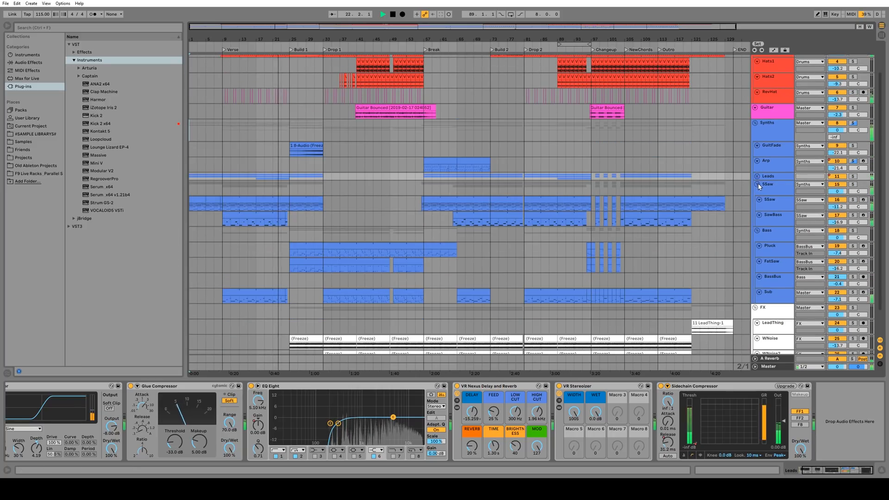
click(757, 183)
Step: Audition the Drums group in solo and return to the full mix
scroll(662, 195, up, 2)
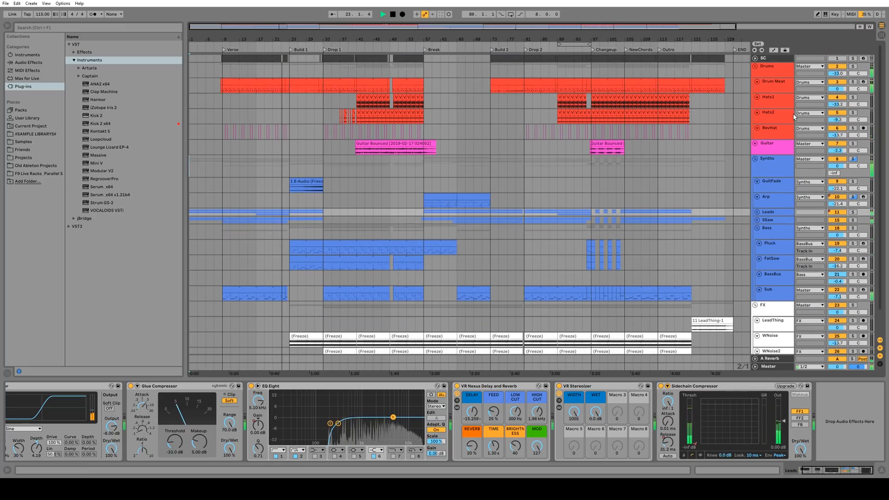
click(853, 67)
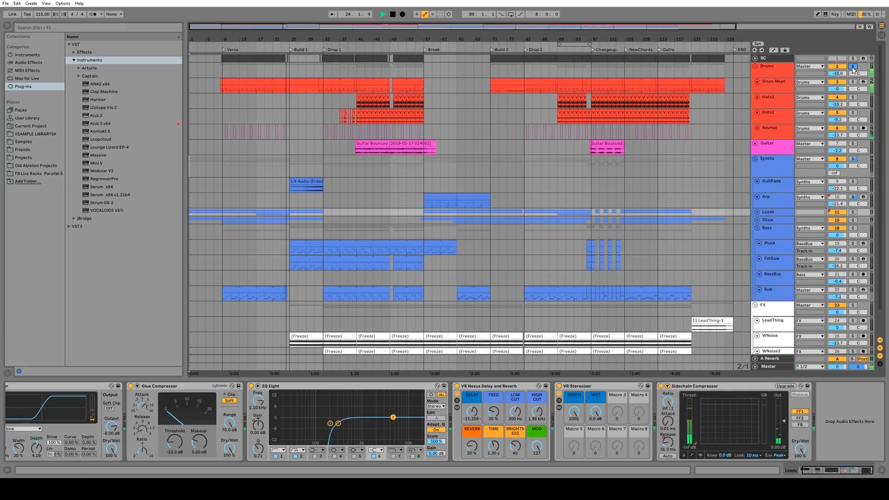
click(853, 67)
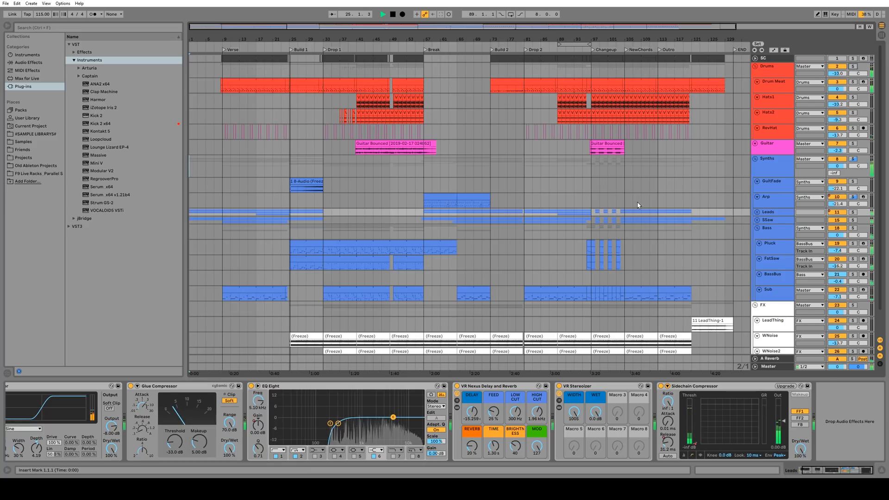
Step: Audition the FX group in solo during Build 1 and return to the full mix
scroll(634, 206, down, 2)
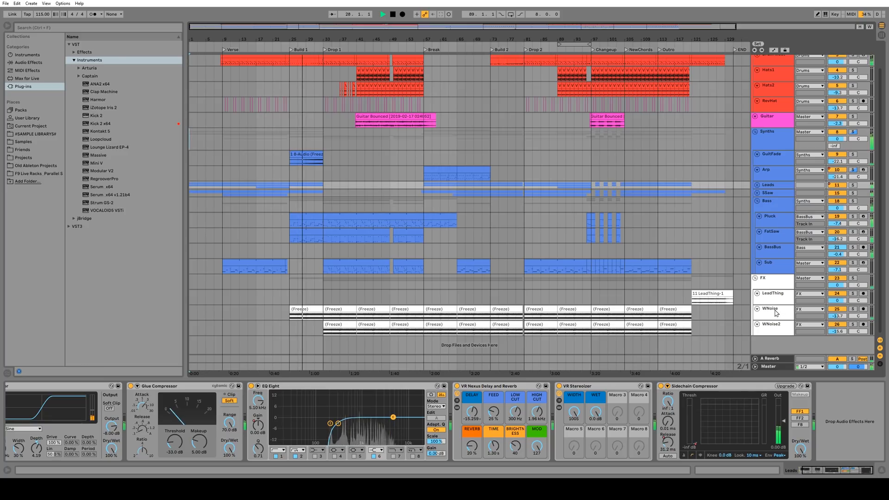
click(854, 279)
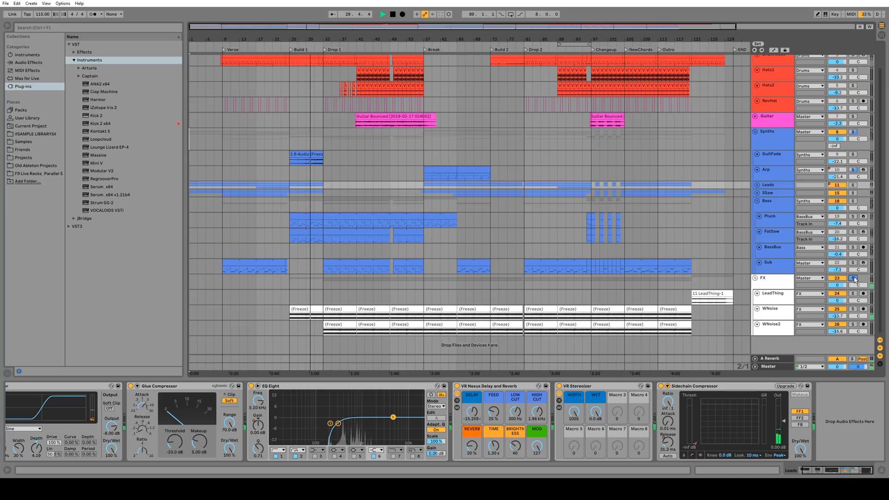
click(854, 279)
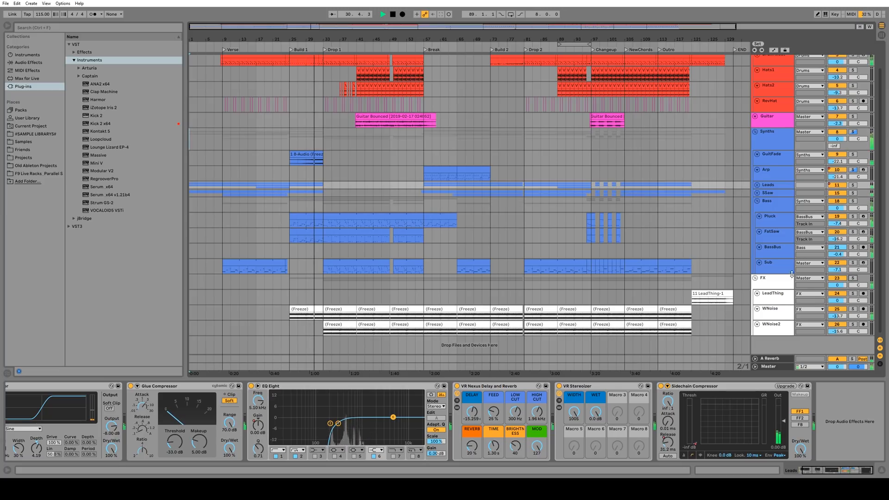
scroll(652, 246, up, 2)
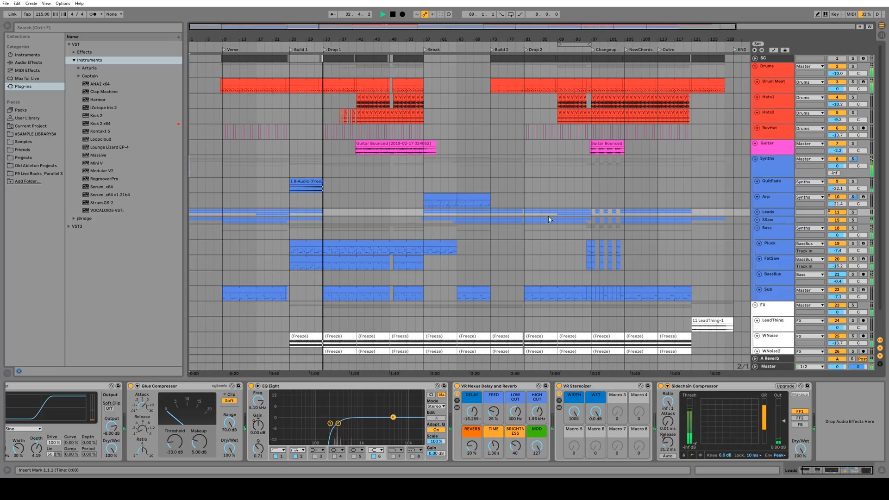
Step: Audition the Bass group and its FatSaw track in solo during Drop 1, restoring the full mix at the end
scroll(574, 234, down, 2)
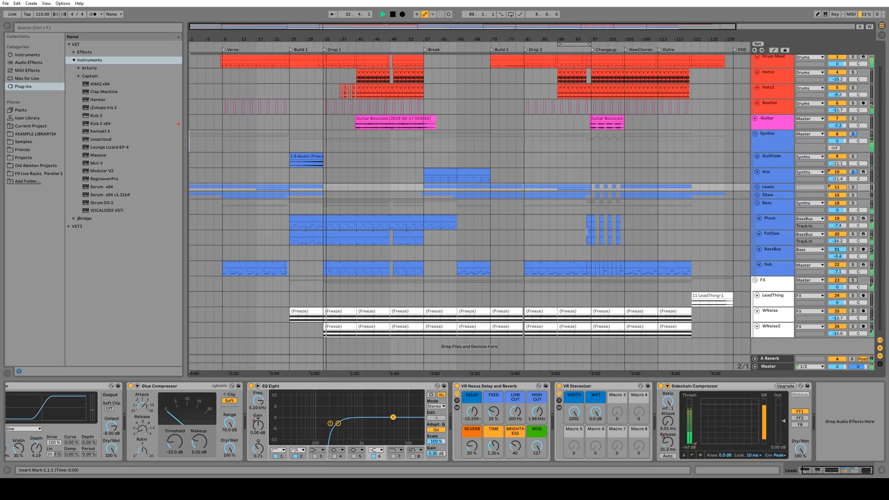
click(852, 202)
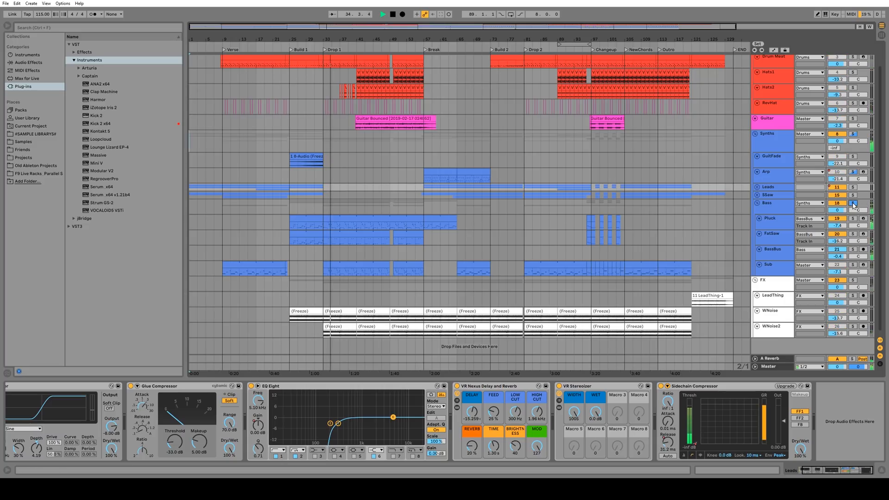
click(852, 233)
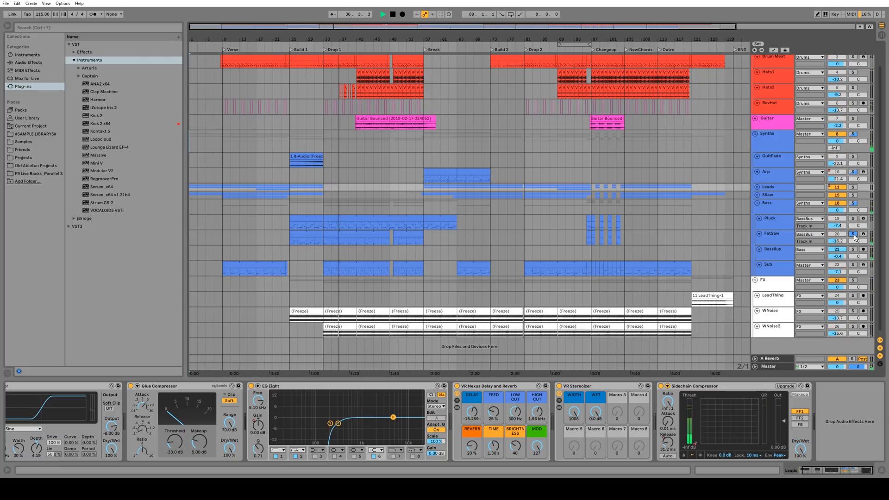
click(852, 234)
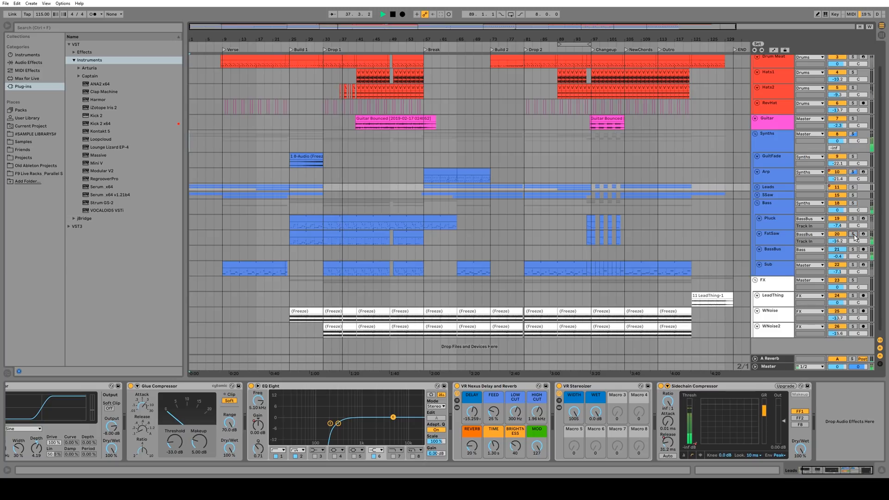
scroll(573, 187, up, 2)
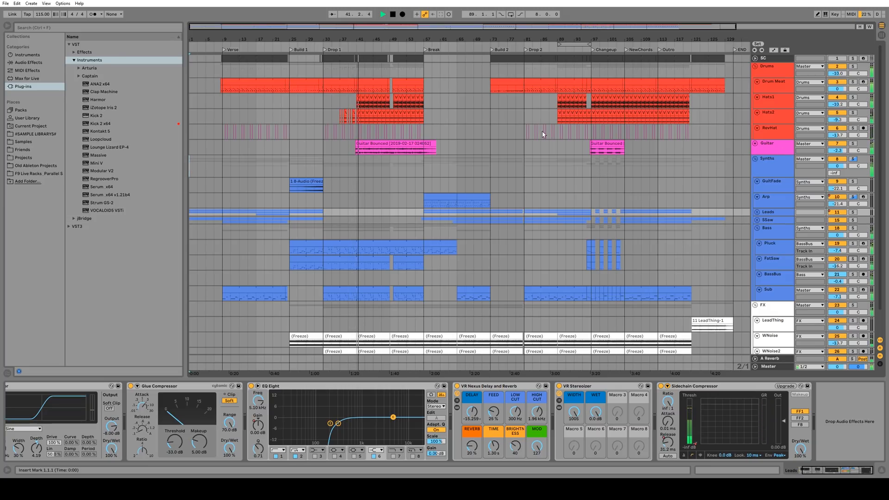
Step: Place the insert marker at 40.3.1 on the Drum Meat track and restart playback from there
key(space)
drag(354, 41, 357, 93)
click(375, 82)
key(space)
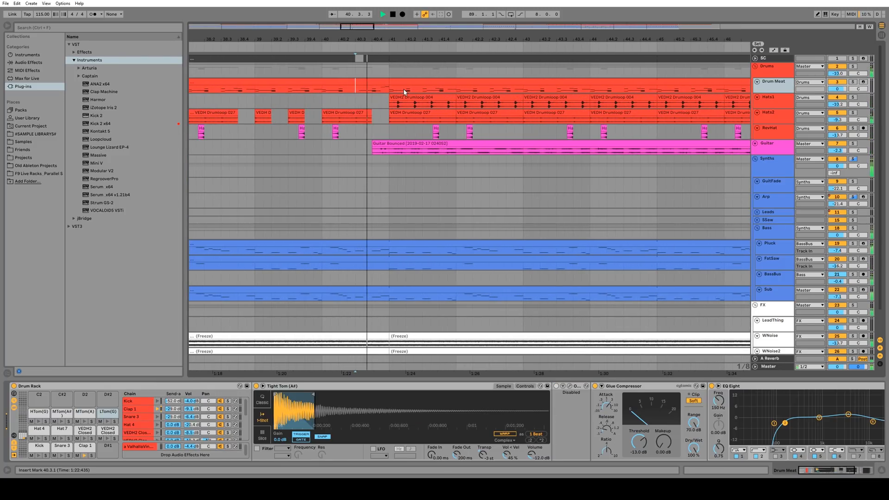
Step: Open the Drum Meat fill clip before bar 41 in the note editor and play the fill again
double_click(376, 82)
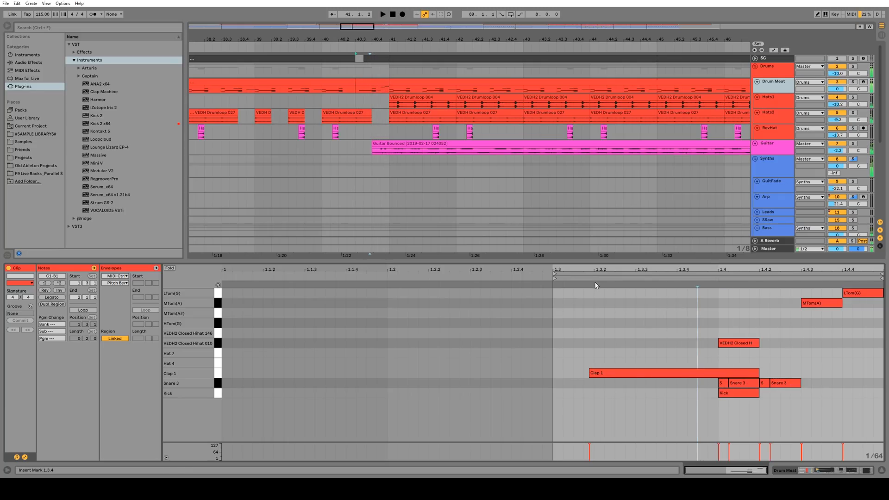
drag(587, 262, 579, 379)
key(space)
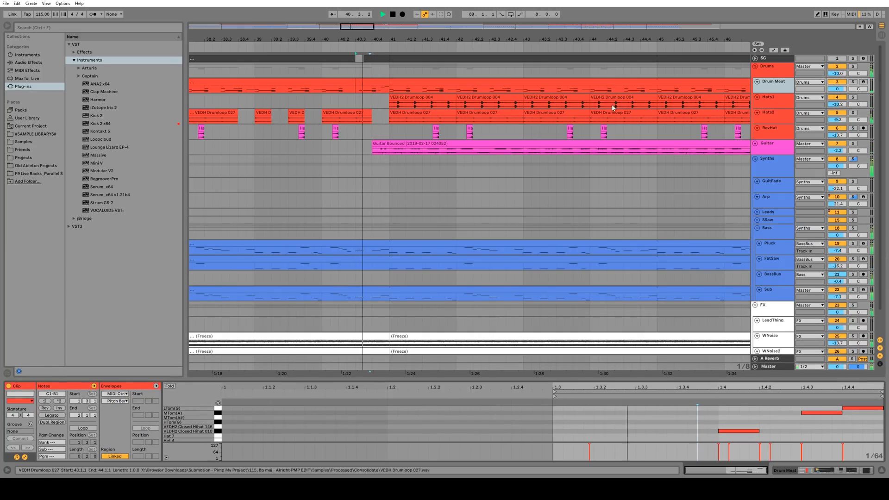
Step: Audition the Guitar track in solo during Drop 1 and return to the full mix
drag(523, 39, 434, 11)
key(minus)
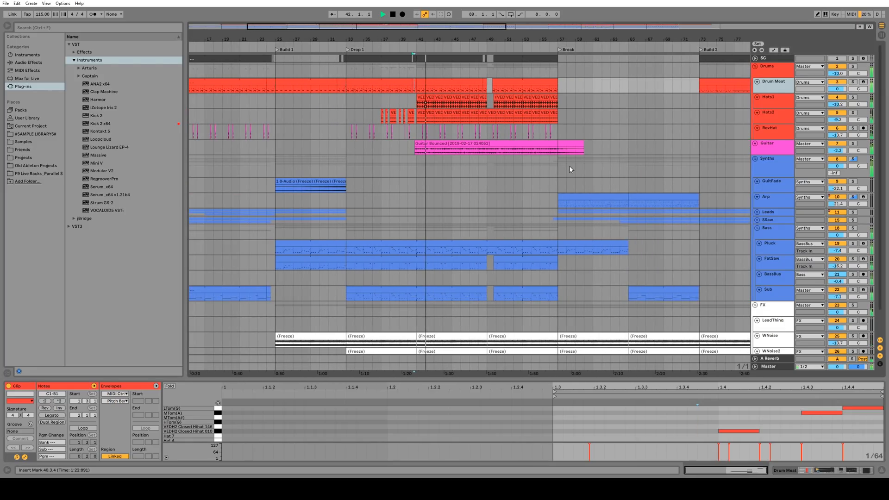
click(853, 144)
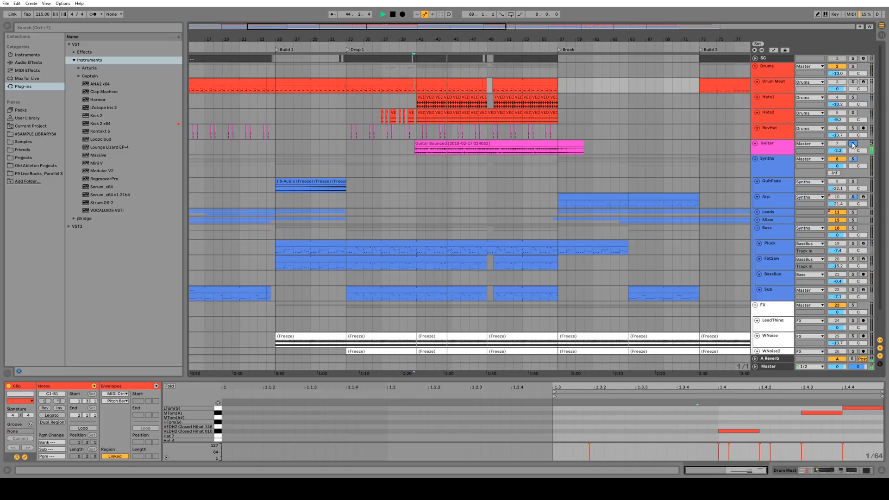
click(853, 144)
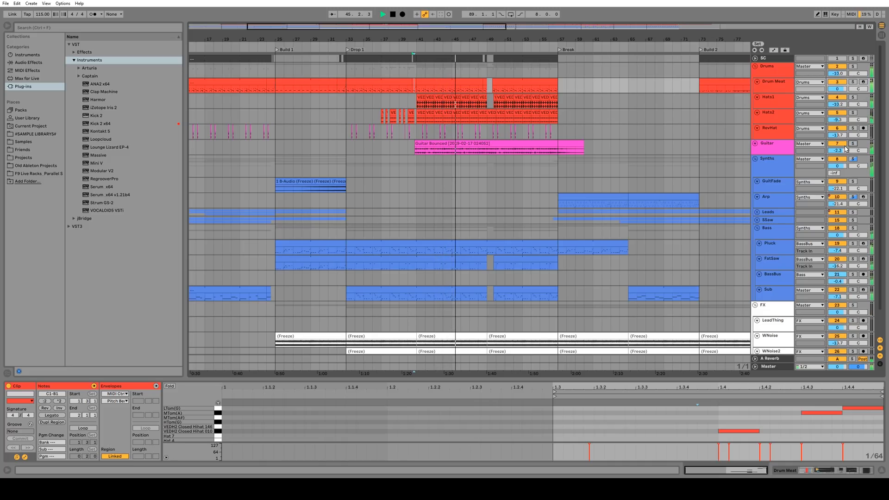
Step: Show the Guitar track's devices, stop playback and select its first Guitar Bounced clip
click(665, 154)
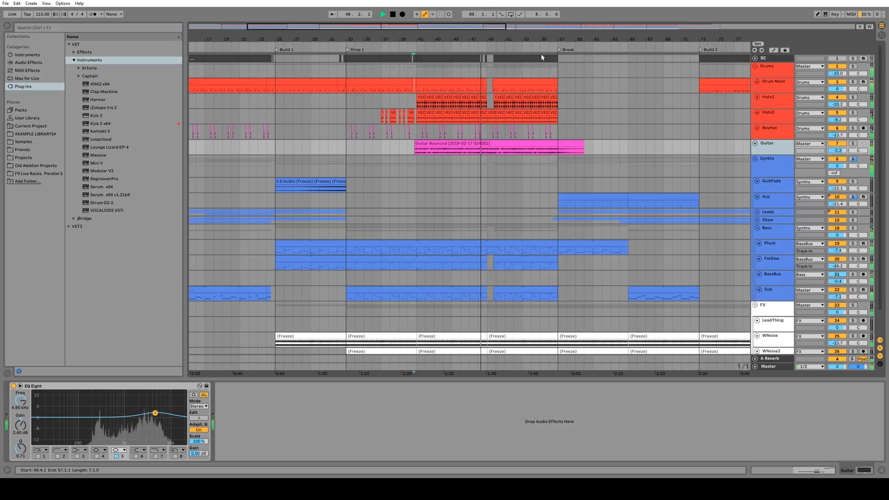
mouse_move(542, 39)
mouse_down()
mouse_move(469, 39)
mouse_move(466, 11)
mouse_up()
key(space)
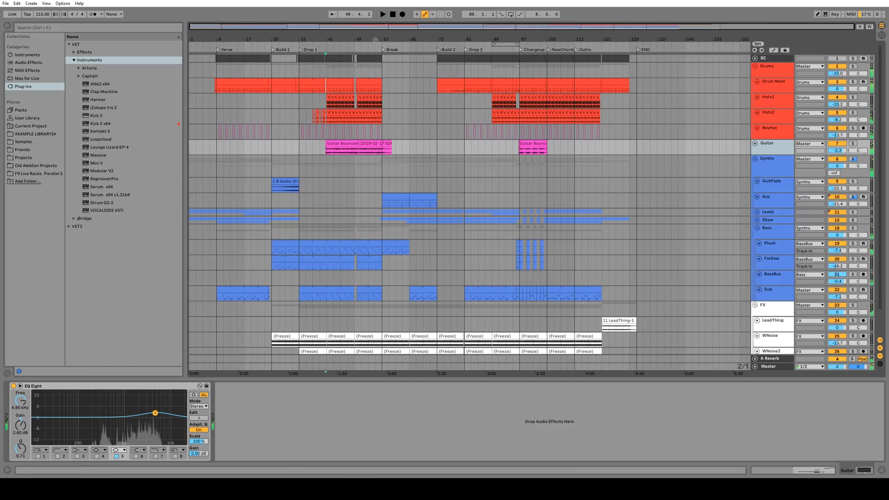
click(360, 143)
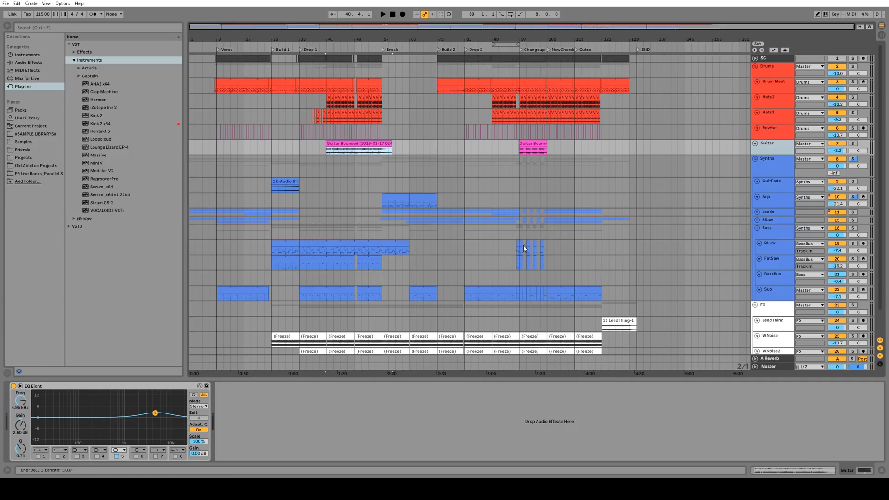
Step: Highlight the Guitar track's timeline from bar 1 to the END marker, and place the insert marker at 55.1.1 on Synths
drag(637, 148, 190, 152)
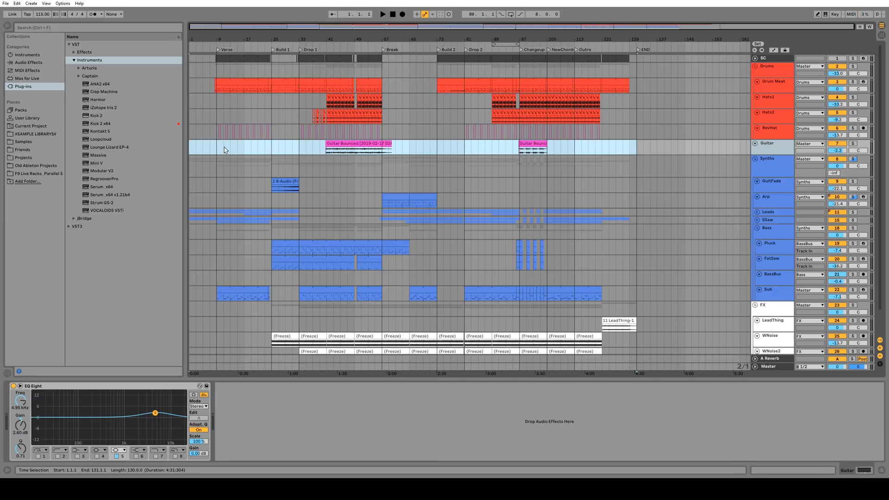
click(378, 171)
scroll(410, 131, down, 3)
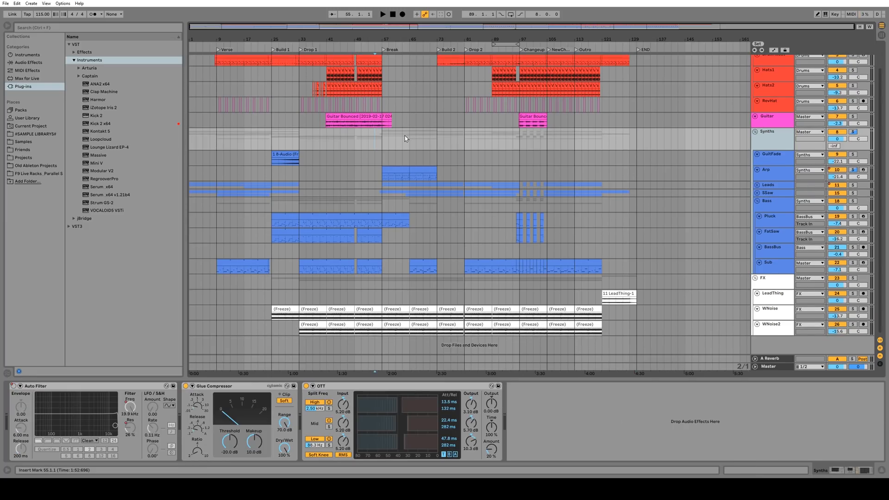
scroll(405, 138, up, 3)
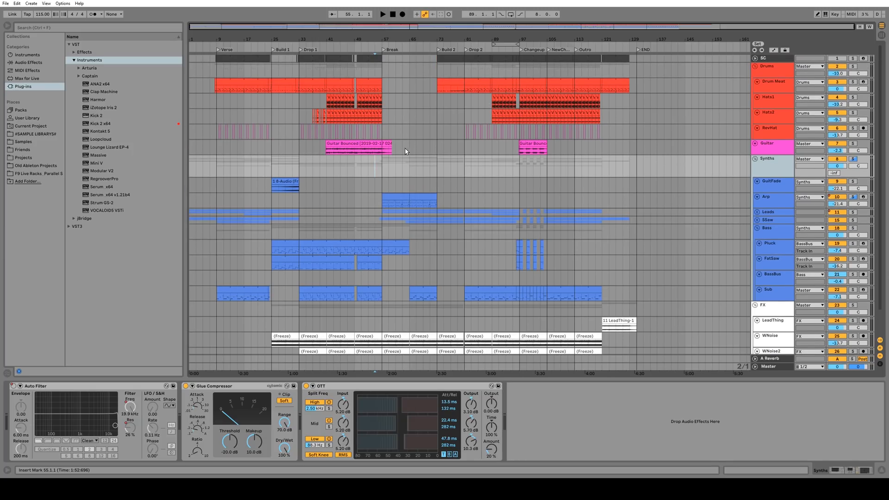
Step: Highlight bars 9 to 31 across the tracks from GuitFade to Sub, and place the insert marker at 39.1.1 on SSaw
key(Home)
scroll(225, 203, down, 2)
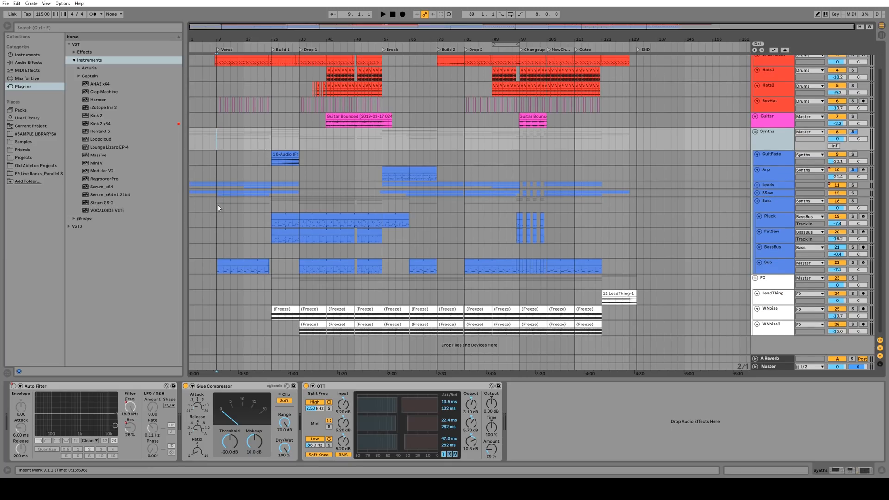
mouse_move(218, 158)
mouse_down()
mouse_move(279, 223)
mouse_move(296, 261)
mouse_up()
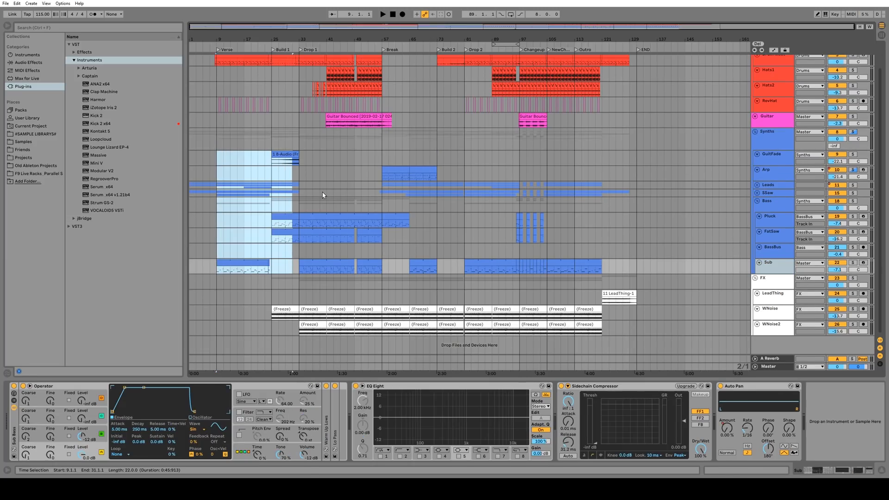
click(321, 192)
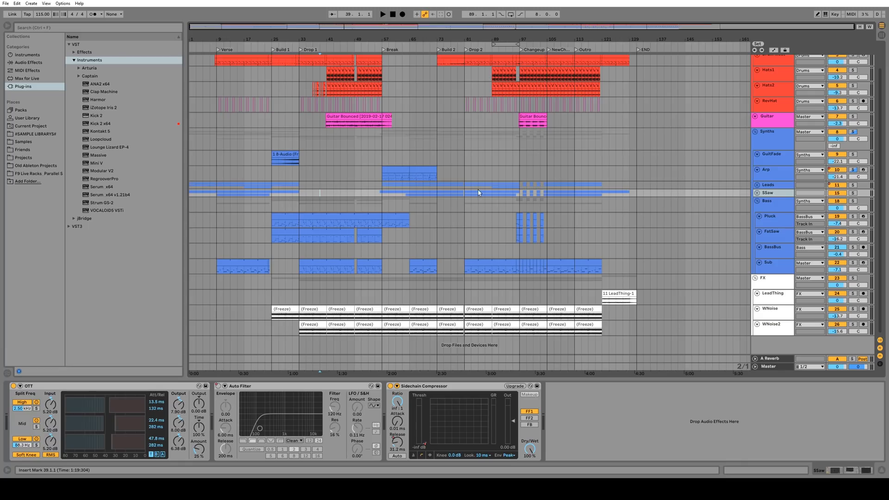
Step: Unfold the SSaw and Leads groups, show the SawBass track's devices, and look over the synth, bass and FX tracks
click(757, 192)
click(757, 184)
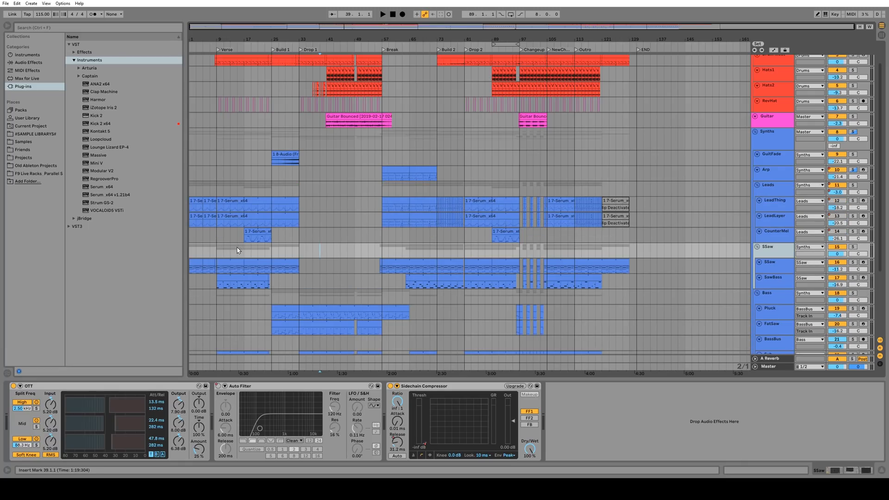
scroll(347, 238, down, 4)
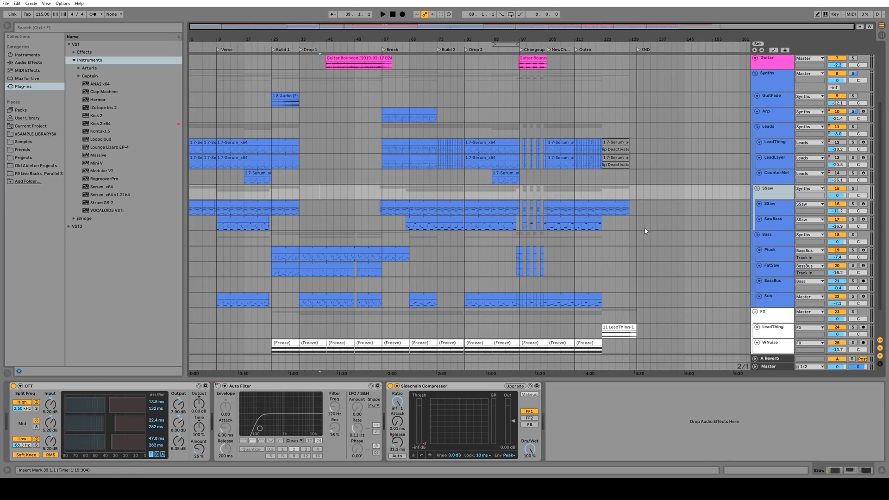
click(772, 221)
scroll(402, 273, up, 1)
scroll(402, 273, up, 4)
scroll(372, 281, down, 7)
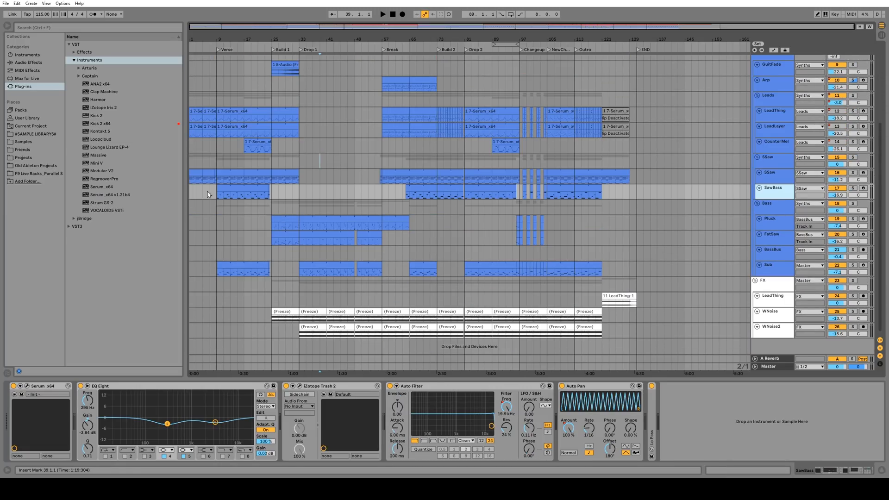
scroll(438, 217, up, 2)
scroll(412, 238, down, 3)
scroll(462, 228, up, 10)
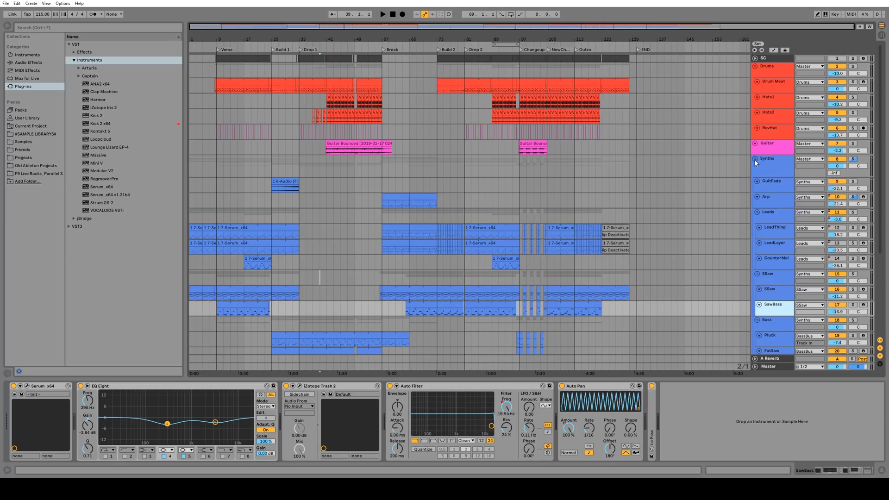
Step: Place the insert marker at the start of Drop 1 on the Leads group and survey the tracks below it
click(301, 218)
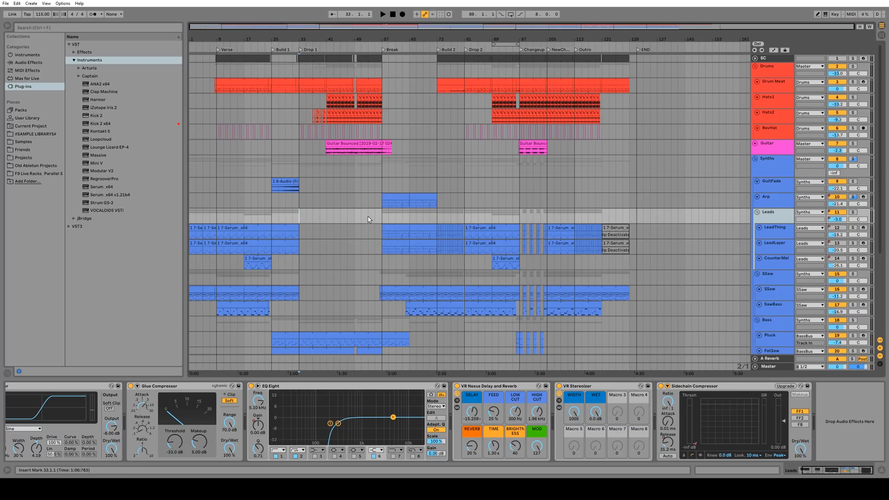
scroll(365, 218, down, 6)
scroll(366, 215, up, 6)
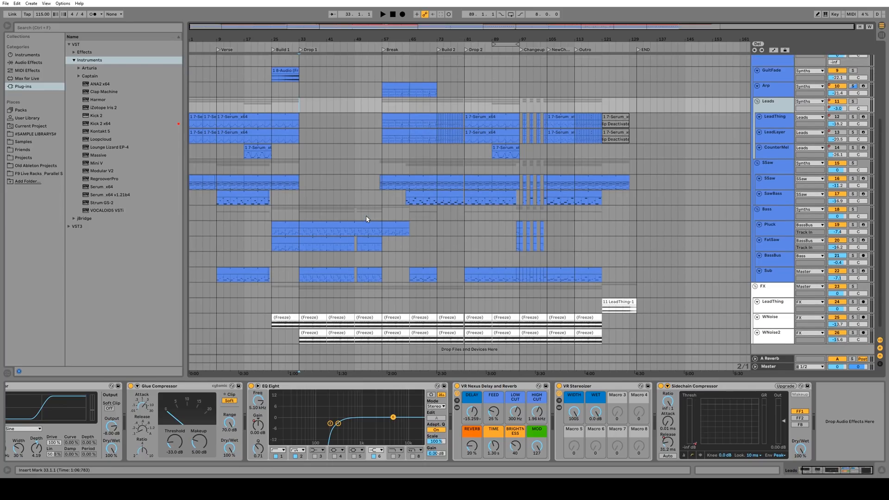
Step: Check the Drums group's devices and delete the A Reverb return track in Session View
click(787, 70)
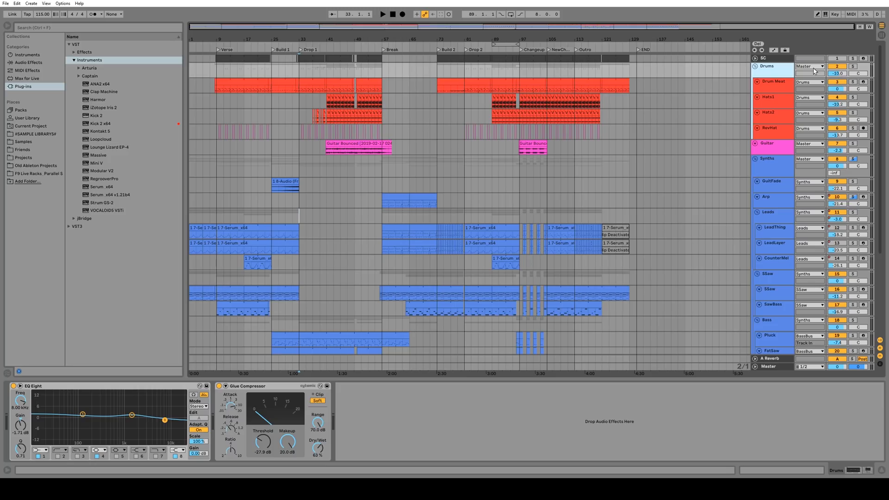
key(Tab)
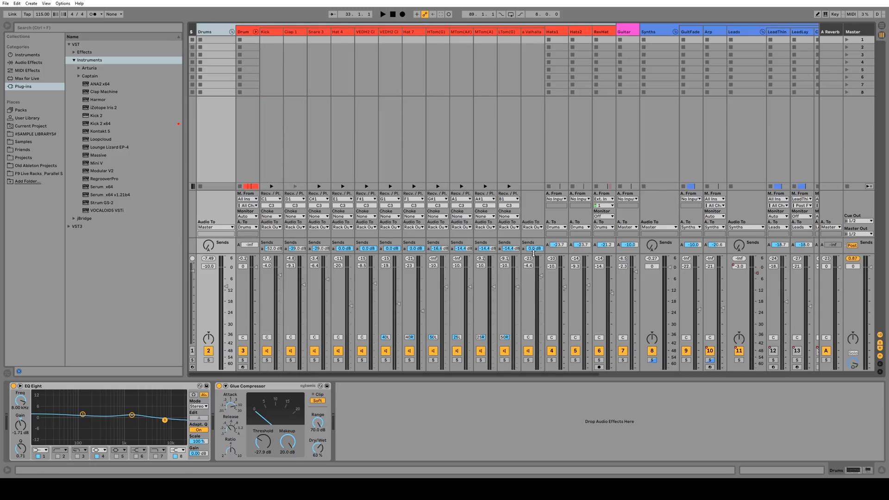
click(835, 33)
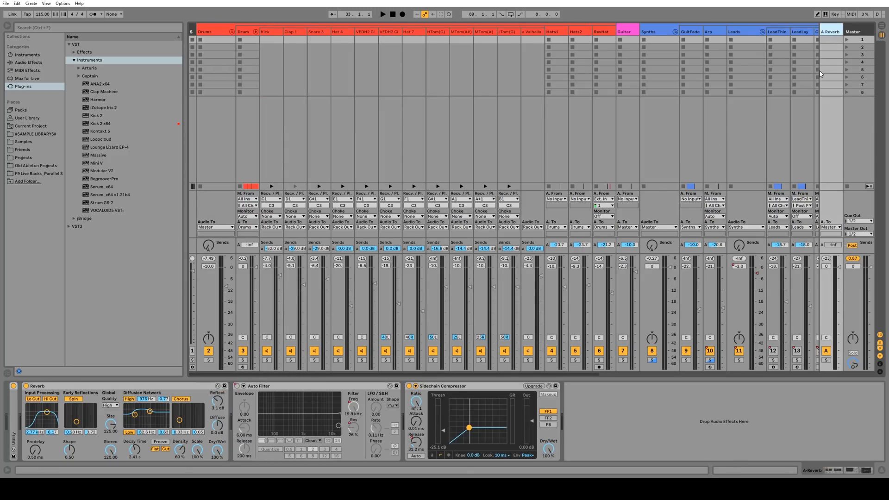
key(Delete)
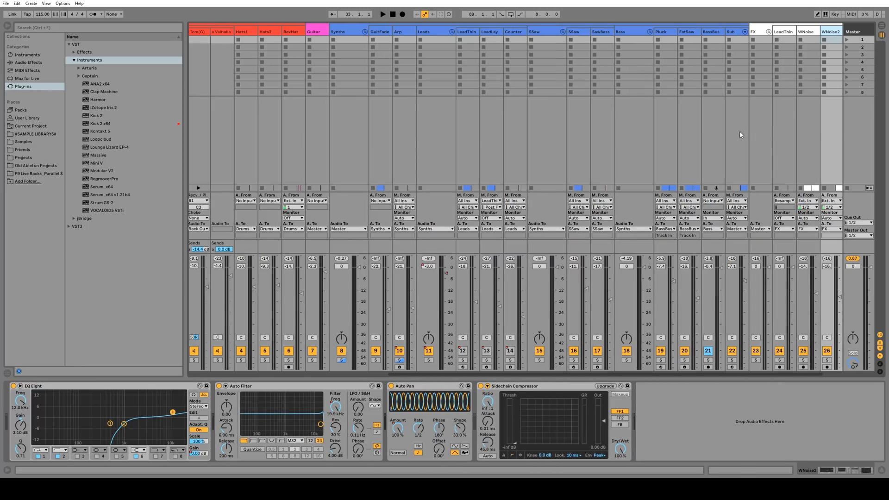
Step: Fold the FX, Bass, SSaw, Leads and Synths groups in Session View
click(769, 32)
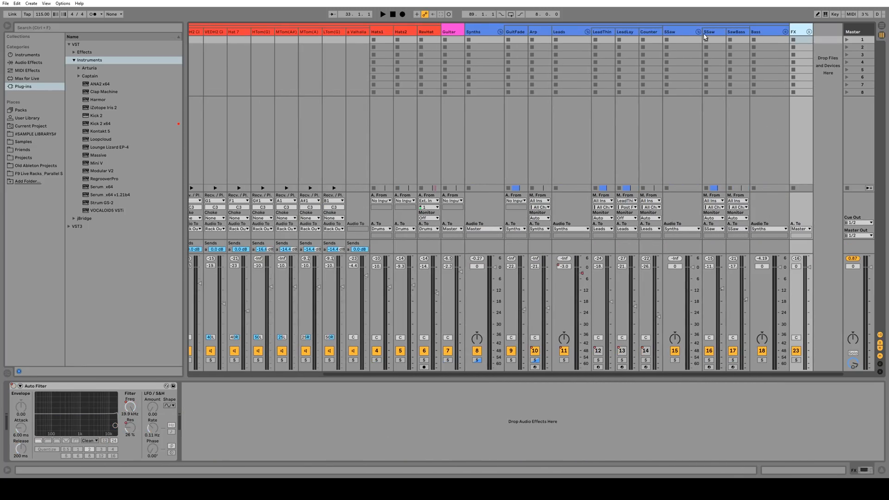
click(698, 32)
click(635, 32)
click(619, 32)
click(647, 32)
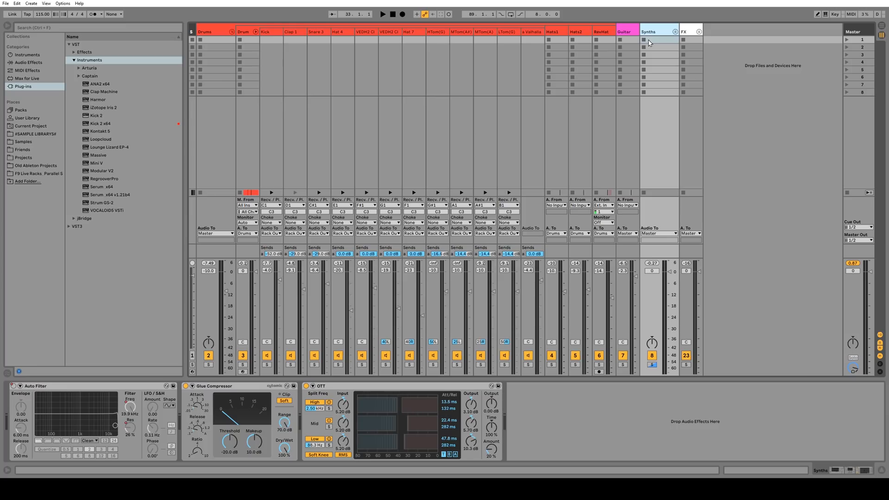
Step: Return to the Arrangement View and unfold the Synths and Bass groups
key(Tab)
click(755, 158)
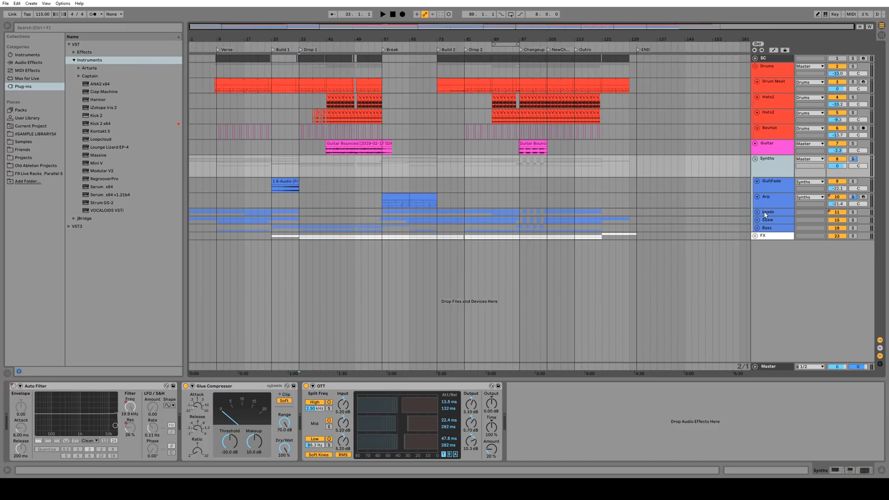
click(757, 229)
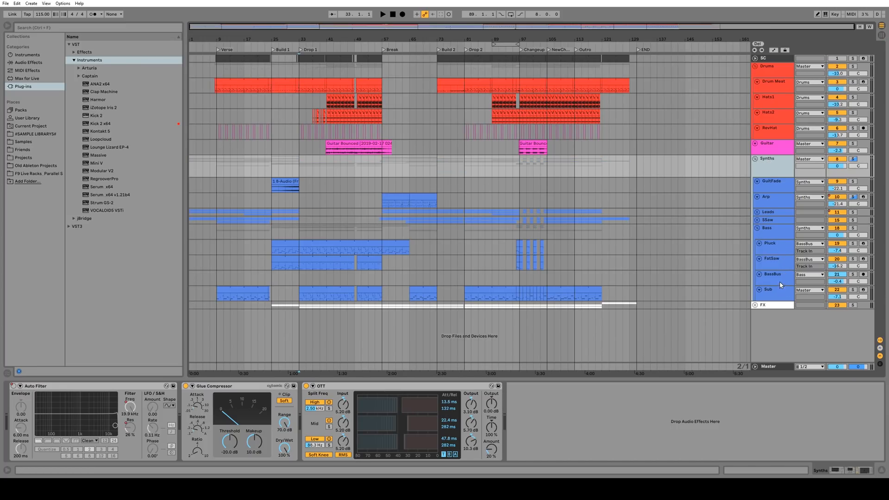
Step: Inspect the BassBus device chain with its Lo Pass device expanded, and show the FatSaw track's devices
click(779, 280)
double_click(563, 413)
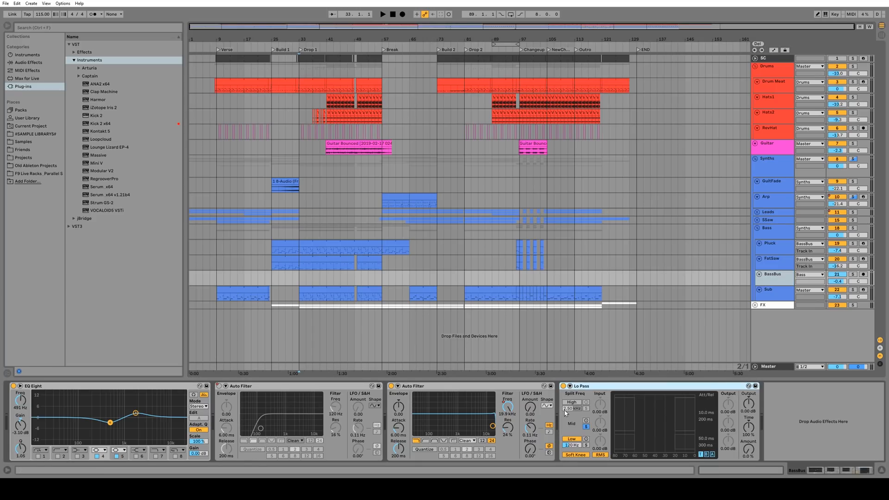
click(780, 264)
Step: Audition the Bass group in solo from the start of Drop 1, and select the Pluck and FatSaw tracks together
click(852, 228)
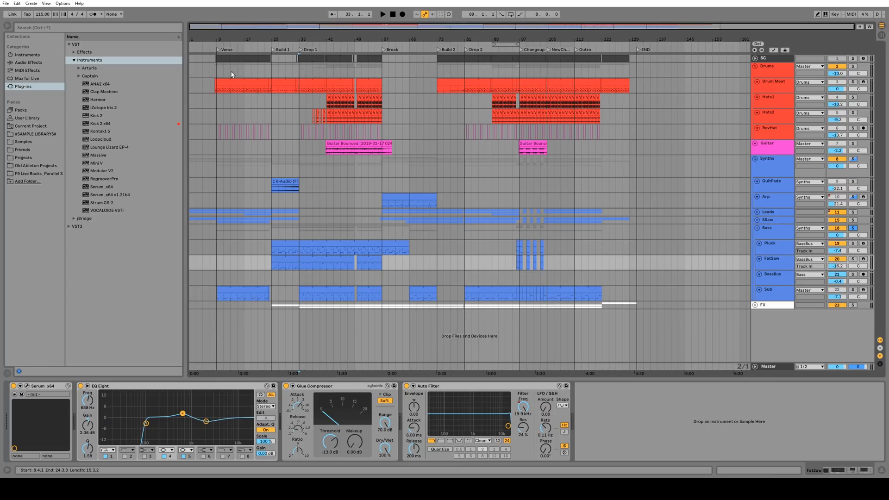
click(300, 250)
key(space)
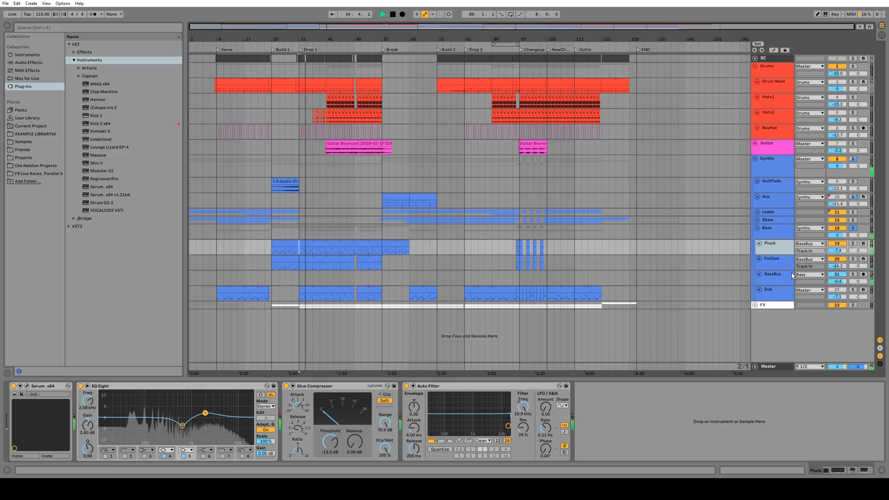
click(774, 260)
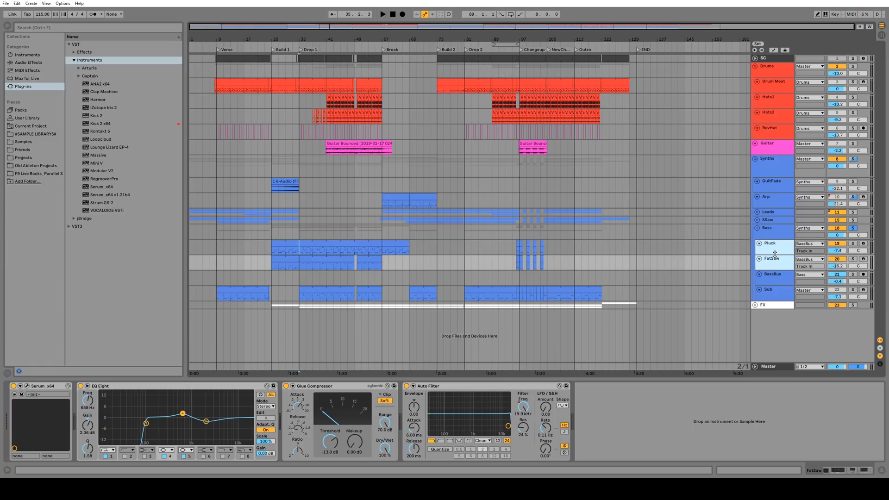
Step: Compare the device chains of the Bass group, the Synths group and the Sub track
click(768, 232)
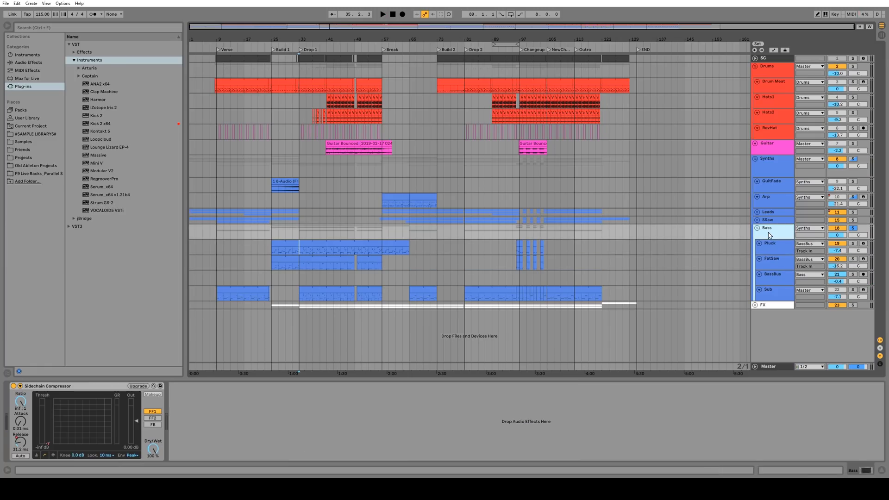
click(771, 170)
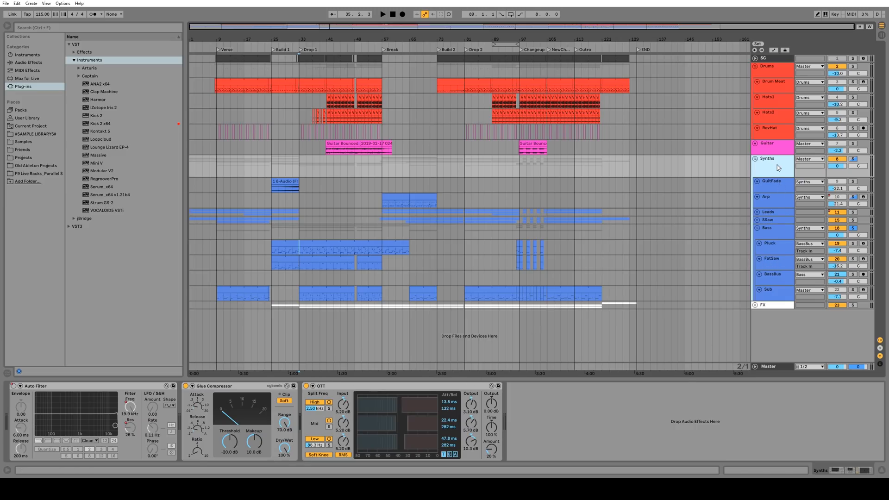
click(772, 293)
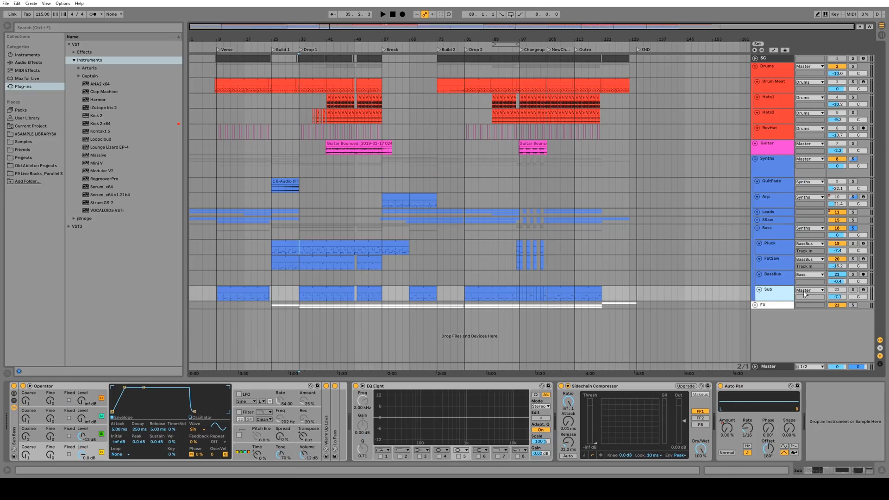
click(768, 163)
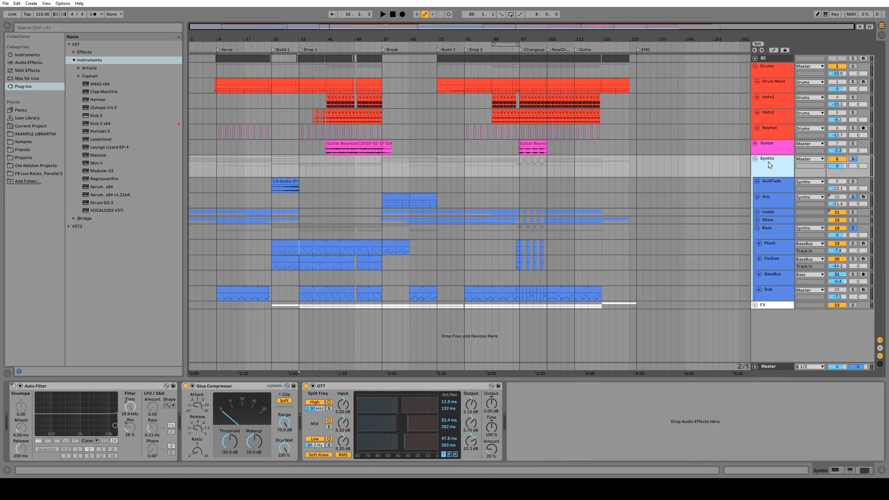
Step: Move the Sub track out of the Bass and Synths groups and colour the track and its clips dark blue
click(782, 294)
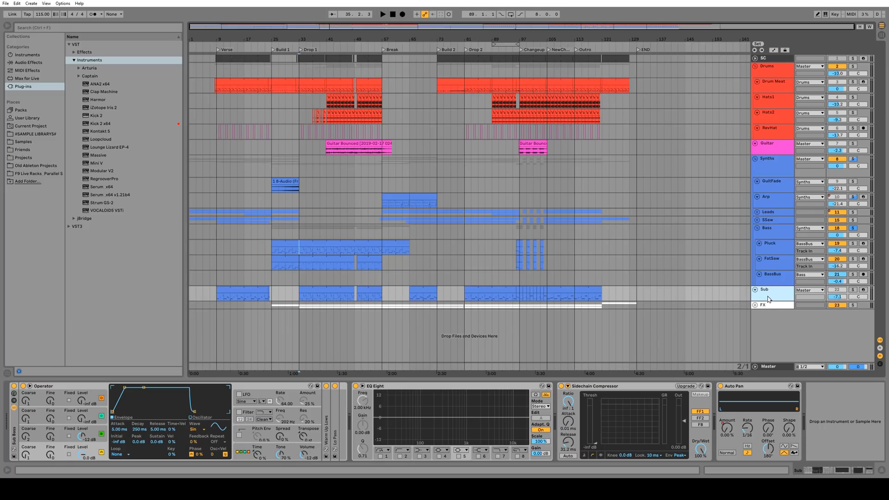
right_click(769, 295)
click(831, 422)
Step: Check the Bass and Synths groups' effects, and move the Bass group out of Synths so it routes to Master
click(769, 231)
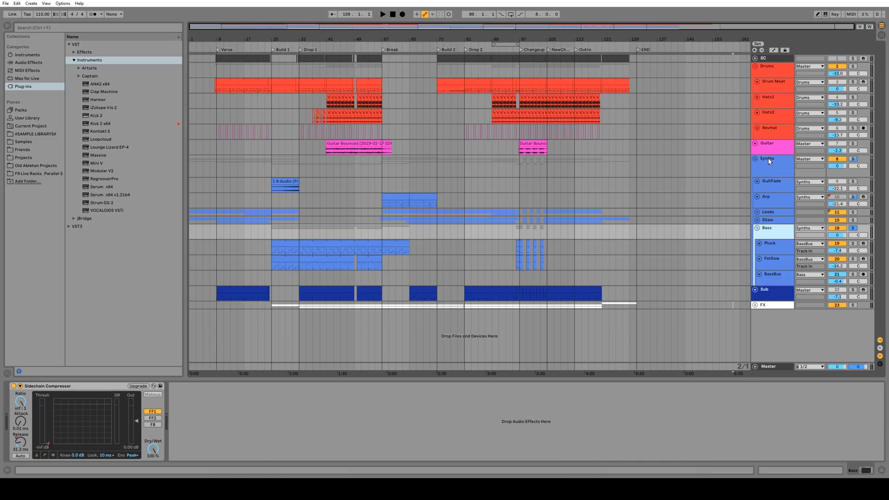
click(768, 161)
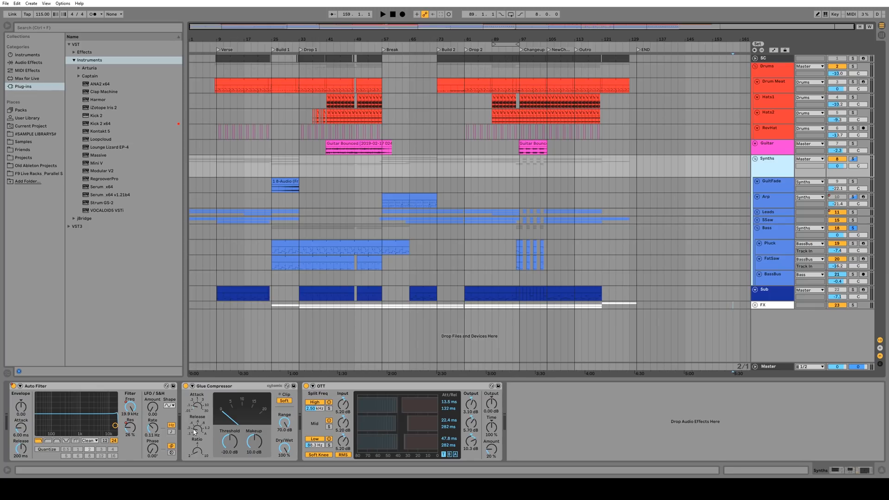
click(141, 387)
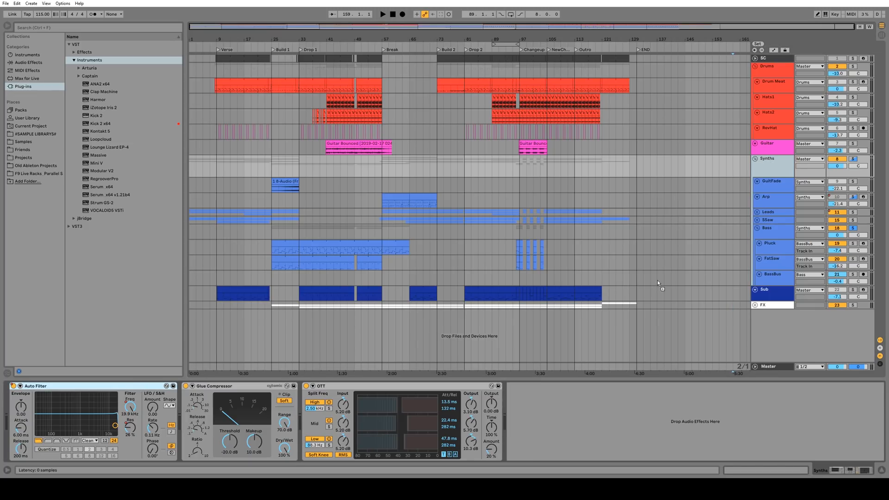
click(762, 236)
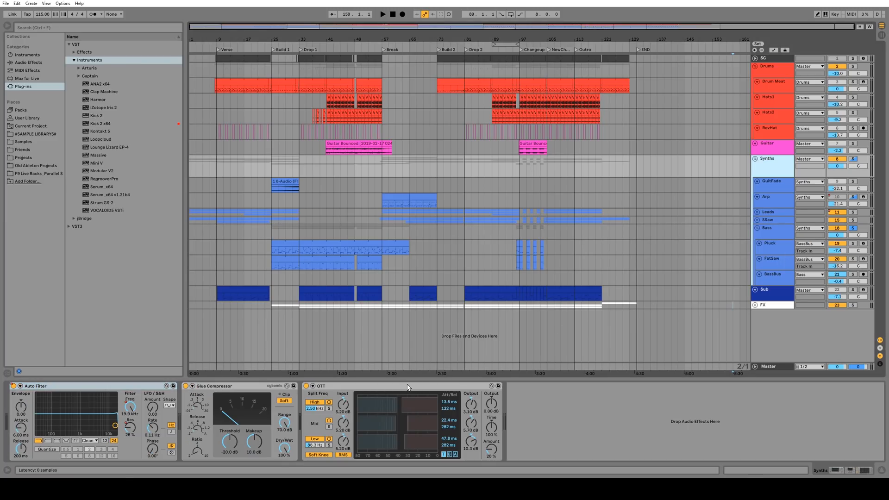
click(774, 233)
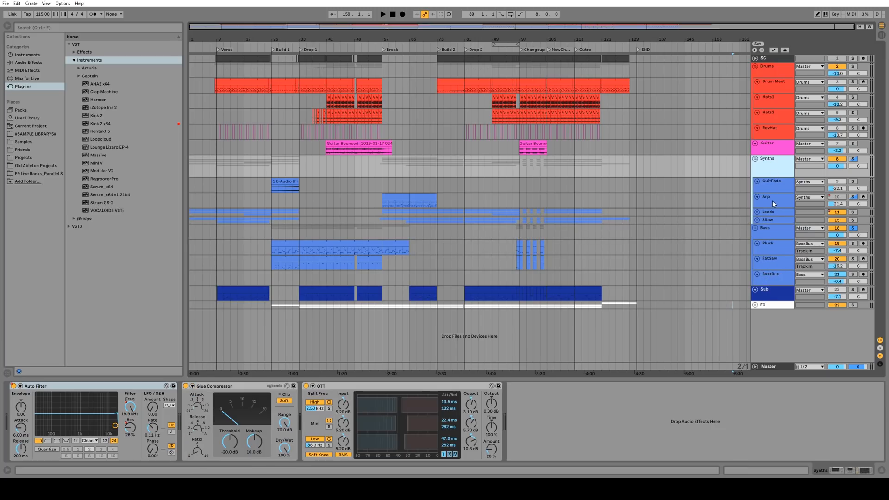
Step: Check the effects on the Bass group, colour the group and its clips dark blue, and fold it
click(771, 234)
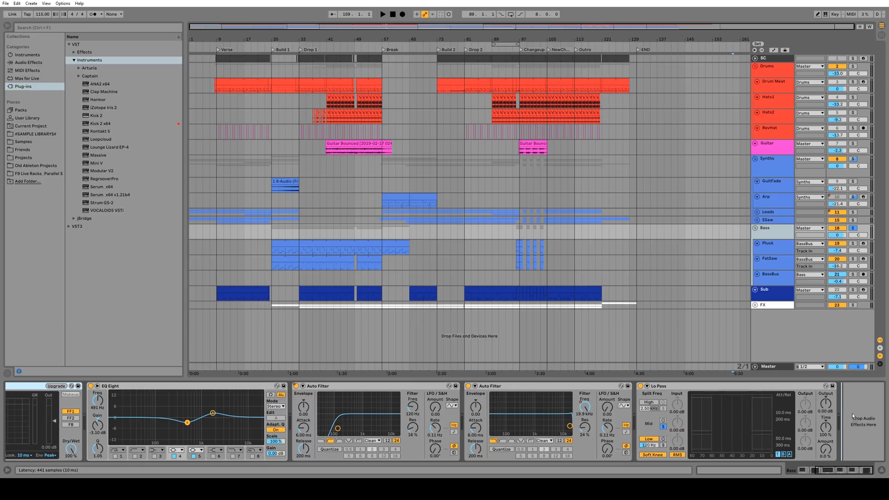
drag(855, 416, 852, 416)
drag(828, 472, 810, 473)
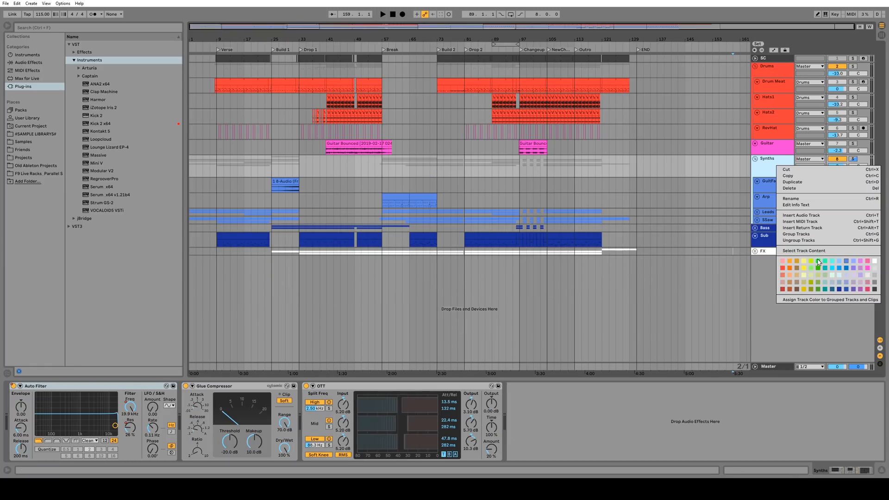
Step: Colour the Synths group green and assign that colour to its grouped tracks and clips
click(818, 261)
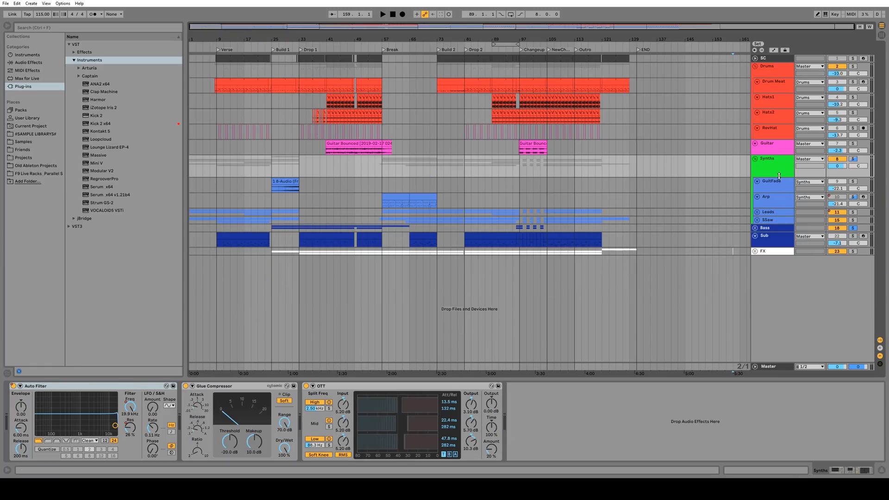
right_click(777, 166)
click(811, 300)
click(776, 238)
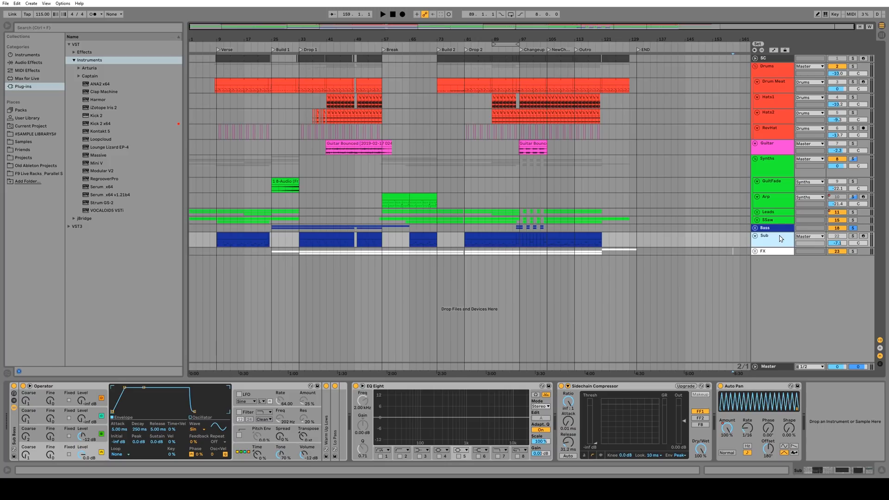
Step: Colour the Guitar track green, and unfold the FX group and colour it with its tracks and clips pink
click(769, 252)
click(755, 252)
right_click(769, 252)
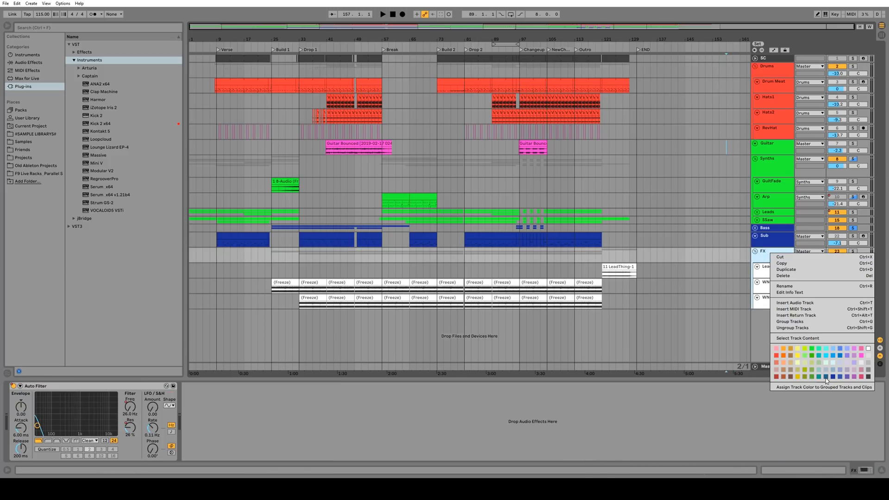
click(860, 356)
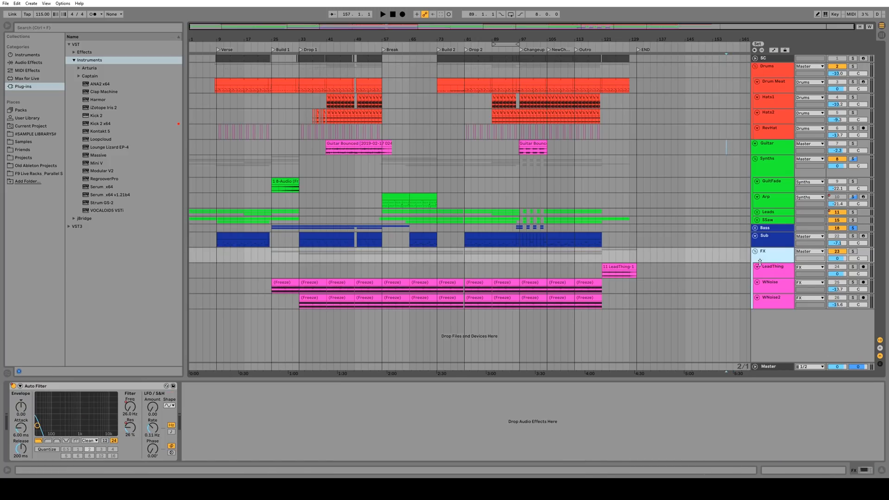
Step: Check the devices on the LeadThing, WNoise and WNoise2 tracks, and audition LeadThing in solo
click(766, 268)
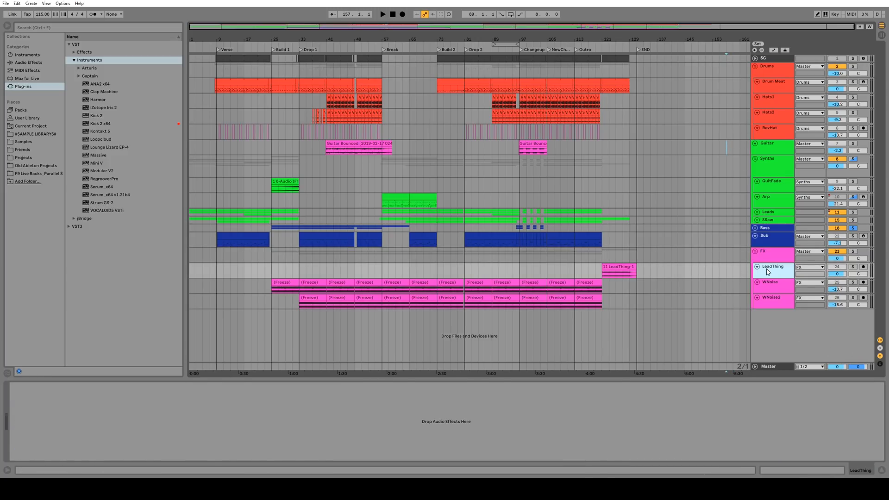
click(771, 284)
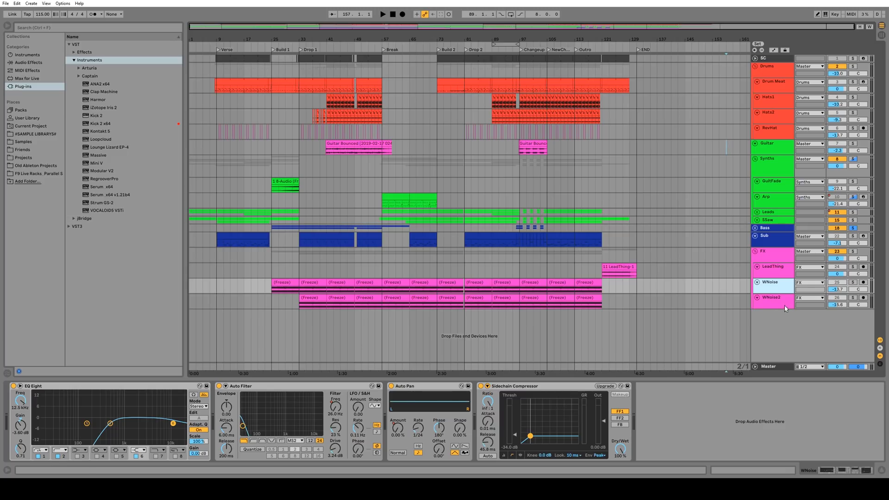
click(785, 308)
click(773, 272)
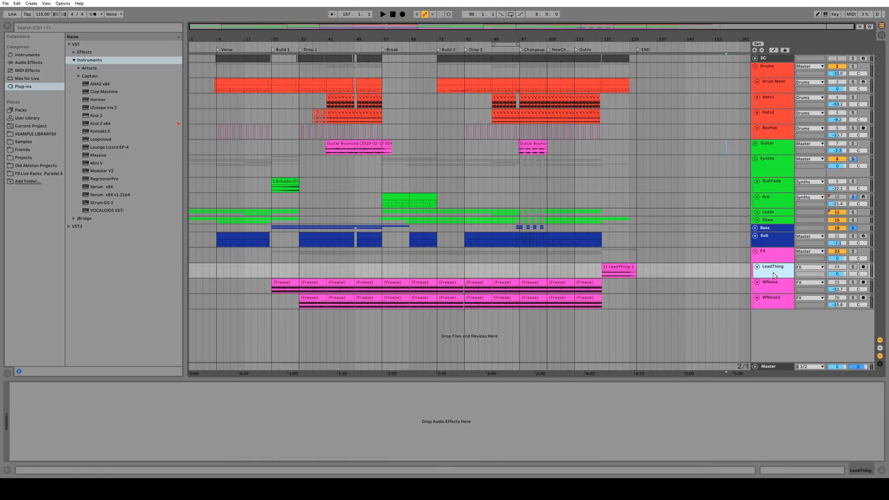
click(852, 267)
key(space)
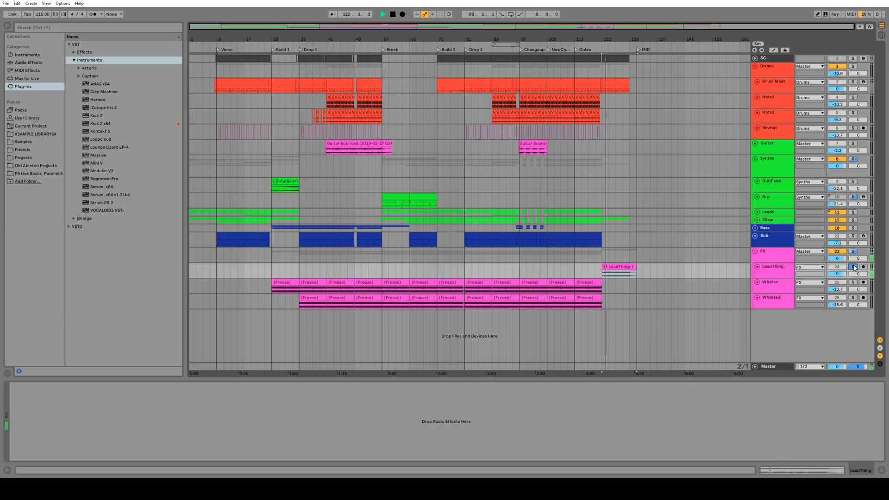
key(space)
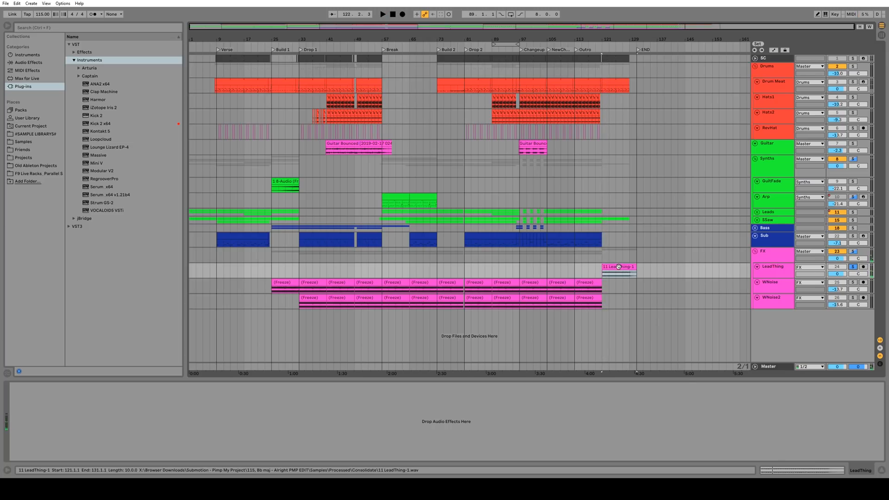
Step: Turn off the solo on the LeadThing track and delete the track
click(853, 267)
click(771, 269)
key(Delete)
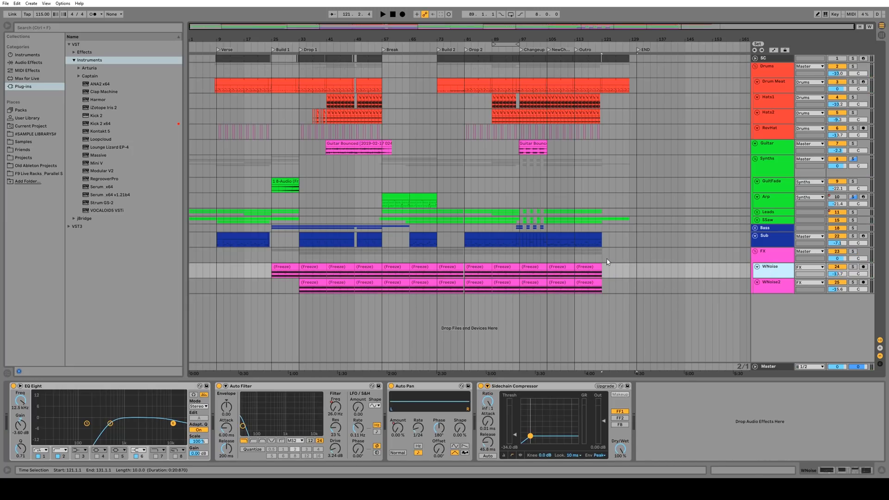
Step: Check the FX group across bars 1 to 131, clear the time selection, and fold the group
drag(604, 257, 191, 258)
click(661, 255)
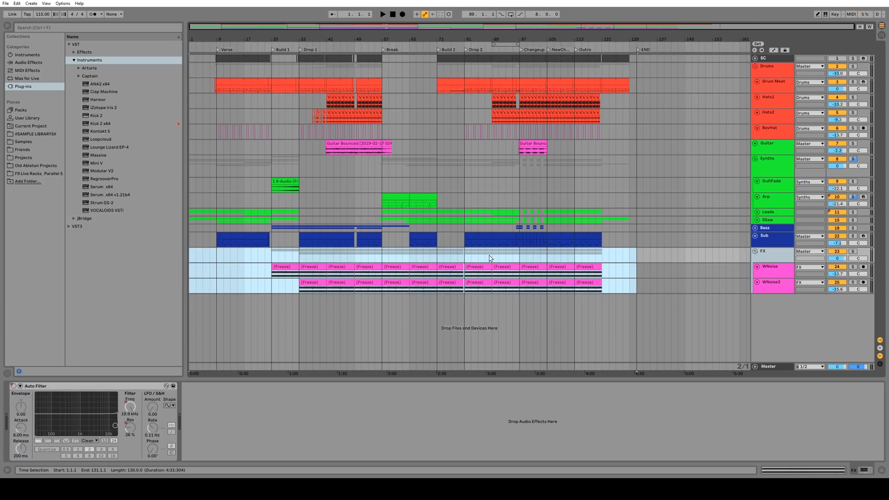
click(629, 256)
click(754, 251)
Step: Remove the Glue Compressor and the EQ Eight from the Drums group
click(770, 69)
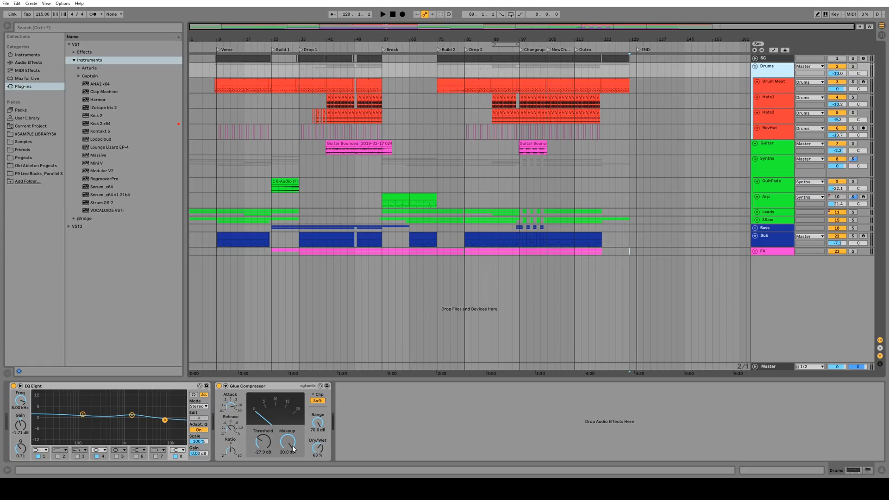
click(259, 386)
key(Delete)
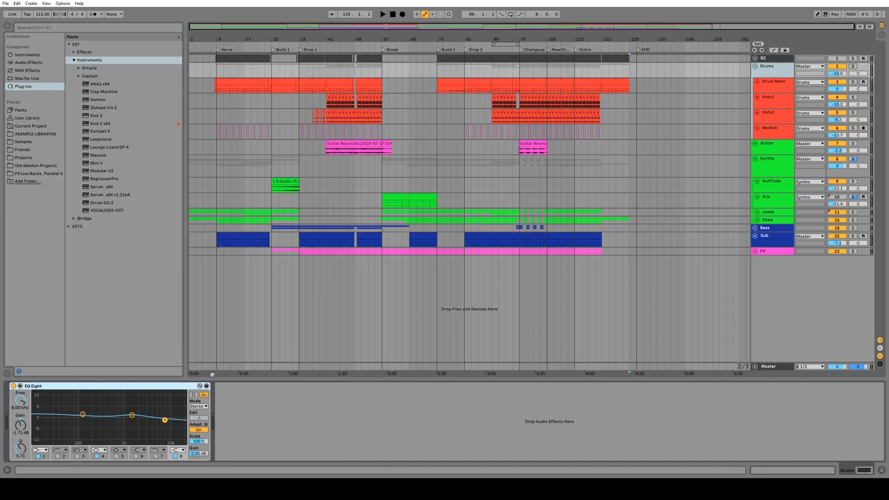
key(Delete)
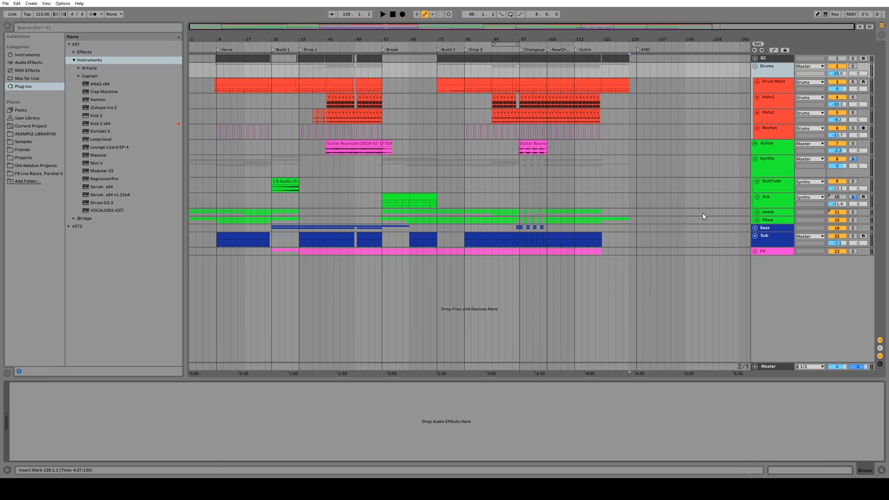
Step: Delete the OTT devices from the LTom(G) and MTom(A) pads of the Drum Meat track's Drum Rack
click(777, 75)
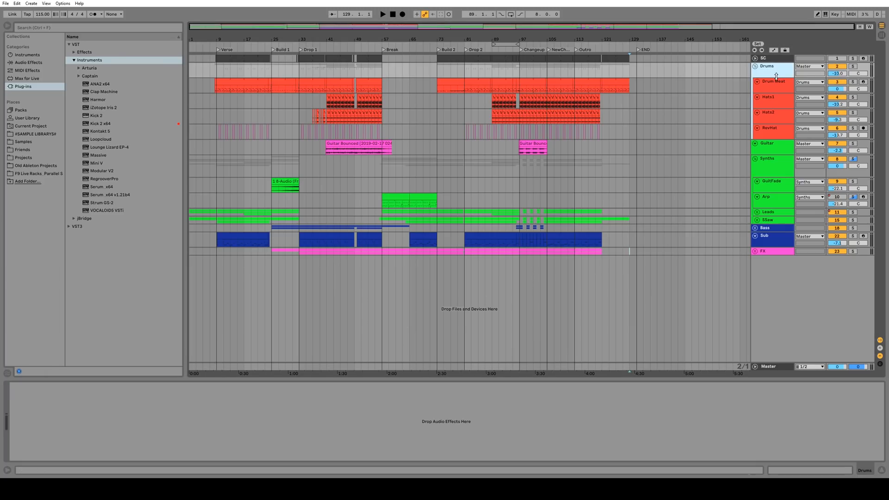
click(776, 85)
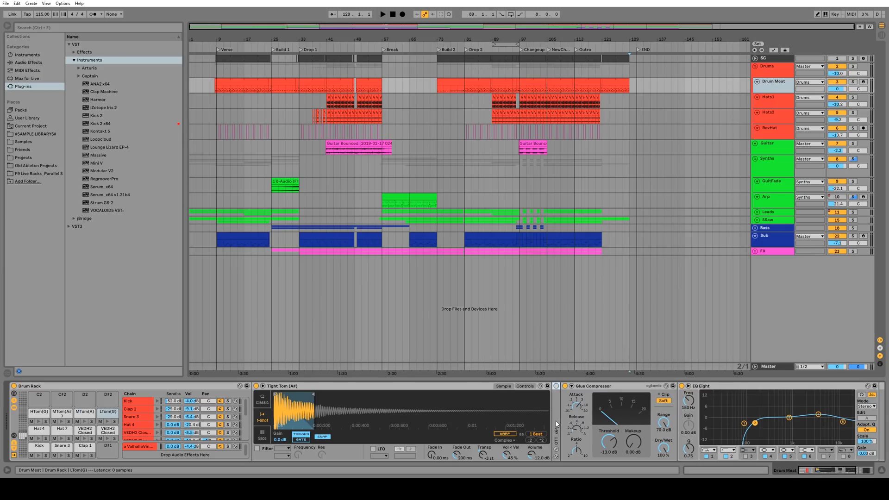
click(568, 425)
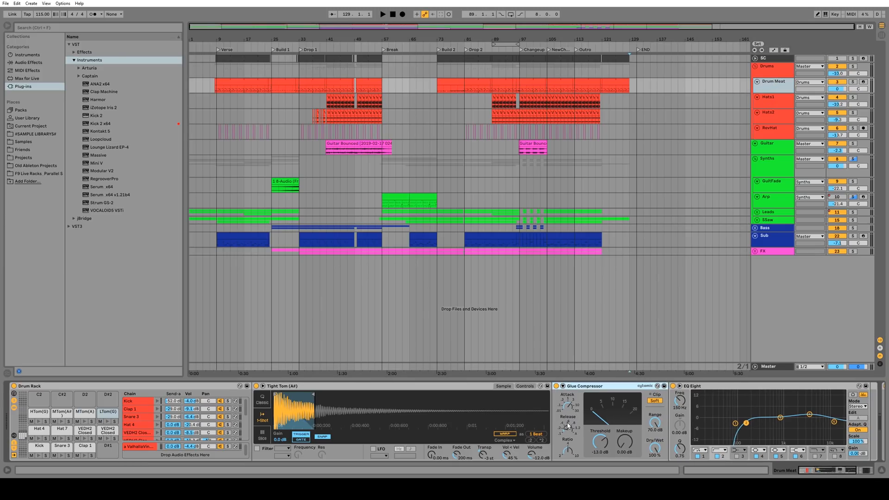
click(85, 412)
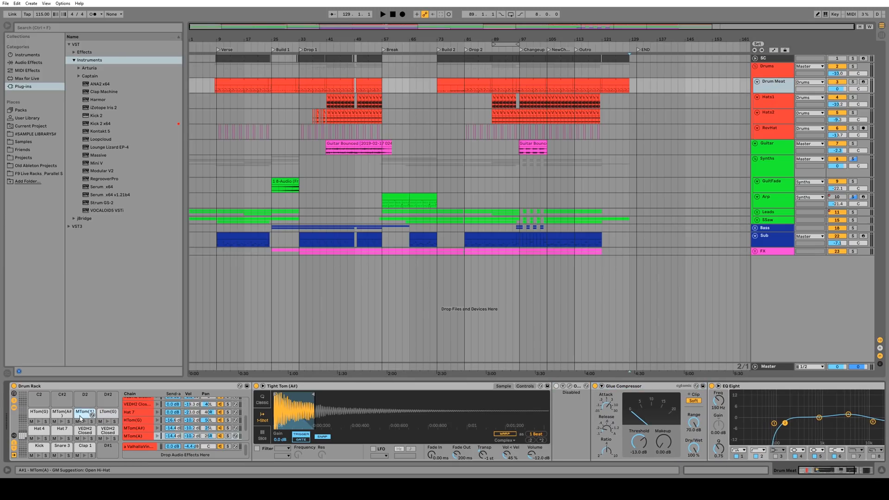
click(578, 386)
key(Delete)
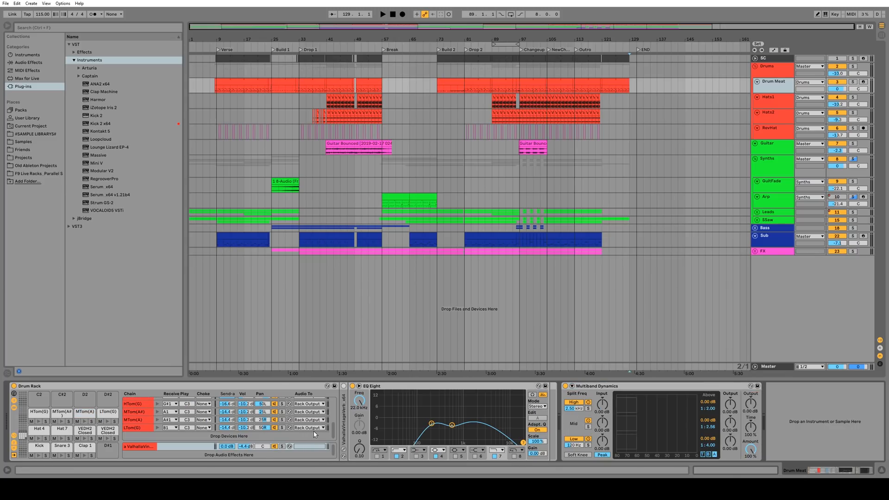
Step: Check the audio routing of the Drum Rack's chains, and delete the rack's ValhallaVintageVerb return chain
scroll(314, 434, up, 5)
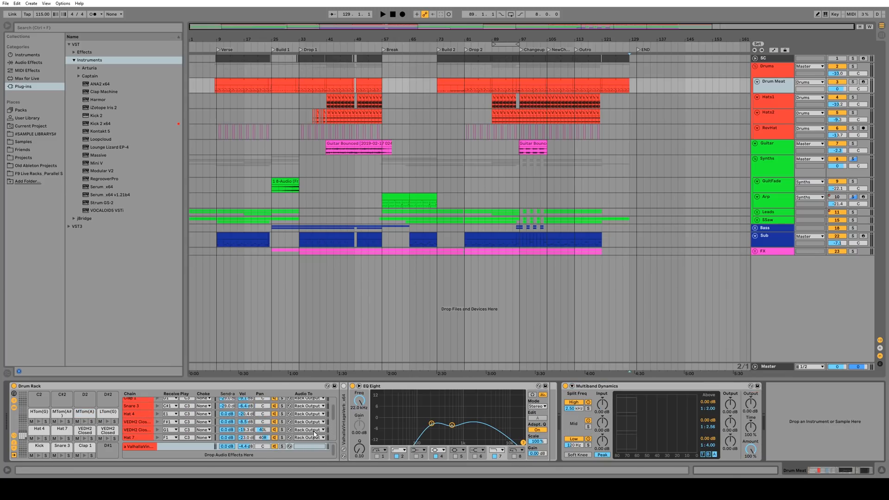
click(320, 401)
click(318, 407)
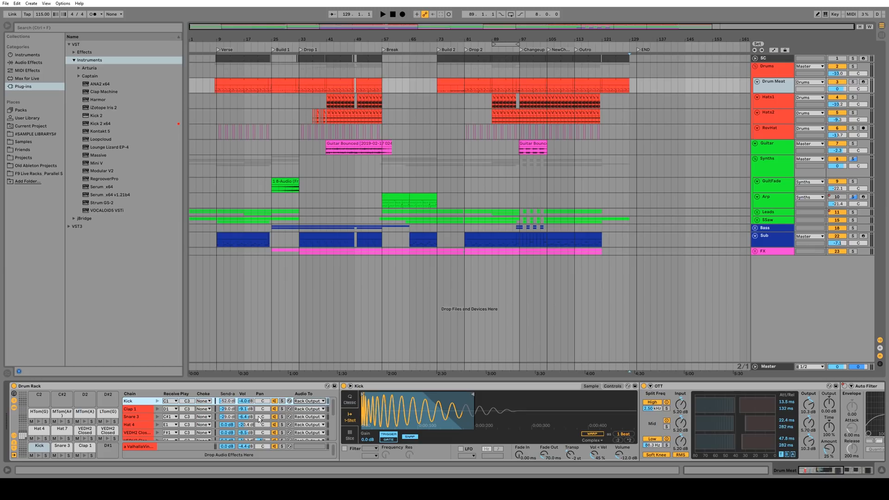
scroll(222, 416, down, 5)
click(134, 446)
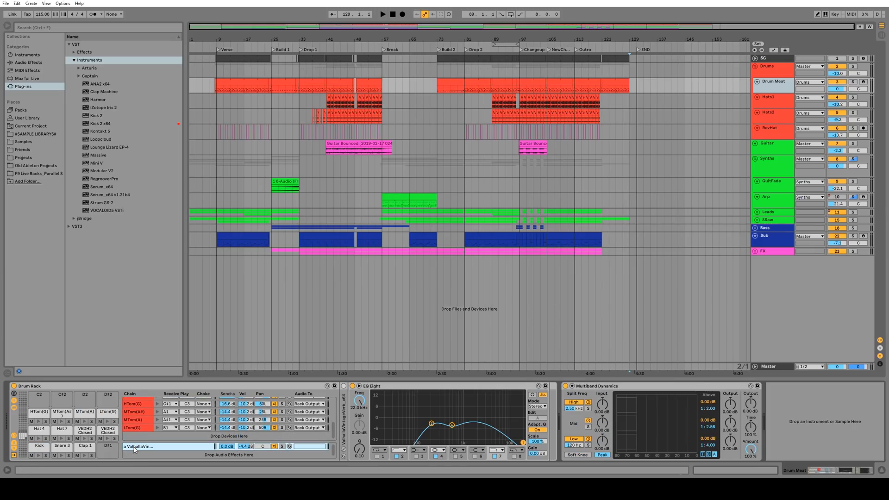
key(Delete)
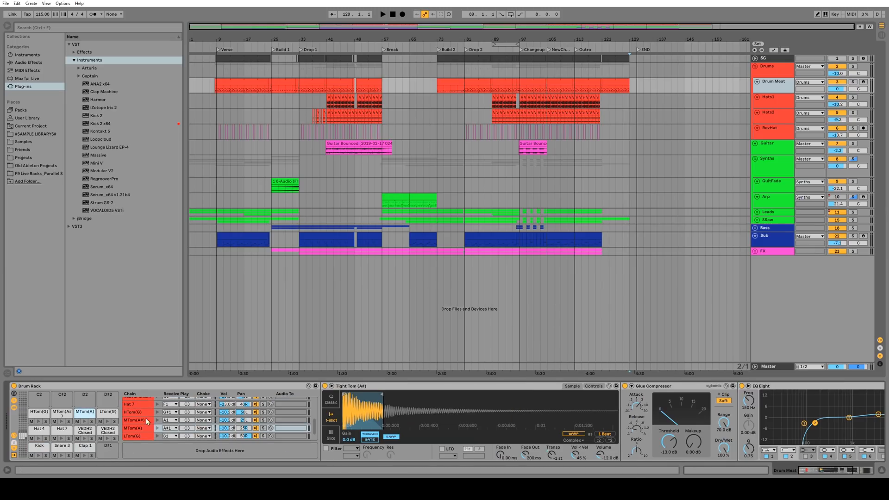
Step: Check the devices on the four tom pads, and delete the disabled OTT from the HTom(G) pad
click(108, 413)
click(87, 413)
click(63, 413)
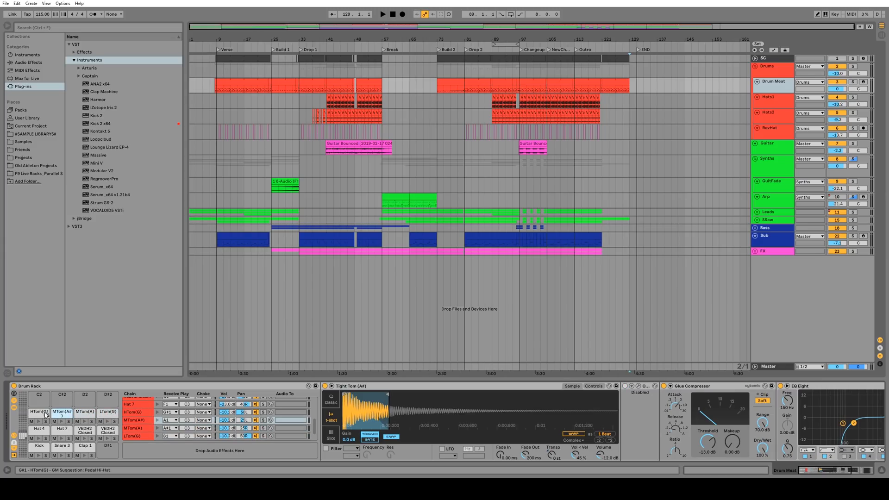
click(39, 413)
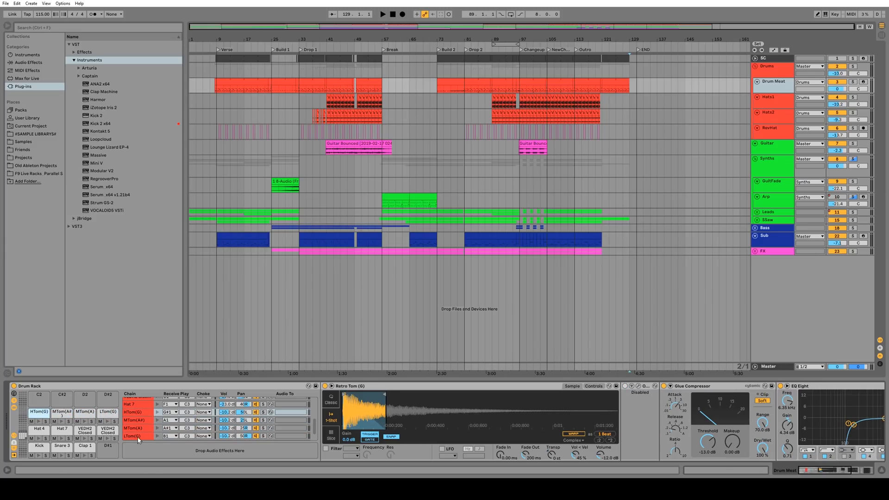
click(645, 387)
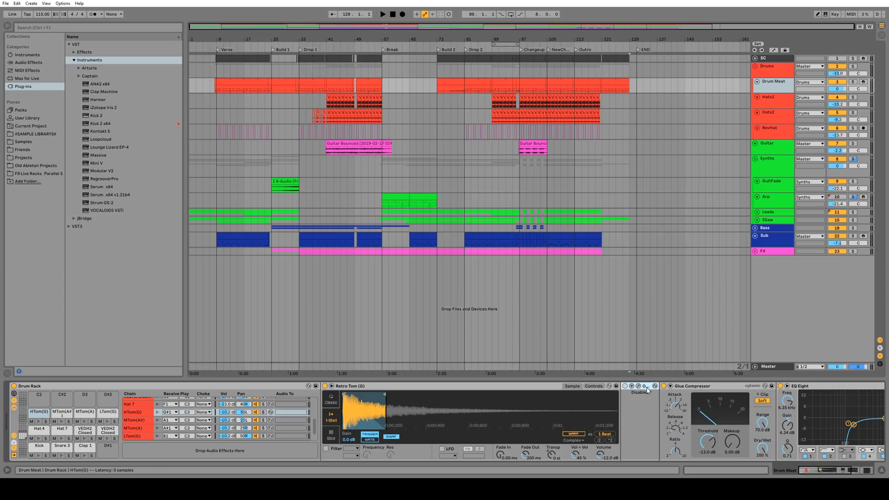
key(Delete)
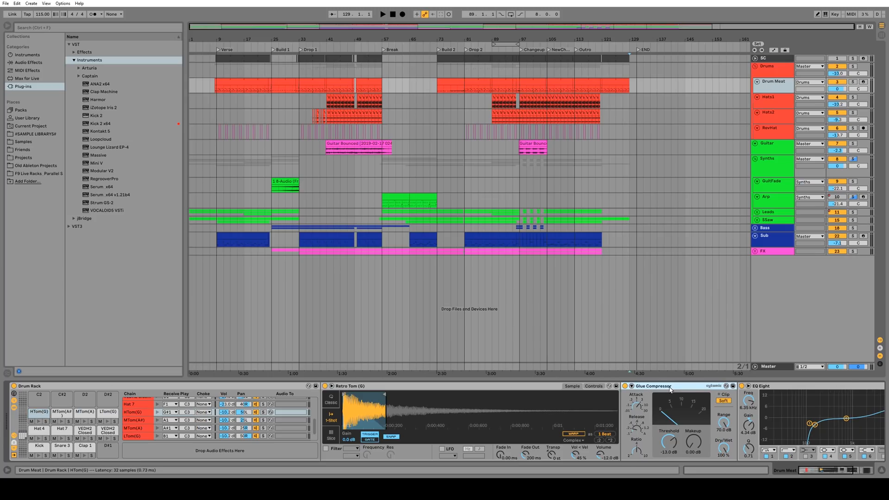
key(Delete)
key(ctrl+z)
key(ctrl+z)
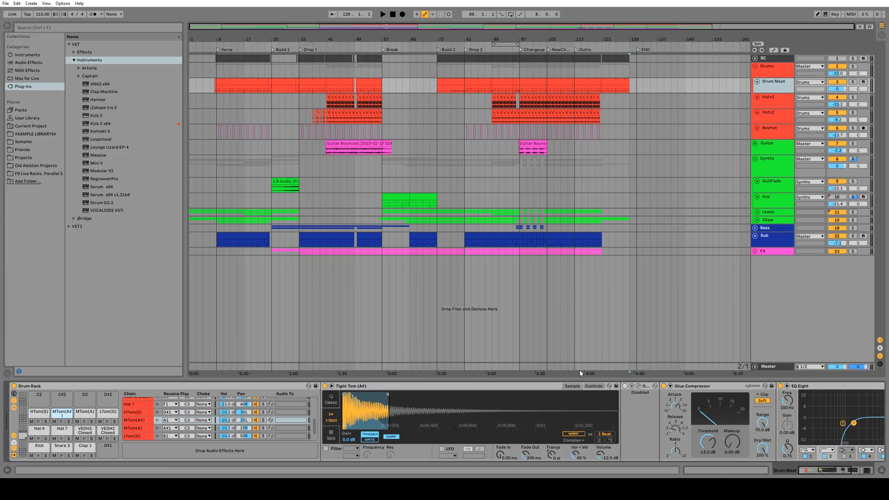
Step: Delete the OTT, Glue Compressor and EQ Eight from the MTom(A#) pad, and check the MTom(A) pad's devices
click(647, 387)
key(Delete)
key(Delete)
key(Delete)
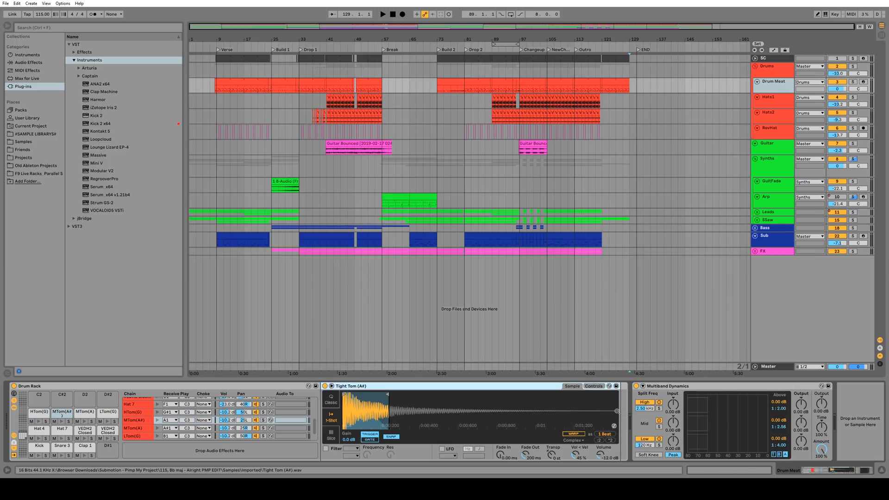
click(84, 416)
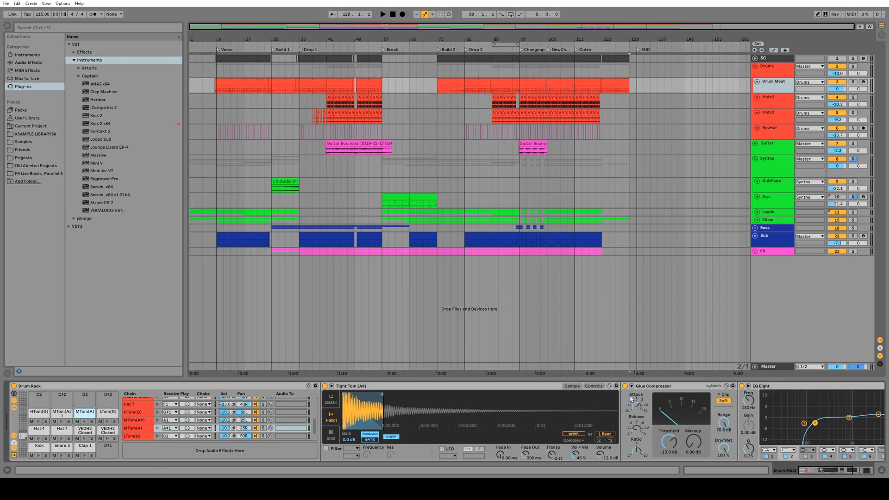
click(659, 387)
Step: Audition the Hat 4 pad with its chain and the Drum Meat track soloed during the Verse, and switch off its Auto Pan
click(38, 430)
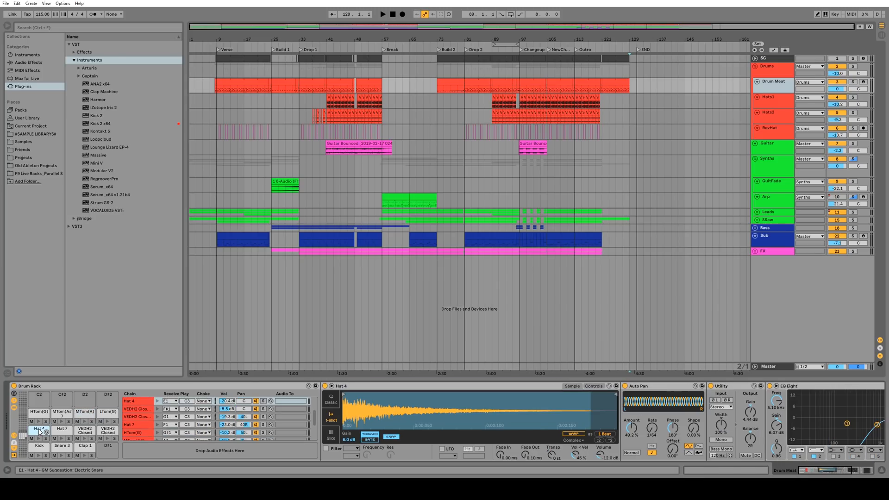
click(852, 81)
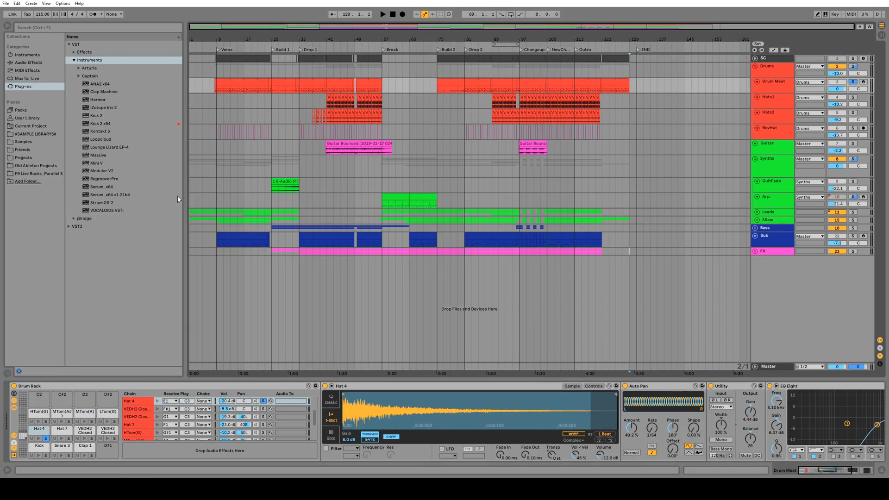
click(237, 94)
key(space)
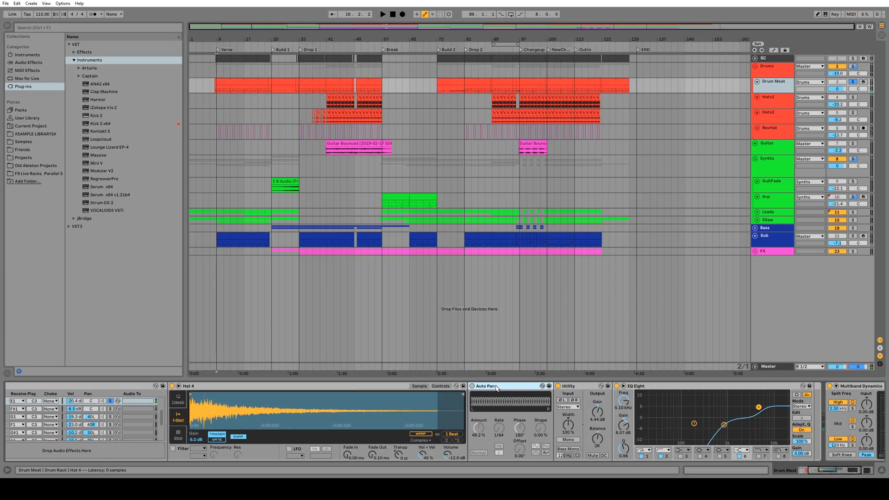
Step: Replace the Auto Pan on the Hat 4 pad with Slynk - Haas Polarity Widener ahead of its Utility, and audition the result
scroll(493, 394, right, 5)
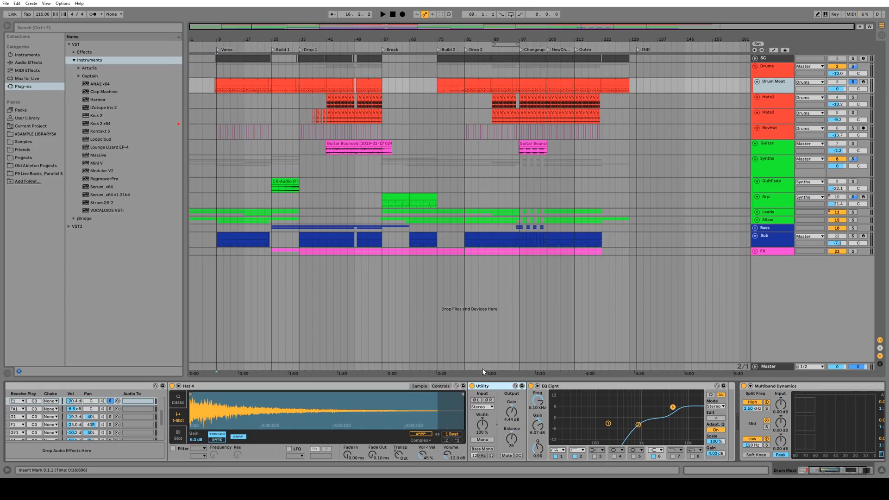
drag(837, 469, 828, 469)
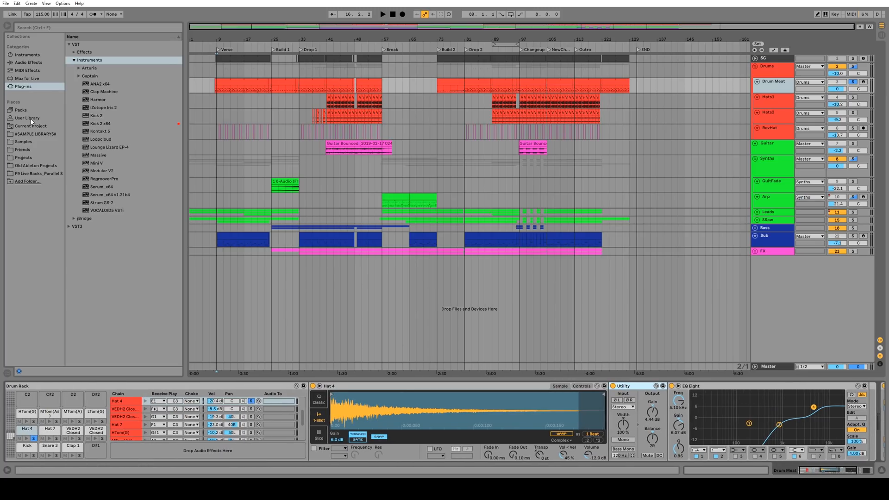
click(31, 118)
click(74, 100)
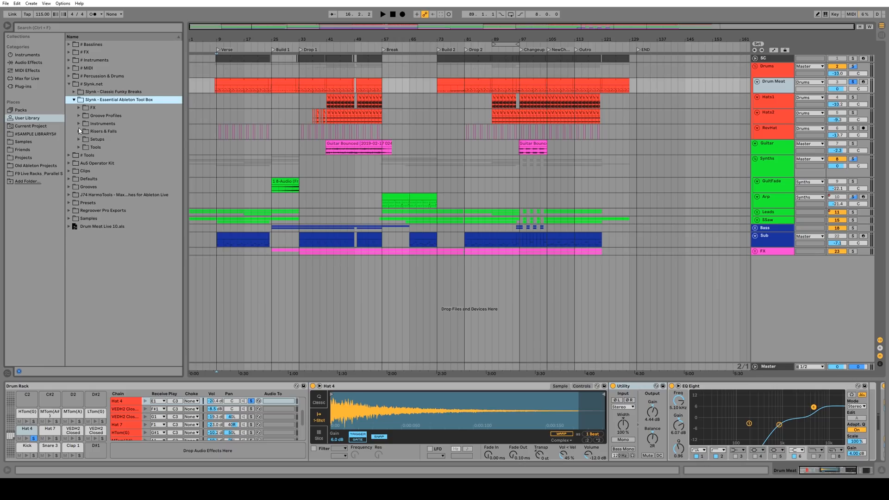
click(79, 107)
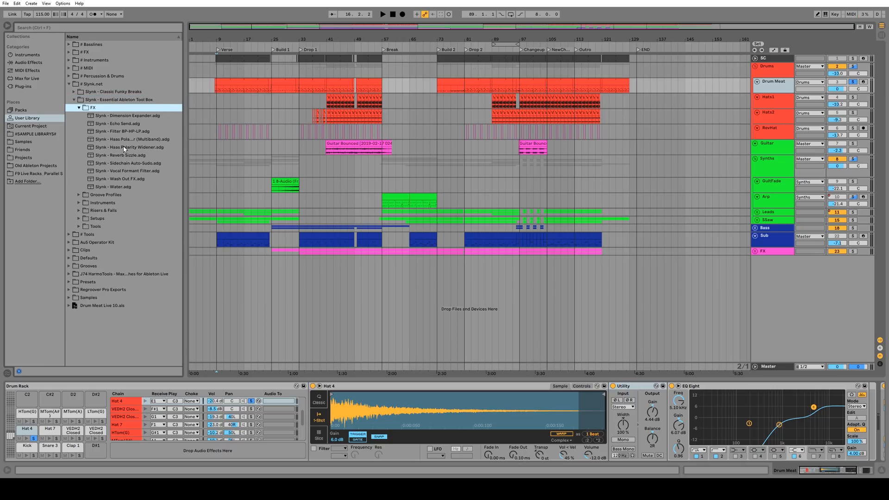
drag(124, 148, 616, 401)
key(space)
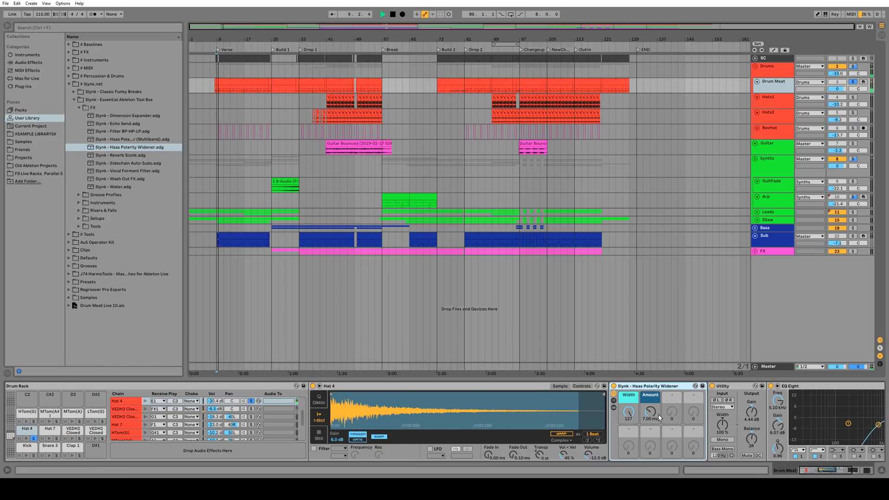
key(space)
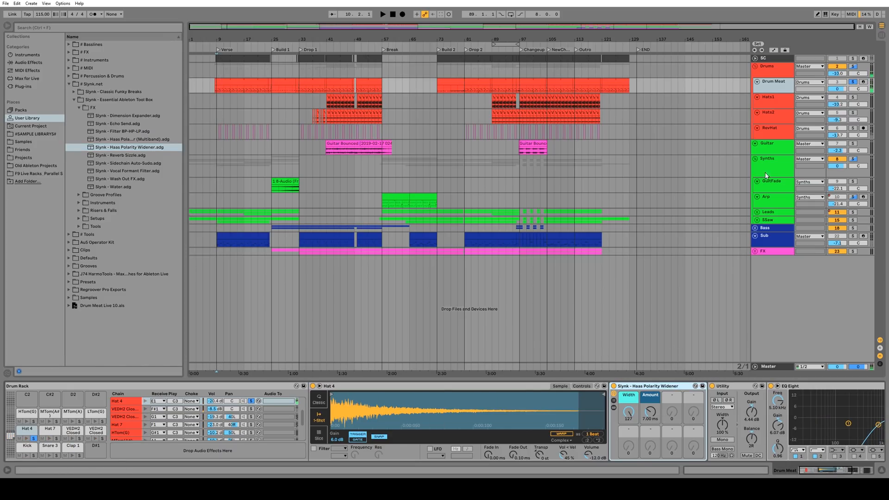
Step: Check the devices on the Hat 7 pad and the two VEDH2 Closed Hihat pads, auditioning the hi-hats
click(50, 428)
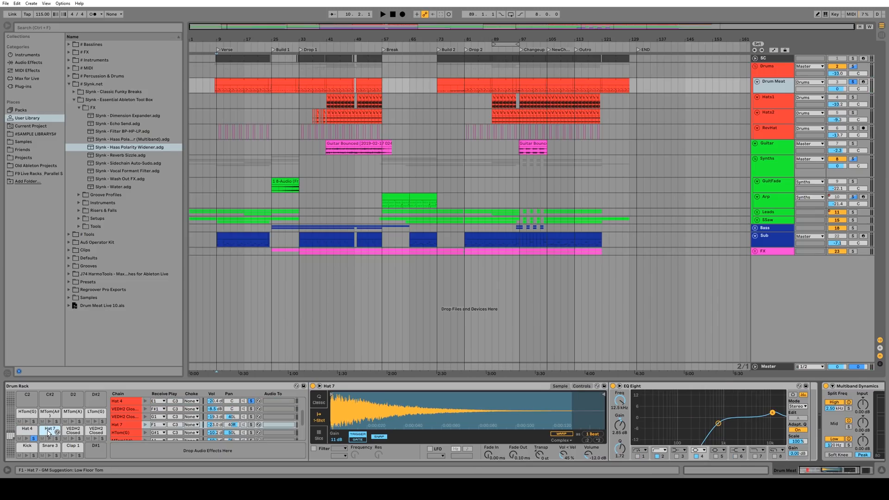
click(74, 435)
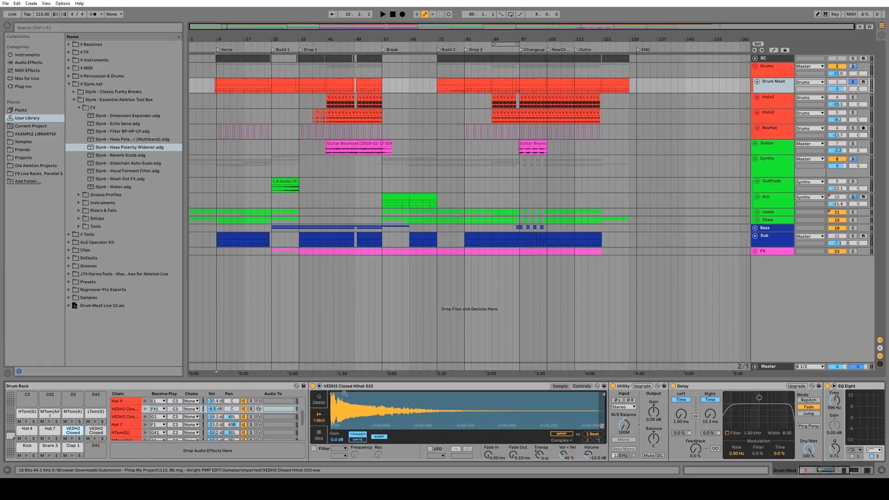
click(95, 438)
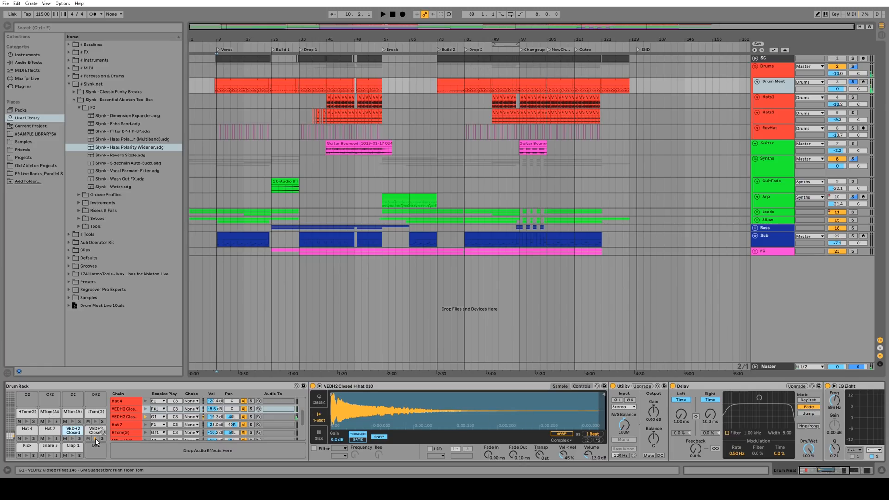
click(95, 432)
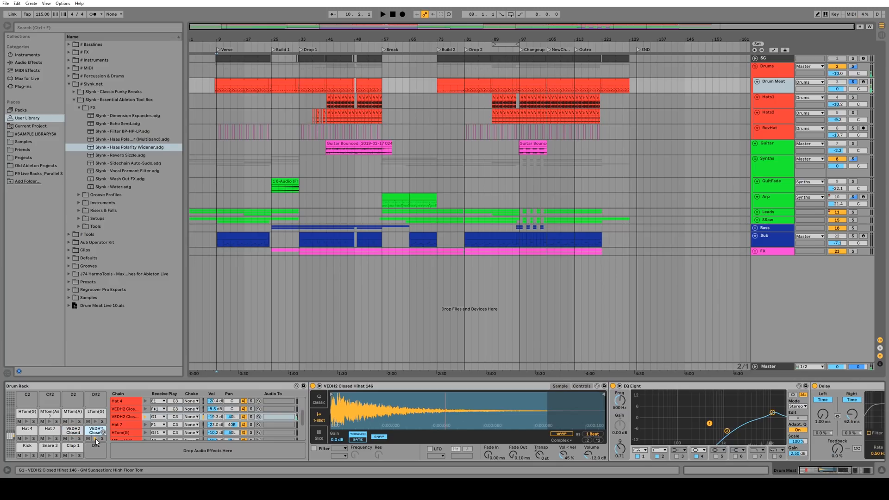
Step: Audition the Kick pad and check its device chain, from the OTT through to both Auto Filters
click(26, 453)
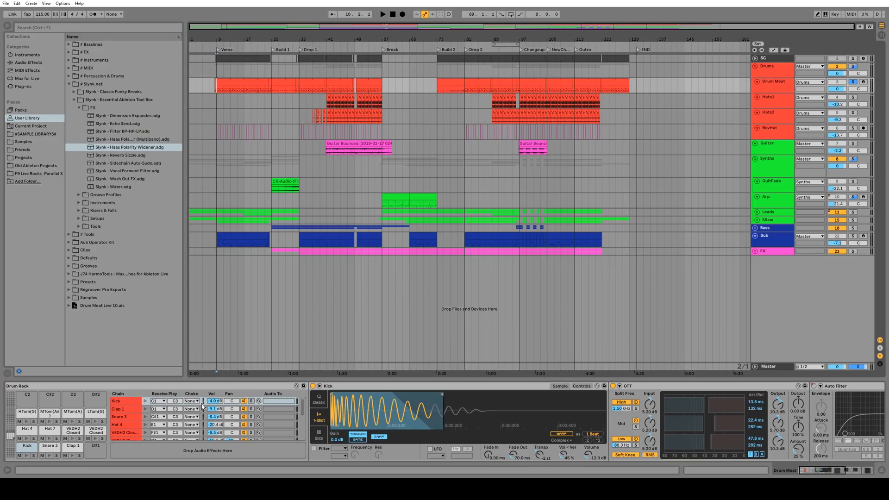
click(26, 456)
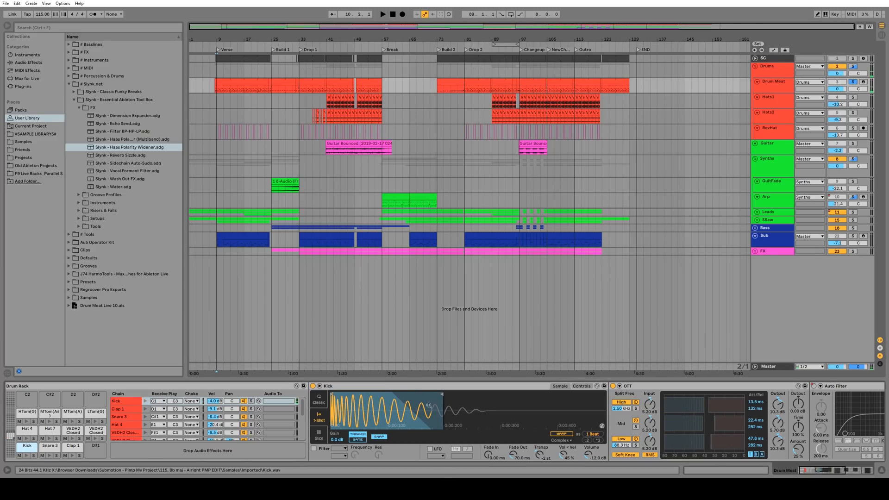
drag(828, 472, 801, 471)
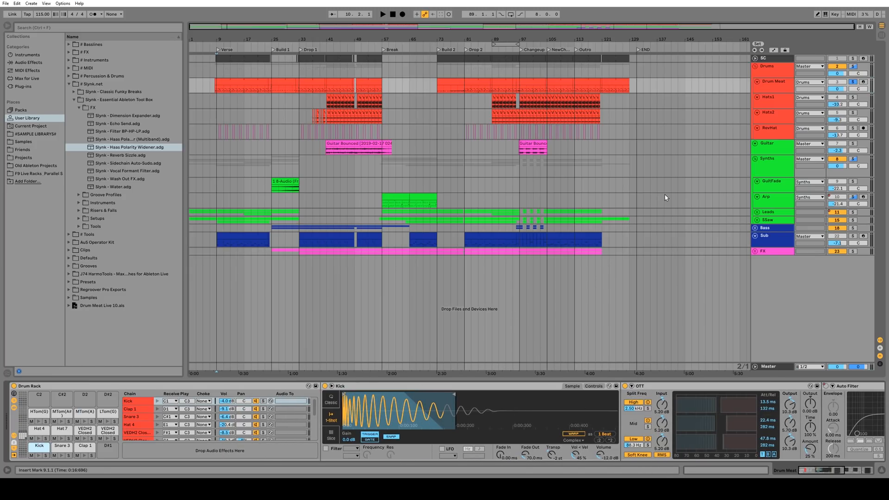
click(843, 471)
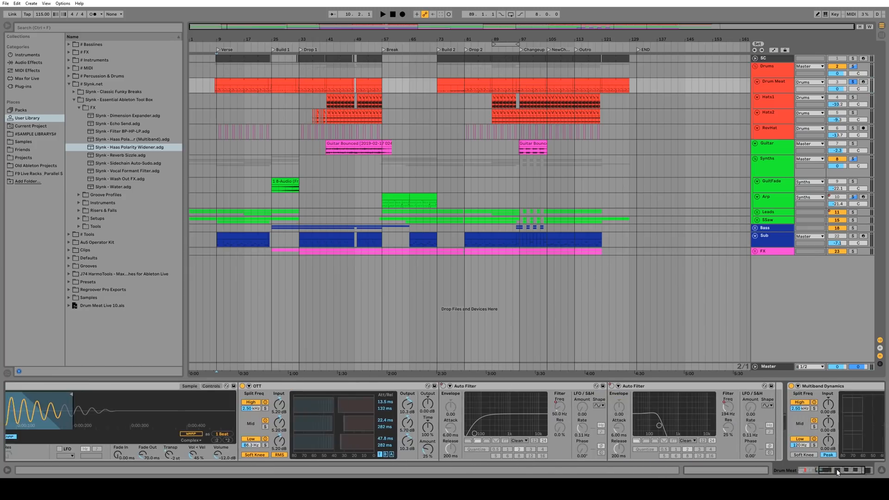
drag(844, 470, 788, 471)
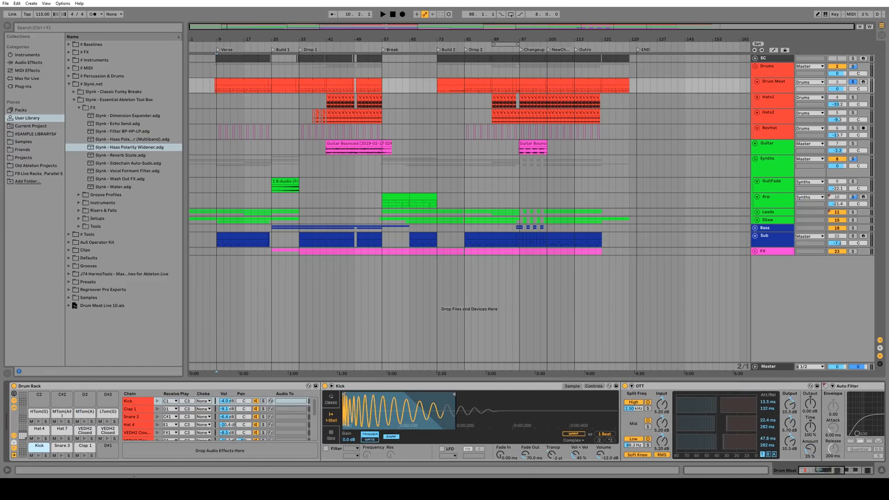
Step: Audition the Snare 3 and Clap 1 pads and check the effects on each
click(62, 446)
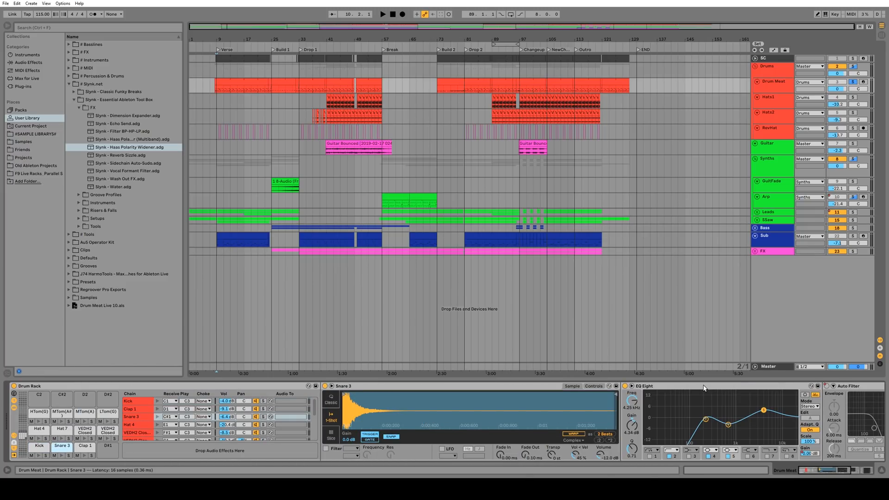
click(61, 456)
click(84, 456)
click(84, 447)
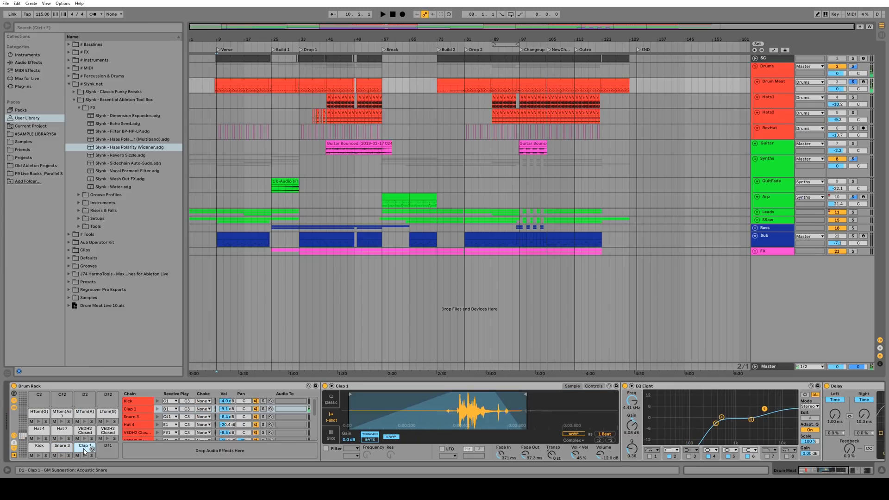
Step: Open the Verse's Drum Meat clip in an enlarged note editor, and play it to check the Clap 1 pattern
drag(237, 40, 351, 79)
double_click(351, 80)
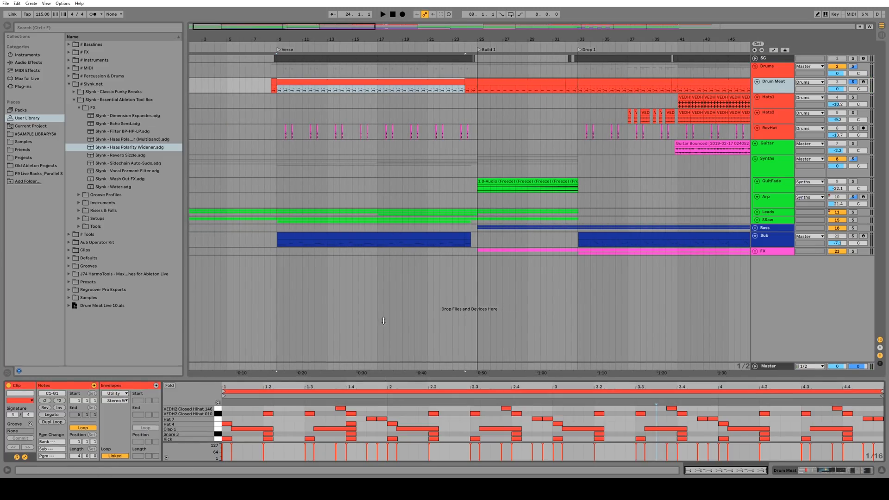
drag(383, 379, 383, 308)
key(space)
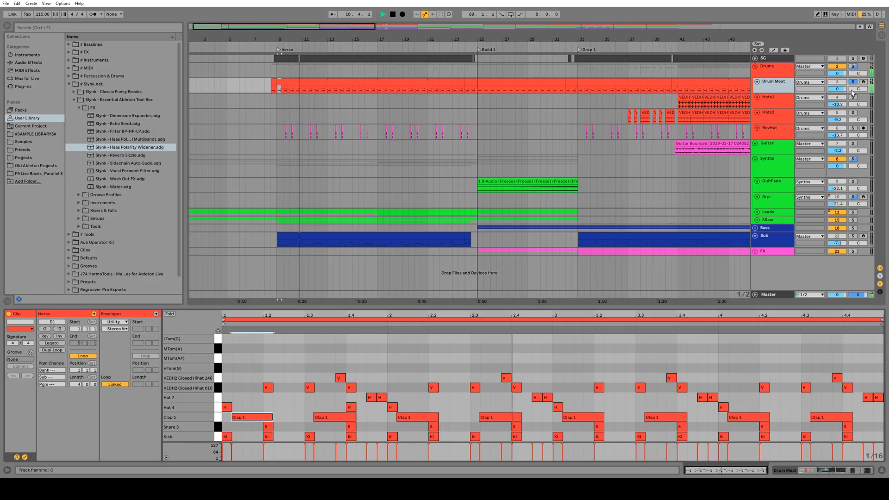
key(space)
key(shift+Tab)
Step: Play the Snare 3 pad repeatedly and compare its sound with the Clap 1 pad
click(68, 448)
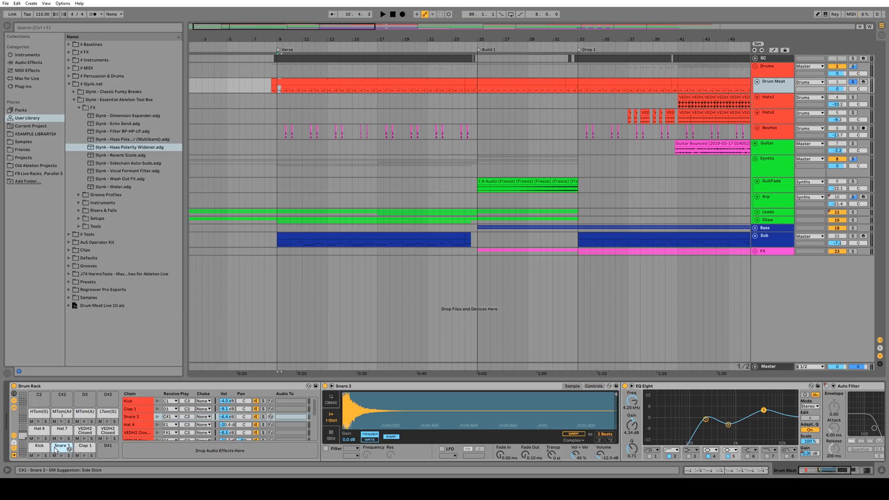
click(62, 456)
click(62, 456)
click(62, 455)
click(62, 455)
click(84, 456)
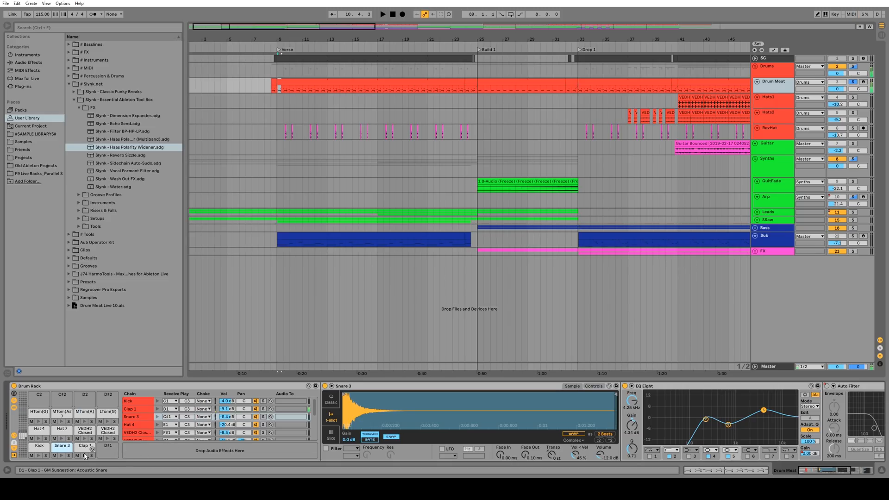
Step: Replace the Delay on the Clap 1 pad with Slynk - Haas Polarity Widener, between its EQ Eight and Utility
click(85, 447)
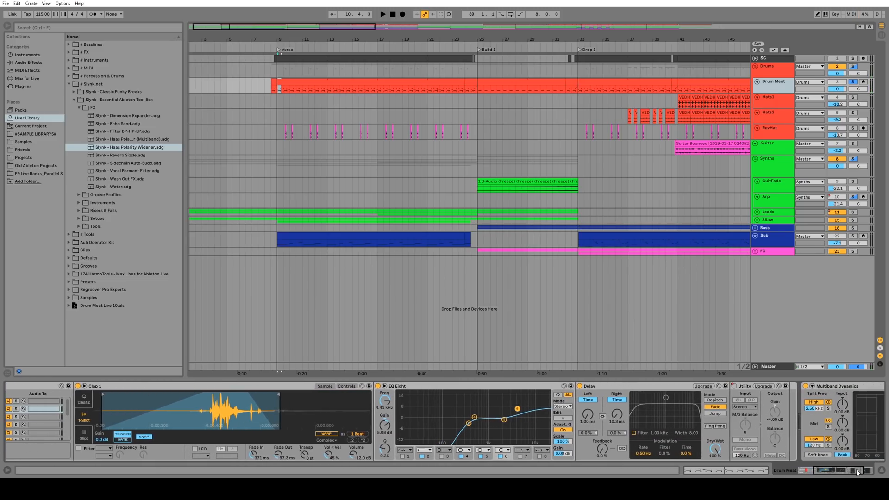
click(629, 394)
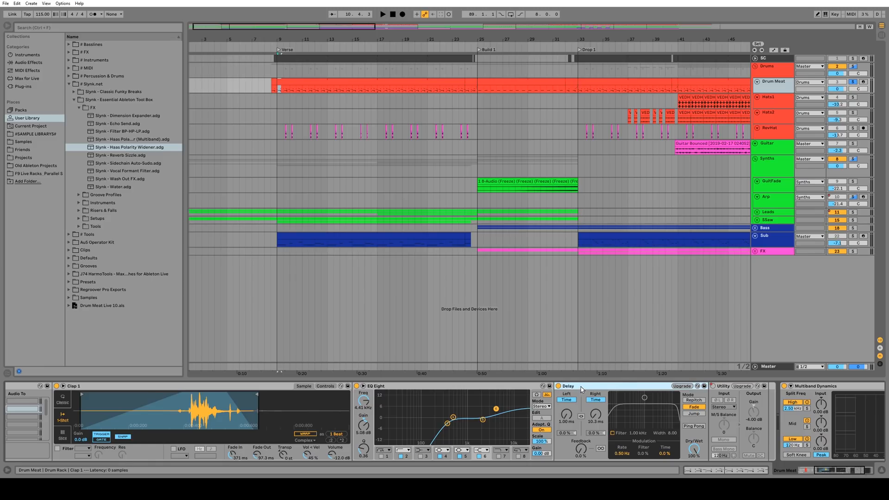
key(Delete)
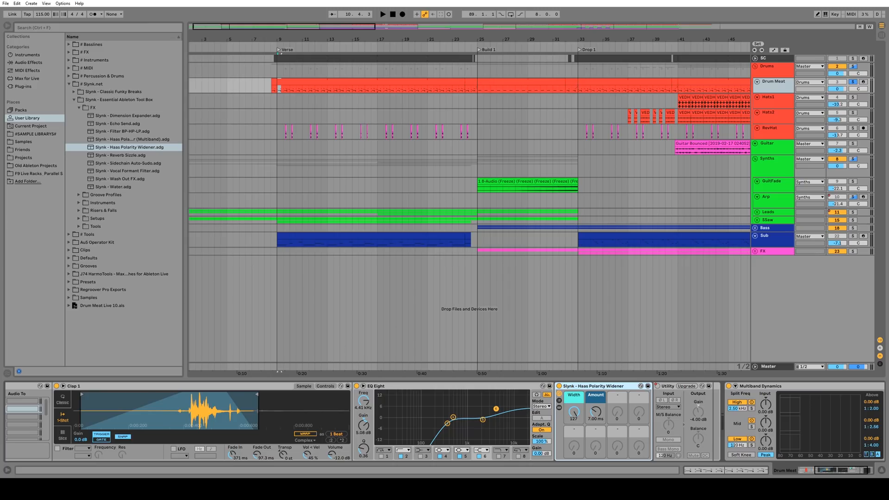
Step: Inspect the Multiband Dynamics device that follows the Drum Rack on the Drum Meat track
mouse_move(819, 474)
mouse_down()
mouse_move(805, 474)
mouse_move(849, 469)
mouse_move(833, 471)
mouse_up()
click(678, 391)
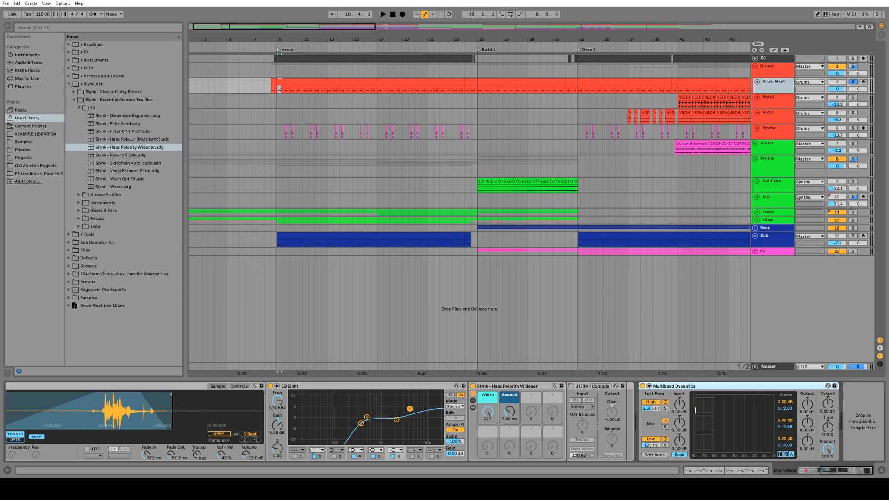
scroll(695, 410, up, 5)
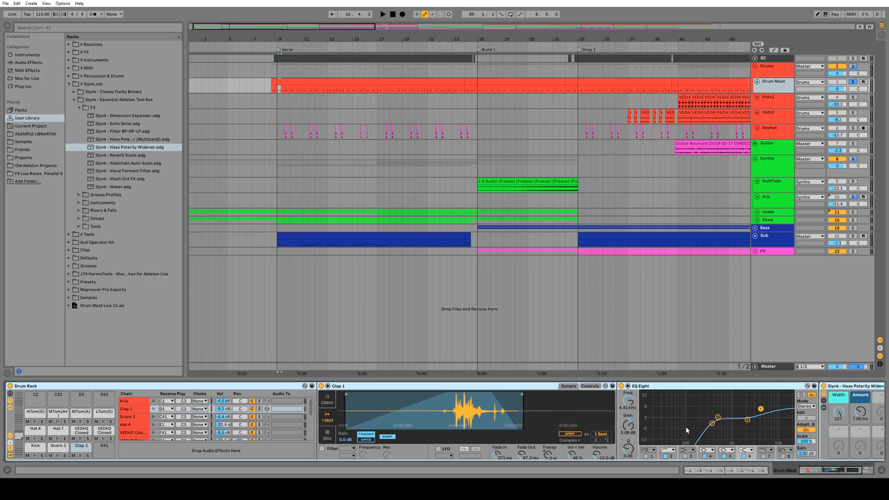
drag(799, 476, 803, 471)
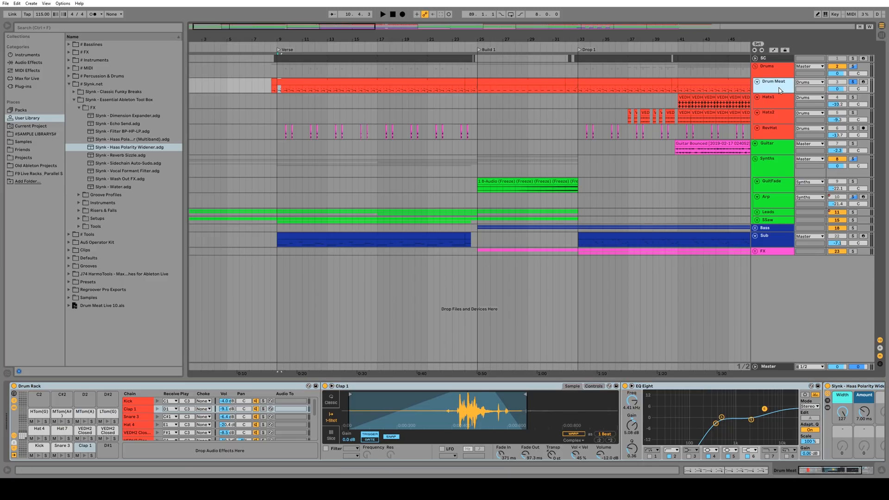
Step: Move the Drum Meat track out of the Drums group to sit above it, and rename the group Percussion
drag(776, 73, 774, 74)
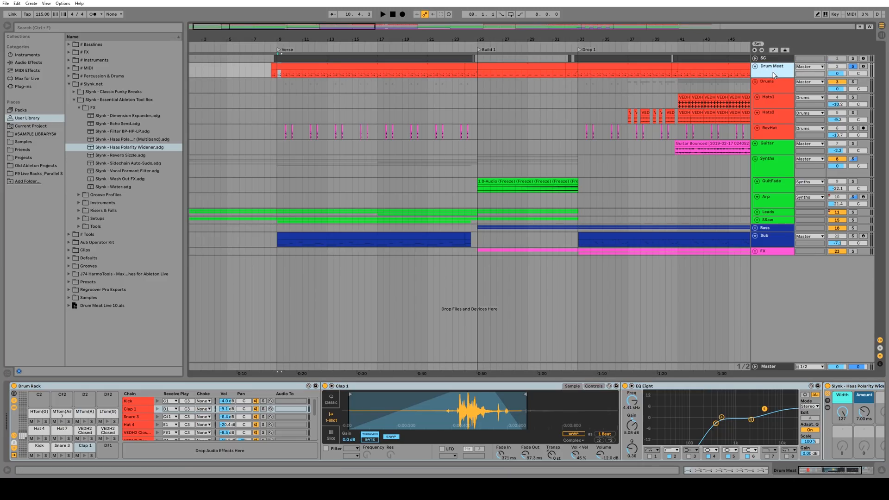
right_click(771, 70)
click(763, 68)
right_click(769, 84)
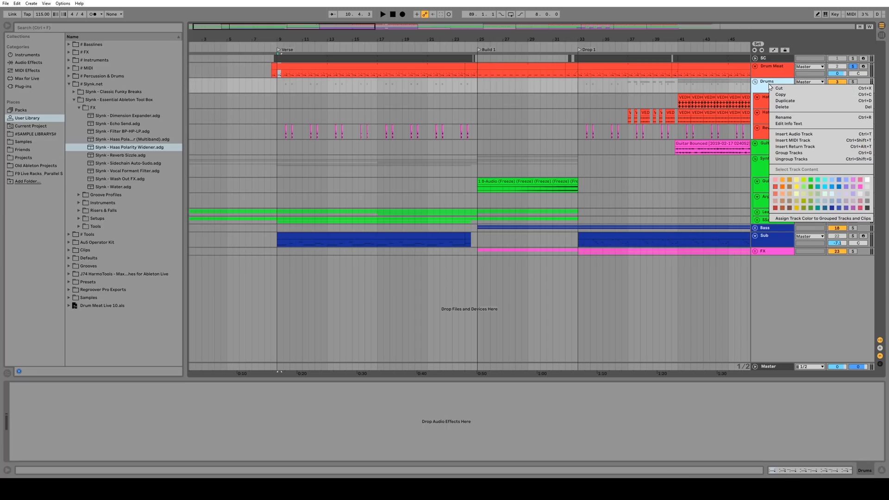
click(783, 117)
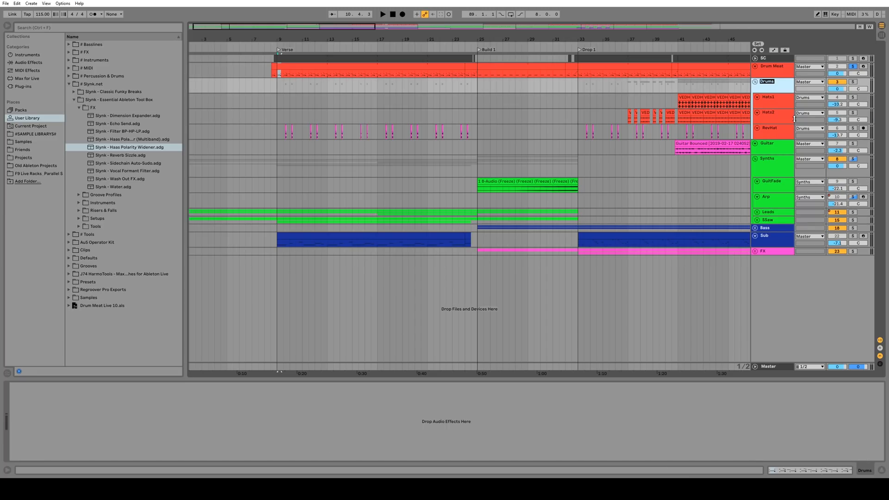
text(Percussion)
key(Return)
Step: Audition the Percussion group, solo the Hats2 track in Drop 1, and compare its sound with OTT off and on
key(space)
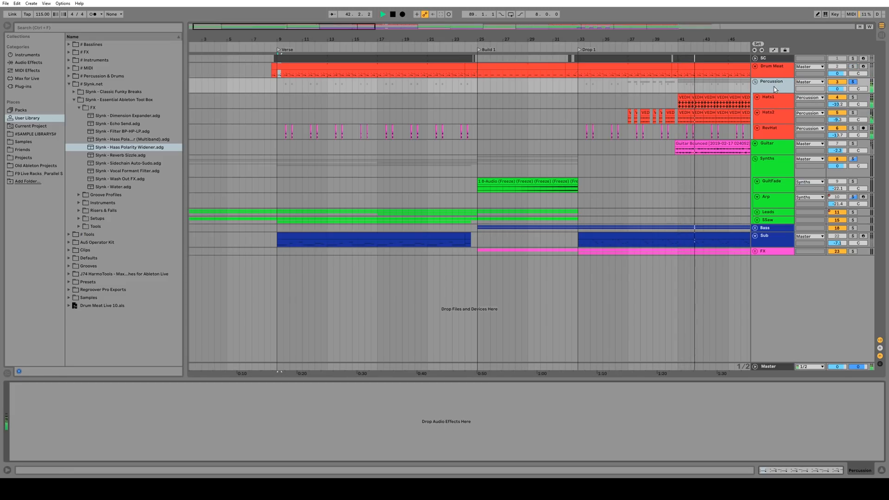
drag(736, 40, 576, 23)
click(853, 113)
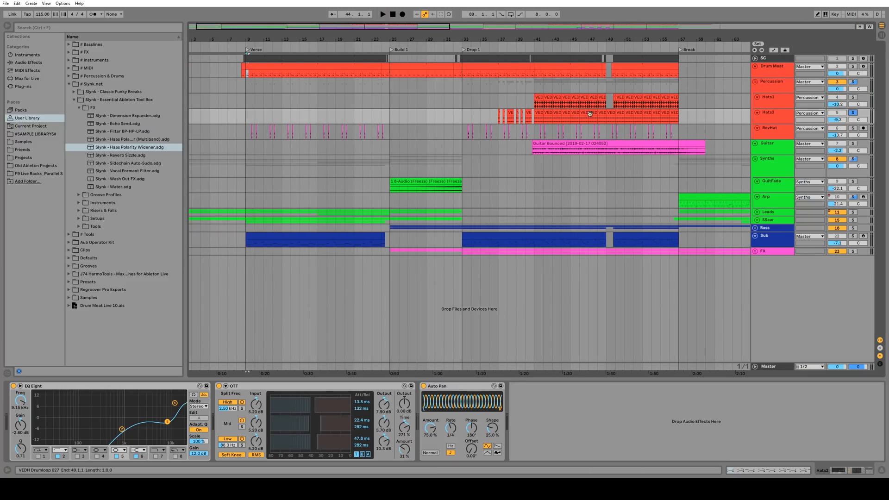
click(539, 111)
key(space)
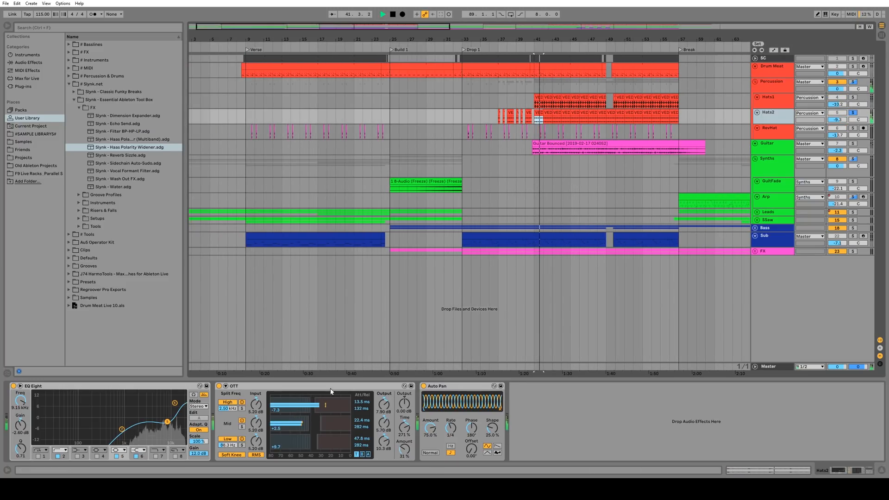
click(219, 386)
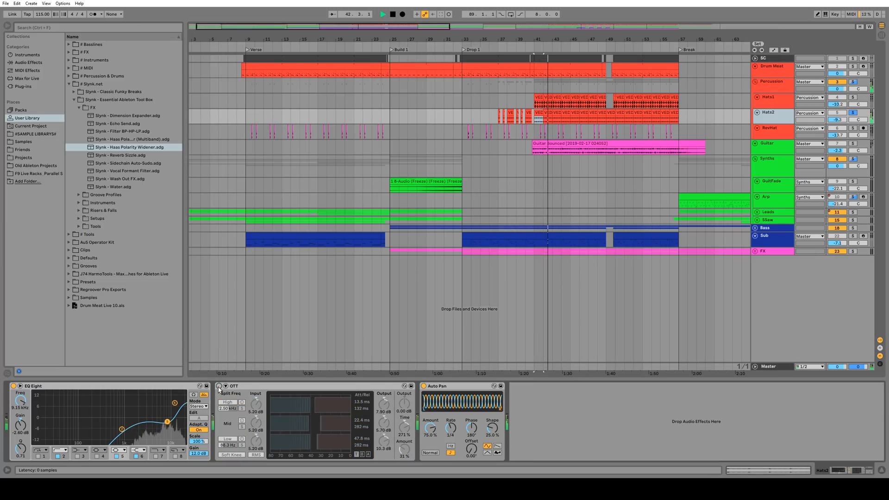
click(219, 386)
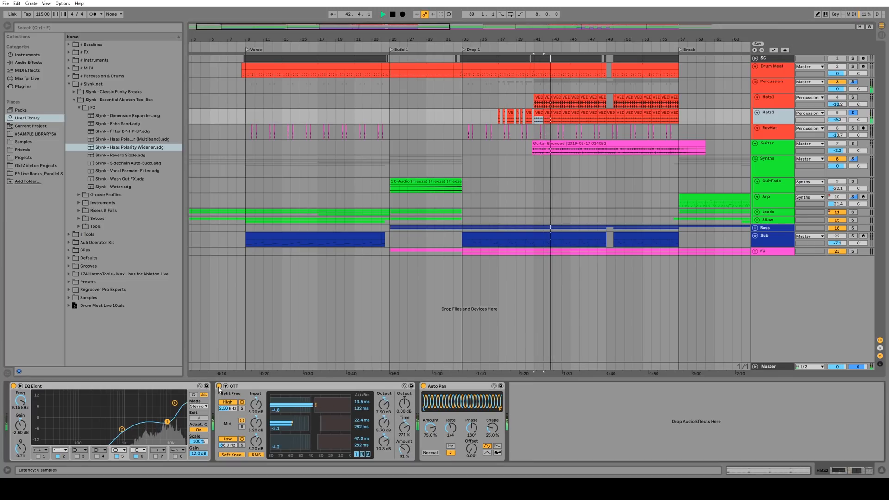
Step: Remove OTT and Auto Pan from the Hats2 track, keeping its EQ Eight, and check the effects on the other percussion tracks
click(264, 388)
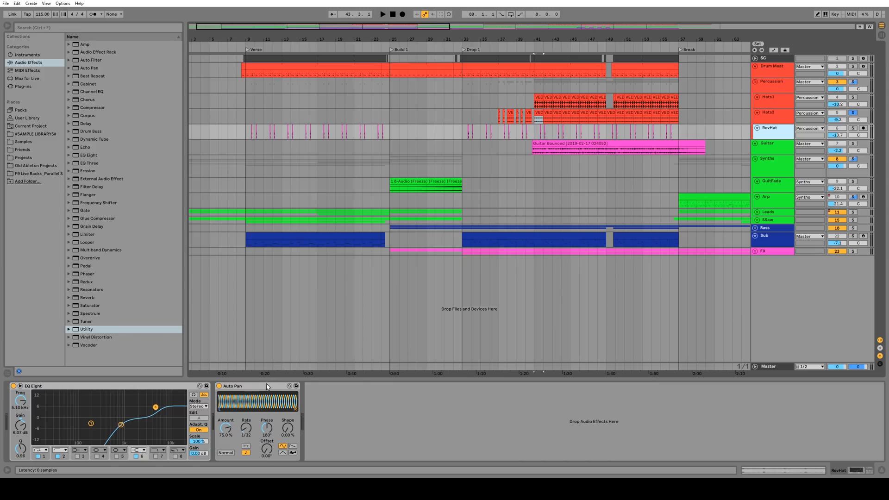
key(Delete)
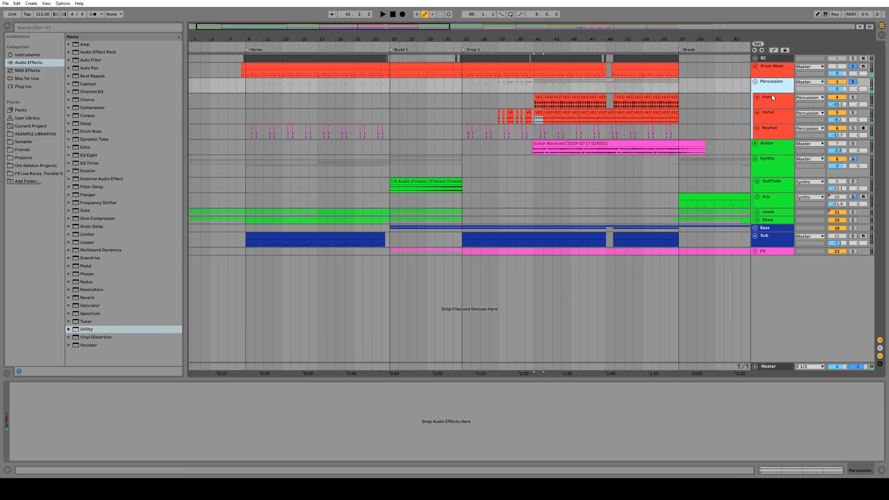
click(771, 97)
click(770, 116)
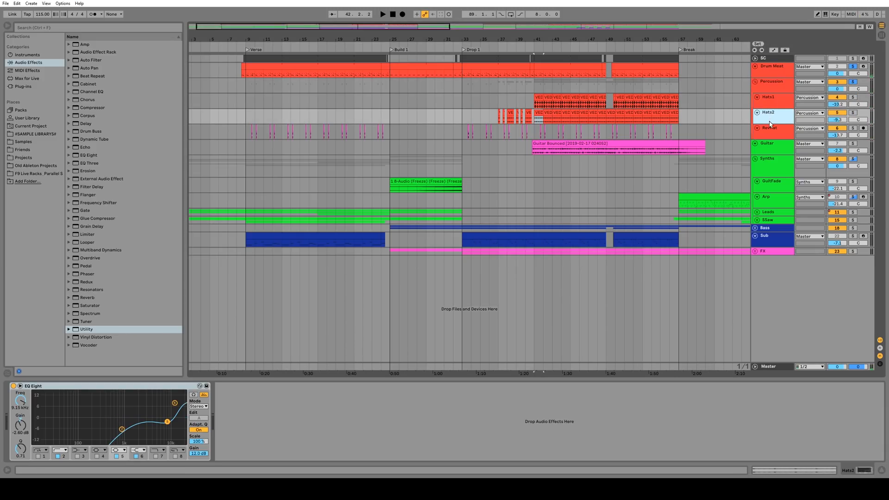
click(771, 131)
click(768, 118)
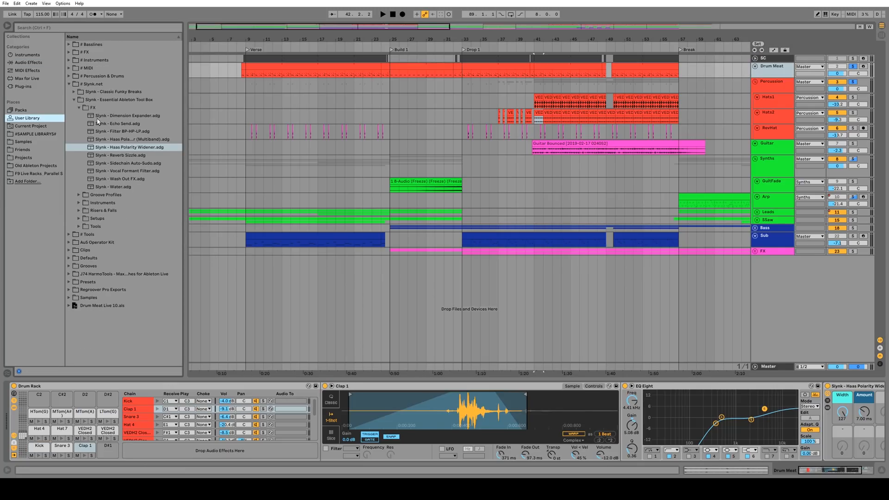
Step: Insert Slynk - Sidechain Setup.als from the toolbox's Setups folder as a new Sidechain track above SC
click(79, 108)
click(79, 140)
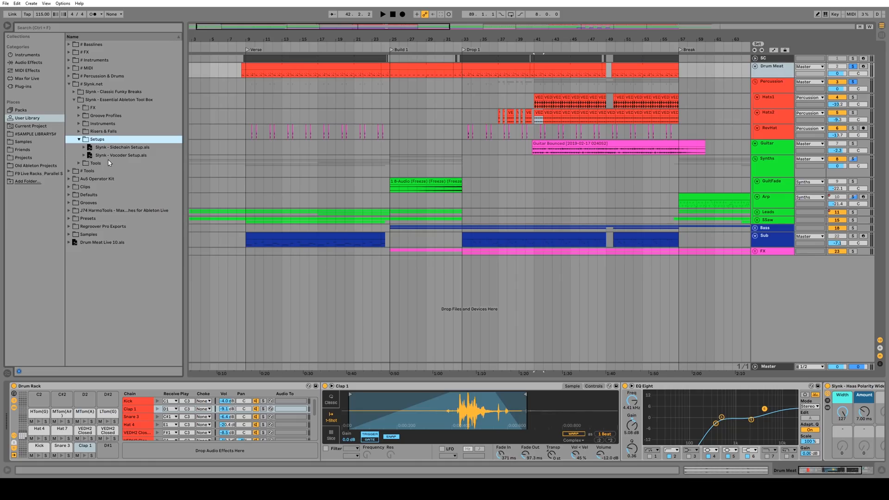
click(115, 149)
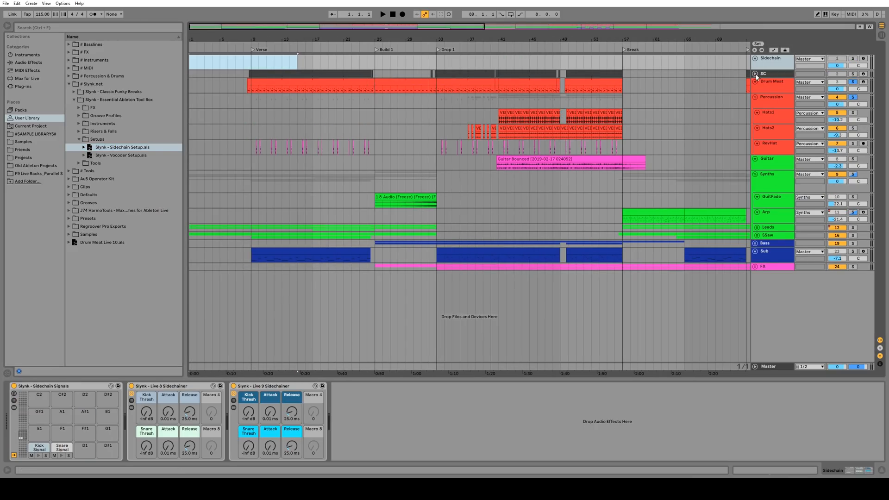
Step: Unfold the SC track and copy its clips up to the Break onto the Sidechain track, replacing the imported clip
click(755, 74)
drag(624, 78, 283, 67)
click(769, 64)
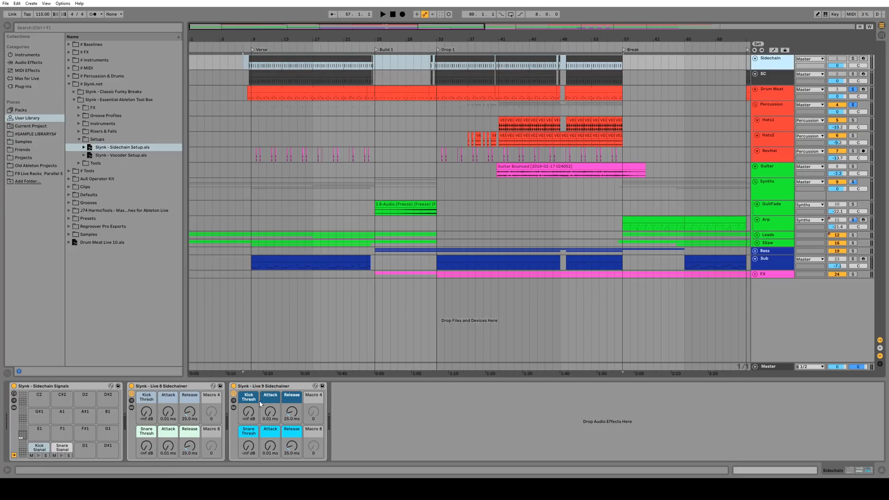
Step: Copy the Slynk - Live 9 Sidechainer rack from the Sidechain track to the Percussion group and show its Kick and Snare compressors
click(265, 388)
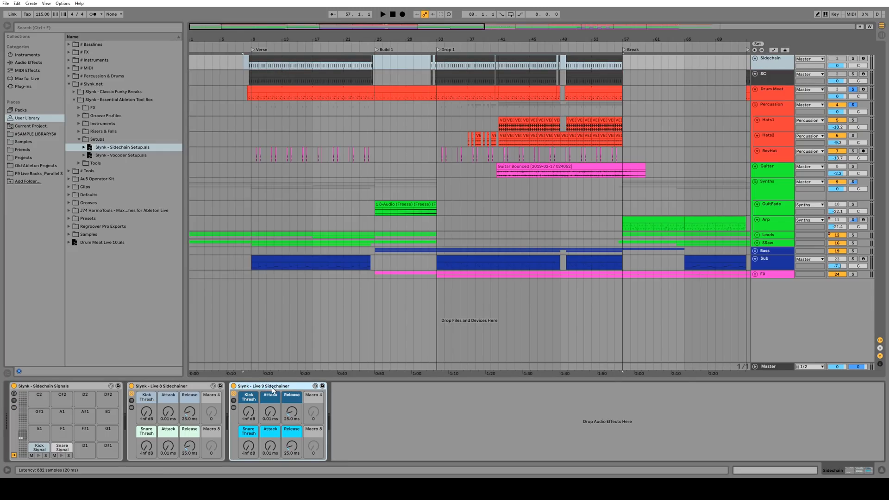
click(770, 93)
click(761, 113)
click(14, 407)
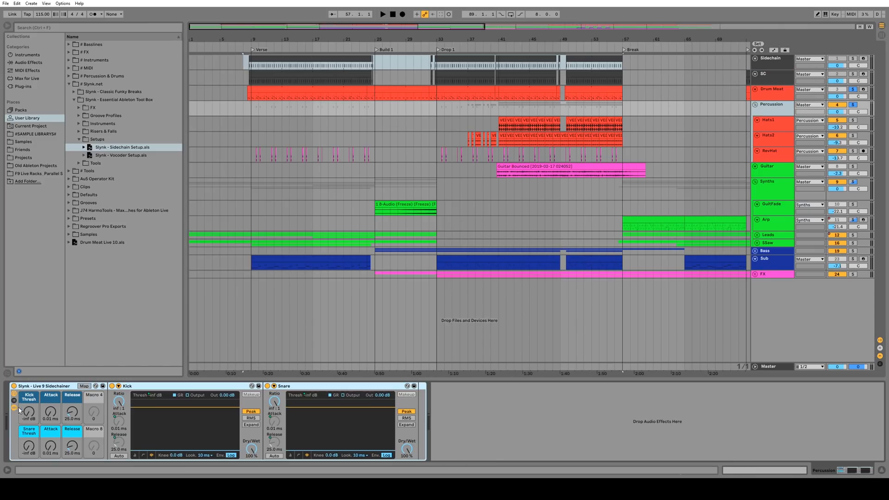
Step: Audition the sidechain ducking on the Percussion group in Drop 1, soloing the group without Drum Meat
key(space)
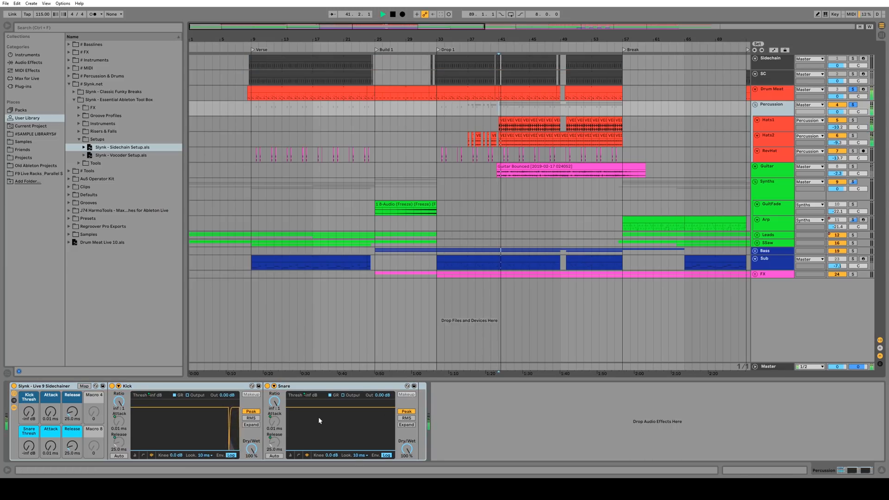
key(space)
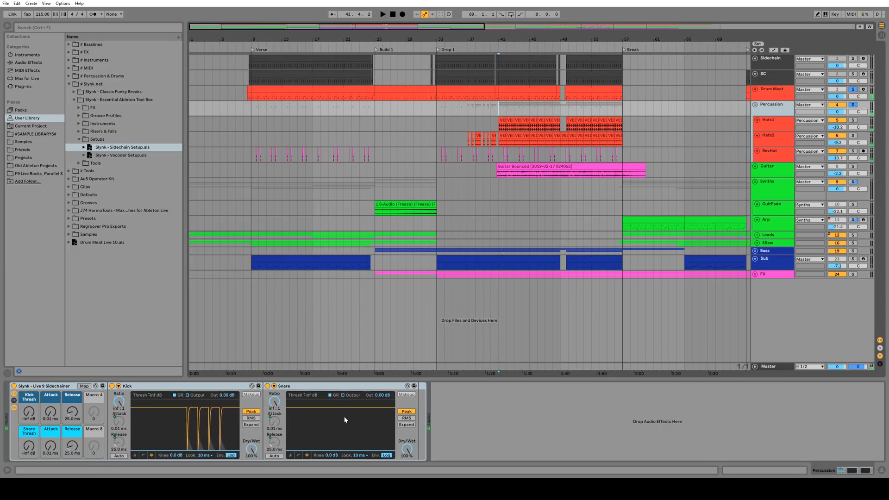
key(space)
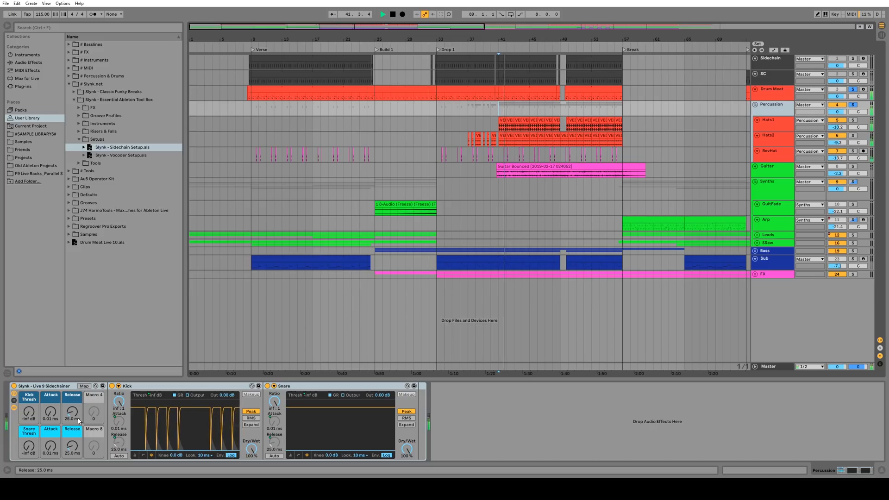
click(853, 106)
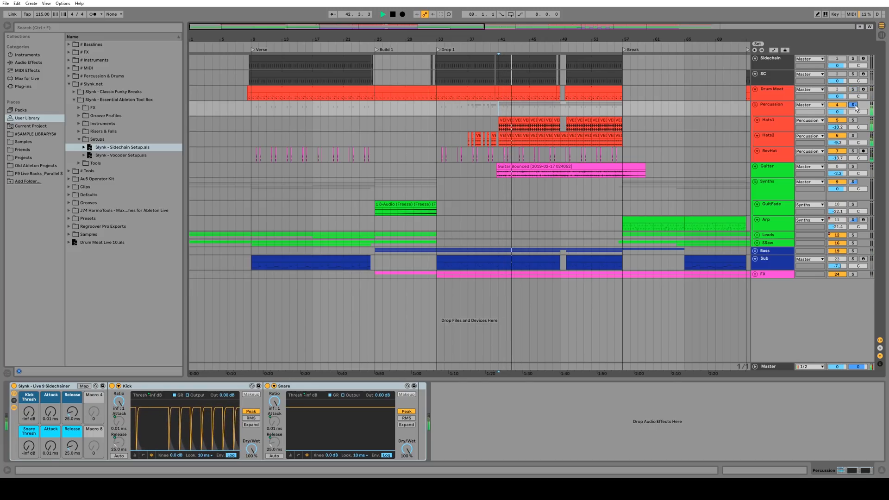
key(space)
Step: Set the sidechainer's kick and snare Release to 30 ms and compare the Percussion group with the rack off and on
click(72, 411)
text(30)
key(Return)
click(73, 445)
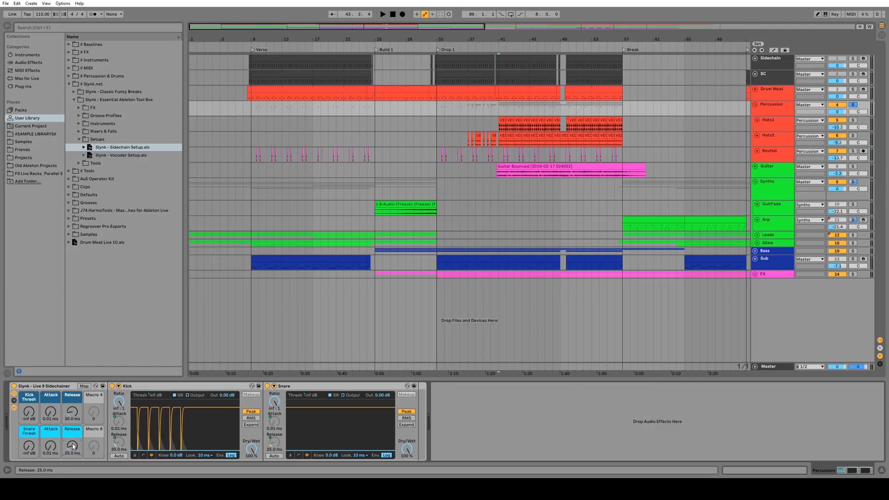
text(30)
key(Return)
key(space)
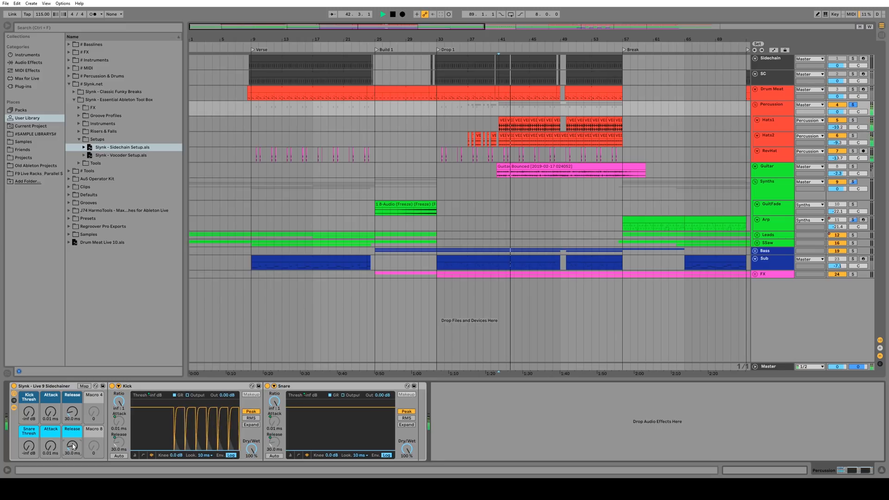
click(14, 386)
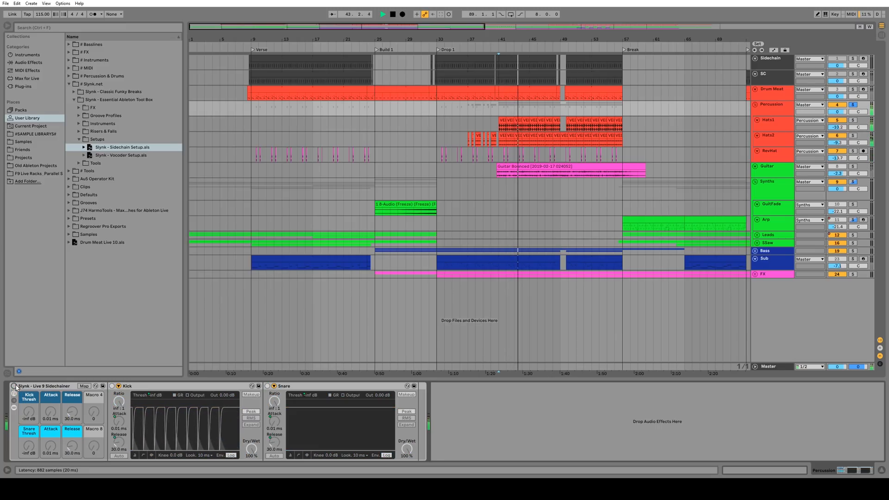
click(15, 386)
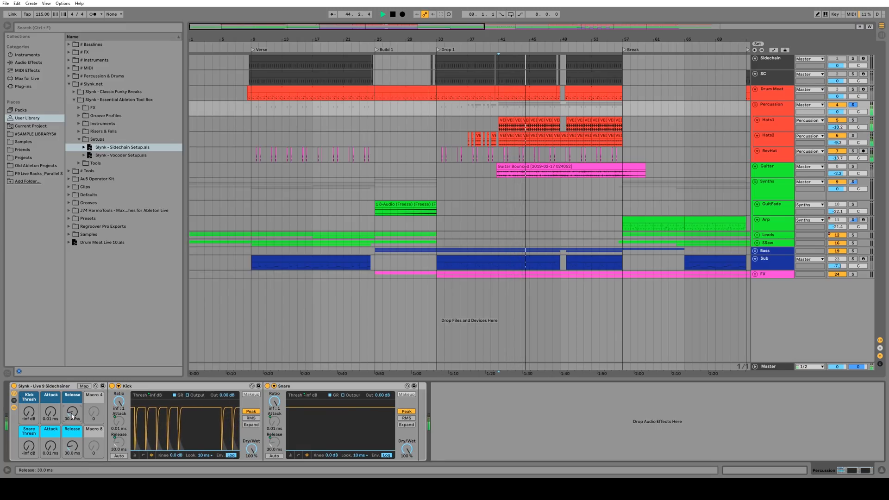
Step: Return the sidechainer's kick and snare Release to 25 ms and replay the Percussion group
drag(72, 415, 73, 424)
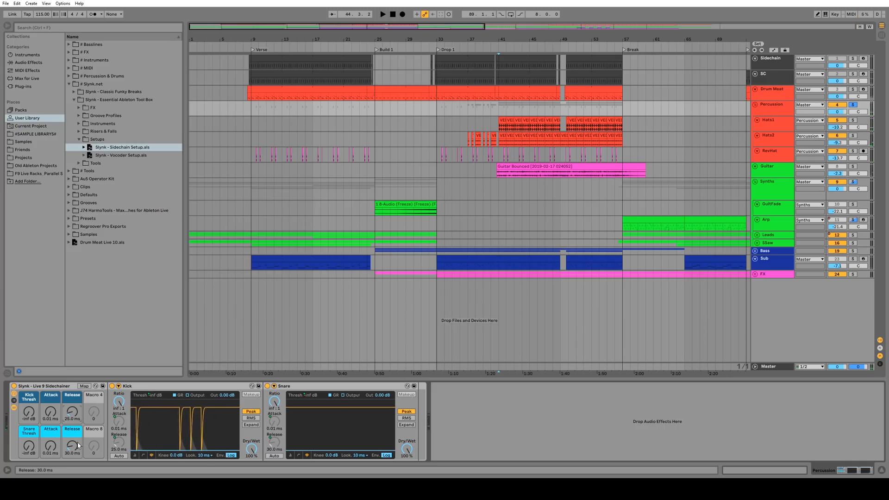
key(space)
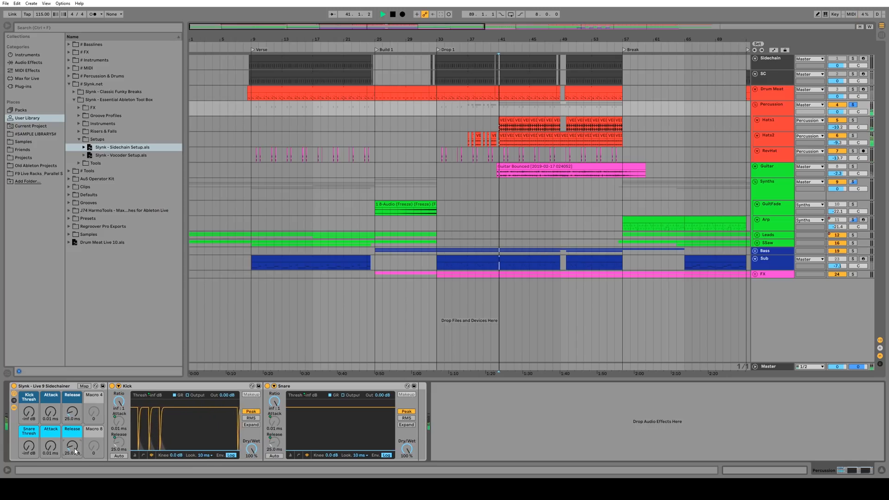
key(space)
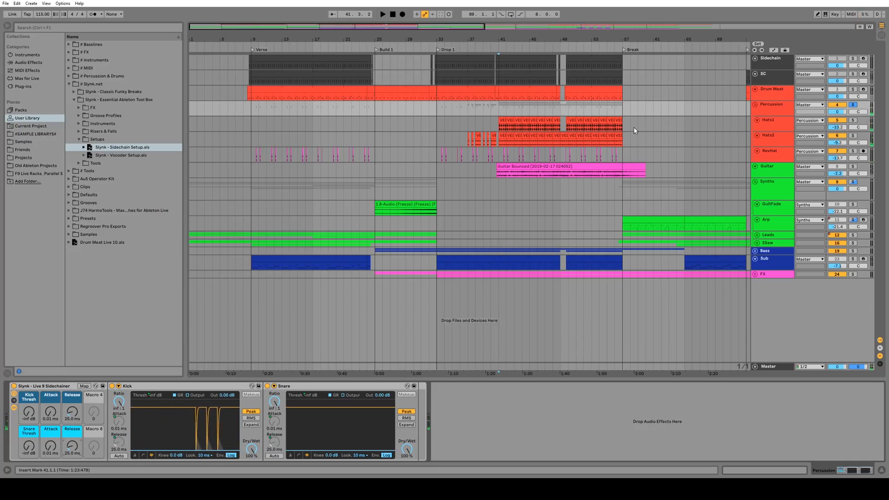
Step: Colour the Percussion group orange and assign that colour to its grouped tracks and clips
right_click(763, 111)
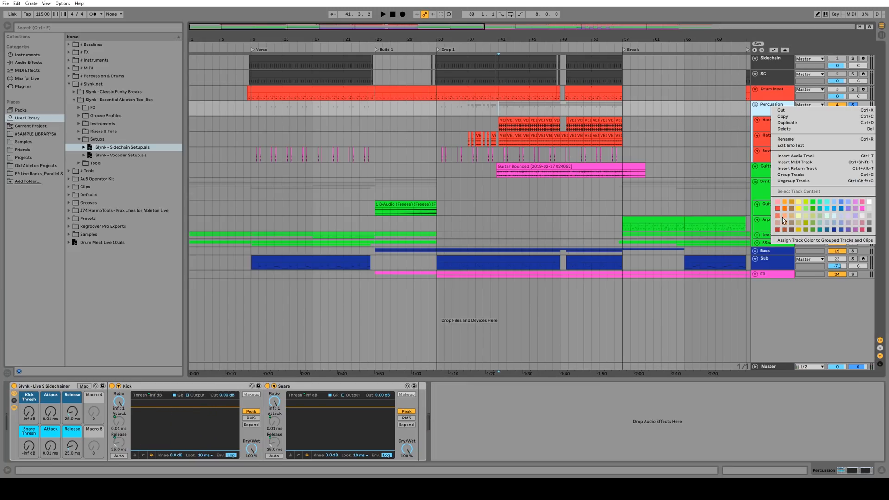
click(784, 204)
right_click(771, 106)
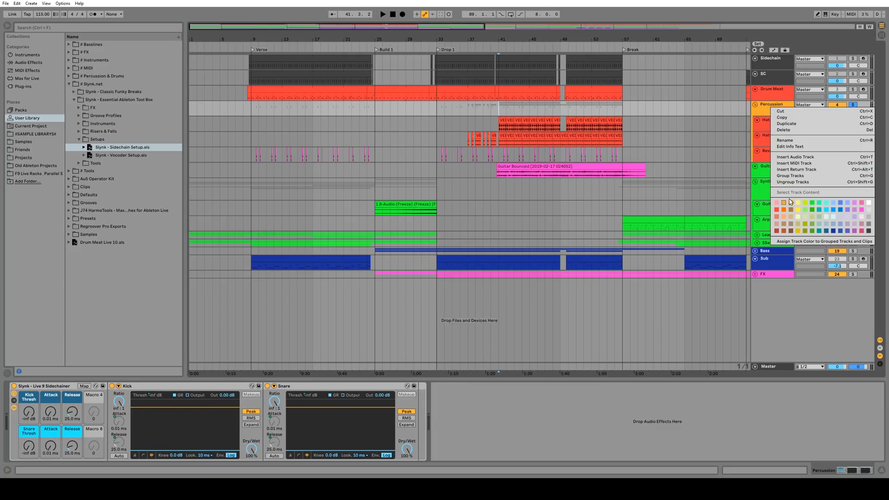
click(803, 240)
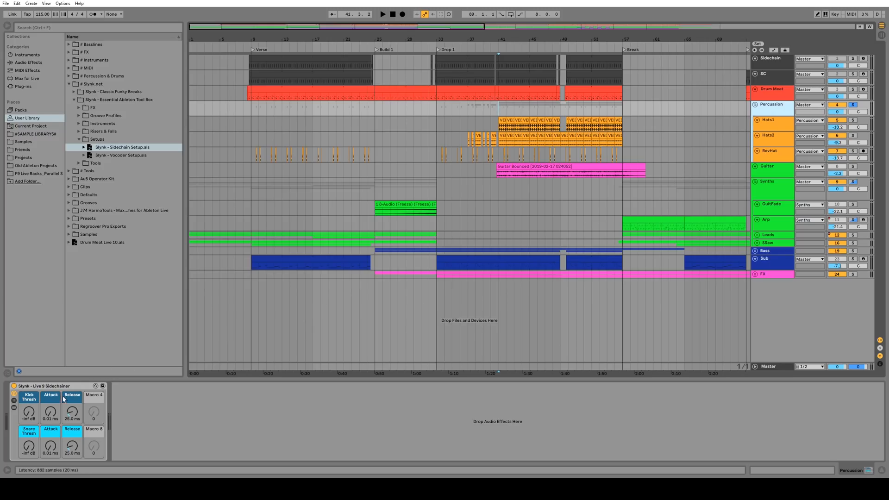
Step: Copy the Live 9 Sidechainer onto the Guitar track after EQ Eight, and solo the track to audition it with the rack bypassed
drag(55, 386, 509, 274)
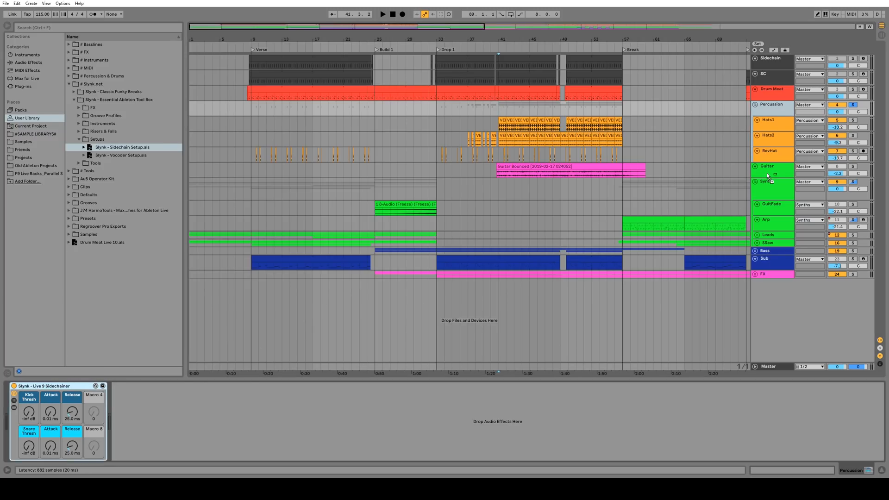
drag(766, 173, 767, 174)
click(584, 165)
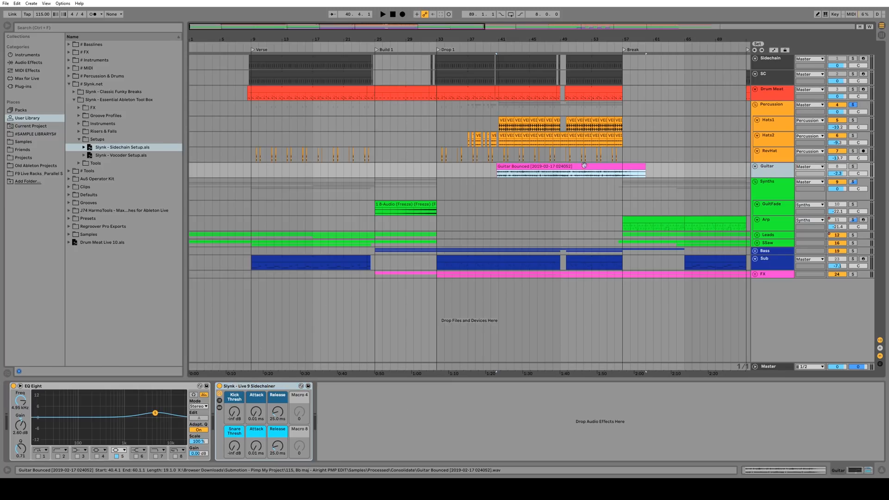
click(853, 167)
click(220, 386)
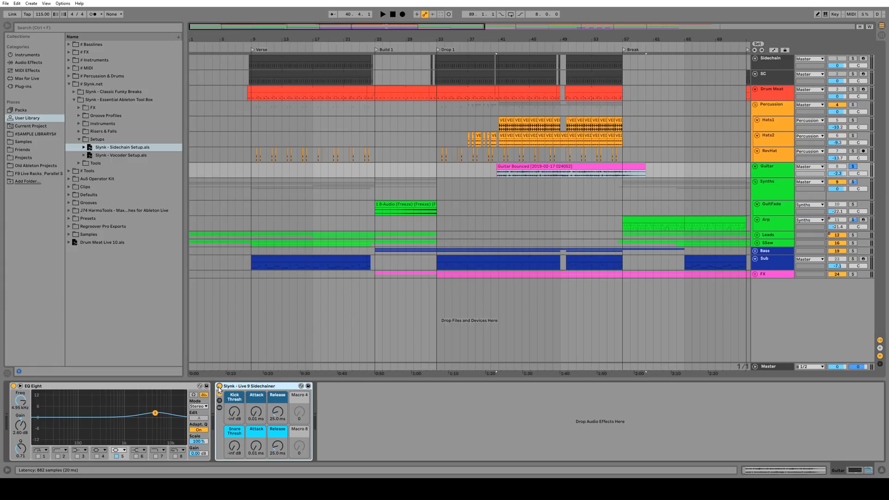
key(space)
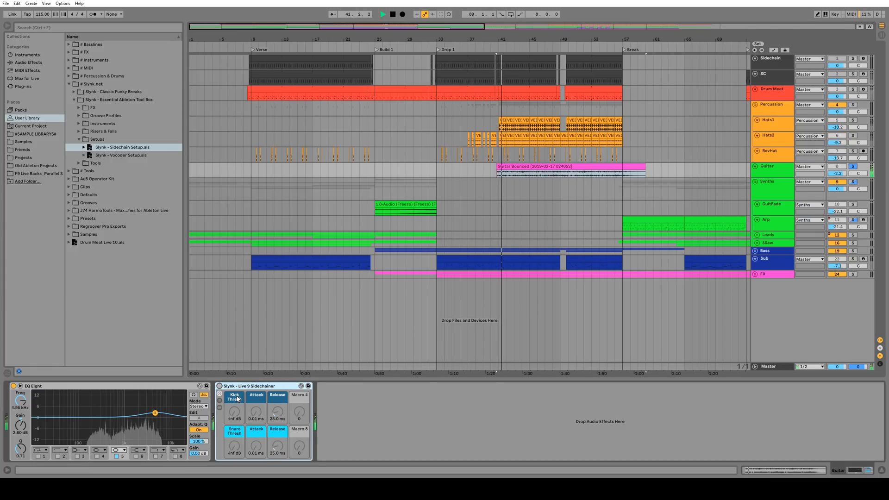
Step: Audition the GuitFade clip in Build 1 and add the Live 9 Sidechainer from the Sidechain track to the end of GuitFade's effects
click(772, 189)
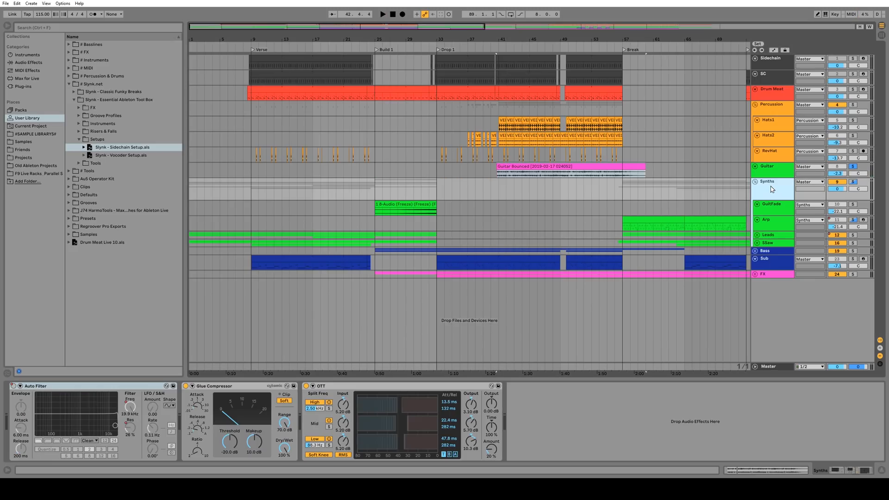
click(413, 208)
key(space)
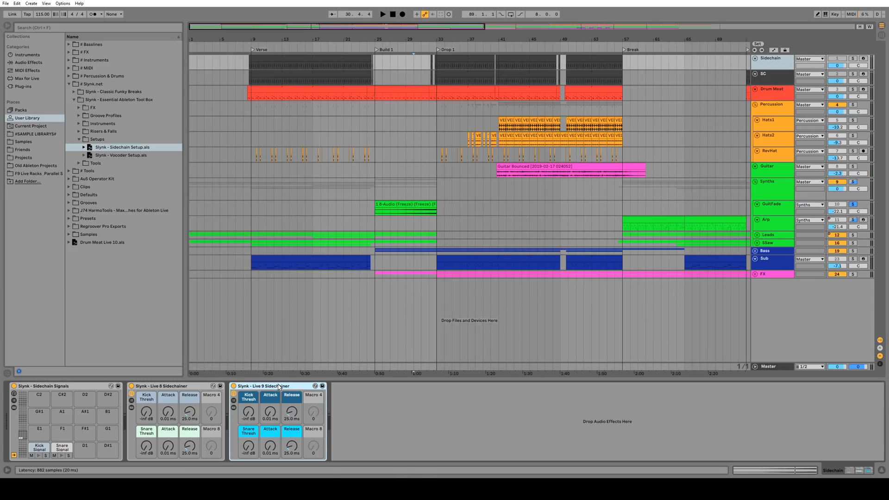
click(451, 208)
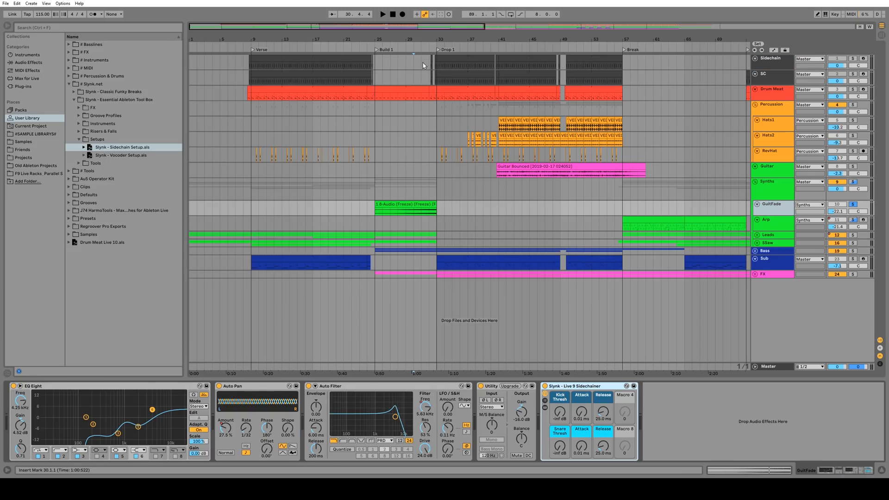
Step: Audition the end of the GuitFade clip from bar 32 into Drop 1 with the sidechainer in place
drag(429, 37, 429, 113)
drag(443, 80, 573, 81)
key(space)
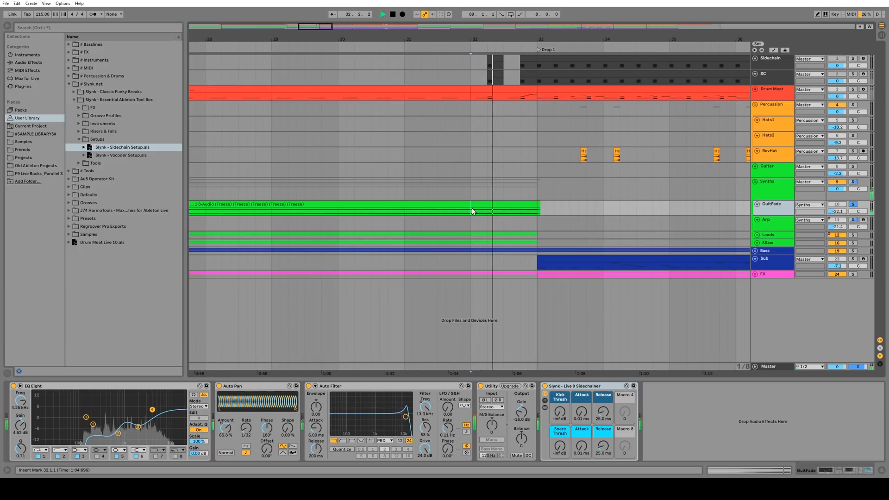
key(space)
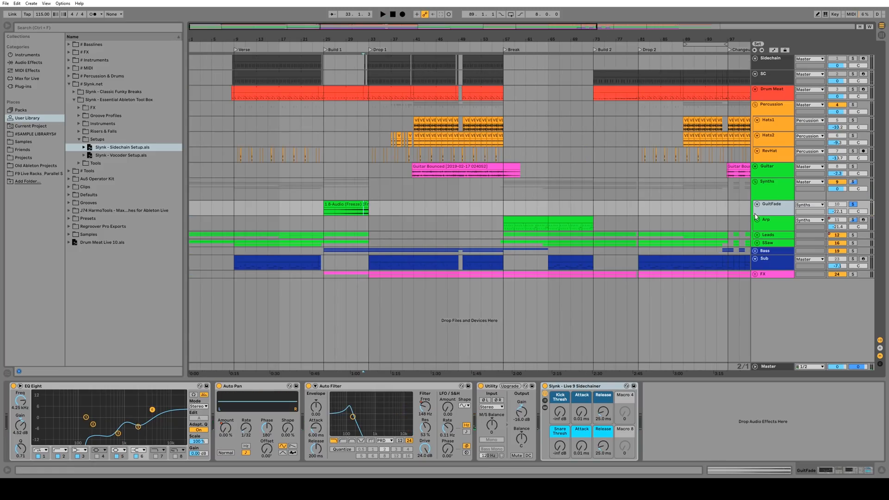
Step: Fold the GuitFade track, unfold the Leads group and remove the Sidechain Compressor from the group's effects
click(758, 206)
click(768, 228)
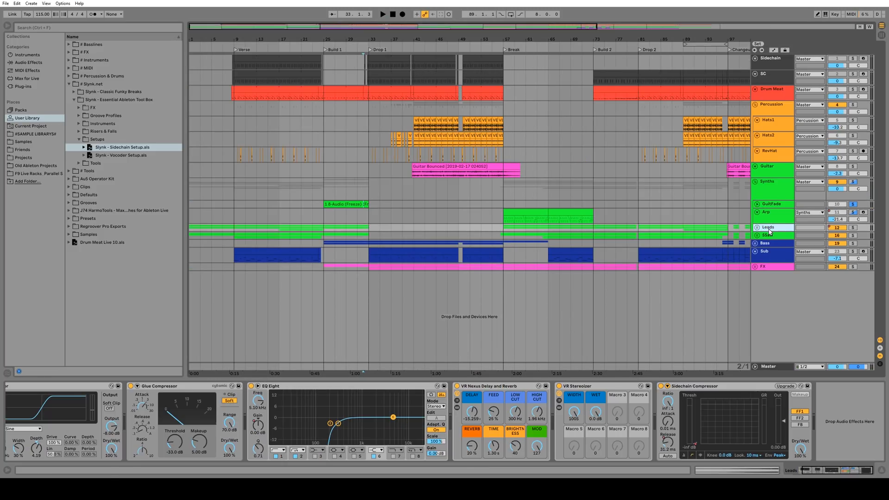
click(757, 228)
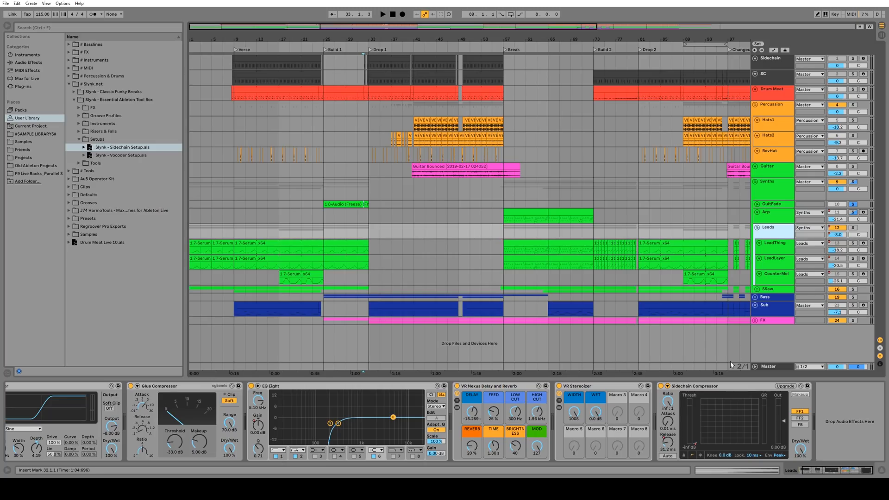
click(718, 388)
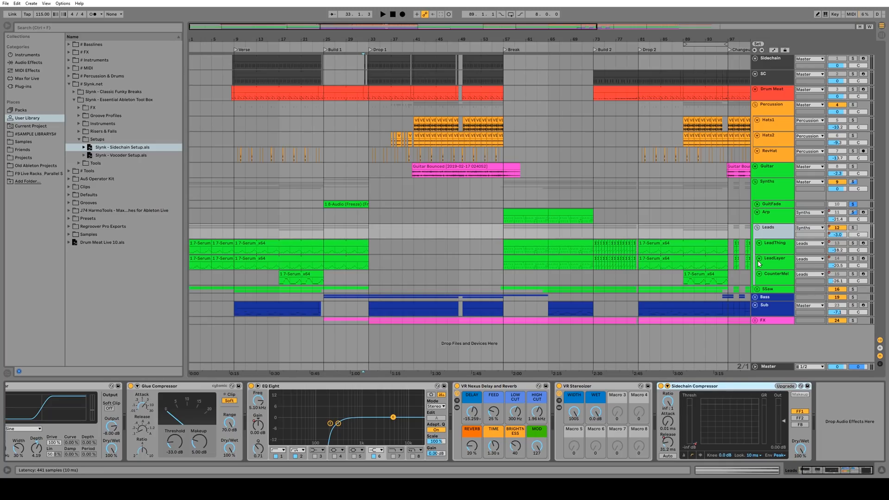
Step: Check the individual Leads tracks' devices, unfold the SSaw group and delete its Sidechain Compressor
click(772, 249)
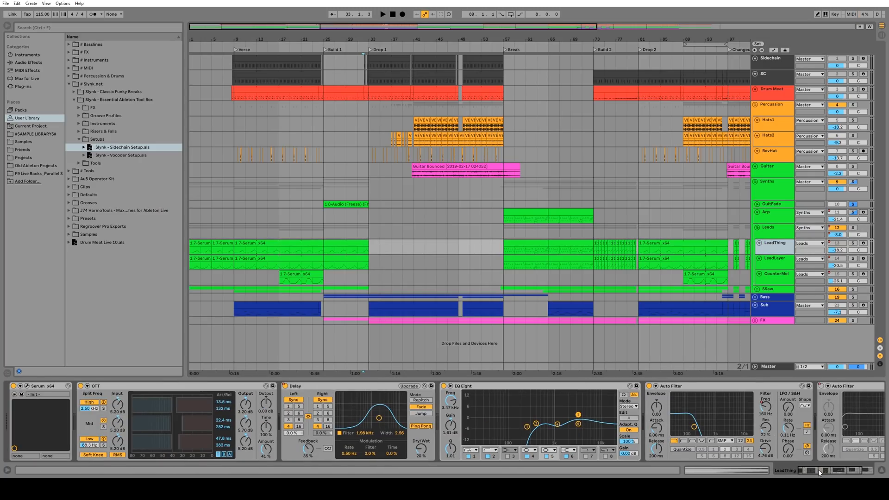
click(776, 268)
key(Down)
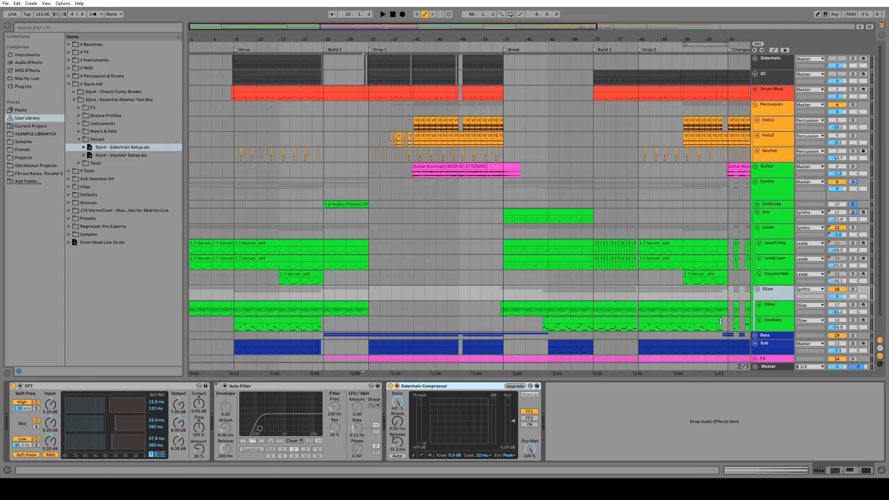
key(Delete)
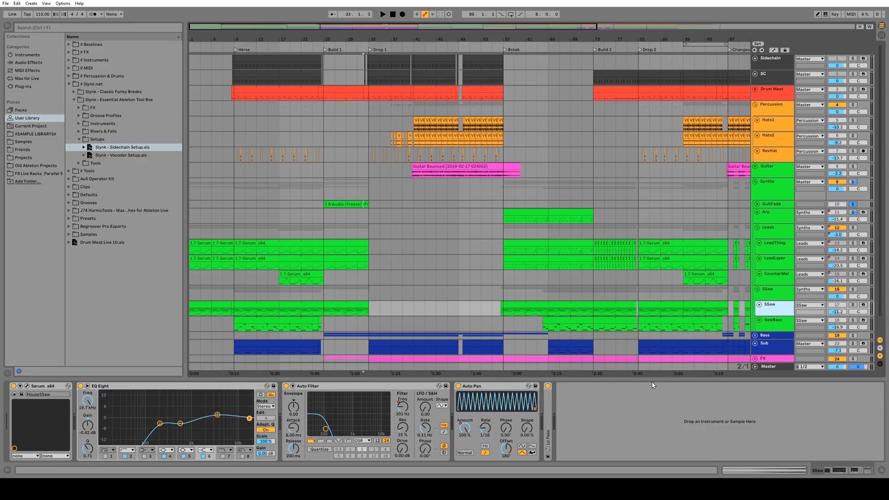
Step: Recheck the device chains of the Leads, SSaw, SawBass and Bass tracks for leftover sidechain compressors
click(772, 194)
click(771, 229)
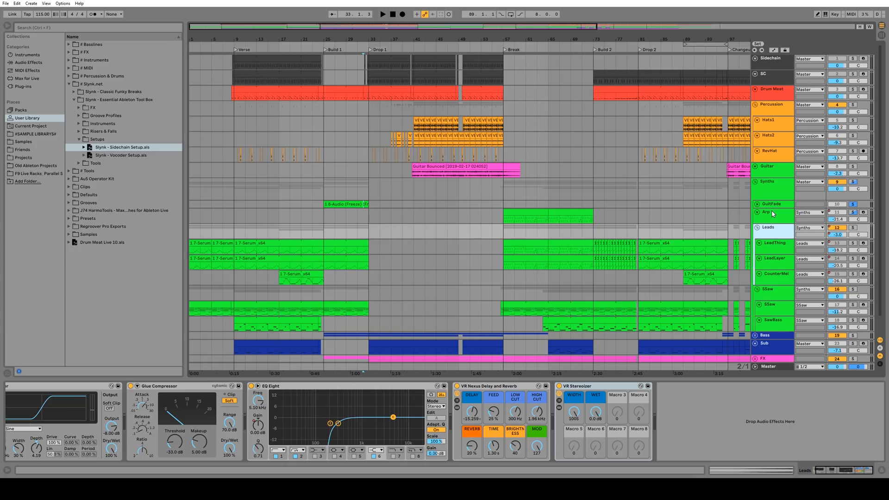
click(769, 292)
click(767, 314)
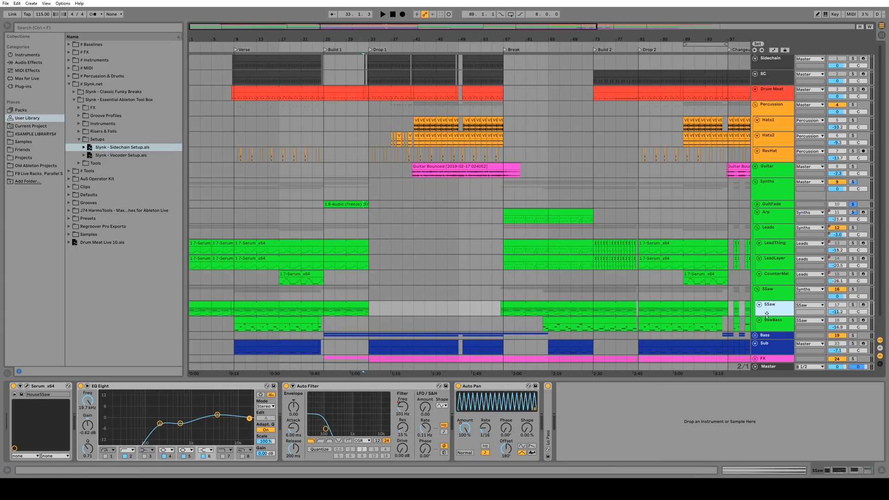
click(767, 322)
click(764, 336)
key(ctrl+v)
key(ctrl+z)
Step: Unfold the Bass group and examine the effects on its tracks and on Sub
click(755, 335)
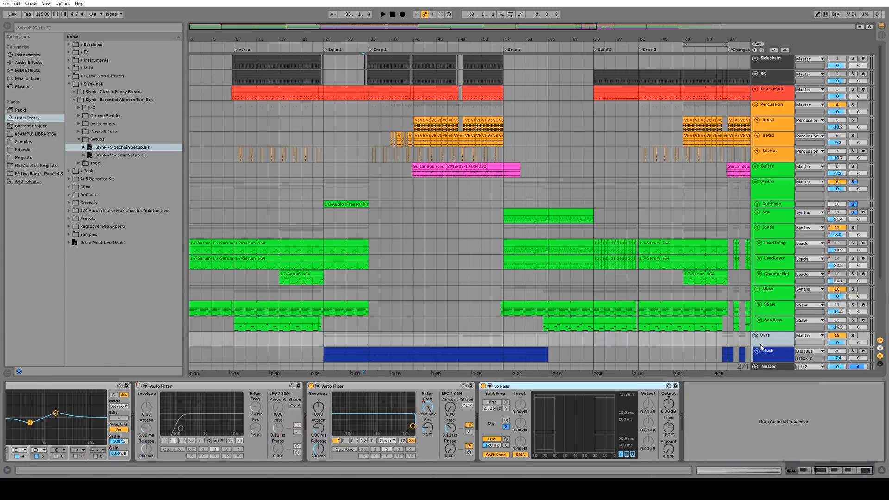
click(764, 351)
scroll(766, 347, down, 3)
click(770, 305)
click(770, 319)
click(769, 344)
Step: Delete the Sidechain Compressor from both the WNoise and WNoise2 tracks in the FX group
scroll(769, 341, down, 2)
click(770, 321)
click(558, 386)
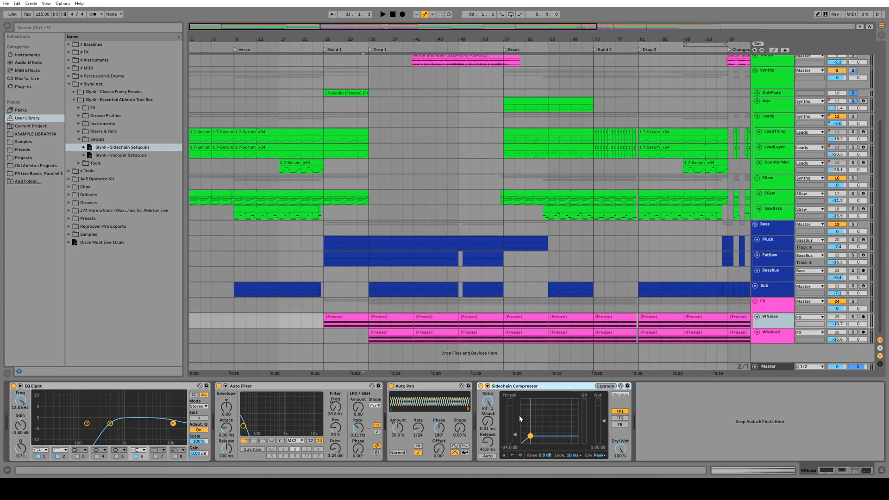
key(Delete)
click(770, 332)
click(559, 386)
key(Delete)
Step: Review the FX group's effects and the Sidechain track's racks, and fold the Bass and Synths groups
click(761, 303)
scroll(769, 259, up, 5)
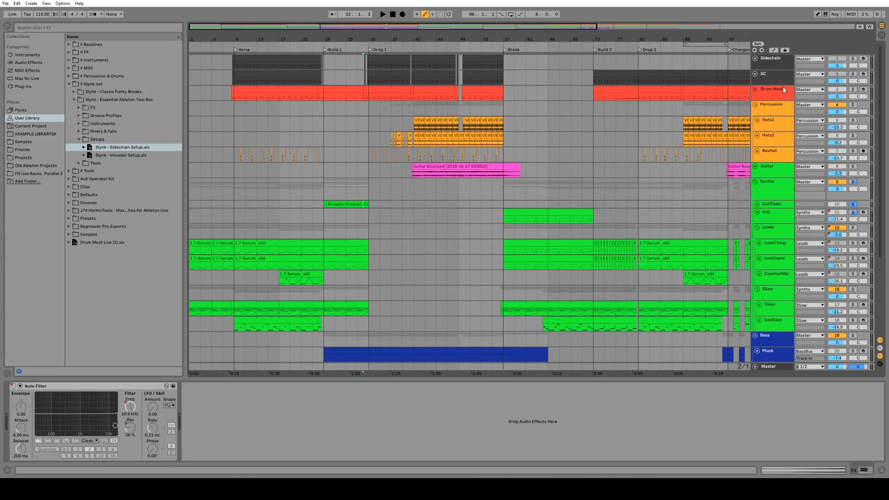
click(774, 65)
scroll(694, 208, down, 5)
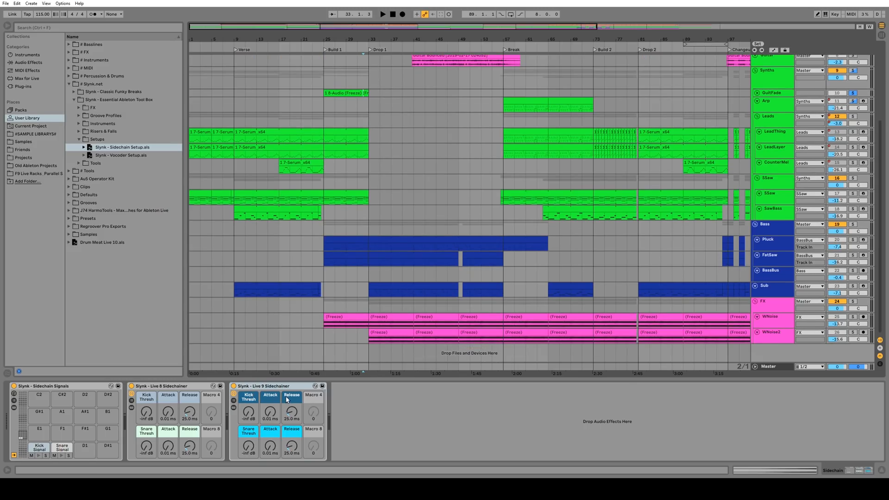
scroll(703, 328, up, 5)
scroll(757, 295, down, 3)
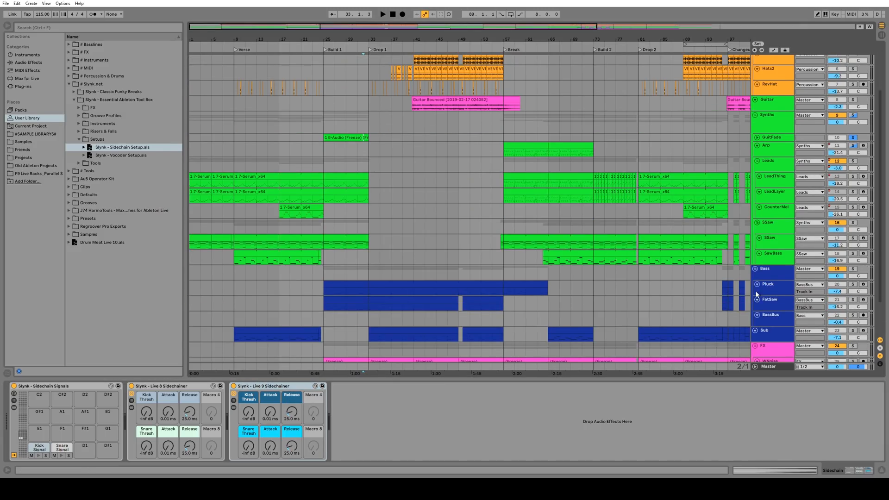
click(755, 269)
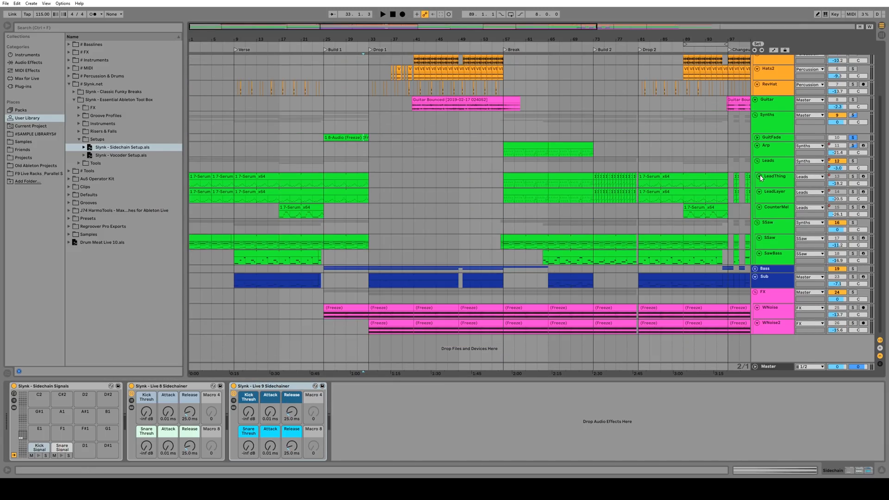
click(755, 115)
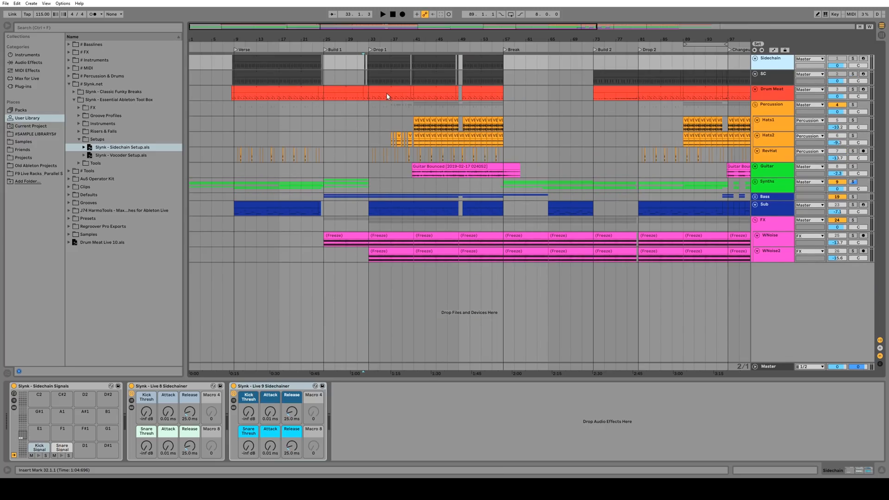
Step: Solo the Drum Meat track and audition it from the start of Drop 1
click(770, 95)
key(space)
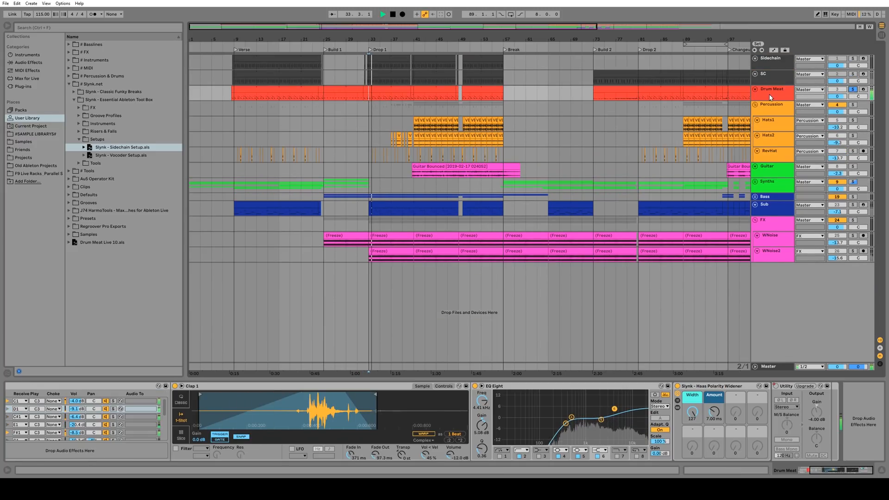
key(space)
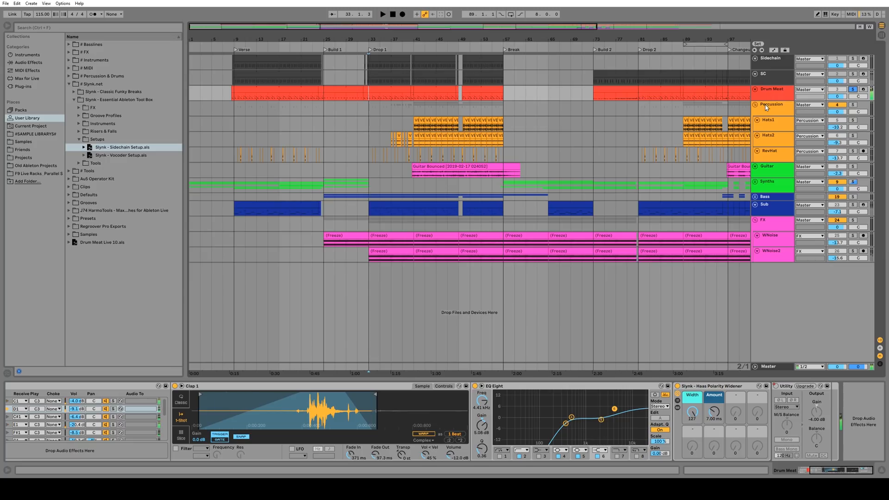
Step: Select the Kick pad in Drum Meat's Drum Rack and delete the OTT from its chain
click(834, 413)
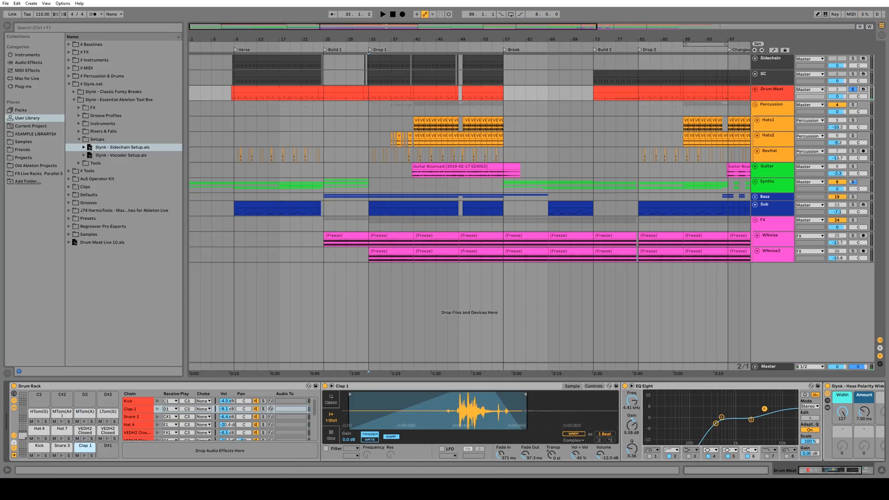
click(39, 446)
drag(823, 472, 840, 472)
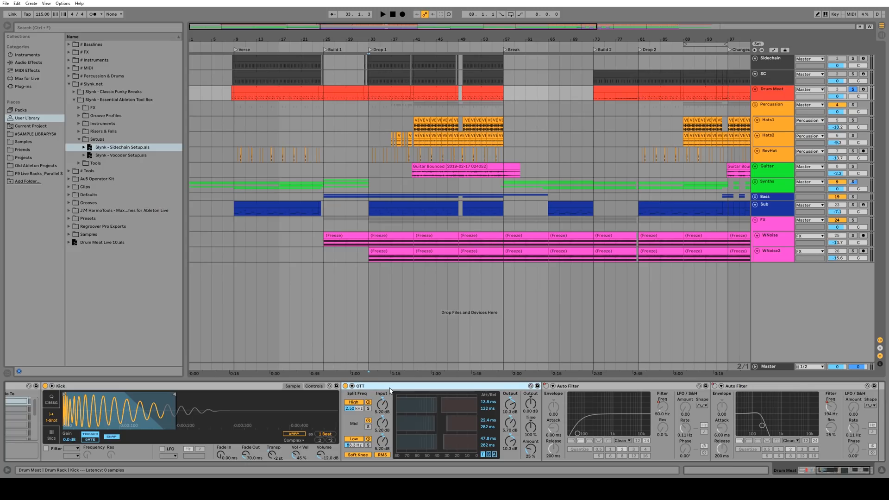
key(Delete)
click(802, 473)
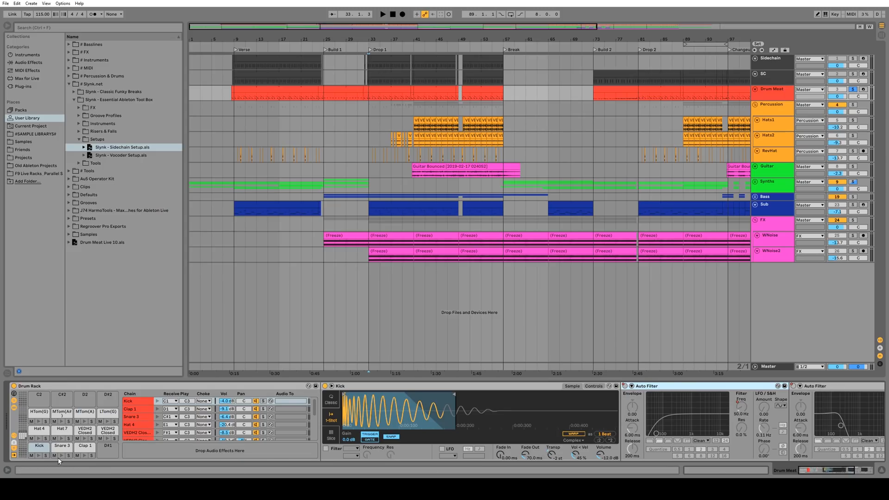
Step: Set the Kick sample's volume to 0 dB in Simpler and audition the pad
click(39, 456)
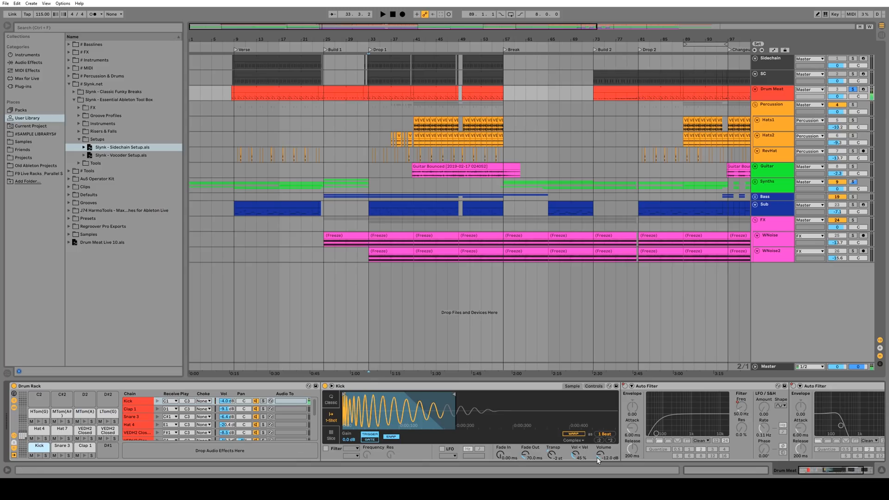
click(599, 455)
click(39, 457)
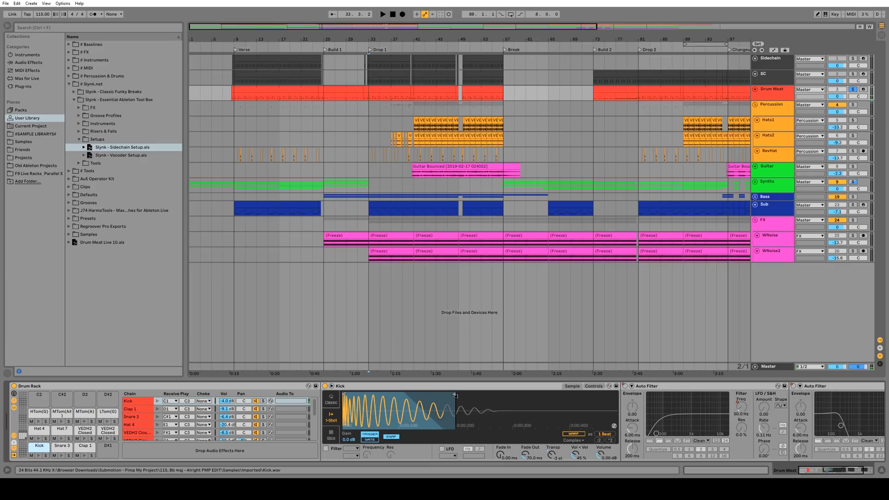
Step: Shorten the Kick sample by moving its end earlier, audition it, and set its velocity-to-volume amount to 0%
mouse_move(453, 395)
mouse_down()
mouse_move(384, 394)
mouse_move(422, 394)
mouse_up()
click(39, 457)
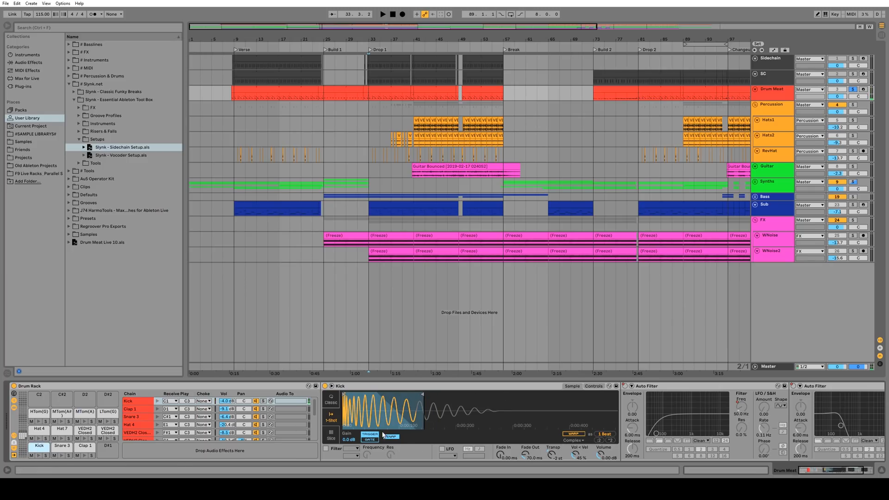
click(397, 442)
click(39, 457)
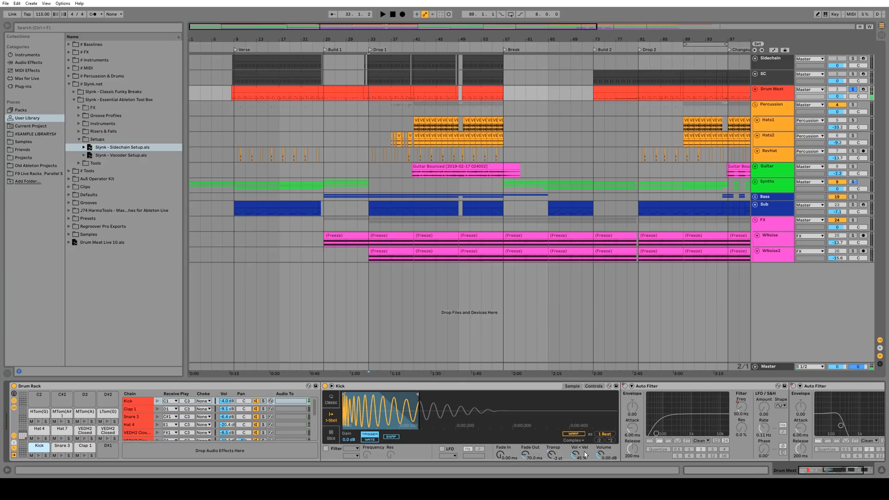
drag(584, 454, 584, 477)
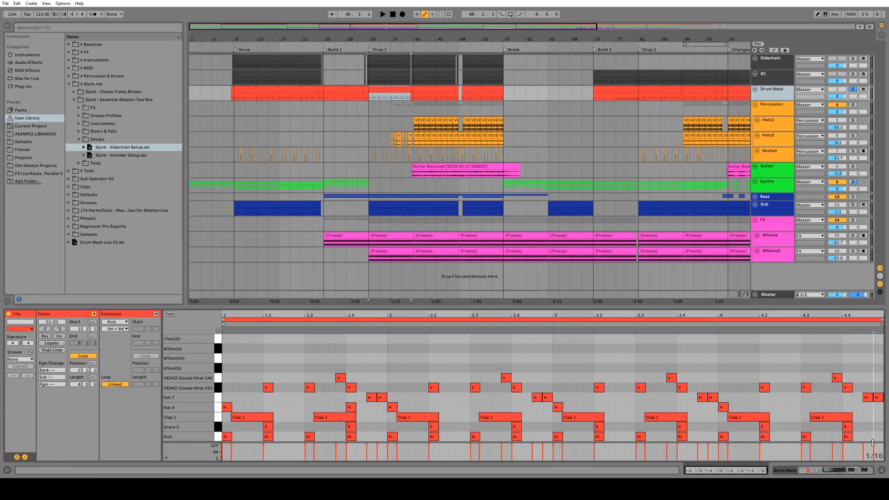
Step: Audition the Drum Meat clip at bar 41 and show the track's devices
click(660, 315)
click(426, 89)
click(771, 89)
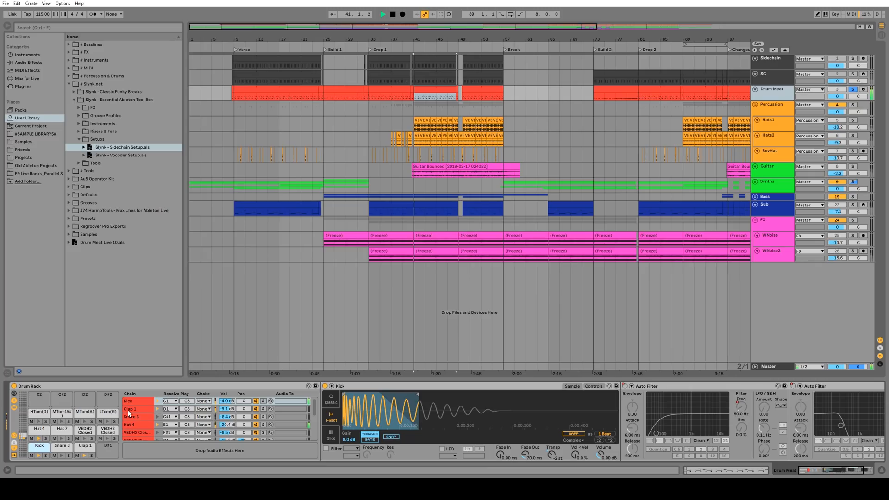
Step: Delete the Kick pad's Simpler in the Drum Rack and load the Kick 2 plug-in in its place
click(405, 386)
key(Tab)
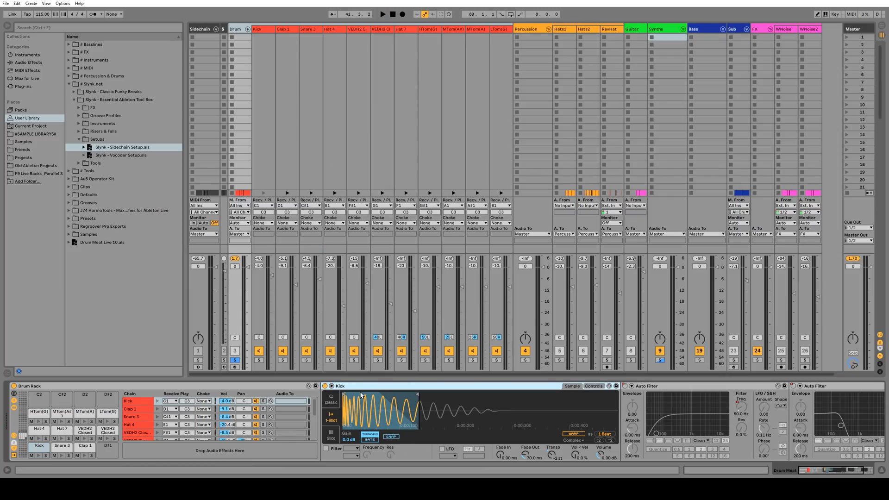
key(Delete)
key(ctrl+f)
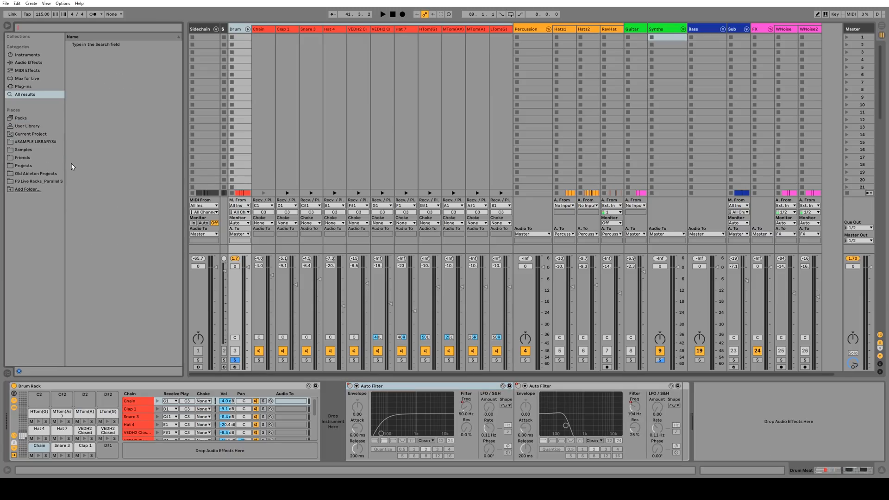
text(kick 2)
drag(82, 52, 332, 424)
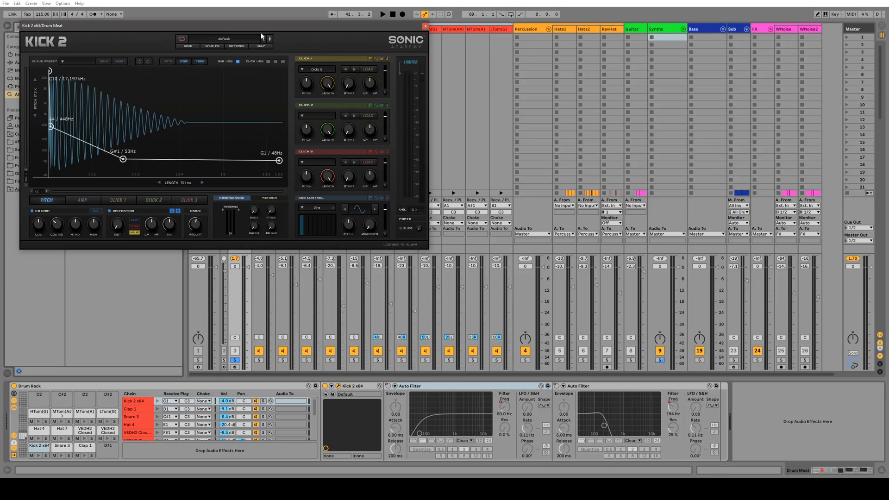
Step: Audition Kick 2's D&B factory presets Net 01 and Net 02, leaving Net 02 loaded
click(173, 106)
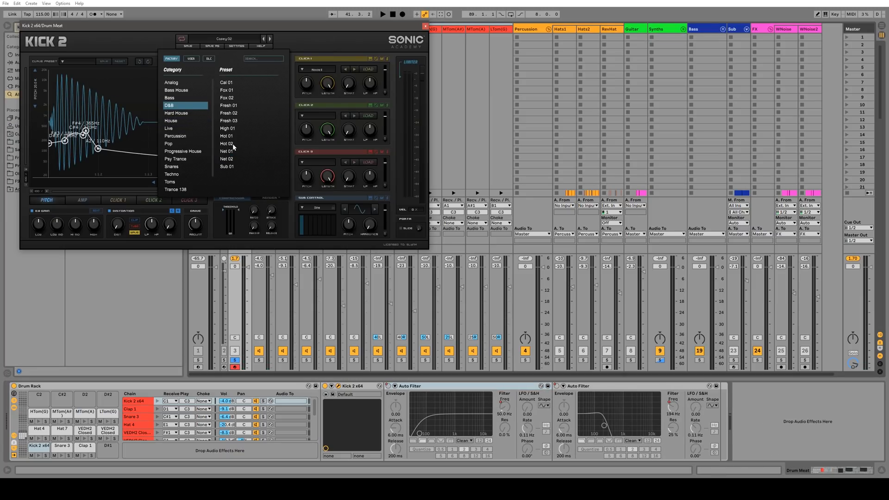
click(234, 151)
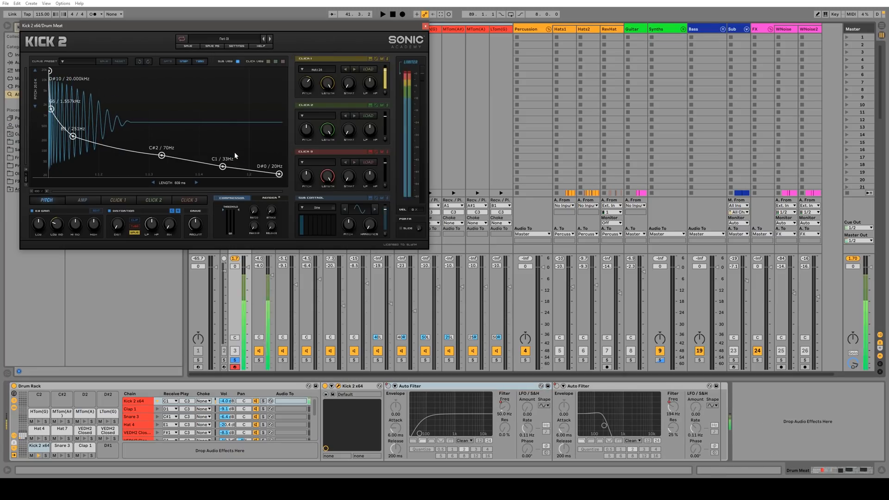
click(270, 40)
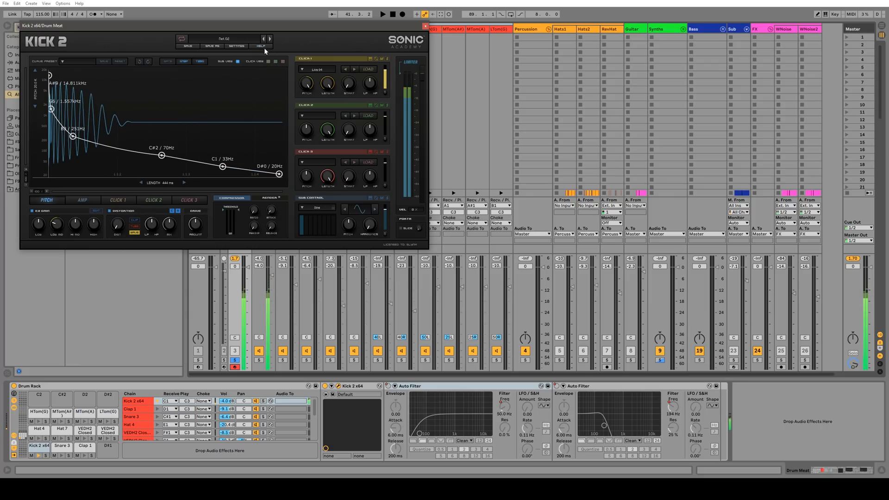
Step: Reshape the middle and tail of Kick 2's pitch envelope, lower its points to F1 and A#0, lengthen the kick and audition it
drag(78, 141, 97, 147)
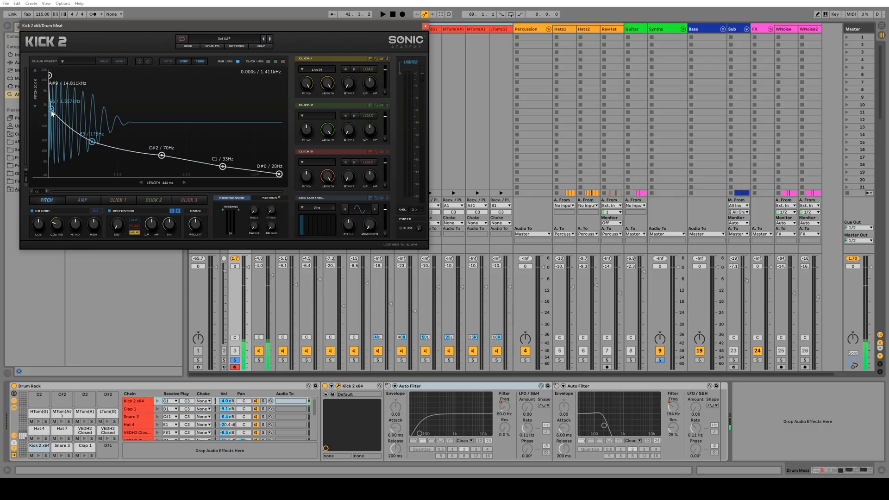
click(53, 114)
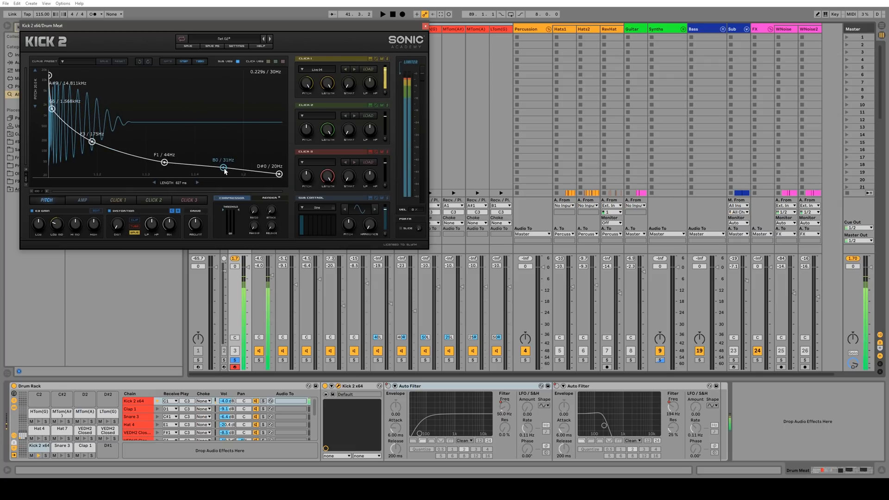
click(224, 168)
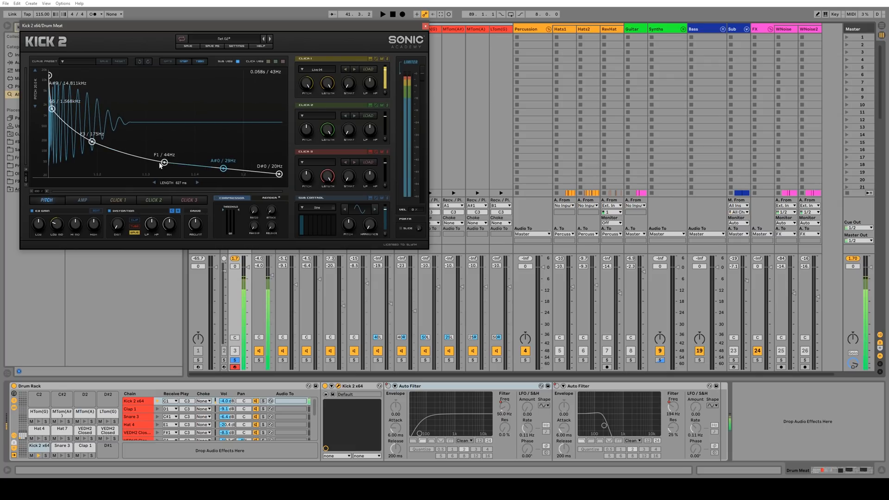
drag(179, 185, 182, 186)
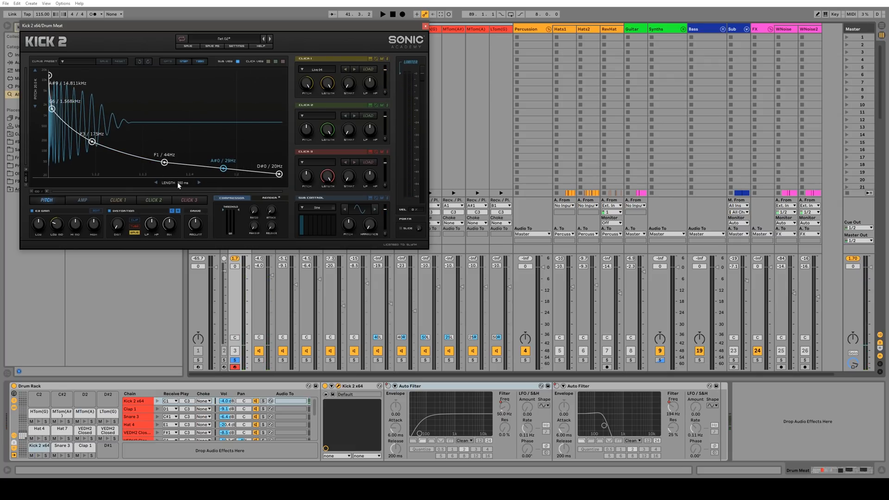
key(space)
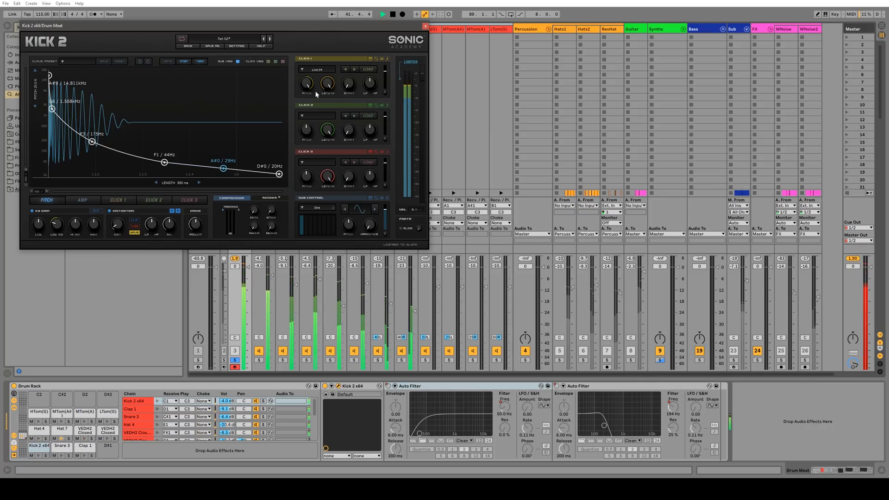
key(space)
Step: Retune Kick 2's pitch envelope points to E3, G#1 and C1, set the length to 481 ms, and audition it with the plug-in closed
drag(92, 142, 92, 147)
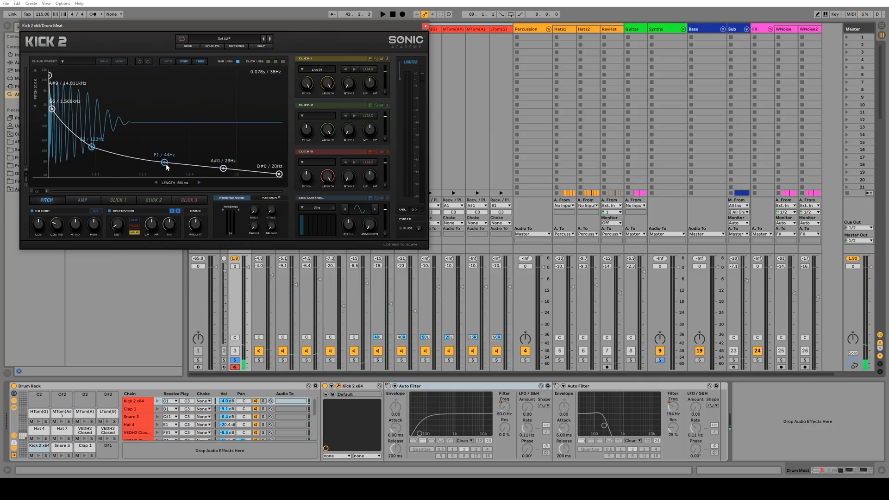
drag(165, 163, 164, 161)
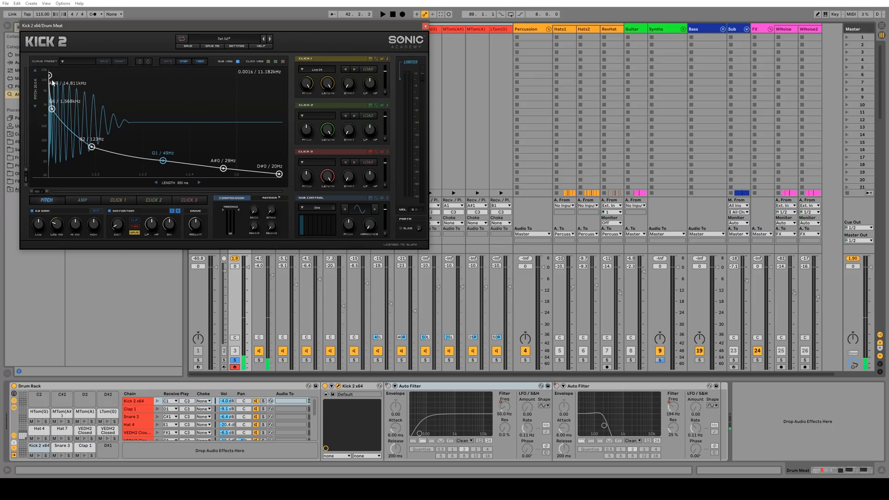
click(94, 199)
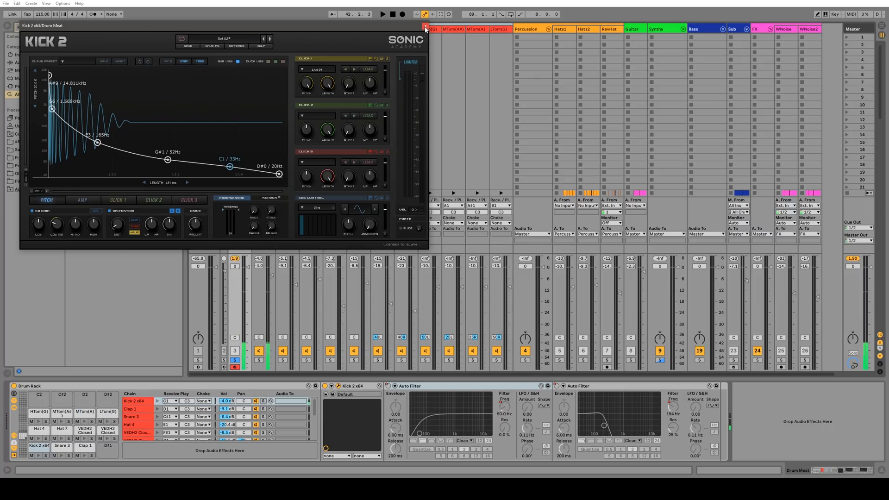
key(space)
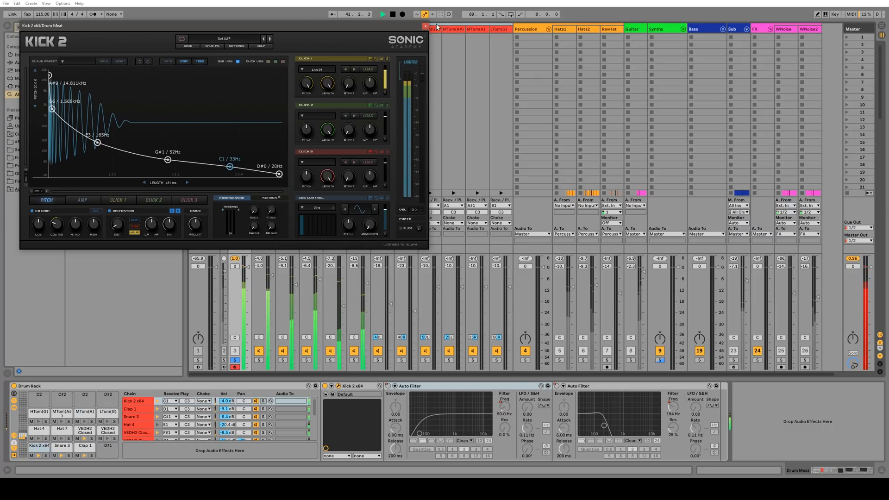
click(425, 26)
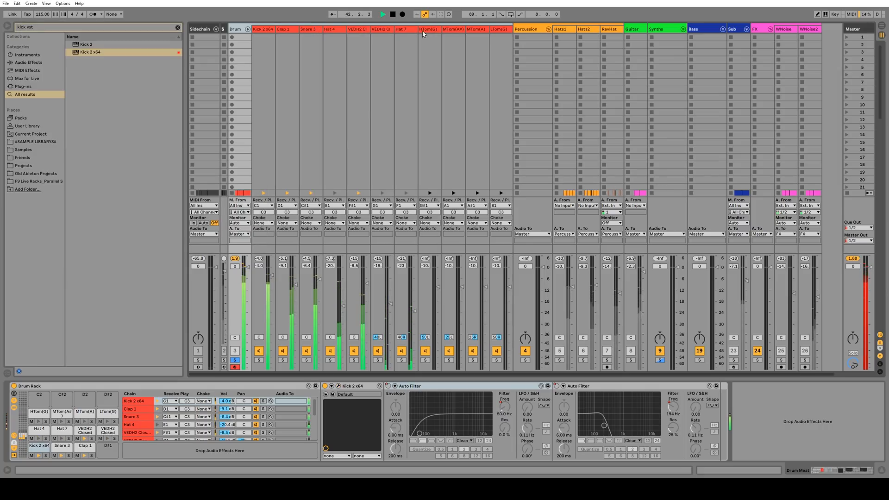
key(space)
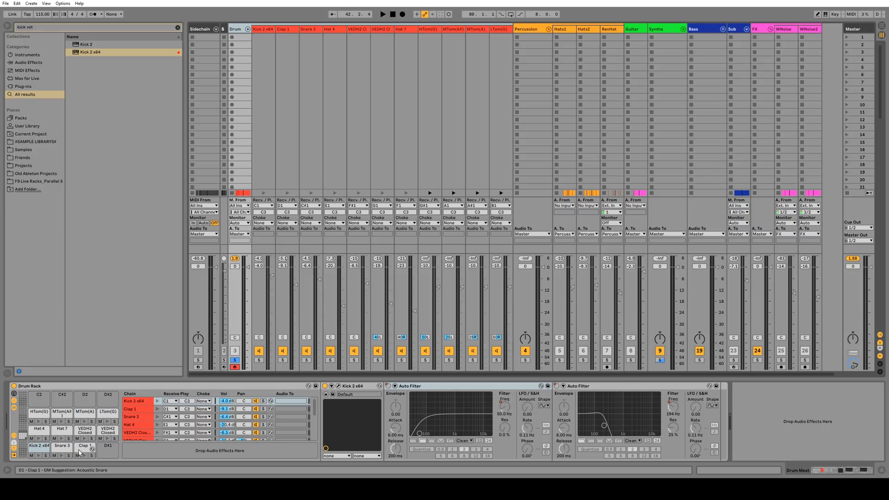
Step: Shorten the Hat 4 sample by moving its end much earlier and audition it within the drum pattern
scroll(590, 397, right, 2)
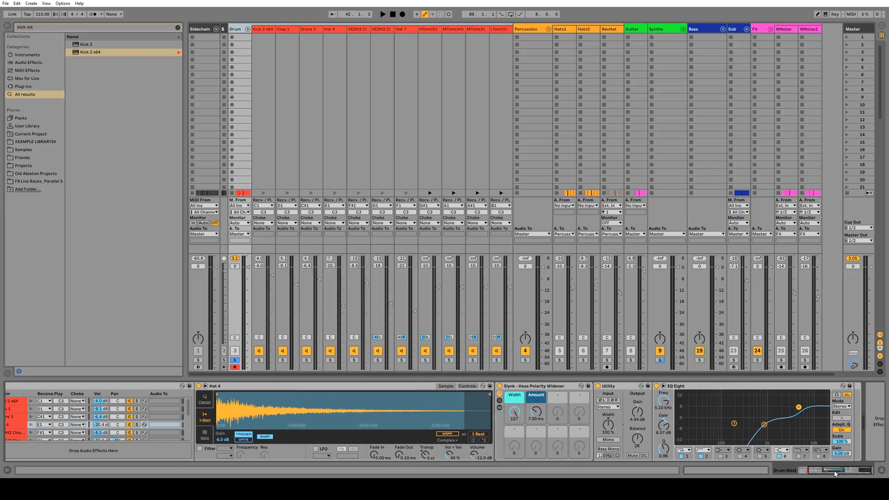
scroll(590, 398, left, 5)
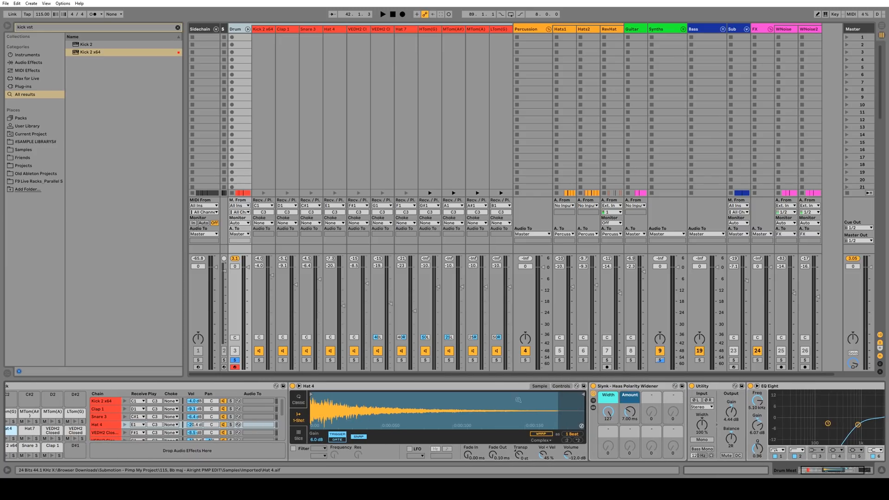
drag(558, 394, 342, 392)
key(space)
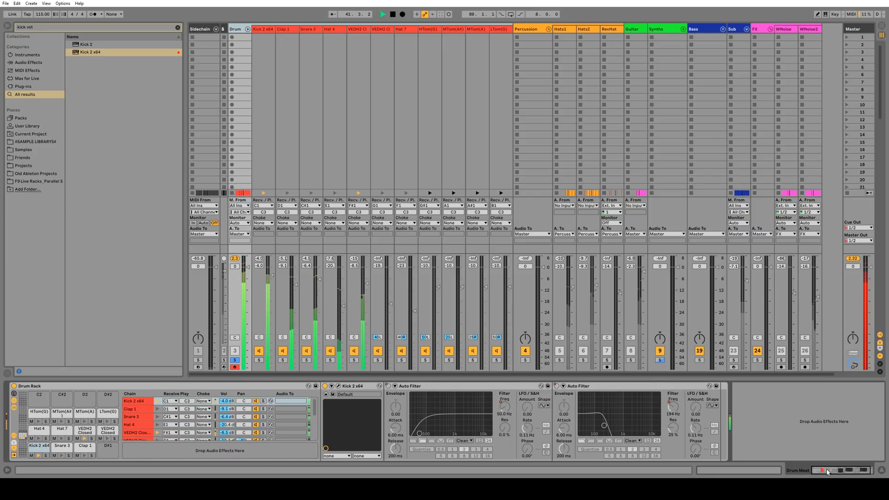
click(40, 437)
key(space)
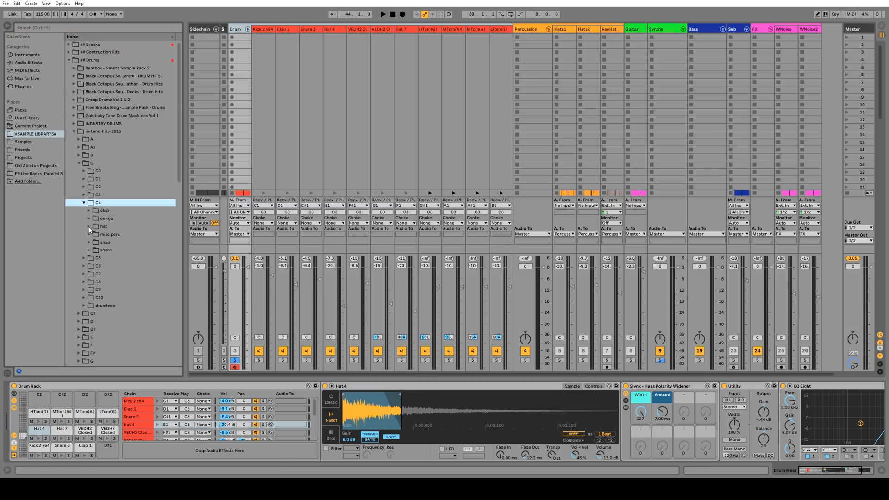
Step: Replace the Hat 4 sample with 08.WAV from the C5 hat folder, set its fade-out to 42.9 ms and audition it
click(89, 227)
drag(112, 297, 410, 402)
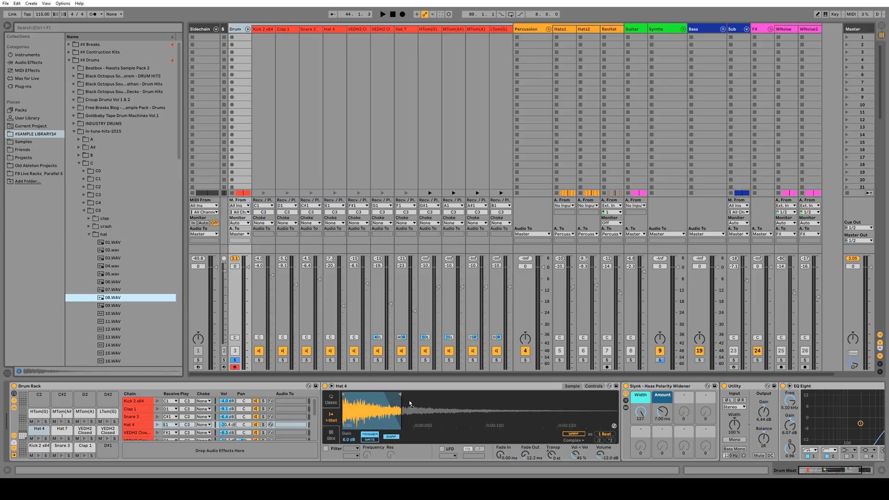
drag(410, 402, 411, 403)
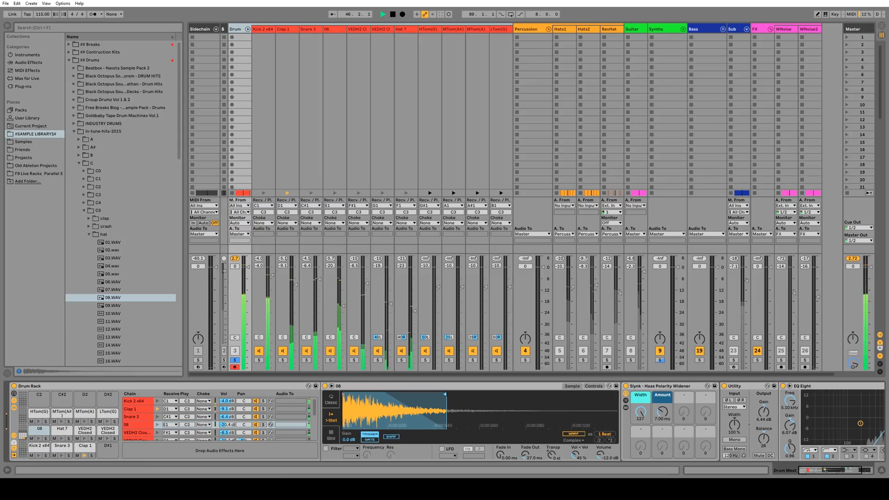
drag(525, 454, 525, 449)
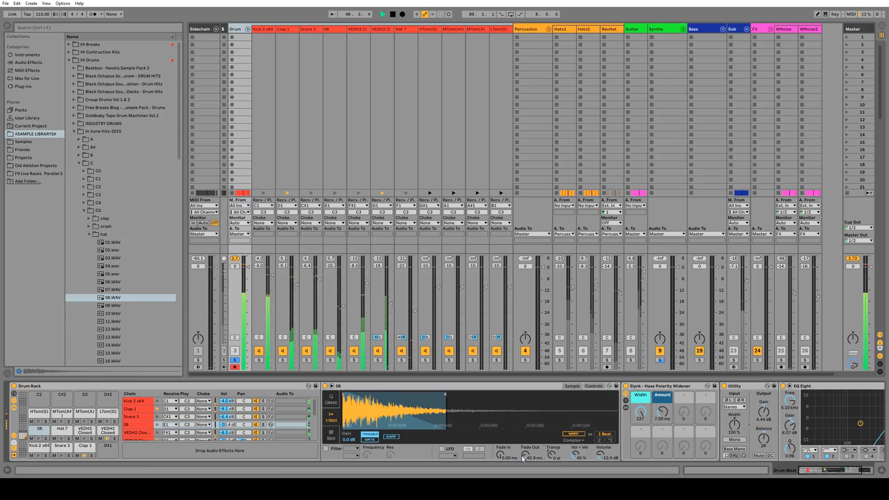
key(space)
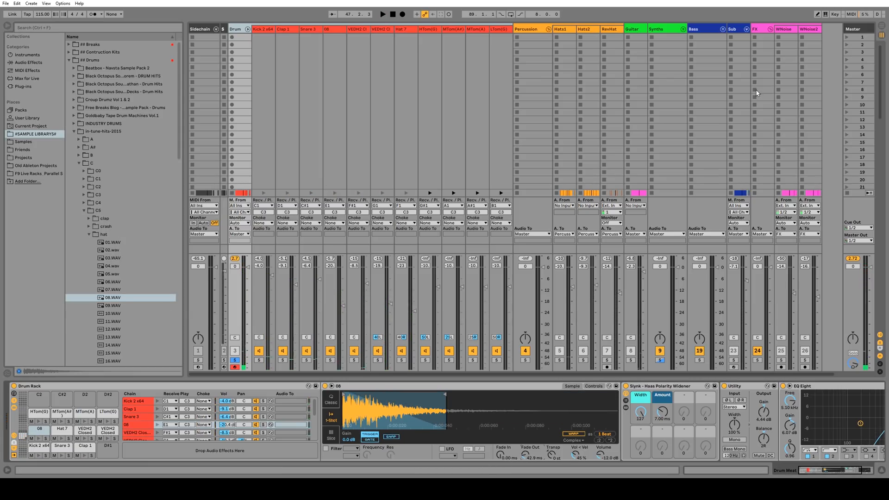
Step: Audition the Drum Meat clip at the start of the Verse in the Arrangement and open its MIDI notes
click(880, 29)
click(246, 91)
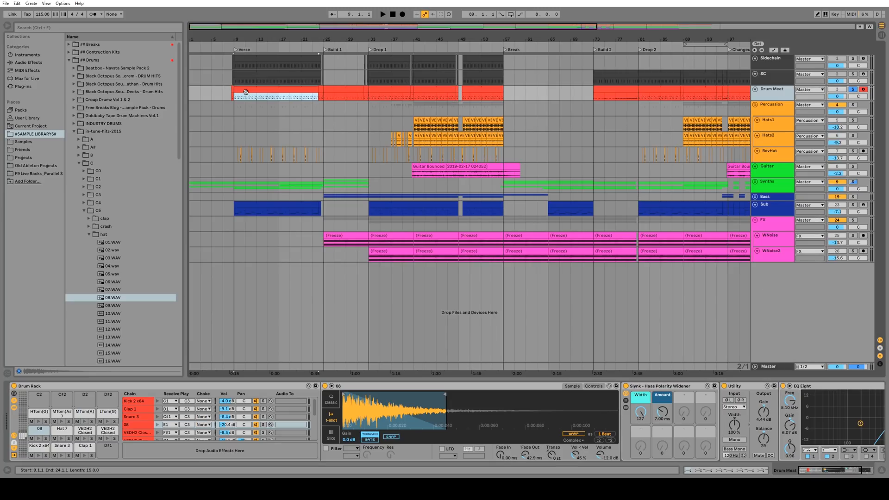
key(space)
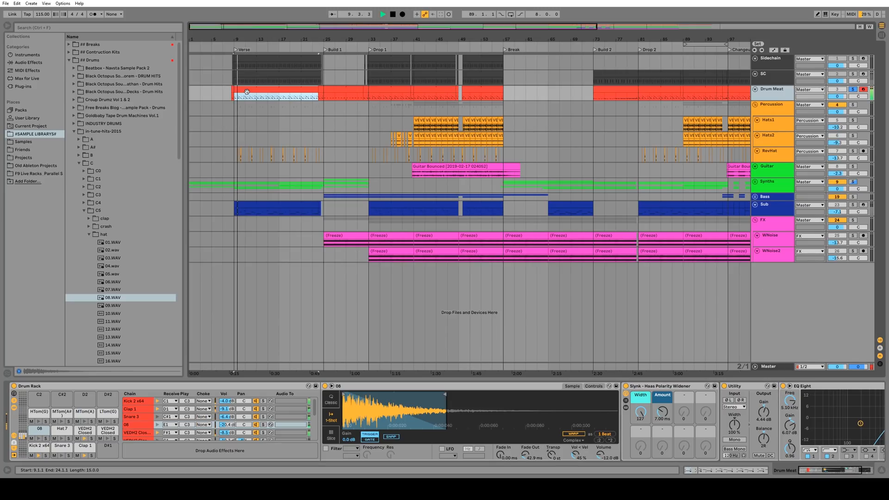
key(space)
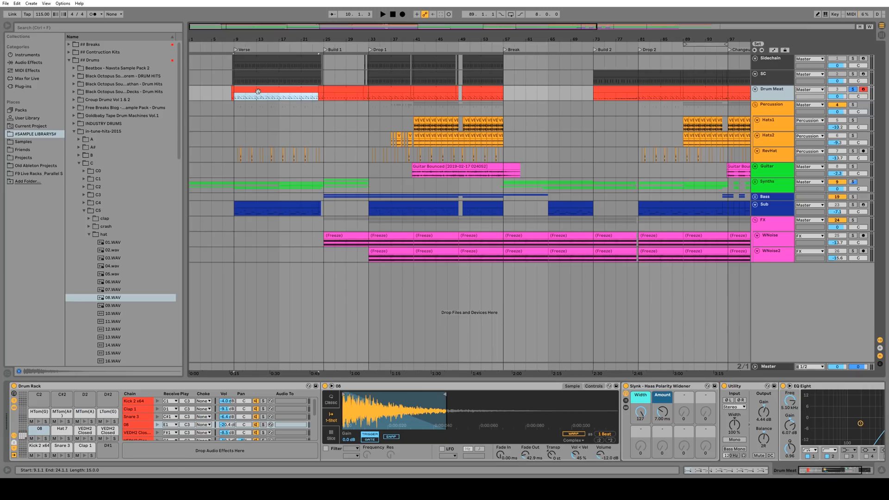
double_click(254, 90)
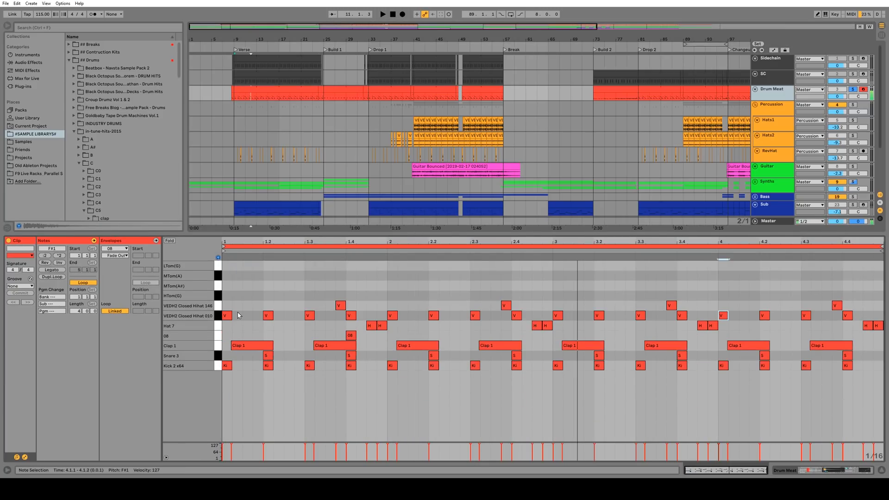
Step: Move all the VEDH2 Closed Hihat 010 notes down to the 08 hat's row and audition the pattern
drag(240, 314, 856, 316)
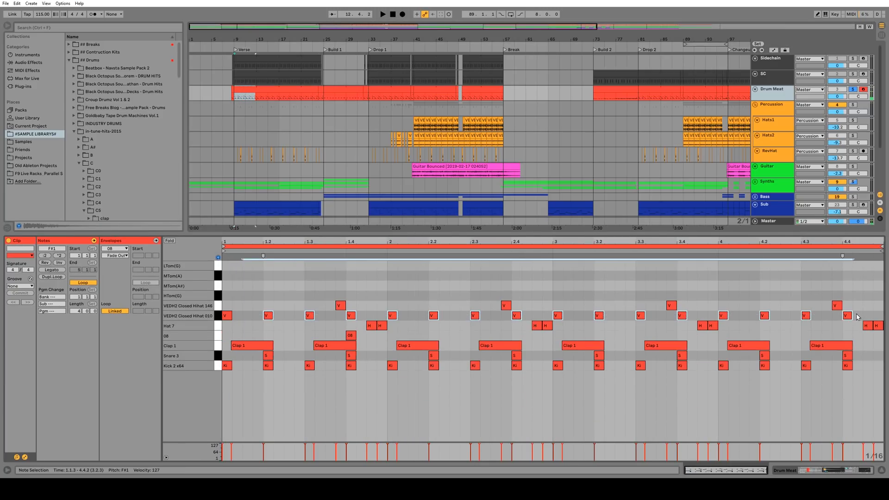
key(Down)
key(Down)
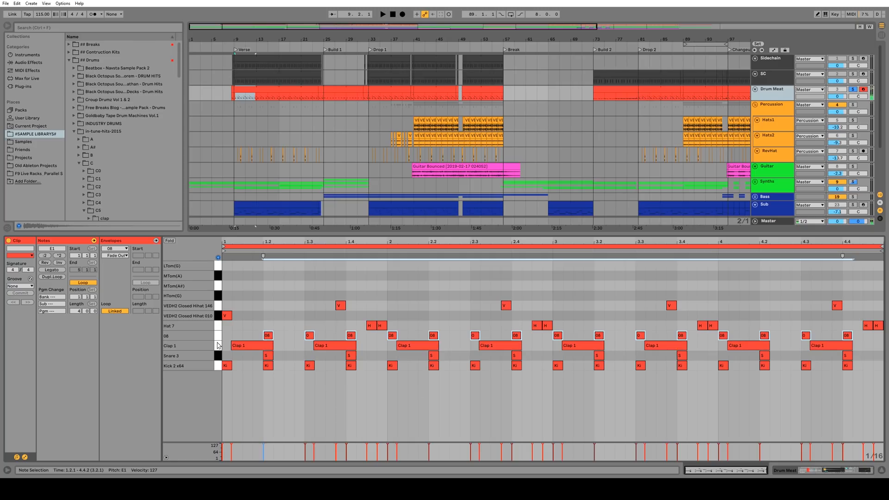
click(227, 316)
key(Down)
key(Down)
key(space)
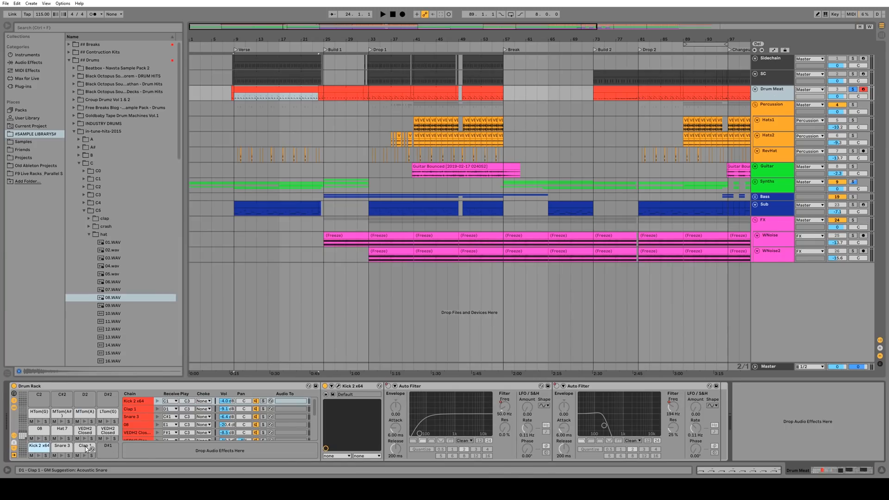
Step: Trim the silent lead-in from the Clap 1 sample by moving its start to the transient, and audition the pad repeatedly
click(85, 447)
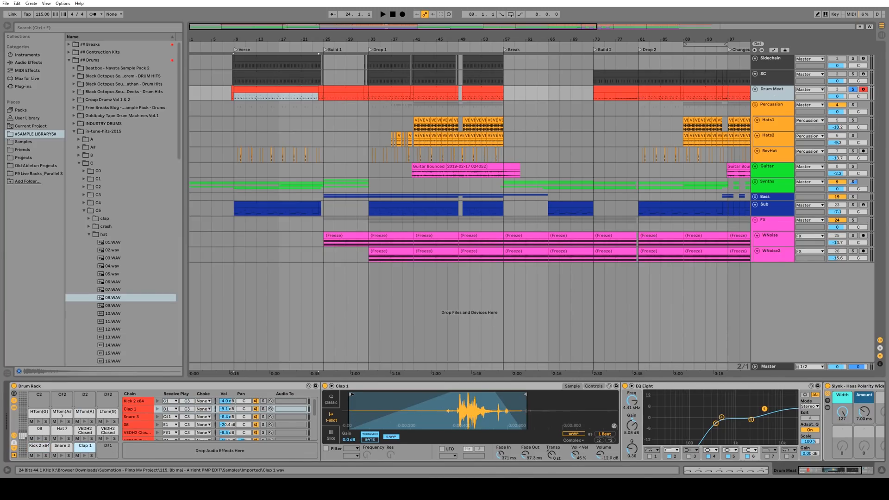
drag(349, 393, 431, 393)
drag(431, 393, 454, 393)
click(85, 455)
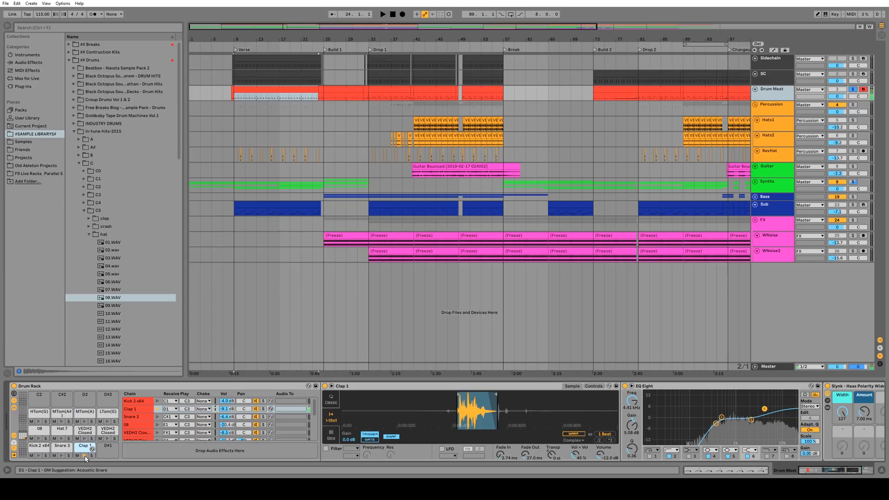
click(85, 455)
click(85, 455)
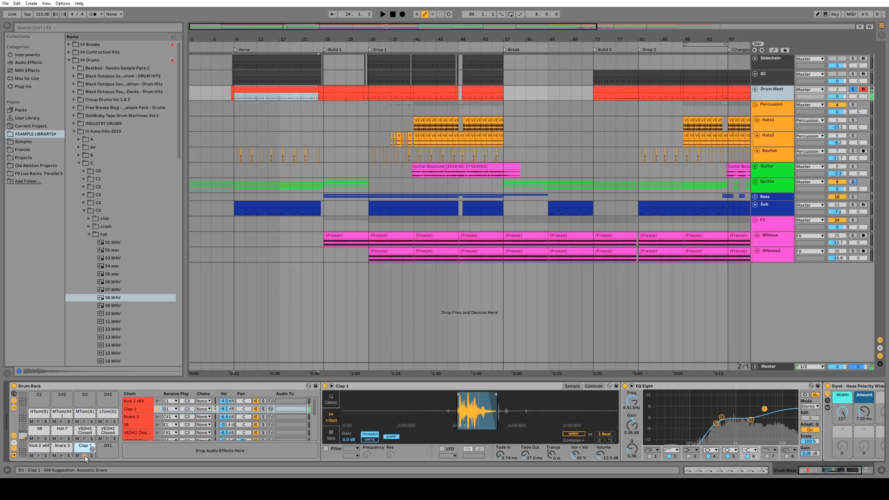
click(85, 455)
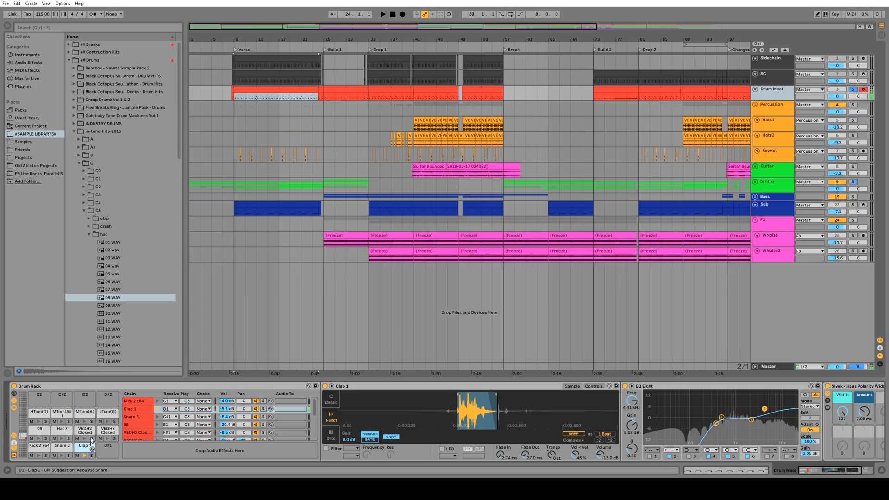
Step: Stagger the hits at beat 1.2 by moving Clap 1 slightly before the beat and Snare 3 slightly after it, auditioning the pattern
click(61, 447)
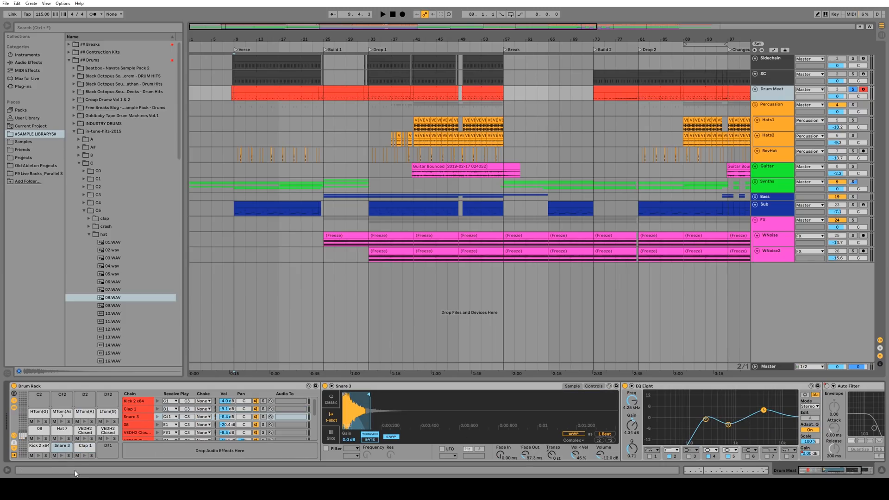
key(space)
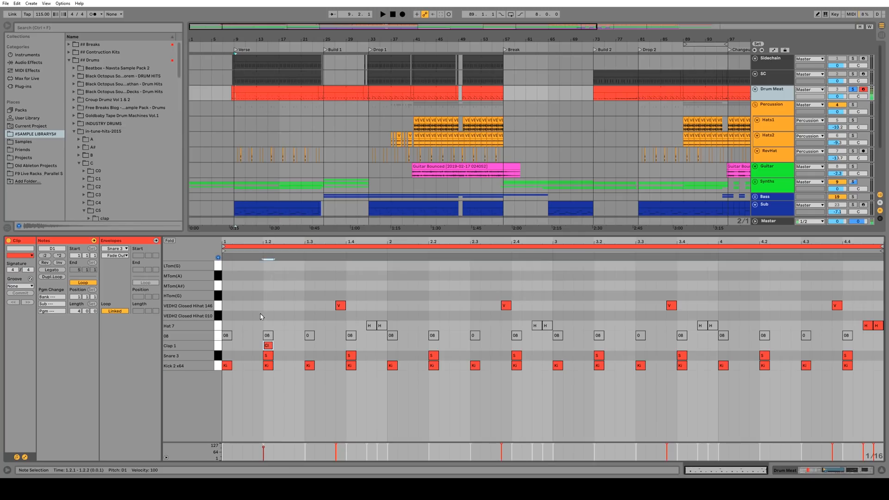
key(space)
drag(262, 241, 410, 249)
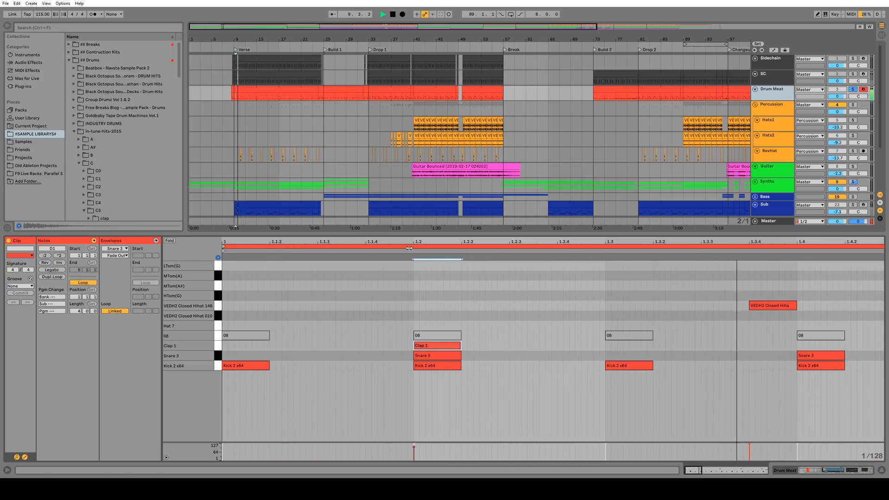
mouse_move(426, 345)
mouse_down()
mouse_move(414, 346)
mouse_move(437, 358)
mouse_up()
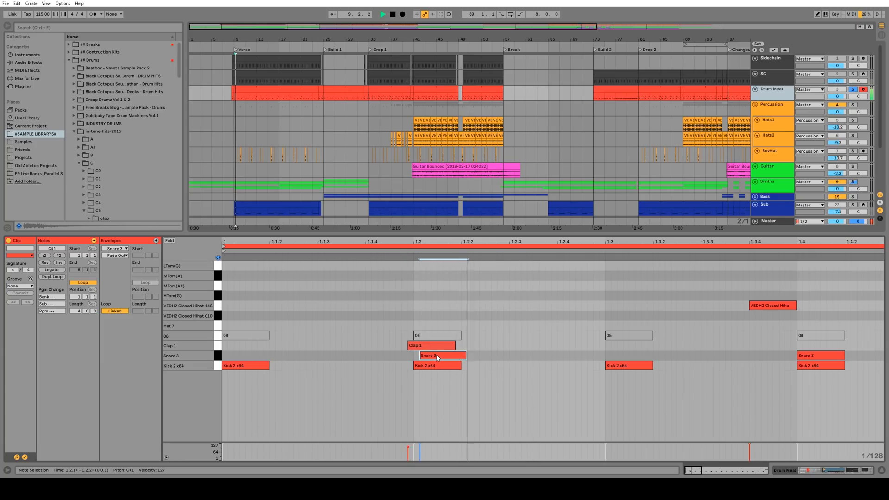
key(space)
click(415, 274)
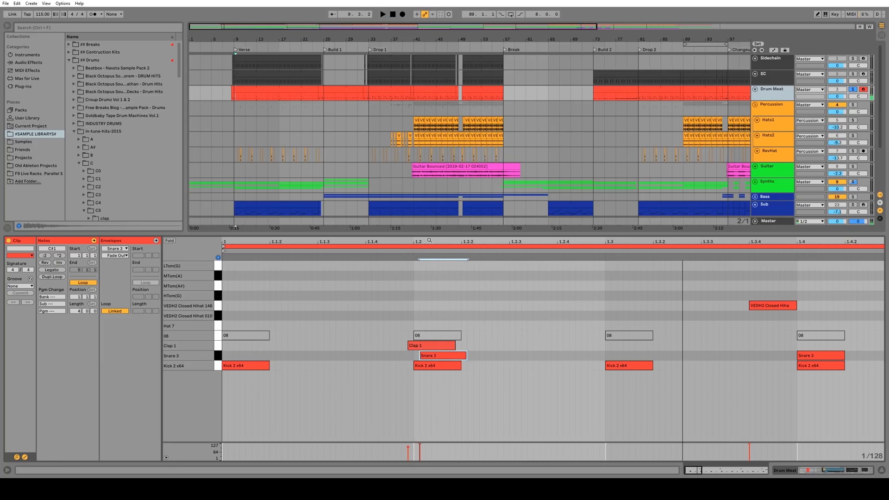
Step: Stagger the Clap 1 and Snare 3 hits around their beats across the whole clip, auditioning the pattern
scroll(435, 266, up, 3)
click(440, 357)
key(space)
mouse_move(440, 356)
mouse_down()
mouse_move(412, 352)
mouse_move(426, 348)
mouse_up()
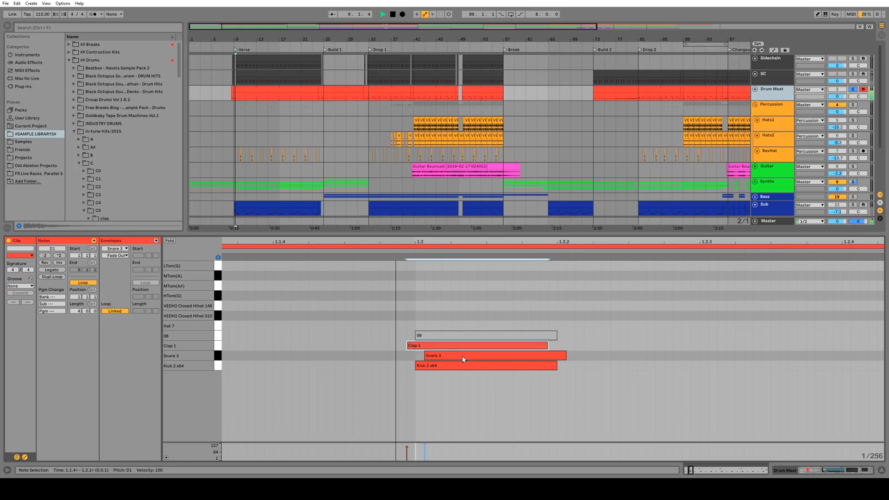
drag(466, 241, 466, 189)
key(space)
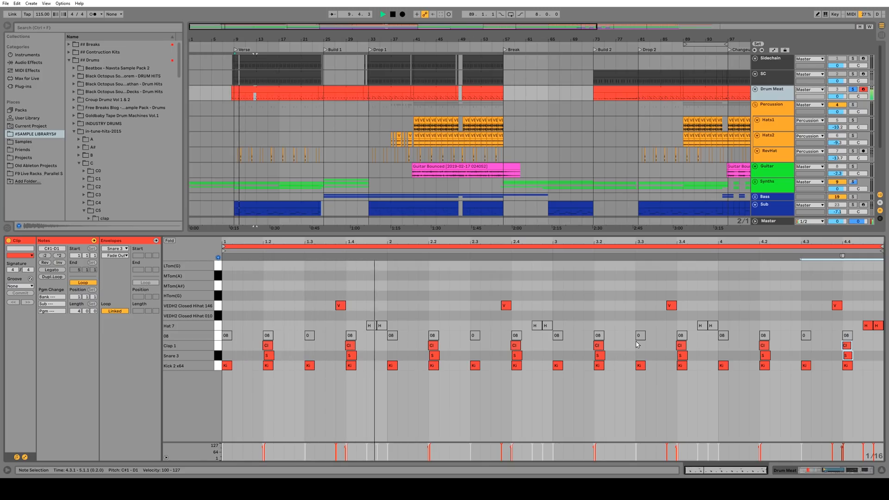
key(space)
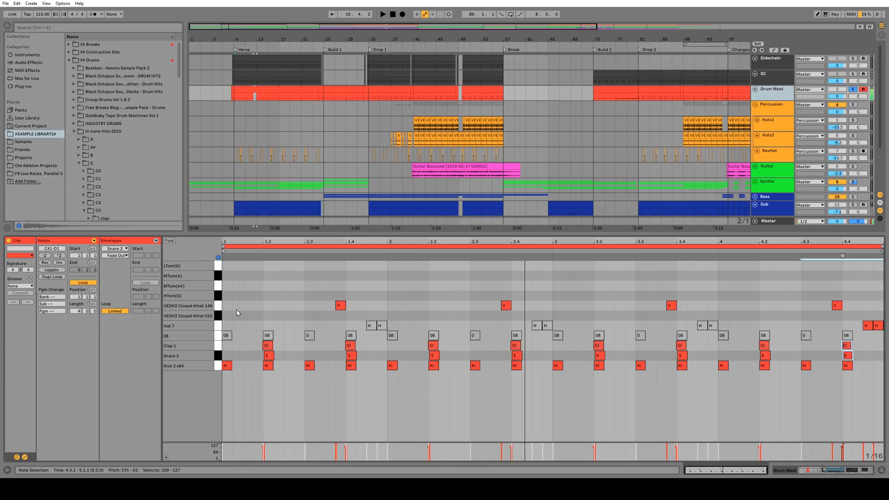
Step: Shift all the 08 hat notes in the clip one sixteenth earlier so they land on the beats, and audition the pattern
click(223, 337)
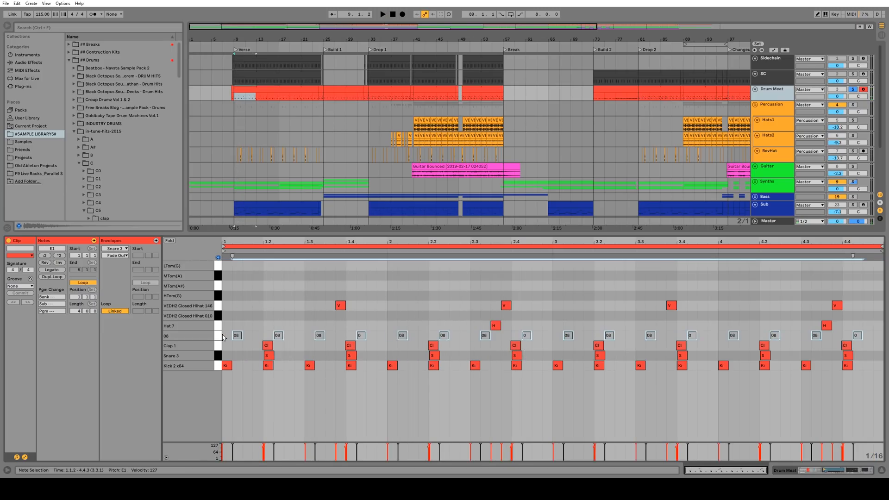
key(Left)
key(space)
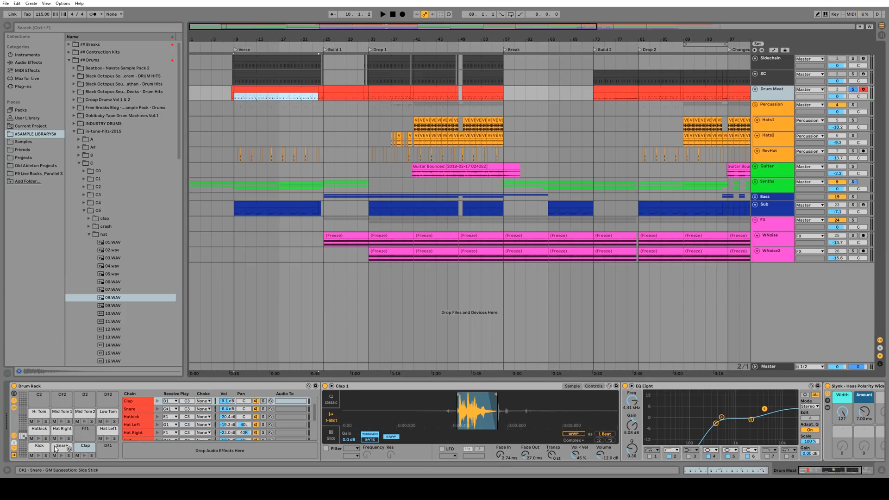
Step: Open the Clap pad's devices and audition the clap samples in the C4 folder of in-tune-hits-2015
click(87, 447)
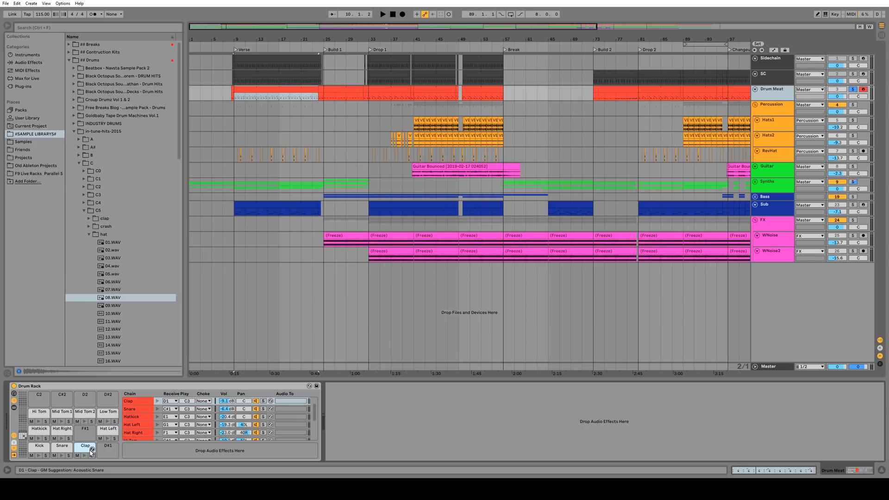
double_click(85, 450)
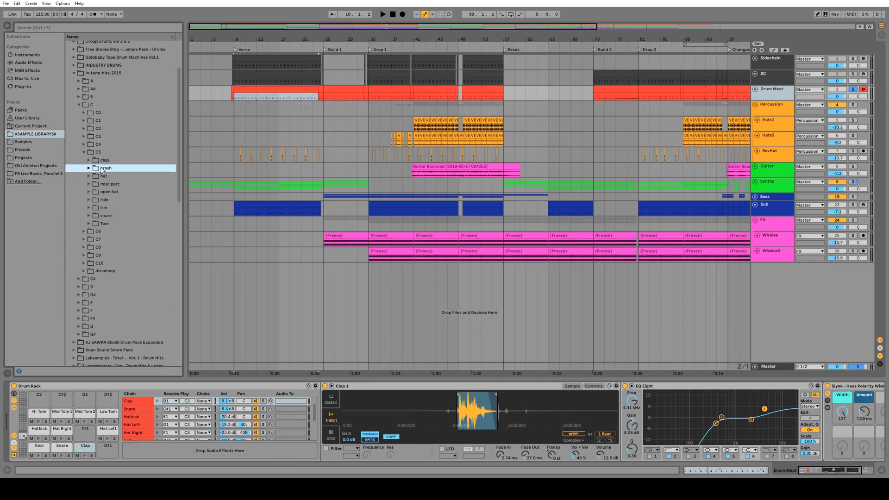
key(Left)
key(Up)
key(Right)
key(Down)
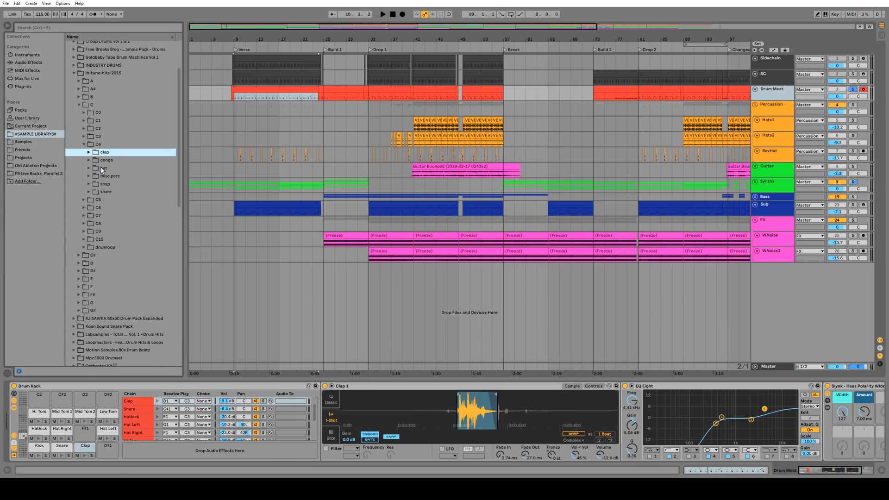
key(Right)
key(Down)
key(Down)
key(Down)
key(Down)
key(Down)
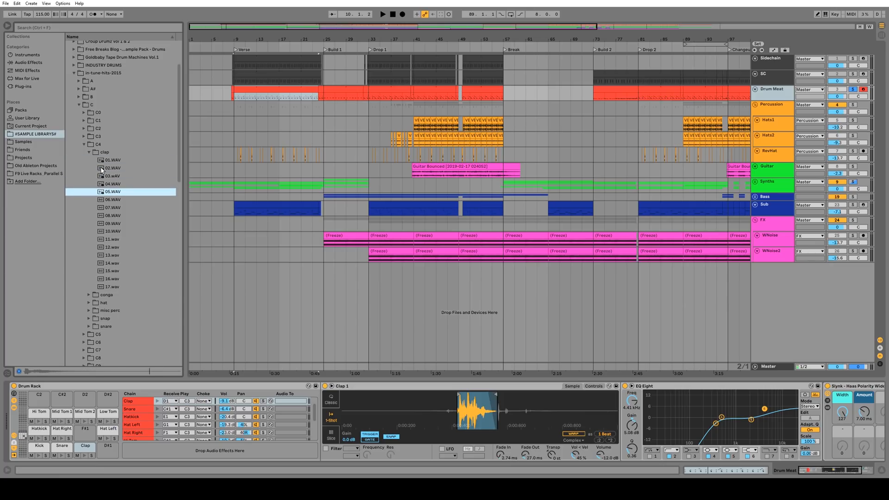
key(Down)
key(Down)
key(Down)
key(Down)
key(Down)
key(Down)
key(Down)
key(Down)
key(Down)
key(Up)
key(Up)
key(Up)
key(Up)
key(Up)
key(Up)
key(Up)
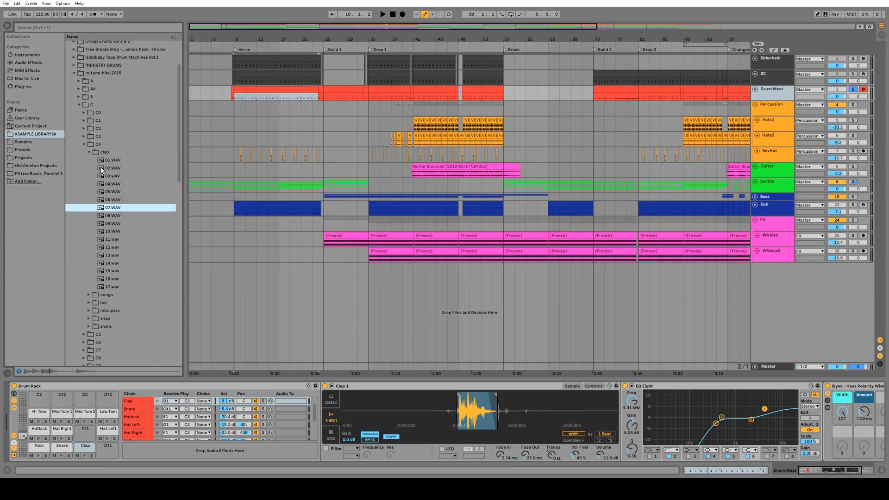
key(Up)
key(Up)
Step: Search the library for "808 clap", audition the results and add clap_tr808.wav to the drum rack as Clap 808
key(Down)
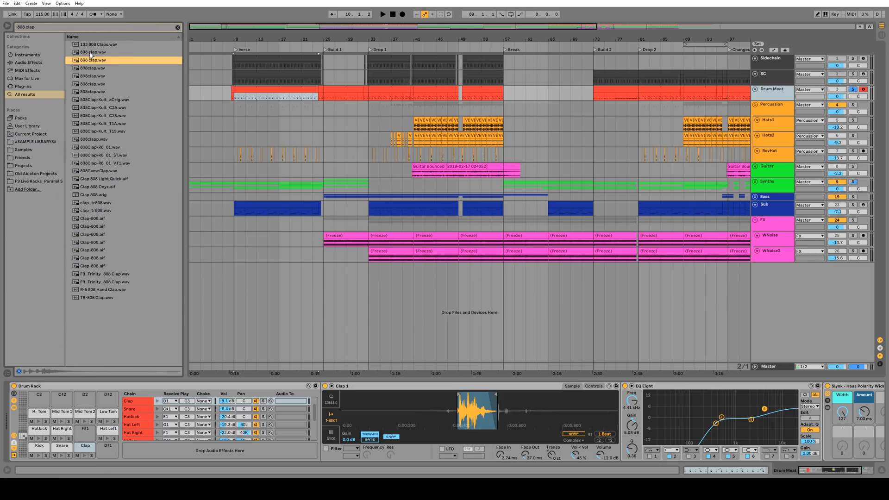
key(Down)
key(Down)
key(Down)
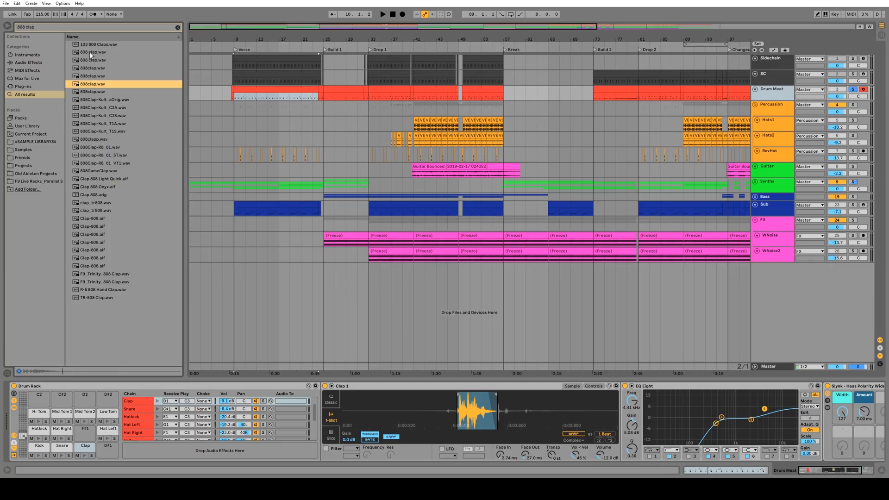
key(Down)
key(Down)
key(Down)
key(Down)
key(Down)
key(Down)
key(Down)
key(Down)
key(Down)
key(Down)
key(Down)
key(Down)
key(Down)
key(Down)
key(Down)
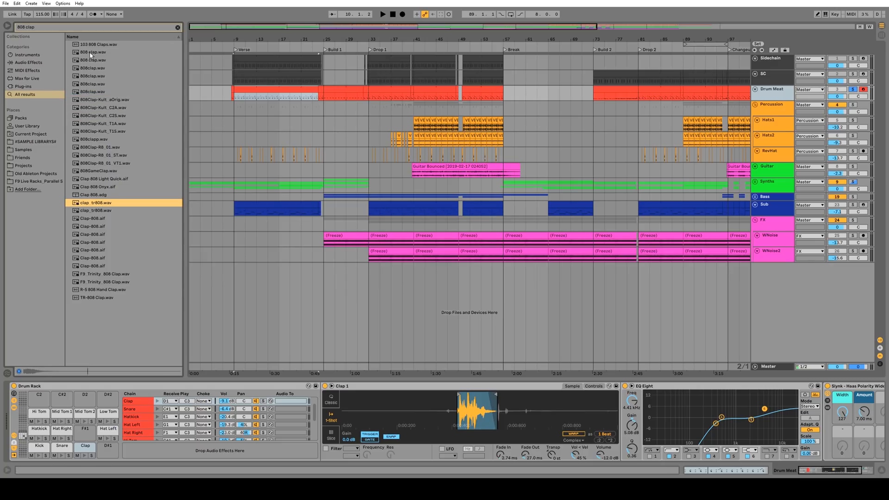
key(Down)
key(Down)
key(Up)
key(Up)
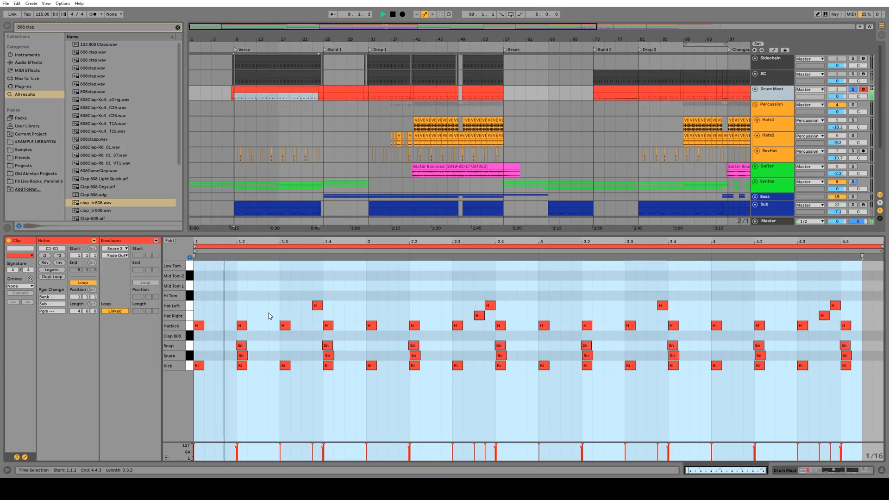
Step: Add a Clap 808 note at beat 1.2 in the Drum Meat clip and audition it with the pattern
key(space)
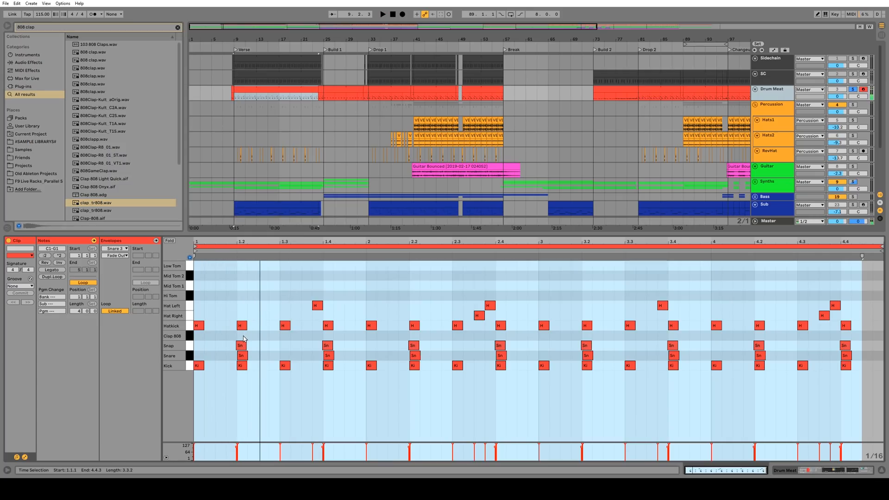
double_click(243, 336)
key(space)
mouse_move(247, 240)
mouse_down()
mouse_move(247, 250)
mouse_move(246, 238)
mouse_up()
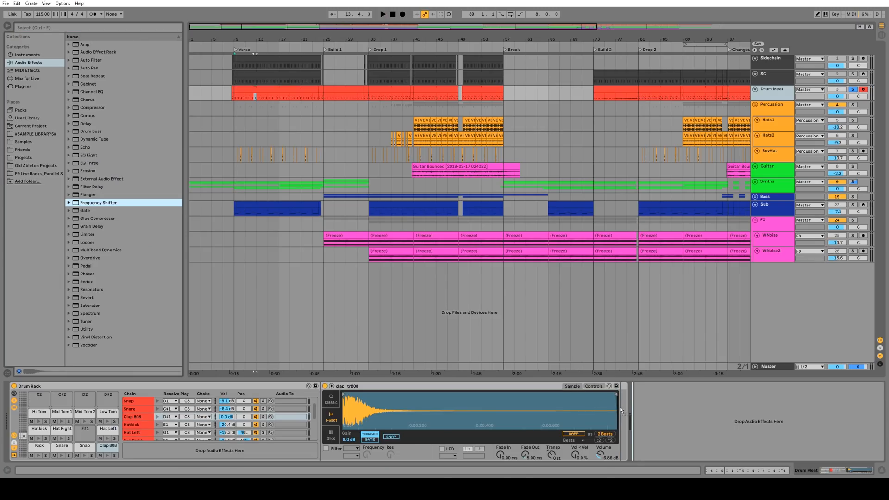
Step: Add a Frequency Shifter after the Clap 808 sample, set its Fine frequency to 181 Hz and audition the drums
drag(620, 407, 618, 406)
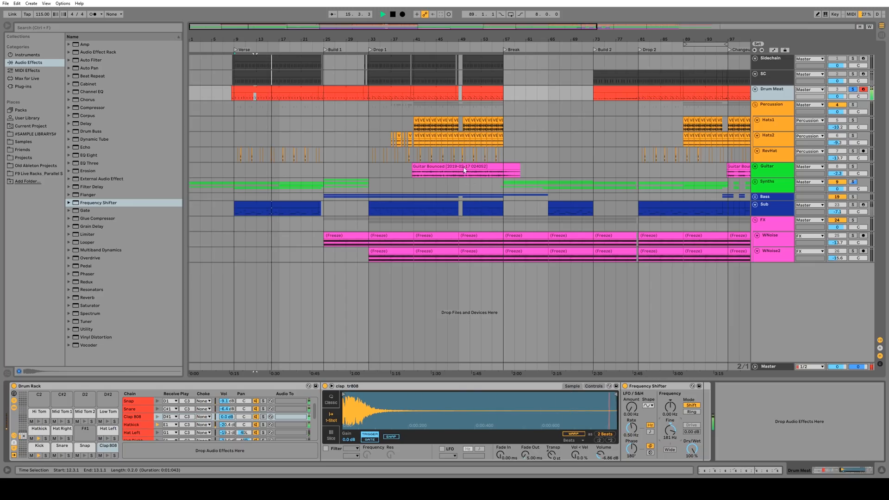
key(space)
Step: Try a copy of the bars 53–57 Hats1, Hats2 and RevHat clips at the start of the Verse with the Percussion group soloed
drag(506, 140, 472, 127)
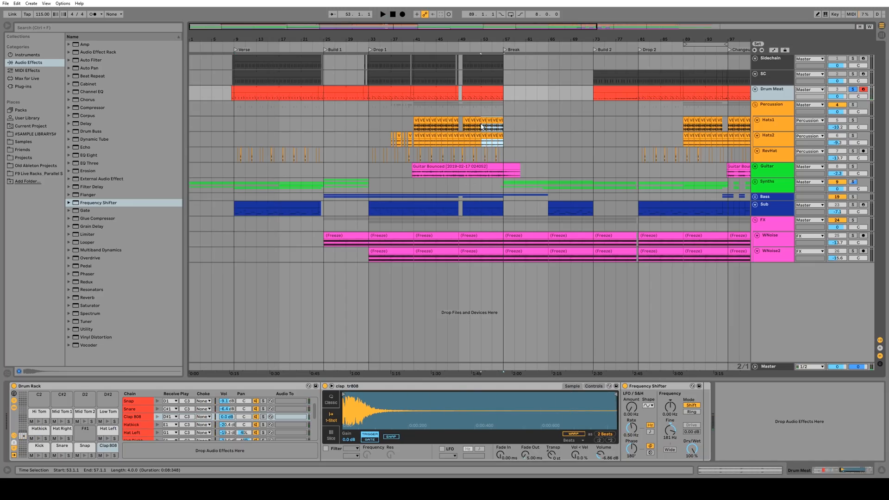
click(483, 127)
drag(505, 161, 503, 156)
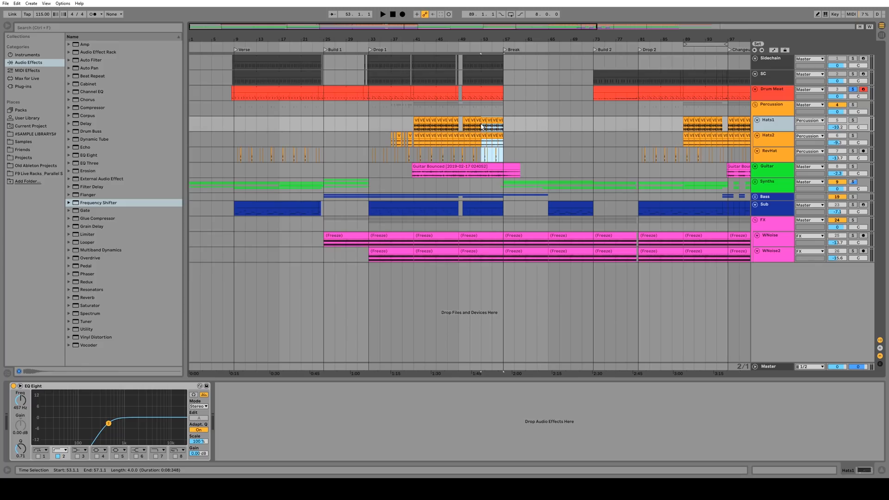
key(space)
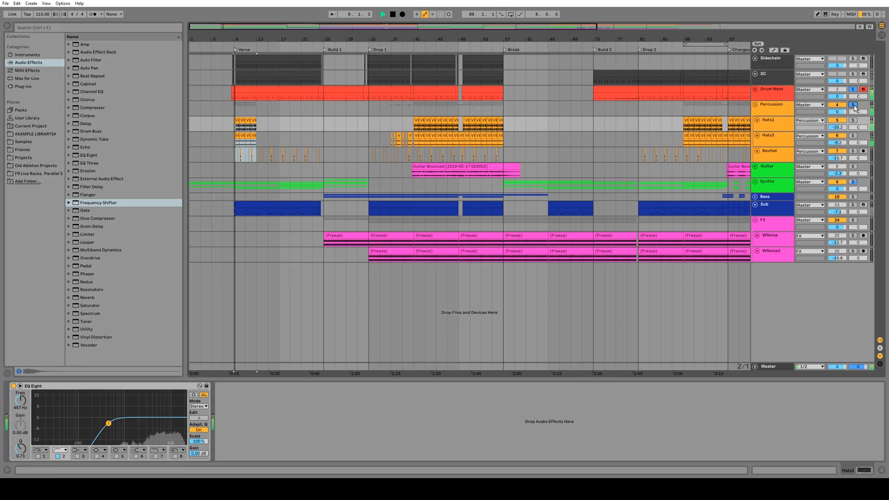
click(852, 106)
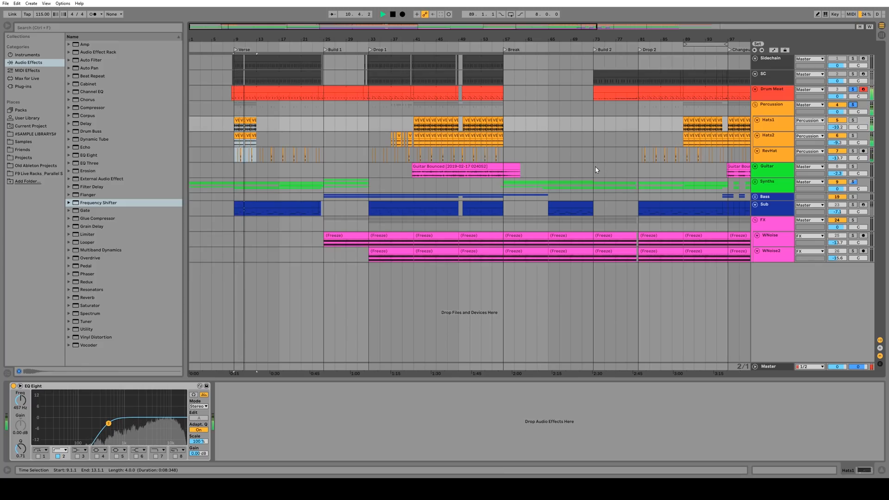
key(space)
key(ctrl+z)
click(236, 130)
key(space)
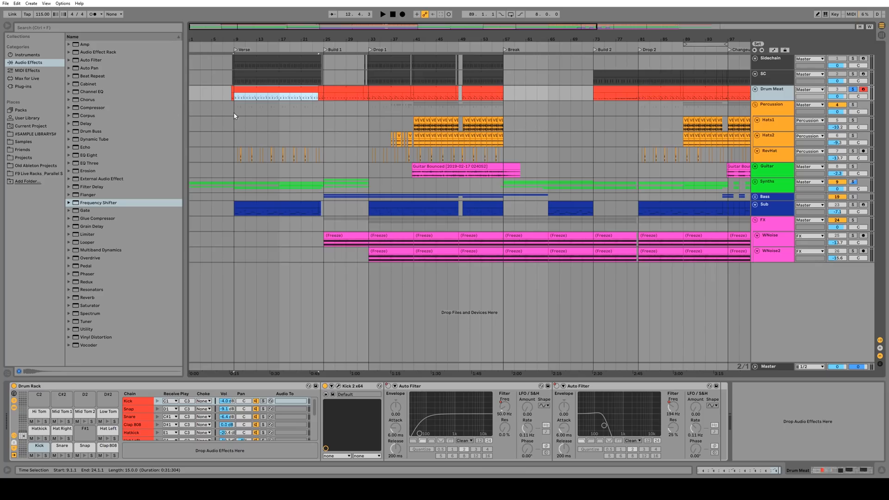
drag(234, 112, 313, 156)
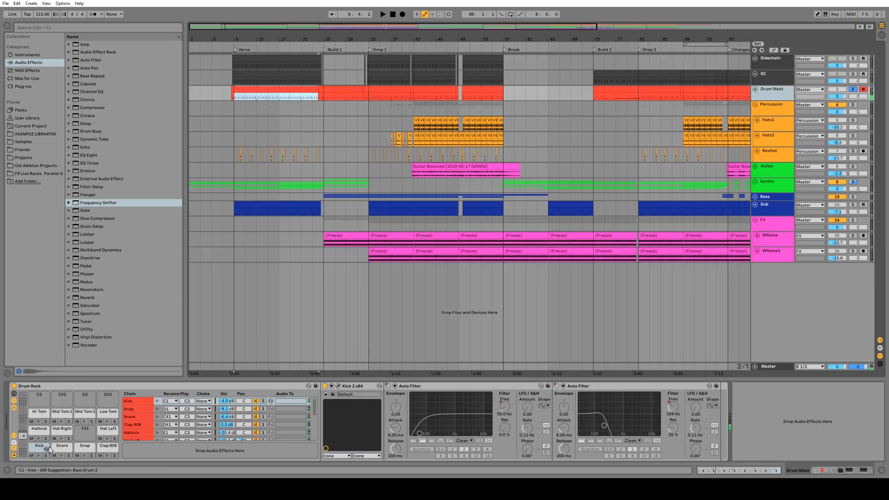
Step: Open Kick 2 on the Kick pad, slightly reshape the early drop of its pitch envelope and audition the kick
click(333, 393)
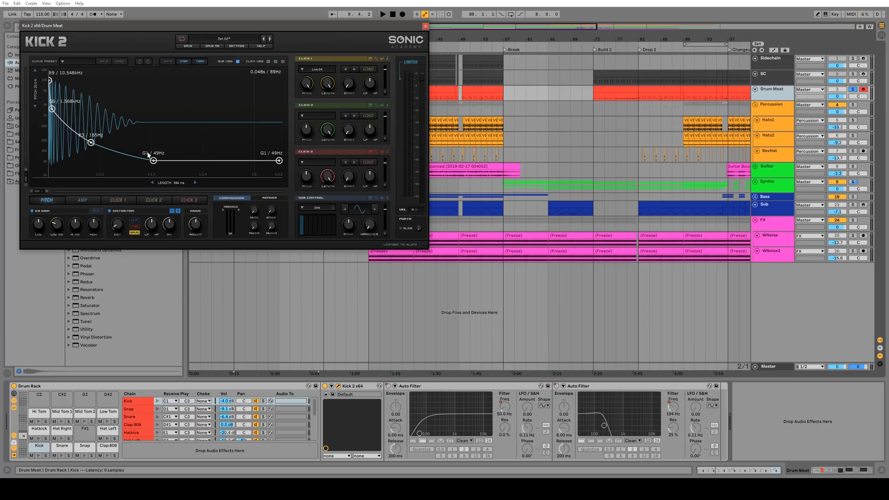
drag(59, 116, 60, 119)
key(space)
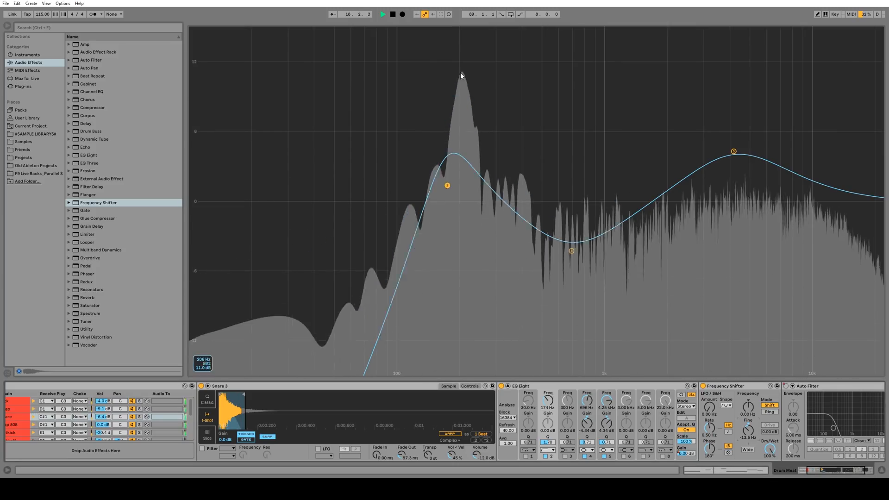
Step: Shift the Snare's EQ Eight band 2 slightly higher and set its Frequency Shifter Fine to -17.4 Hz while auditioning
mouse_move(446, 182)
mouse_down()
mouse_move(460, 103)
mouse_move(457, 176)
mouse_up()
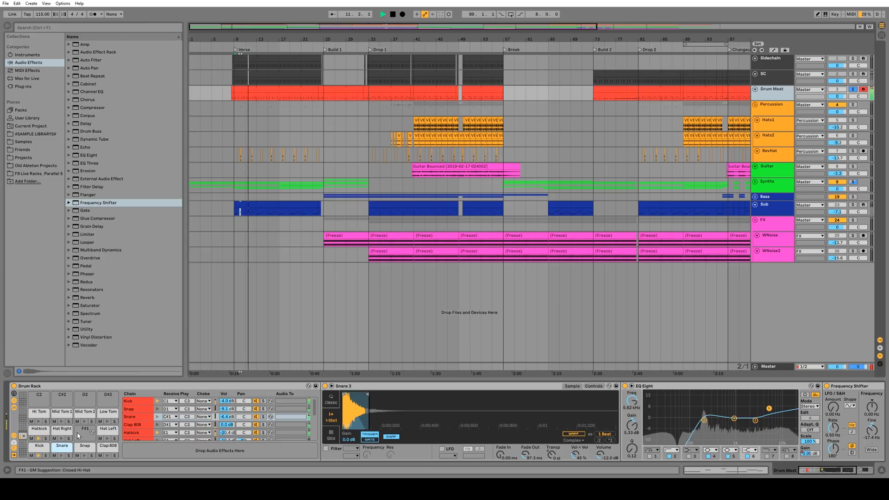
key(space)
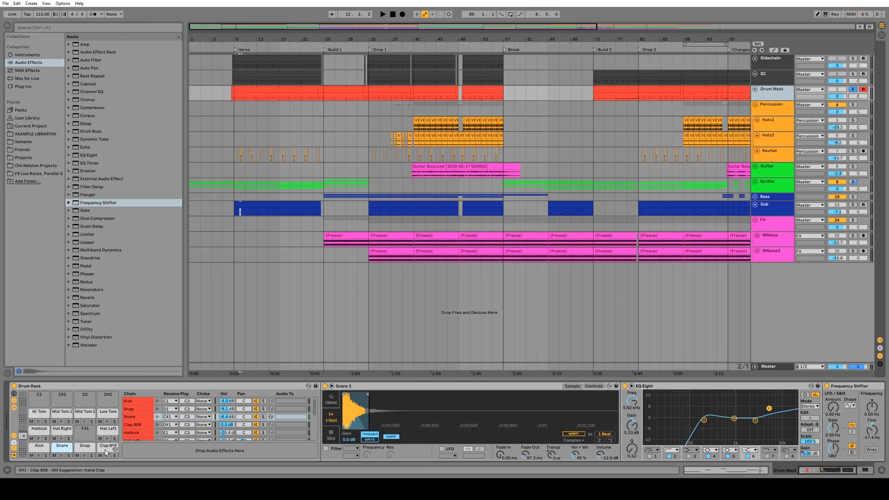
Step: Create a return chain in the Drum Rack and rename it Kick Bus
click(139, 453)
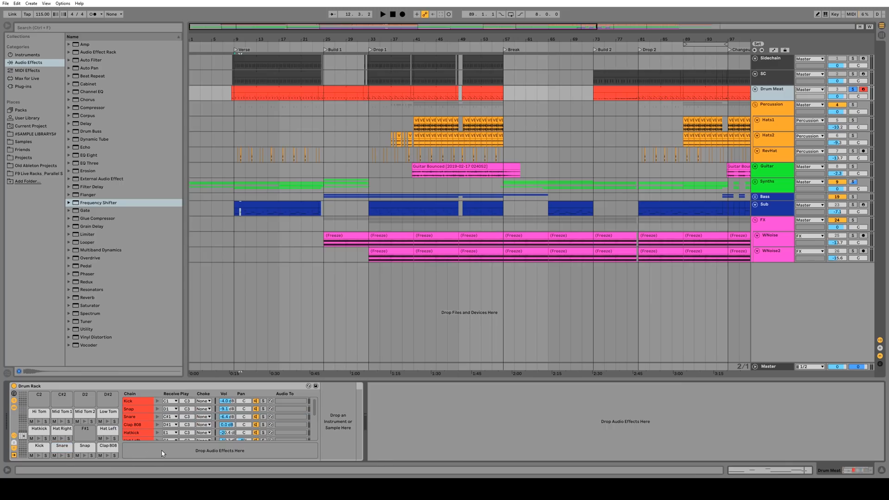
right_click(172, 447)
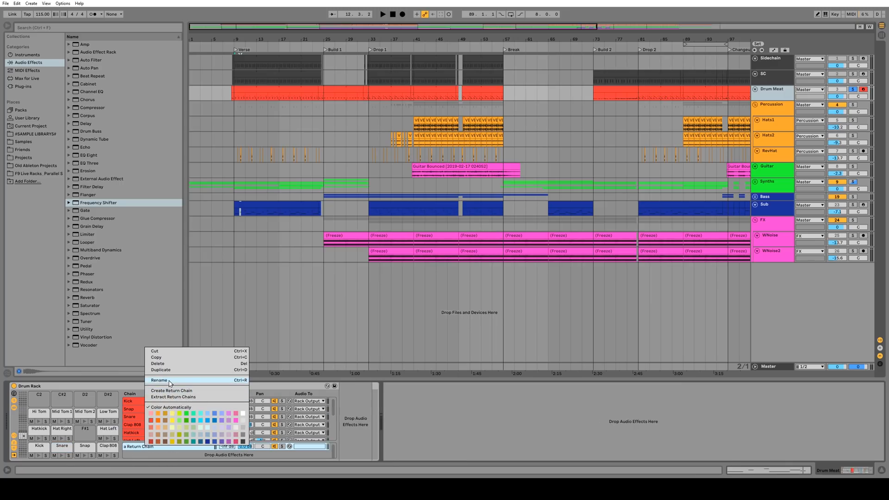
click(171, 383)
text(Kick Bus)
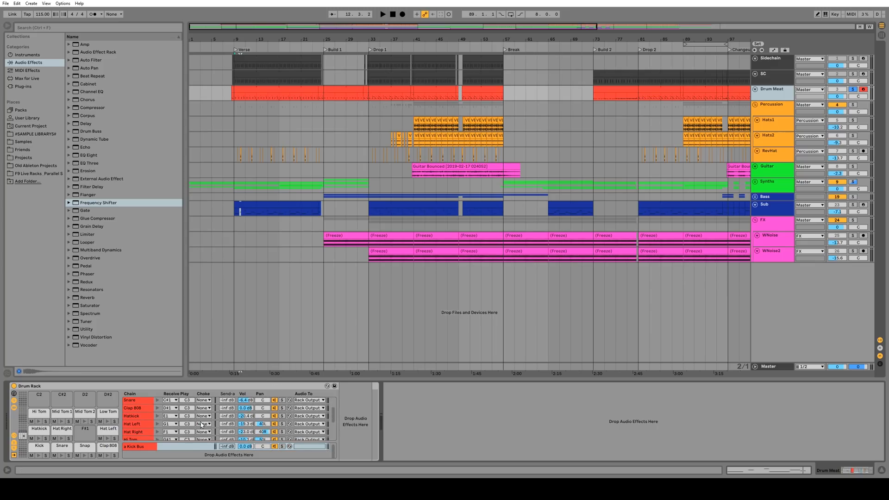
Step: Route the audio outputs of the Kick, Snap, Snare, Clap 808 and Hatkick chains to the Kick Bus return chain
scroll(195, 408, down, 3)
scroll(134, 403, up, 3)
click(132, 402)
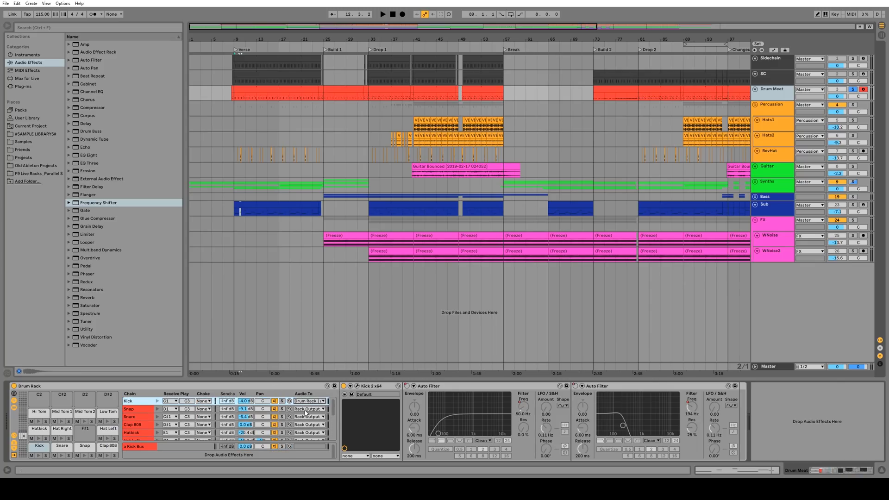
click(305, 410)
click(310, 421)
click(309, 417)
click(309, 429)
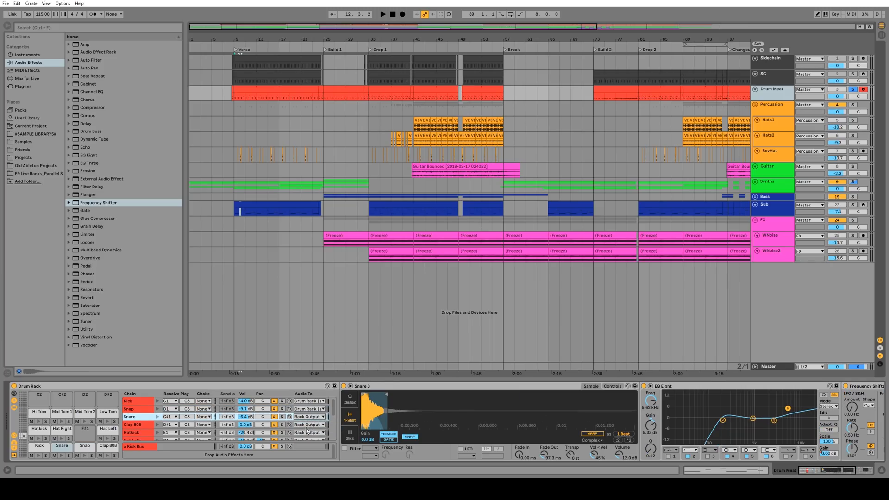
click(306, 425)
click(305, 435)
click(304, 433)
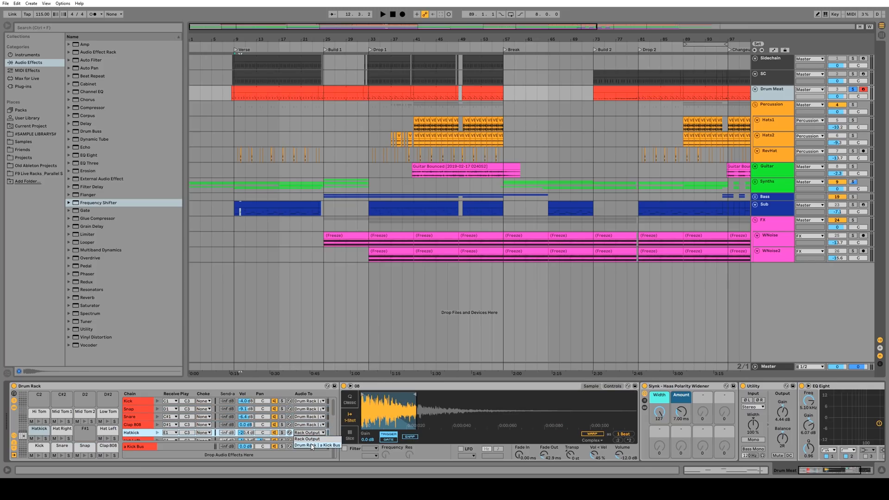
click(311, 444)
Step: Add an EQ Eight to the Kick Bus return chain and audition the routed drums through it
drag(88, 155, 395, 433)
key(space)
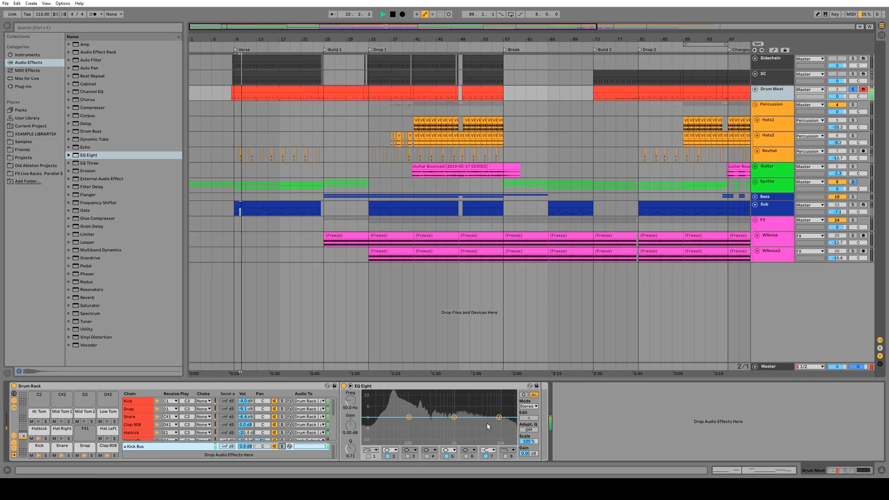
key(space)
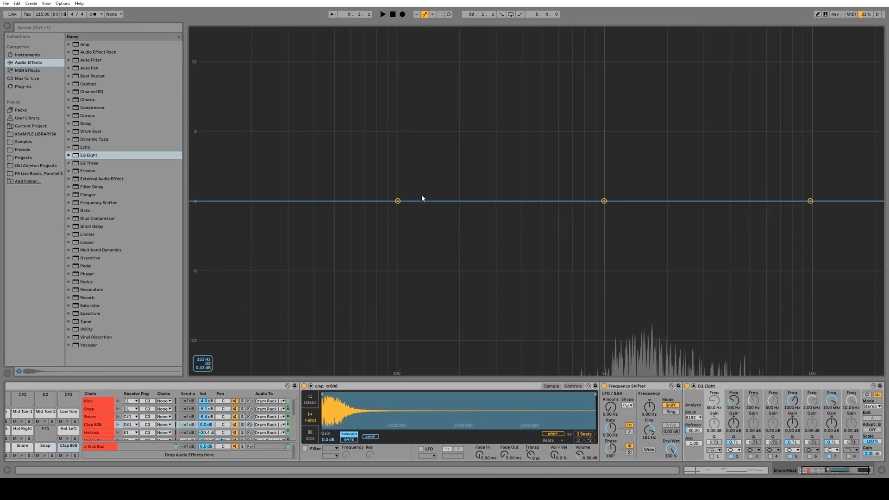
Step: Boost band 2 of the Kick Bus EQ Eight by 3.69 dB at 298 Hz with a Q of 3.55, and audition the bus
drag(397, 200, 489, 158)
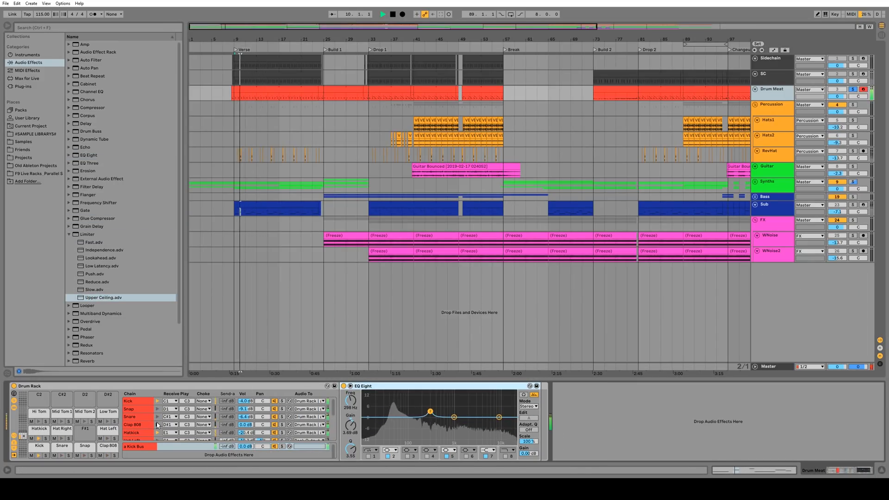
key(Tab)
click(528, 31)
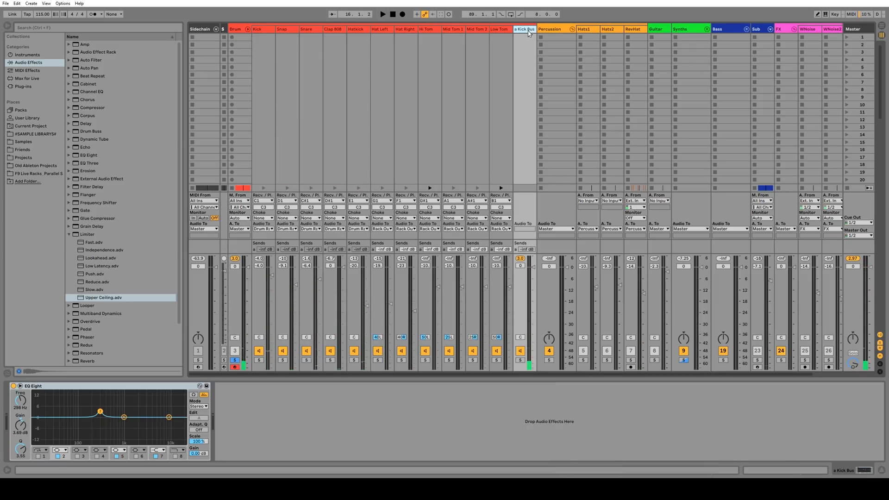
key(space)
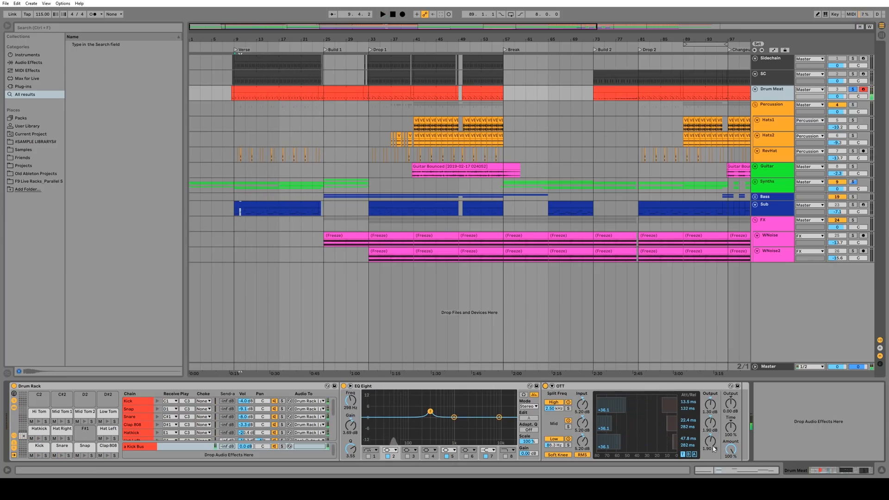
Step: Try SerumFX's Reverb effect on the Drum Meat track while auditioning the drums
key(Tab)
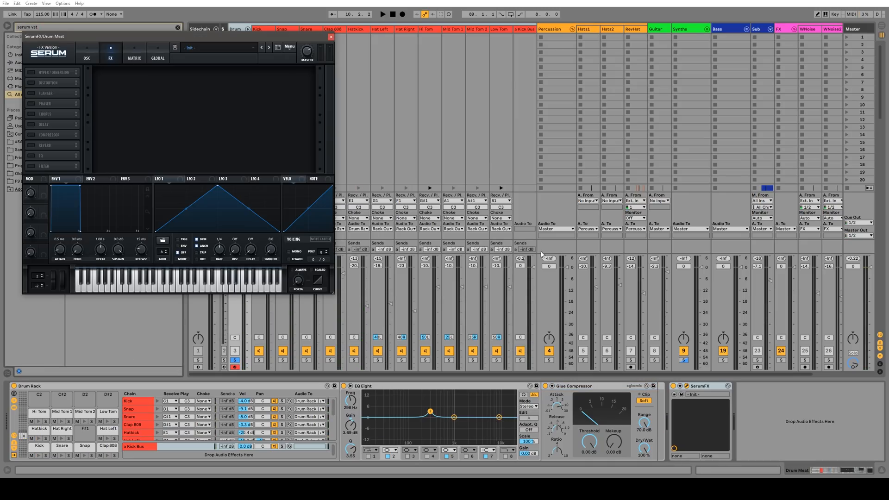
click(31, 145)
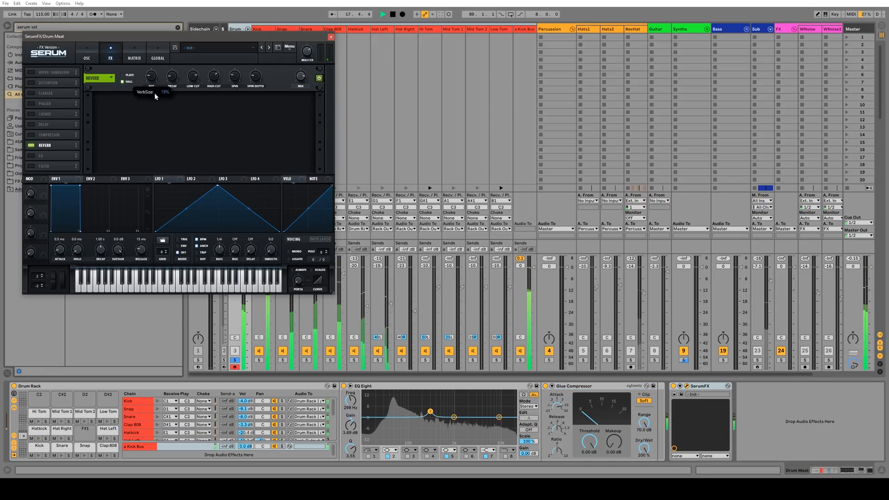
key(space)
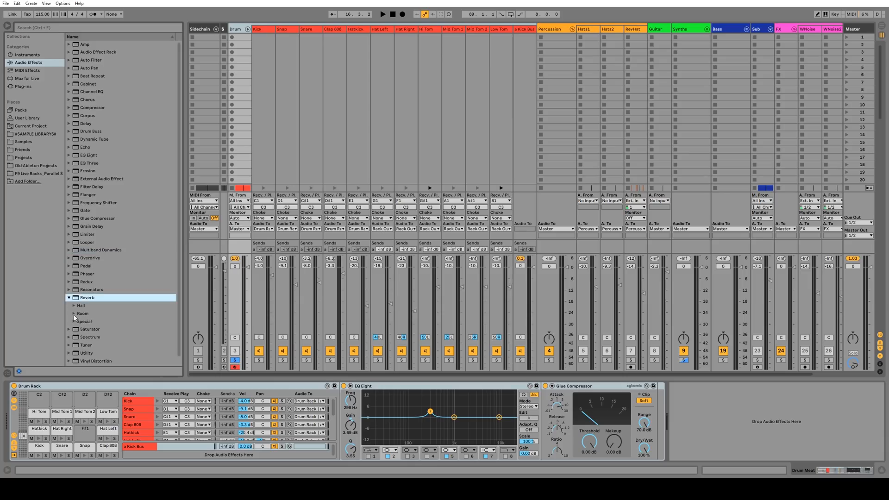
Step: Add the Drums Room reverb preset after the Drum Meat track's Glue Compressor and audition it, trying a shorter decay time
drag(107, 286, 715, 390)
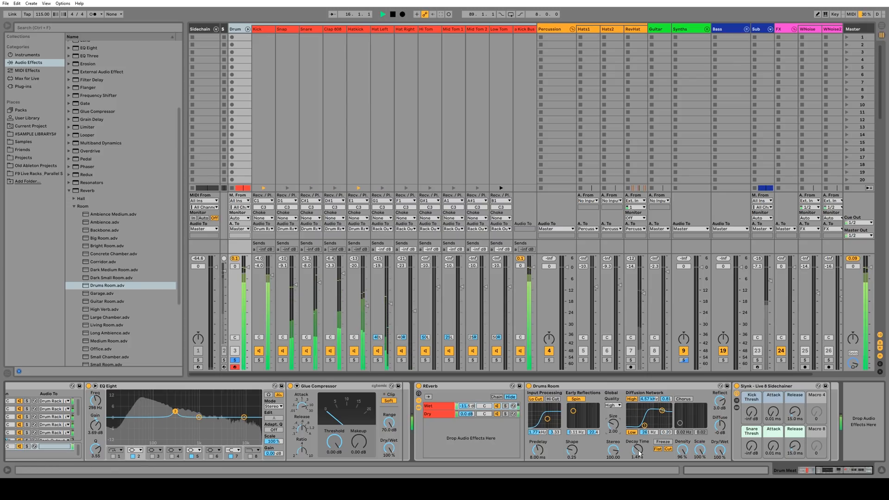
drag(638, 451, 638, 458)
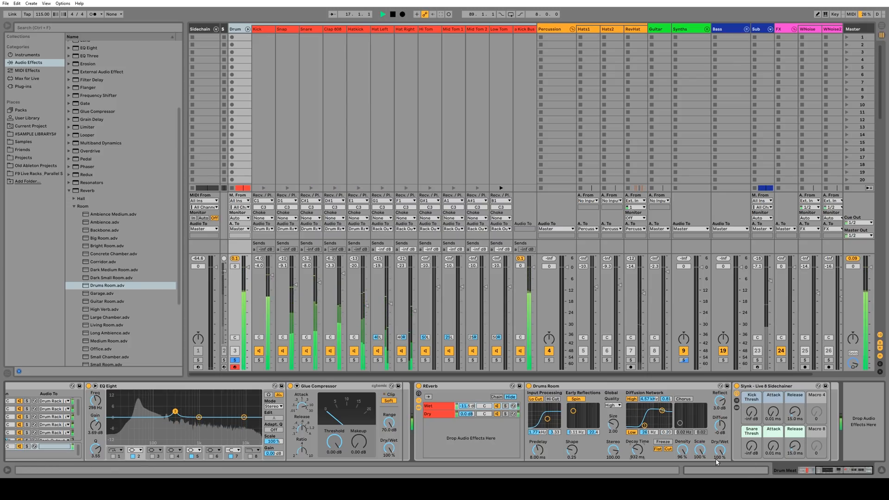
key(ctrl+z)
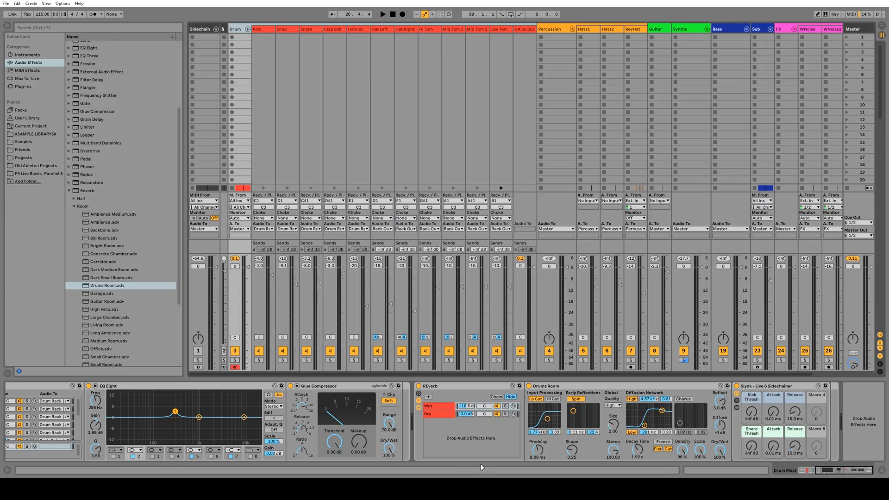
key(space)
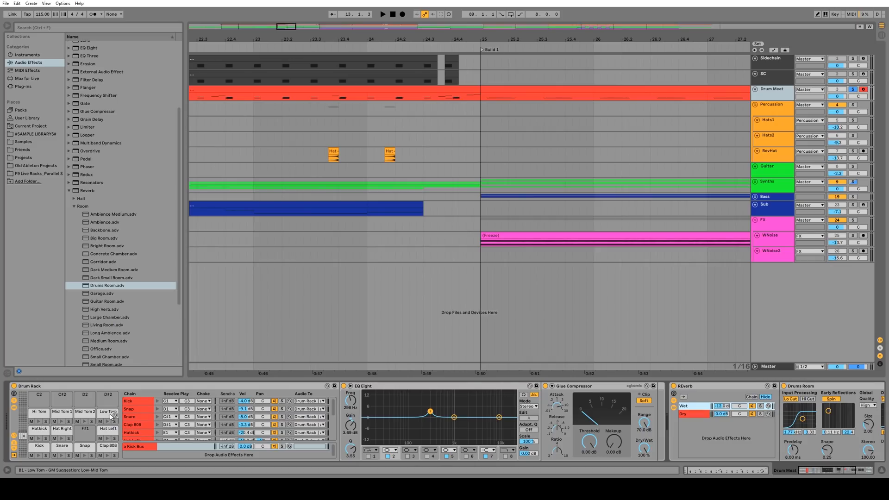
Step: Create a second return chain in the Drum Rack and rename it Toms Bus
click(136, 458)
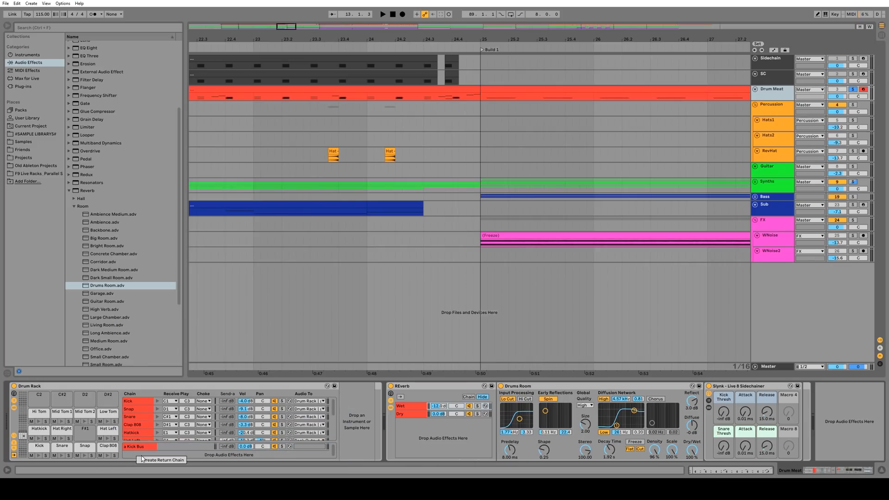
click(147, 459)
right_click(143, 455)
click(159, 386)
text(Toms Bus)
Step: Route the Hi Tom, Mid Tom 1, Mid Tom 2 and Low Tom outputs to the Toms Bus and audition it with a Glue Compressor
shift+click(137, 427)
click(326, 404)
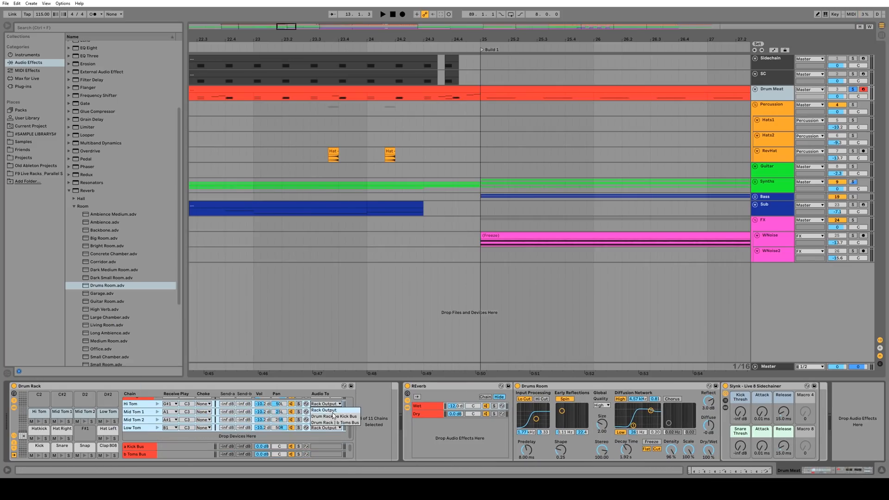
click(331, 419)
click(152, 453)
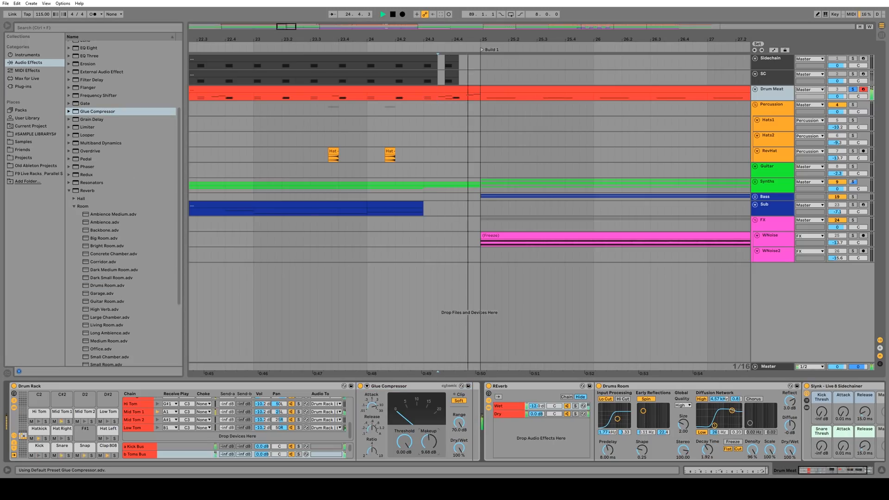
key(space)
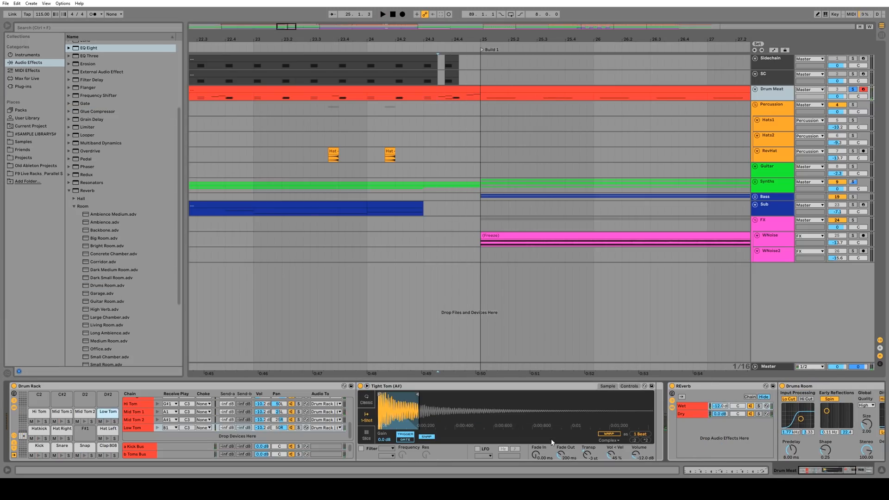
Step: Extend the Low Tom sample's end marker to nearly the full length of the waveform while auditioning it
click(91, 414)
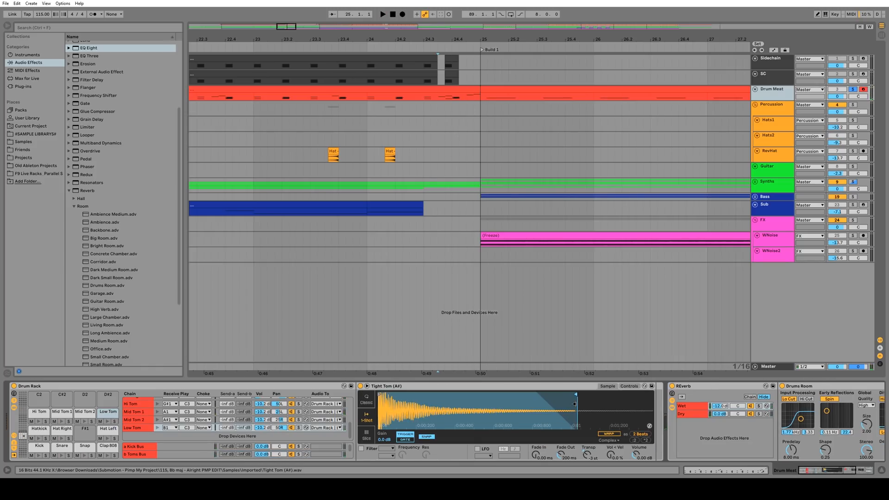
key(space)
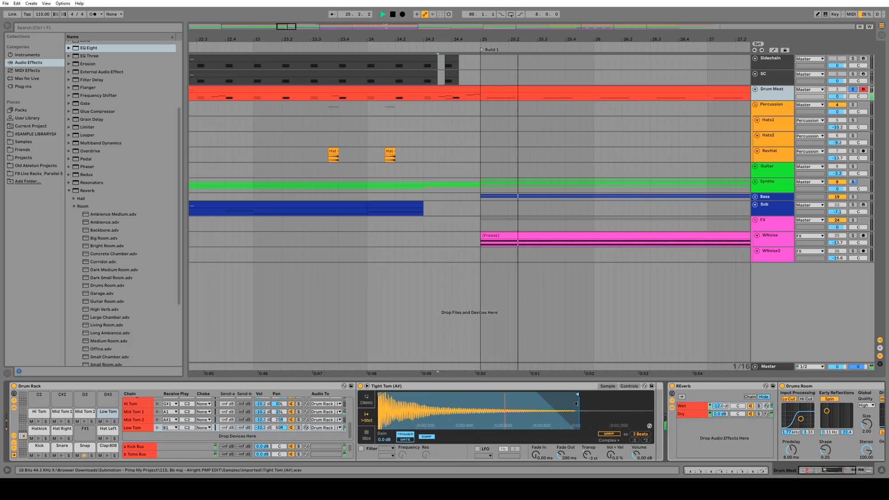
drag(574, 404, 646, 401)
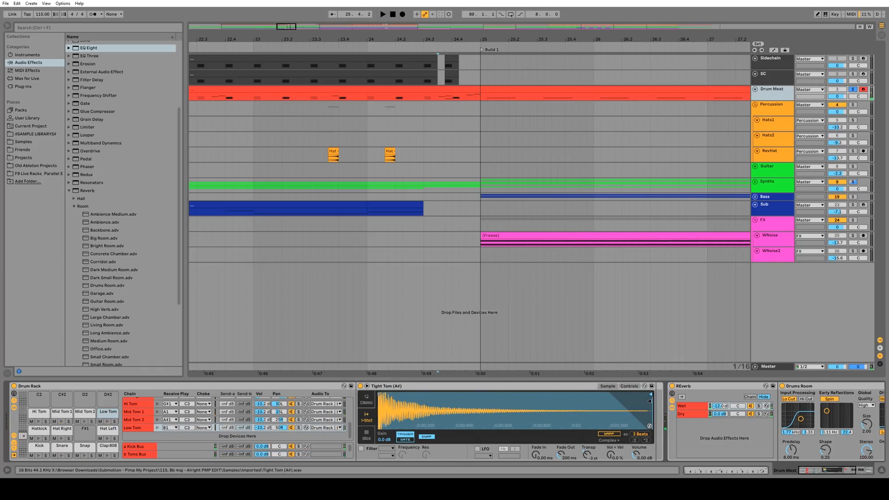
Step: Assign the Hi Tom, Mid Tom 1, Mid Tom 2 and Low Tom chains to choke group 1
click(145, 428)
shift+click(144, 404)
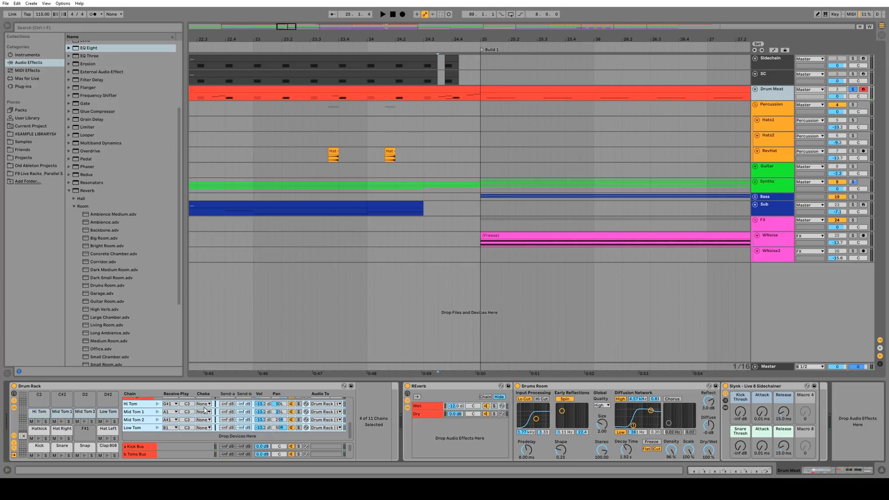
click(203, 404)
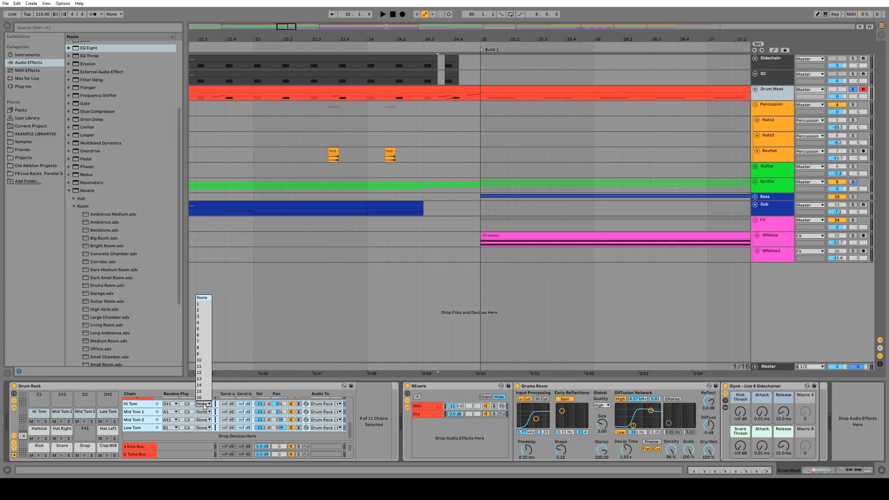
click(198, 305)
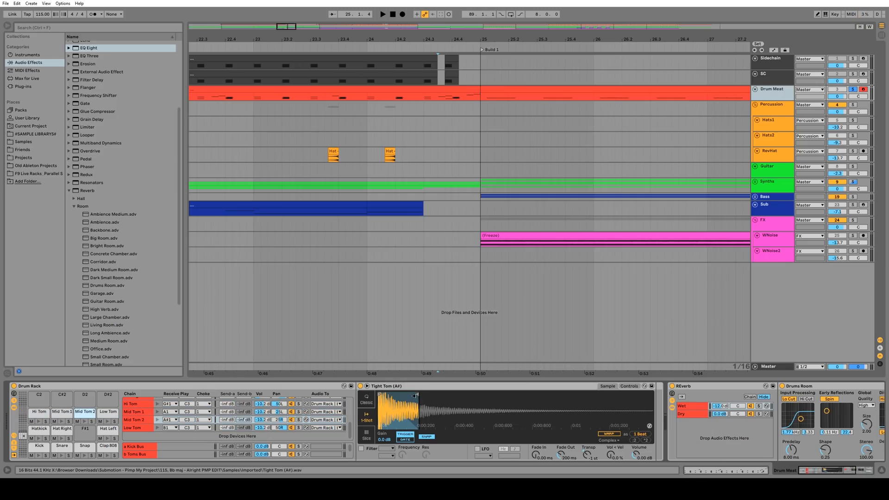
Step: Extend the sample end markers of Mid Tom 2, Mid Tom 1 and Hi Tom to nearly their full length, auditioning the toms
key(space)
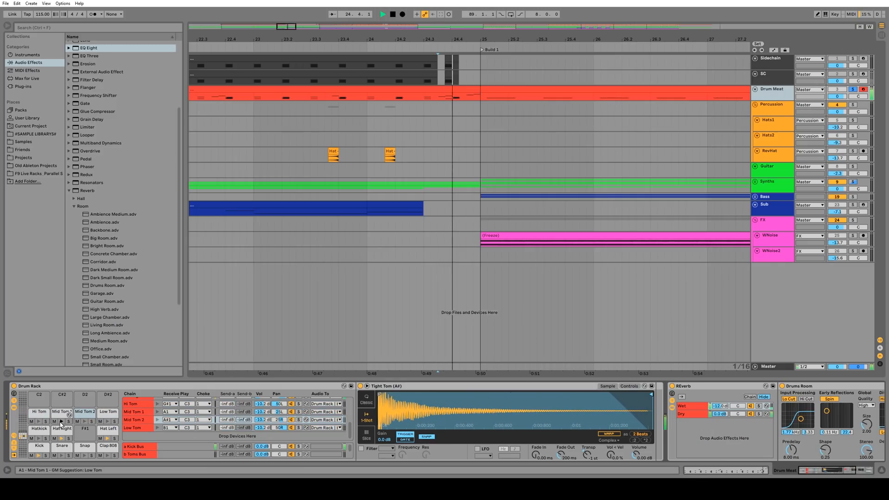
key(space)
drag(422, 395, 652, 396)
click(32, 421)
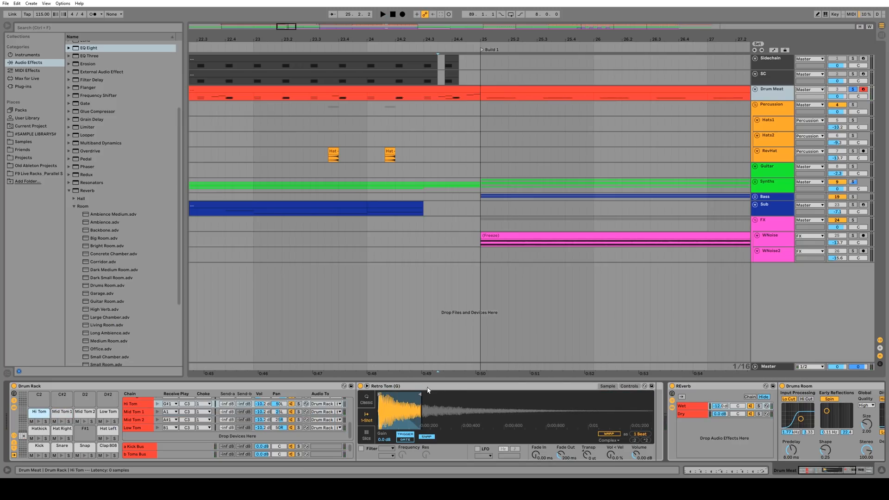
drag(421, 395, 650, 395)
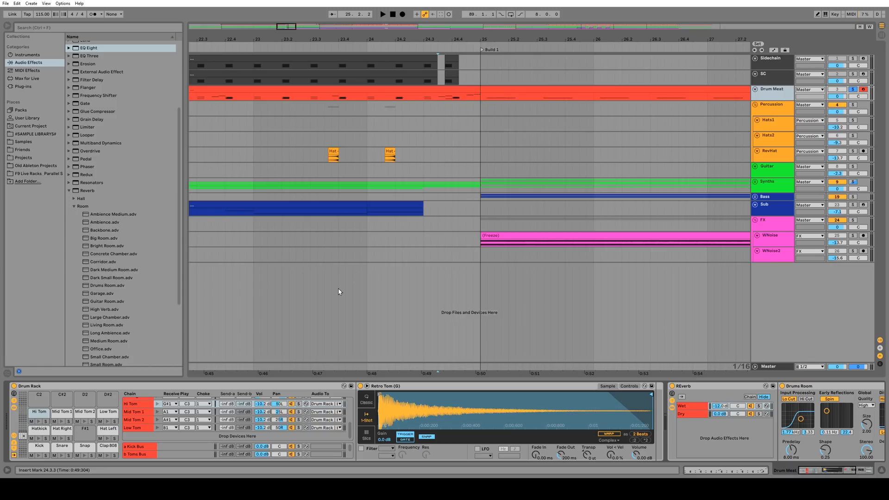
Step: Move the low bell of the toms bus EQ Eight to 40.8 Hz, then audition the Mid Tom 2 pad
click(172, 425)
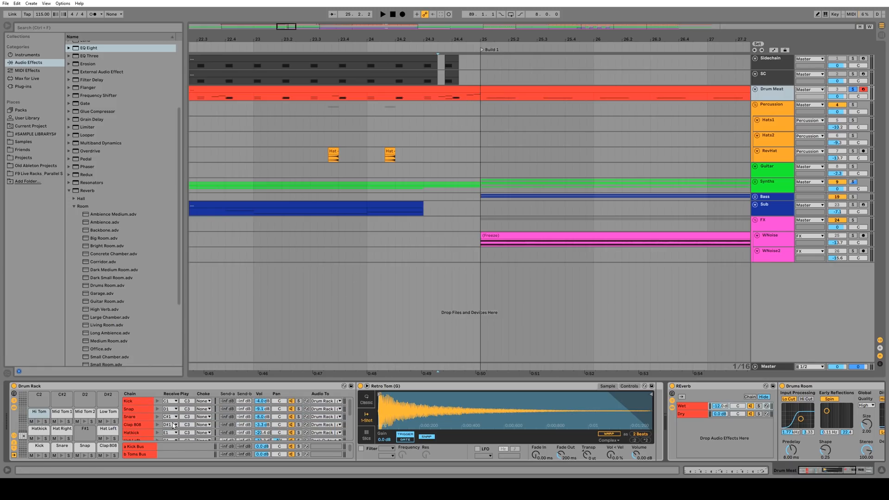
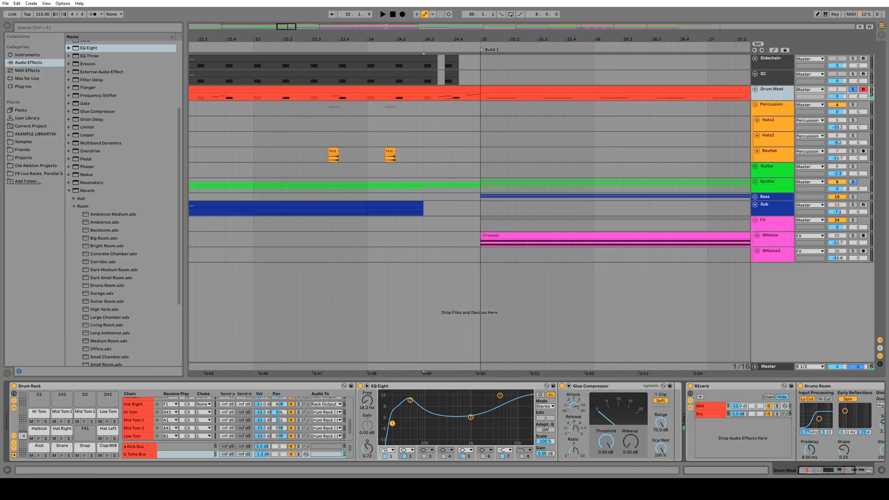
drag(411, 400, 408, 397)
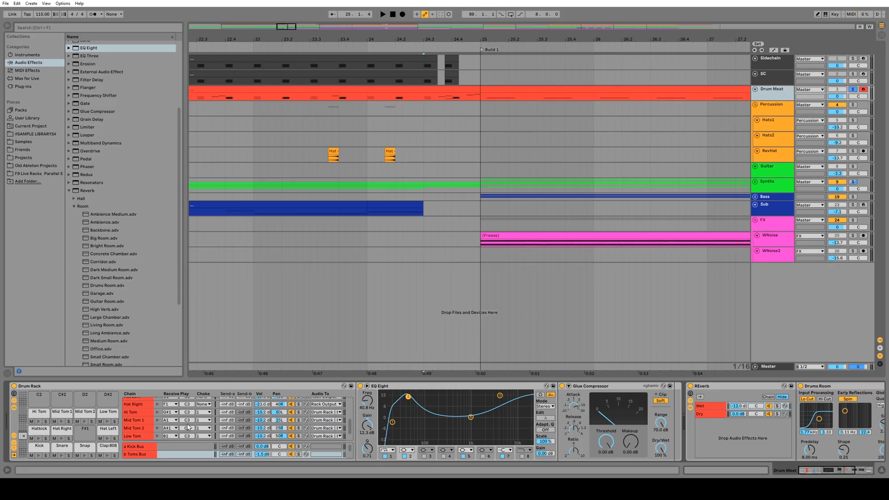
click(85, 422)
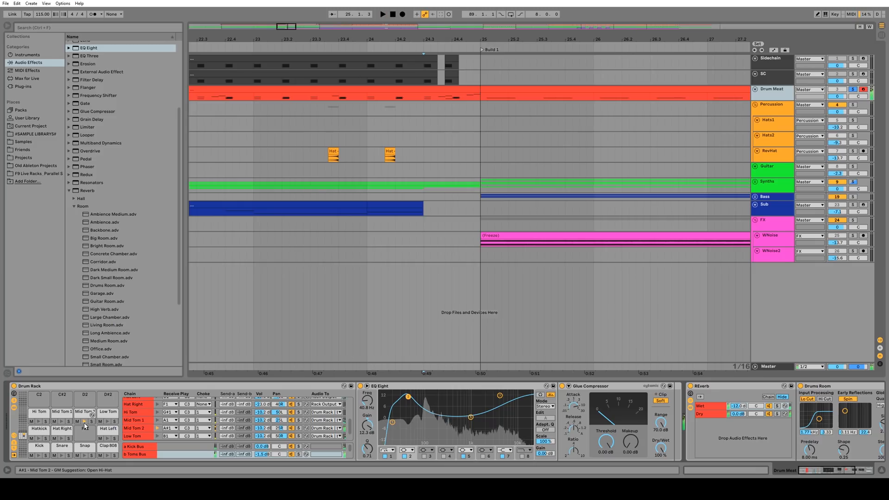
click(85, 422)
click(85, 422)
click(84, 422)
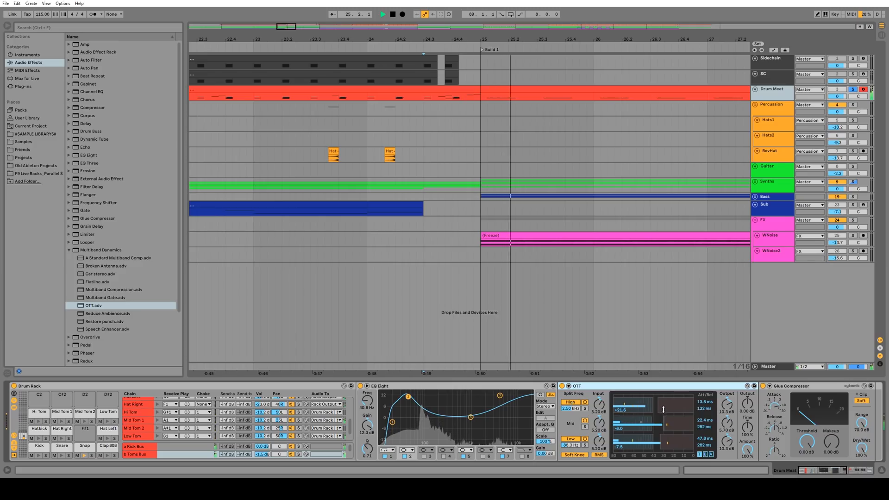
Step: Remove OTT from the toms bus and set the EQ Eight high shelf's gain to about 10 dB
key(space)
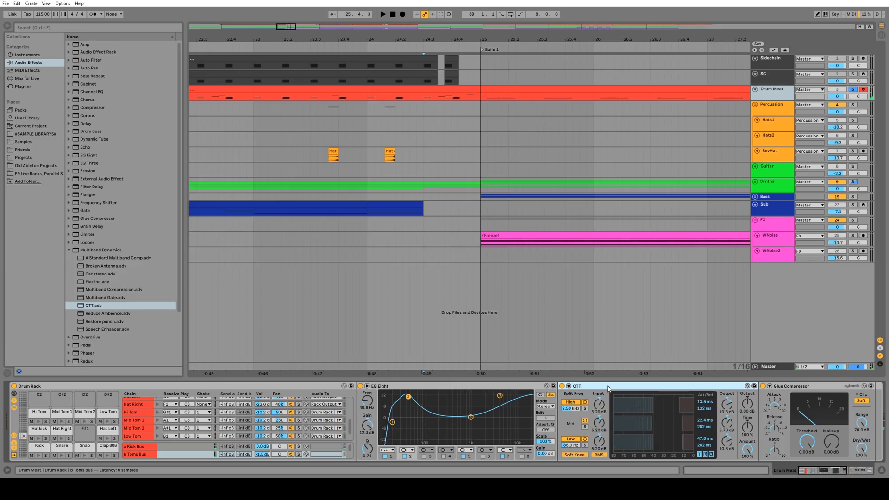
key(Delete)
drag(501, 395, 500, 392)
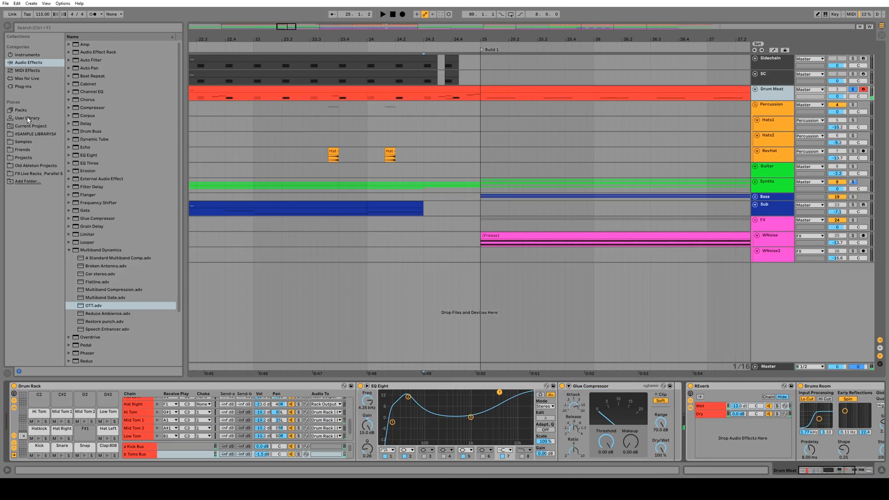
Step: Insert iZotope Alloy 2 after the toms bus EQ Eight, listen to its transient shaping, and close the plug-in window
click(29, 118)
click(69, 83)
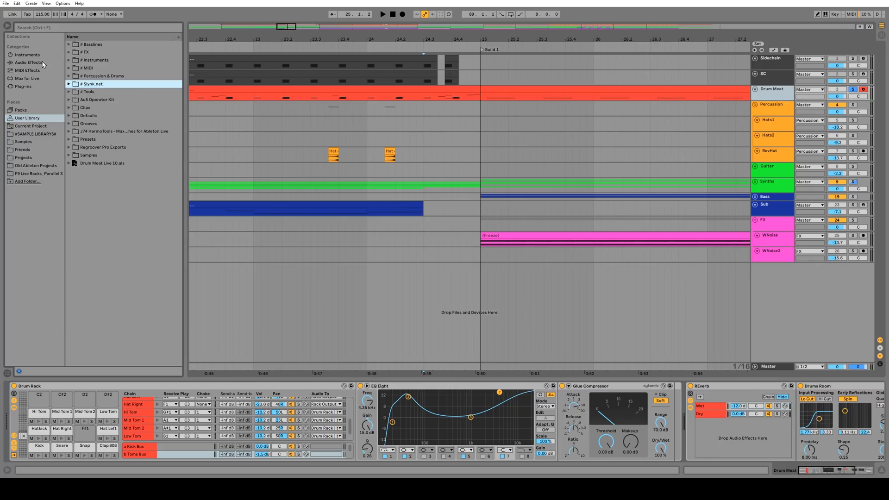
click(28, 87)
click(79, 84)
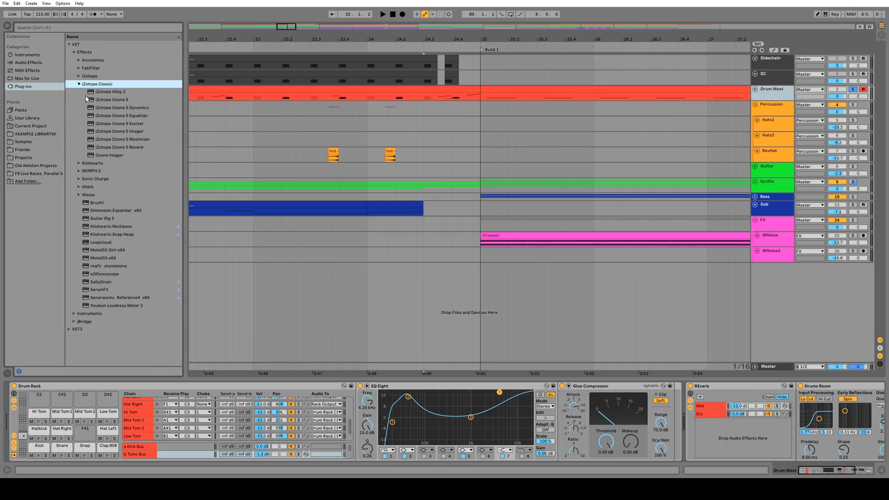
double_click(99, 92)
key(space)
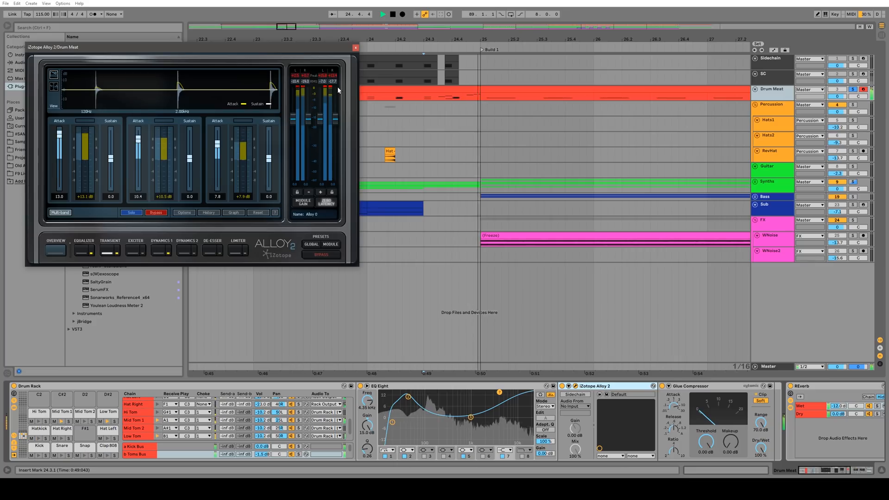
click(356, 48)
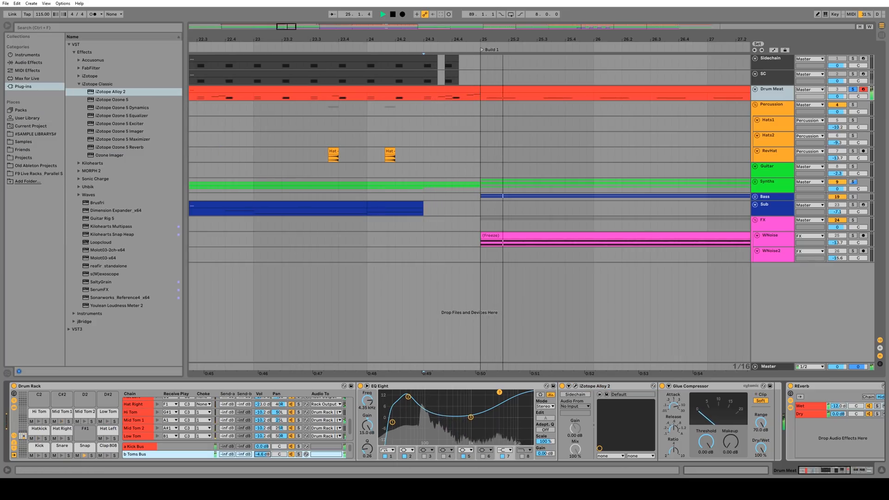
key(space)
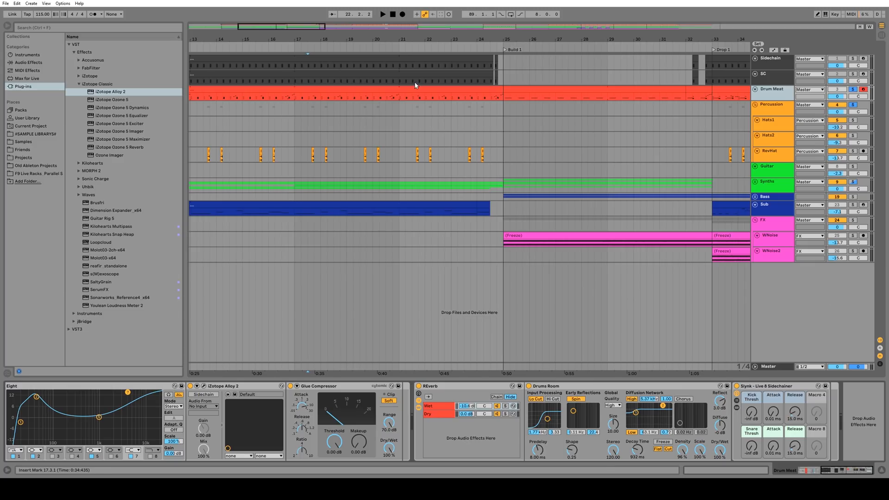
Step: Listen to the drums and percussion from bar 17, and bring the Drum Rack chain list back into view
key(space)
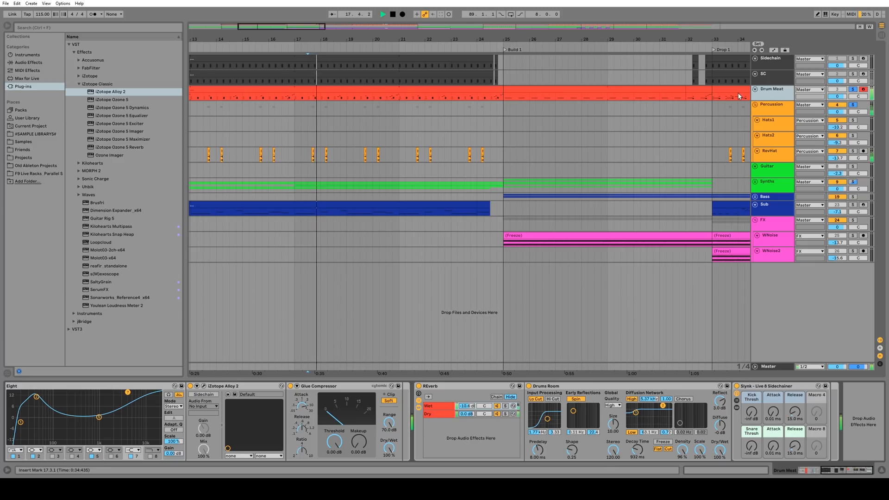
key(space)
click(796, 471)
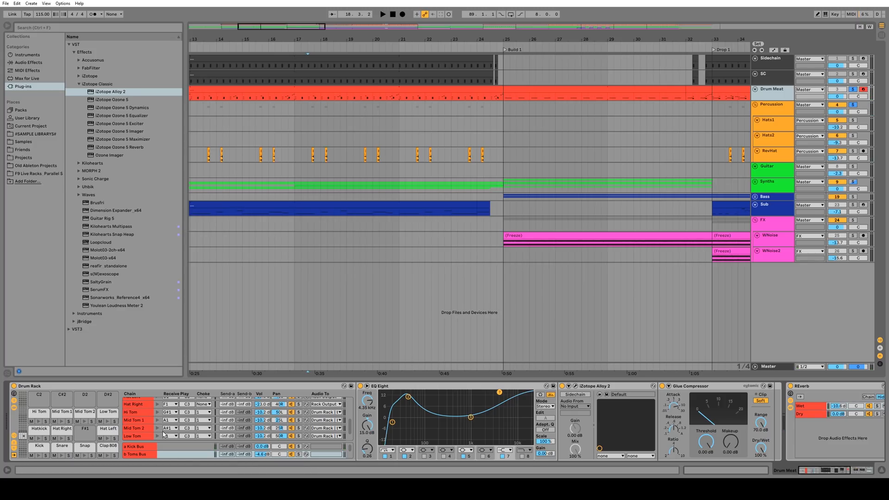
key(space)
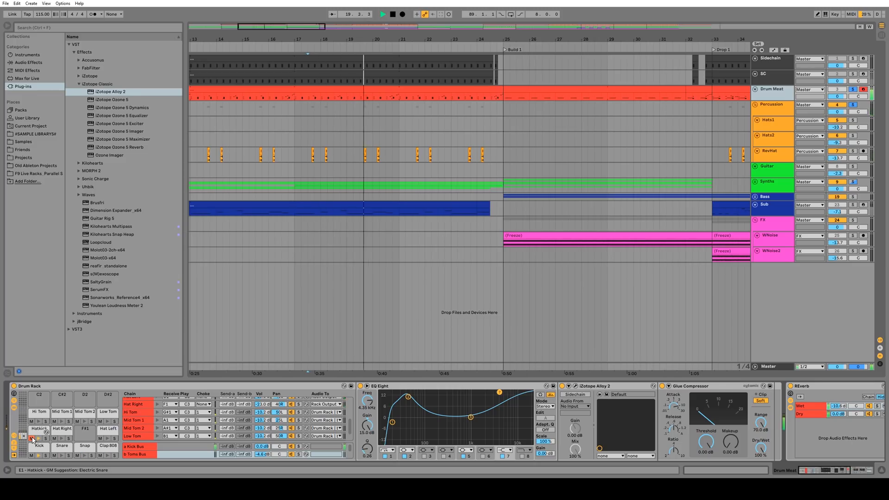
Step: Reshape the kick's pitch envelope in Kick 2 with an early point at C6 (1.047 kHz) and a later one at D#1 (39 Hz)
click(39, 445)
drag(51, 101, 64, 115)
click(772, 386)
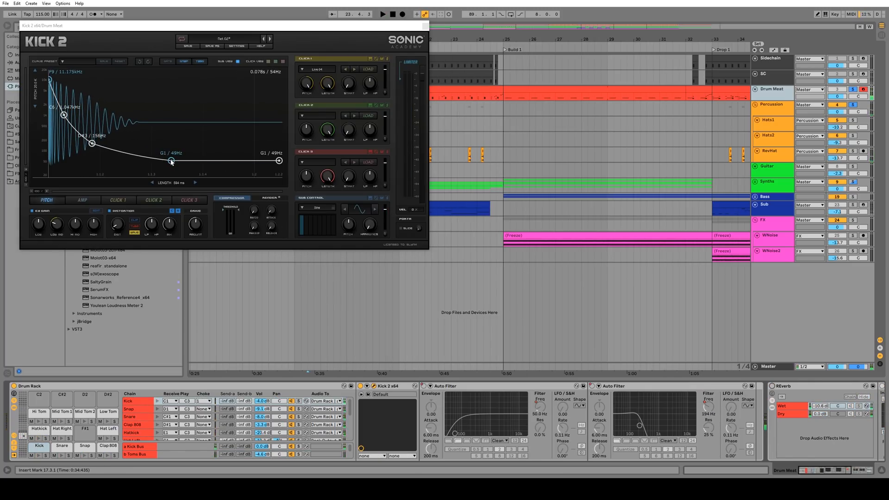
drag(170, 160, 186, 167)
click(772, 386)
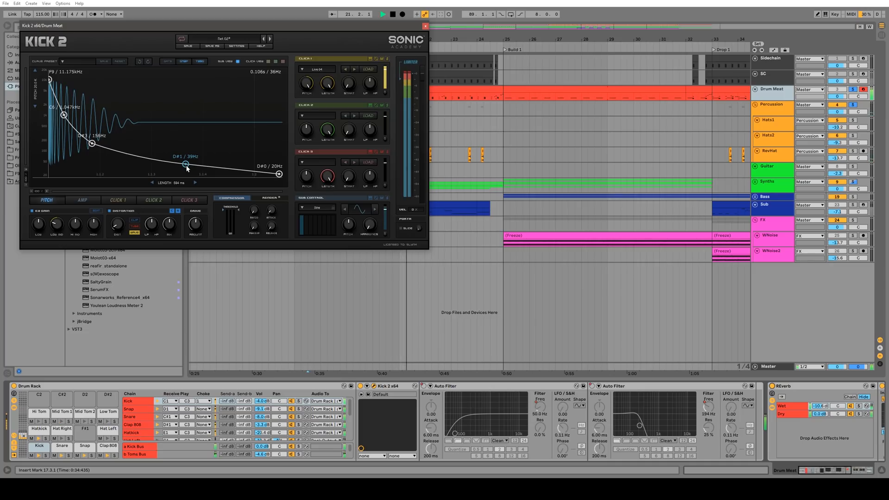
key(space)
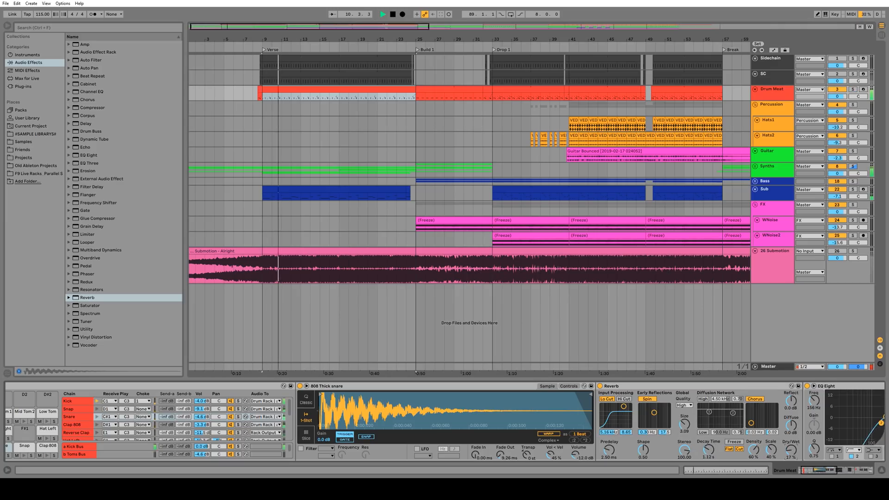
Step: Audition snap samples throughout the library search results as candidates for the Snap pad
scroll(110, 307, down, 15)
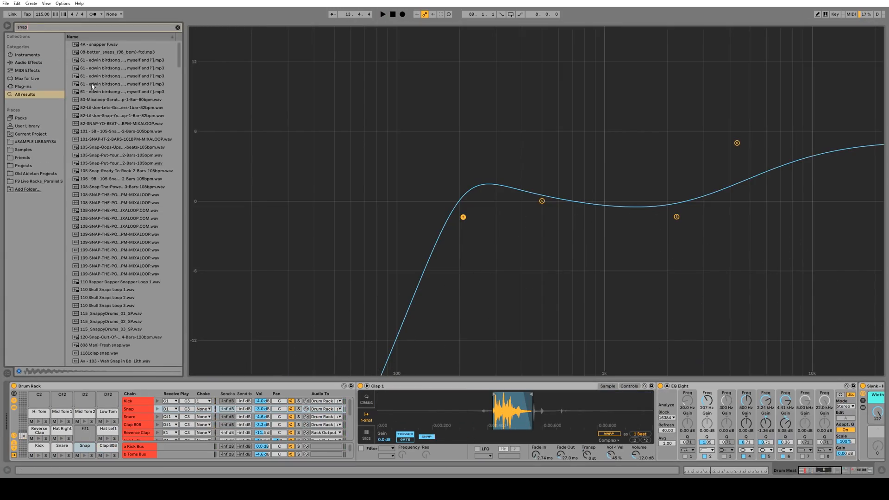
scroll(105, 234, down, 15)
key(Down)
key(Down)
key(Down)
key(Down)
key(Down)
key(Down)
key(Down)
key(Down)
key(Down)
key(Down)
key(Down)
key(Down)
key(Down)
key(Down)
key(Down)
key(Down)
key(Down)
key(Down)
key(Down)
key(Down)
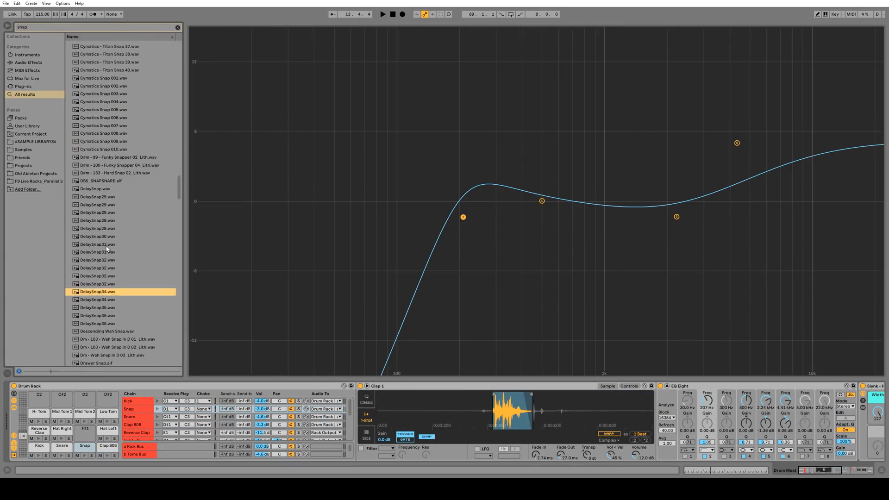
scroll(112, 224, down, 6)
key(Down)
key(Down)
key(Down)
key(Down)
key(Down)
key(Down)
key(Down)
key(Down)
key(Down)
key(Down)
key(Down)
key(Down)
key(Down)
key(Down)
key(Down)
key(Down)
key(Down)
scroll(115, 215, down, 20)
scroll(116, 215, down, 5)
click(117, 327)
click(118, 260)
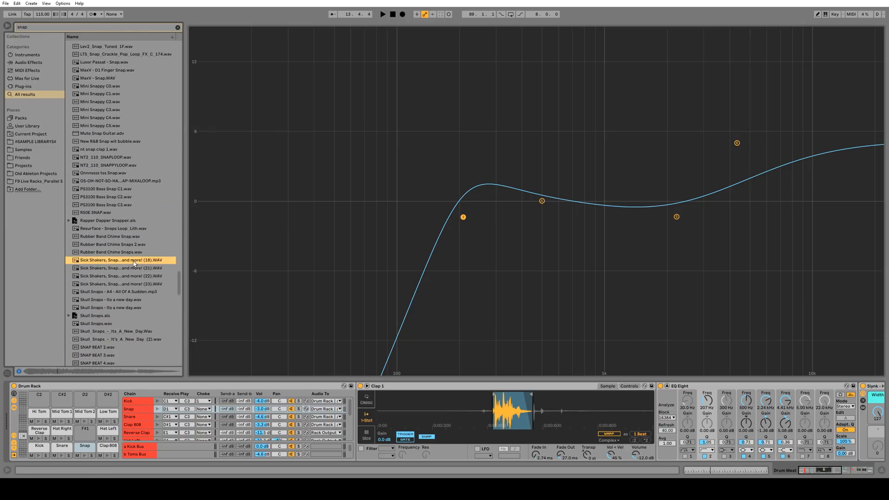
click(120, 300)
scroll(123, 287, down, 4)
click(124, 279)
scroll(124, 273, down, 6)
click(122, 359)
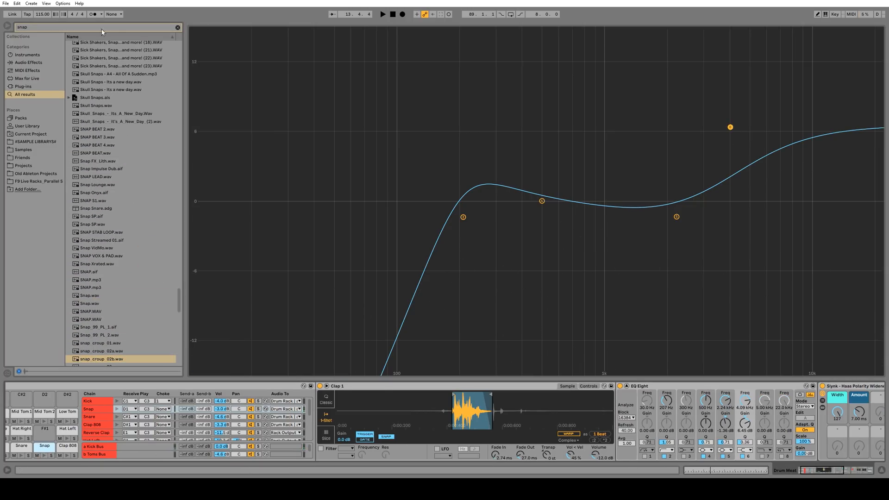
Step: Search the library for "clap" and audition the clap samples, including Clap 31.wav
click(101, 31)
text(clap)
click(99, 109)
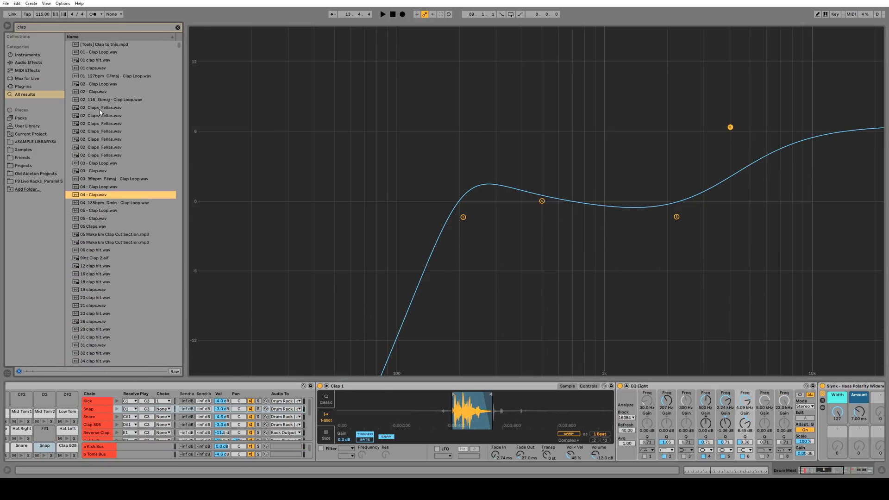
scroll(125, 194, down, 5)
click(128, 254)
click(128, 166)
click(122, 300)
scroll(118, 215, down, 8)
scroll(117, 215, down, 15)
click(118, 217)
key(Down)
key(Down)
key(Down)
key(Down)
key(Down)
key(Down)
key(Down)
key(Down)
key(Down)
key(Down)
key(Down)
key(Down)
key(Down)
key(Down)
key(Down)
key(Down)
key(Down)
key(Down)
key(Down)
key(Down)
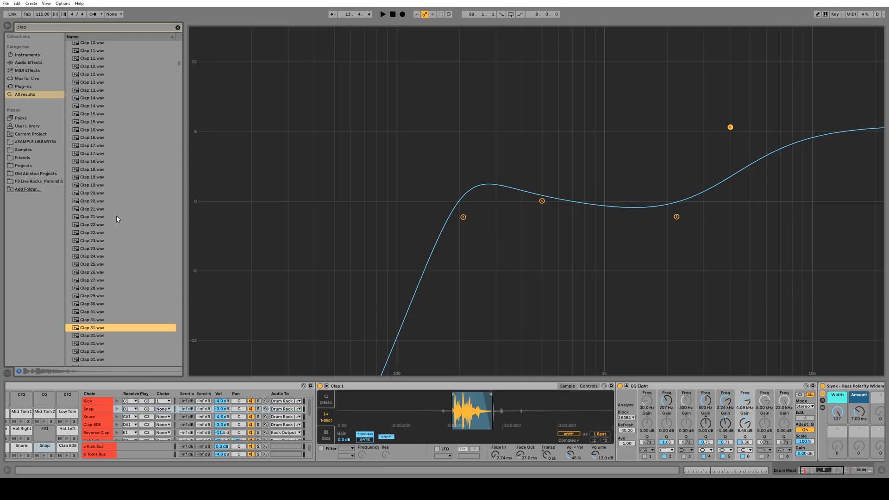
click(92, 330)
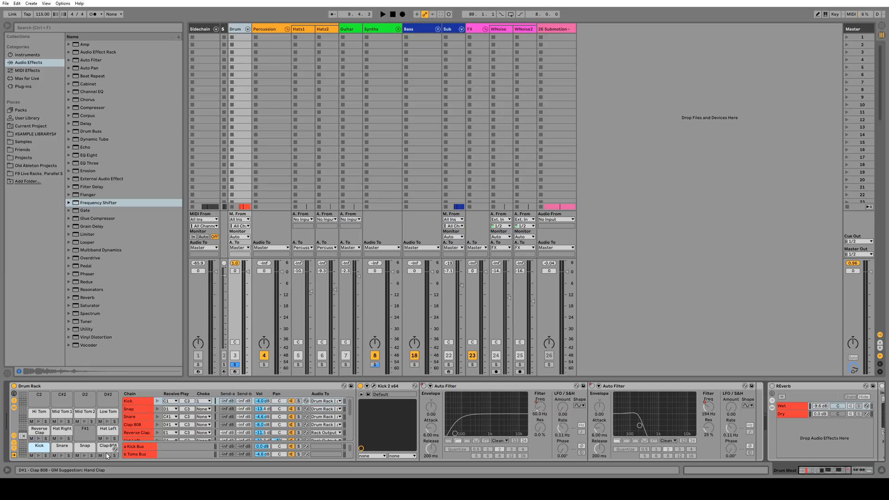
Step: Set the Kick chain's volume to 0.0 dB in the Drum Rack and play back the balance
key(space)
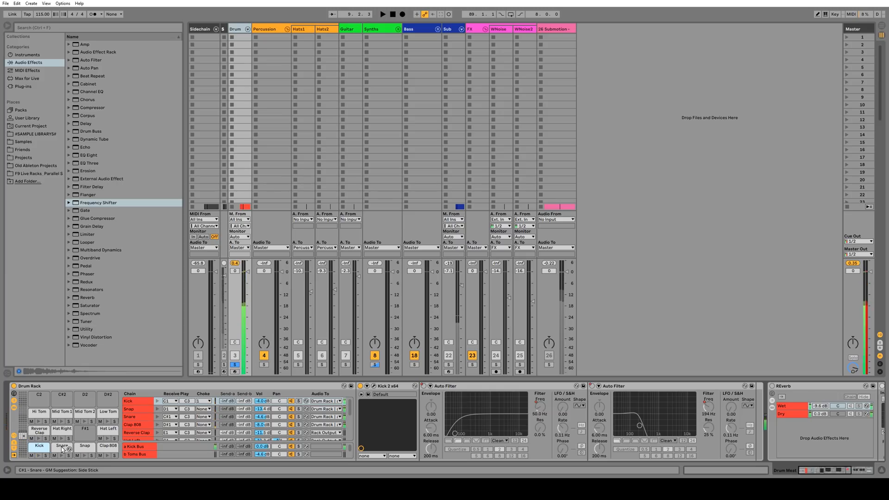
key(space)
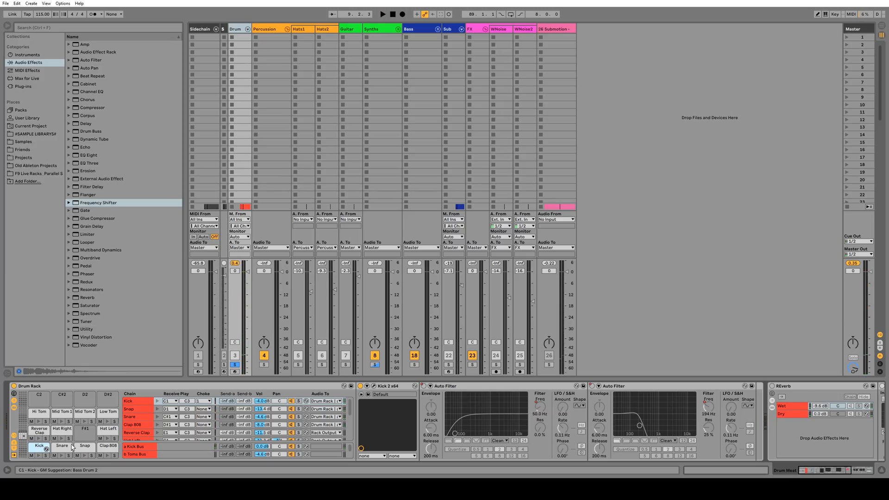
double_click(264, 401)
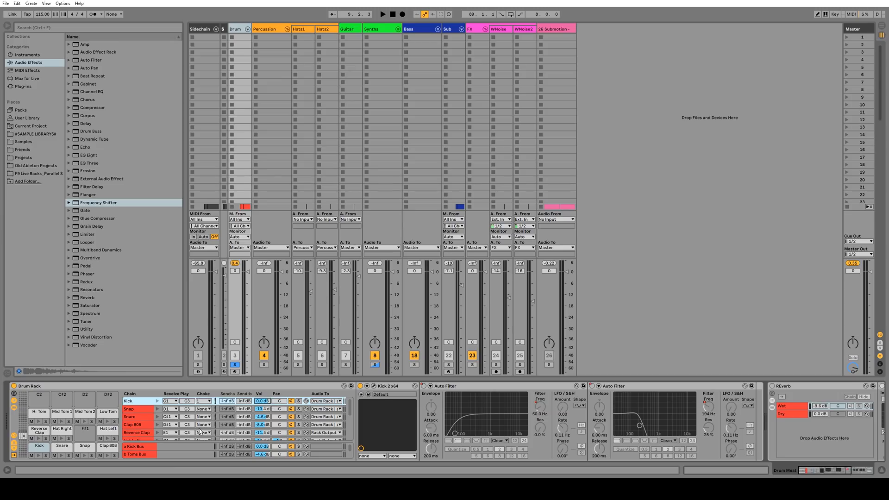
key(space)
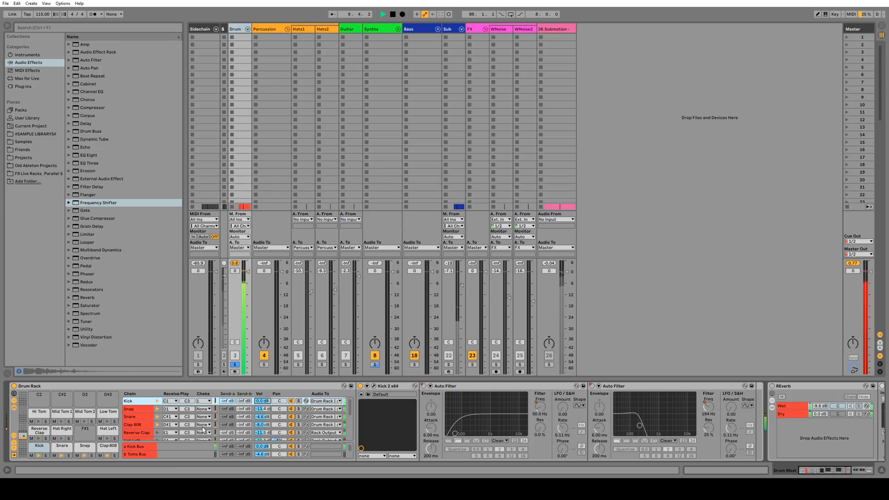
key(space)
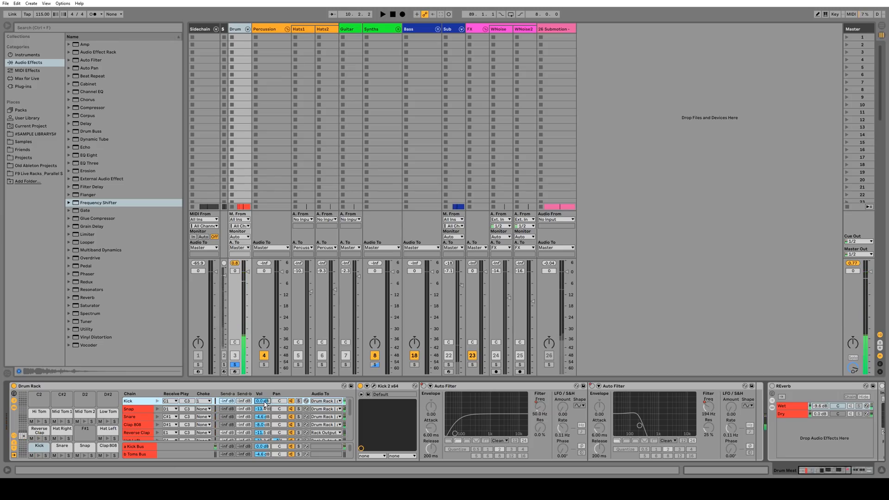
Step: Open the Kick Bus effects and listen to the drums through its EQ Eight and Glue Compressor
click(185, 446)
key(space)
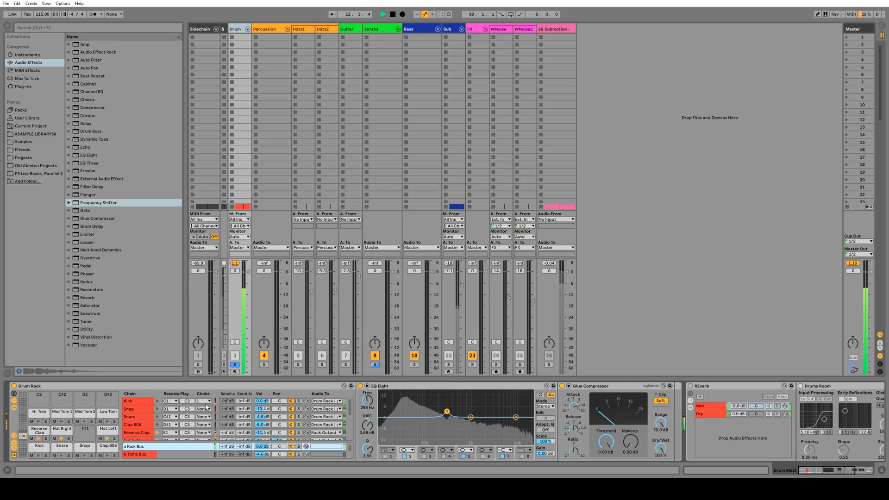
key(space)
click(141, 409)
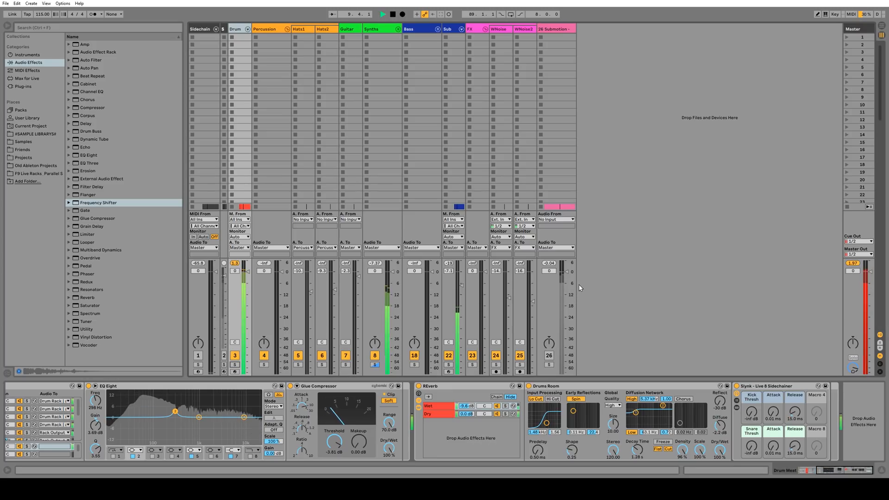
Step: Return to the arrangement, stop playback, and solo the Sub and Drum Meat tracks
key(Tab)
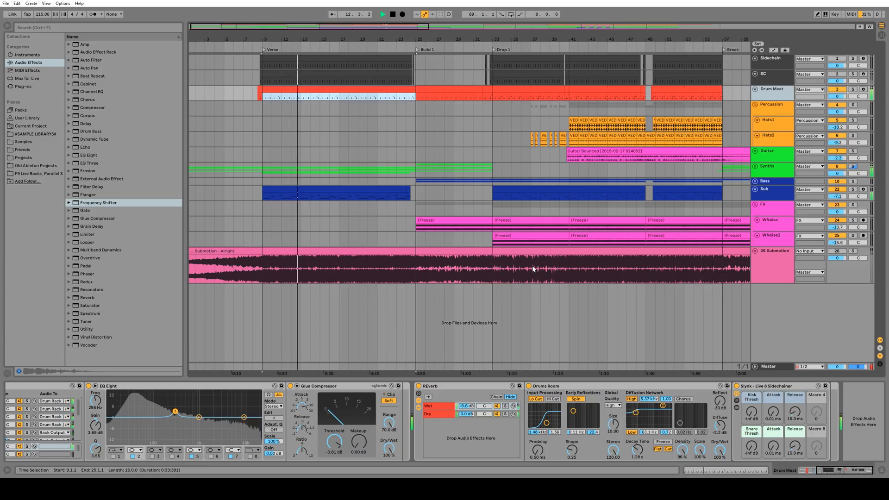
key(space)
click(769, 189)
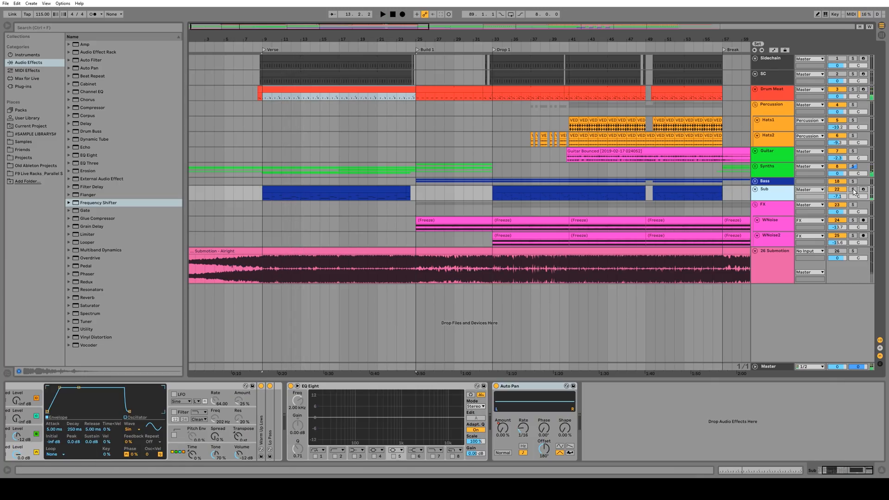
click(852, 89)
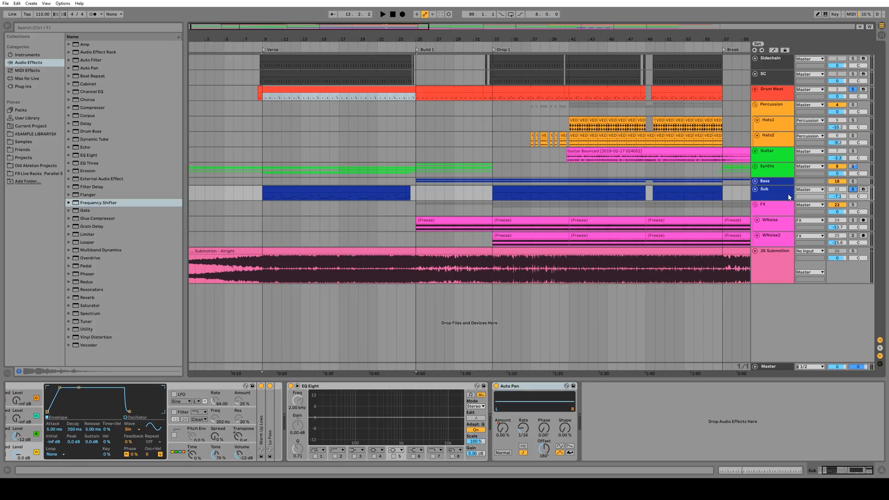
Step: Replace the Sub track's instrument with Slynk - Sub Bass.adg from the User Library's Slynk Essential Ableton Tool Box and play it back
key(space)
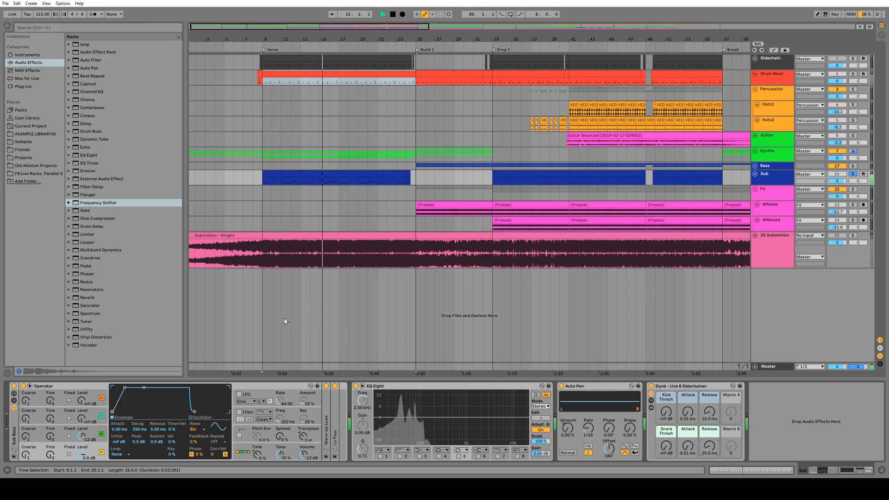
click(31, 133)
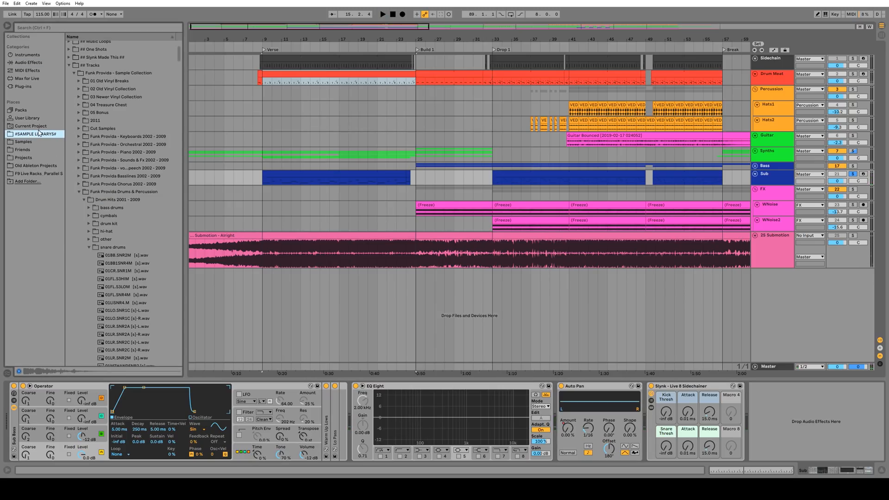
click(27, 118)
click(69, 84)
click(79, 123)
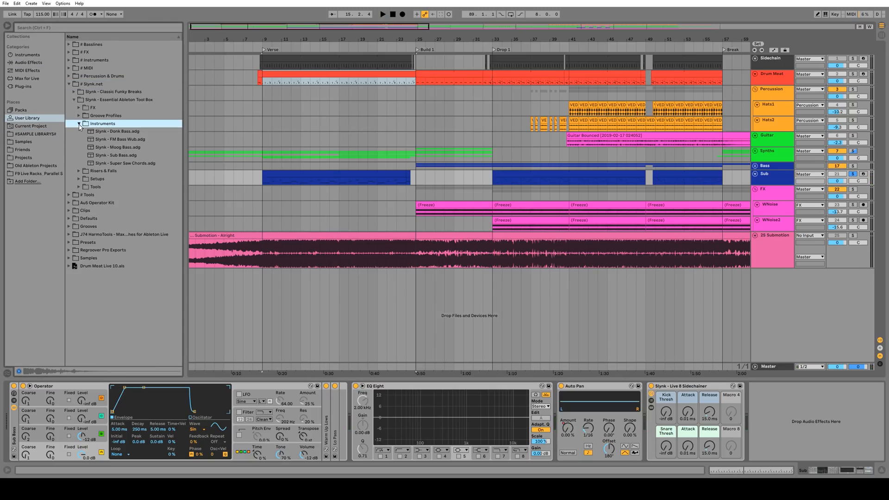
double_click(116, 156)
key(space)
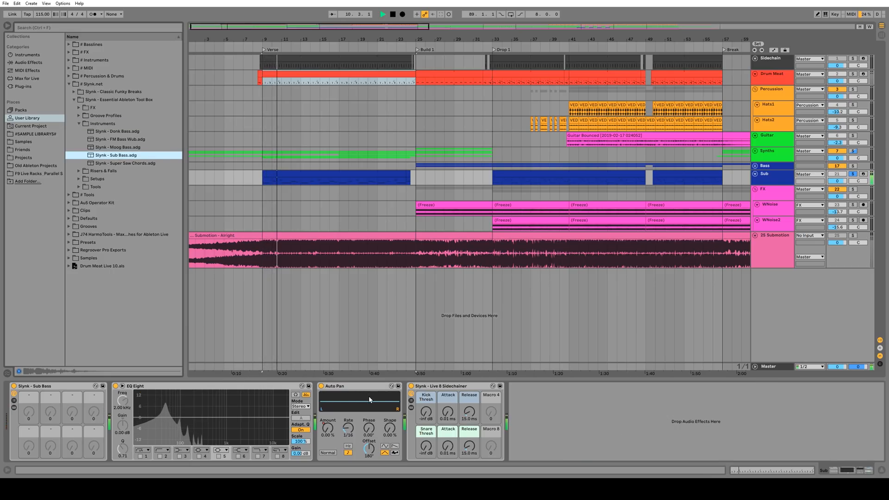
Step: Set the Sub track's volume to -3.2 dB and its Live 8 Sidechainer kick release to 25.0 ms, then listen
key(space)
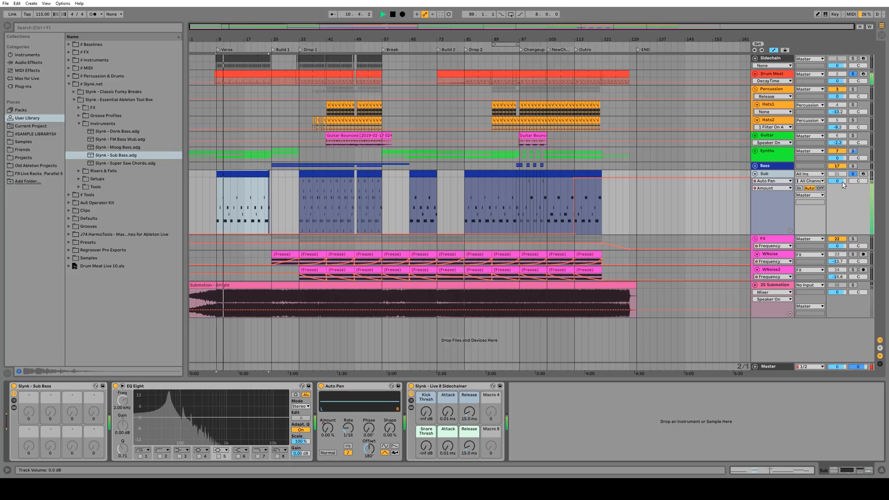
drag(837, 181, 841, 183)
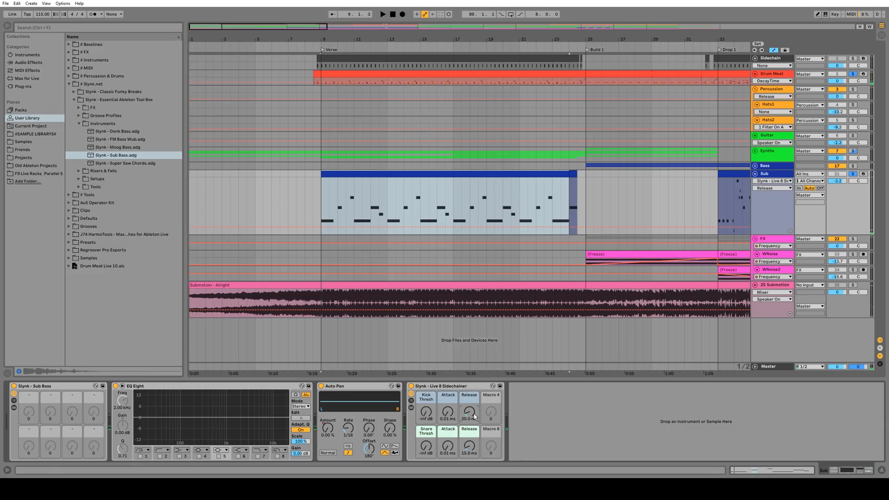
key(space)
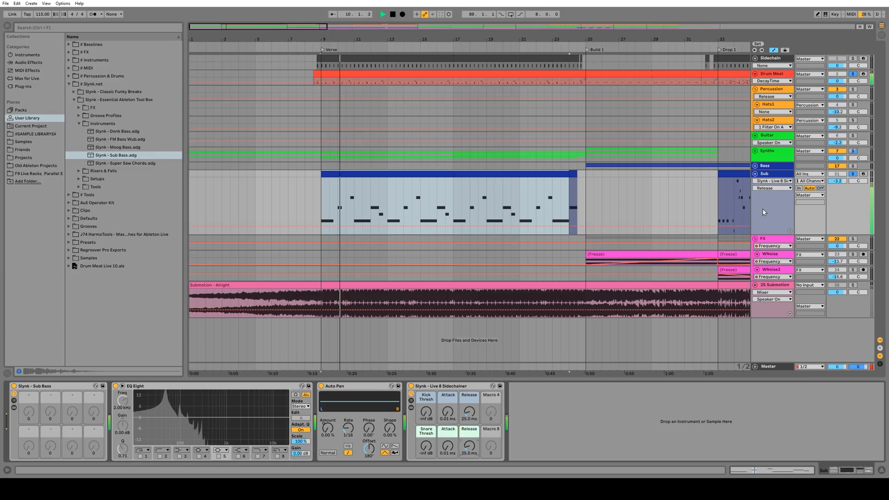
Step: Delete the Auto Filter, Glue Compressor and OTT from the Synths group
key(Tab)
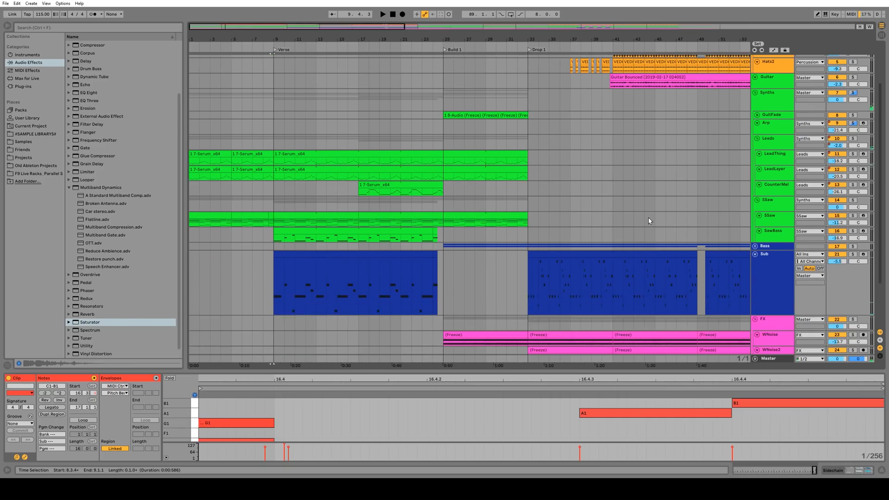
scroll(648, 220, down, 1)
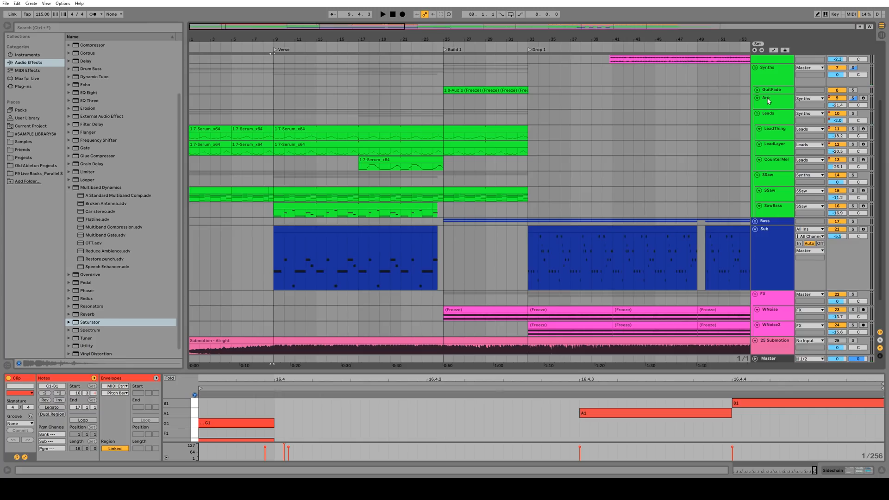
click(772, 78)
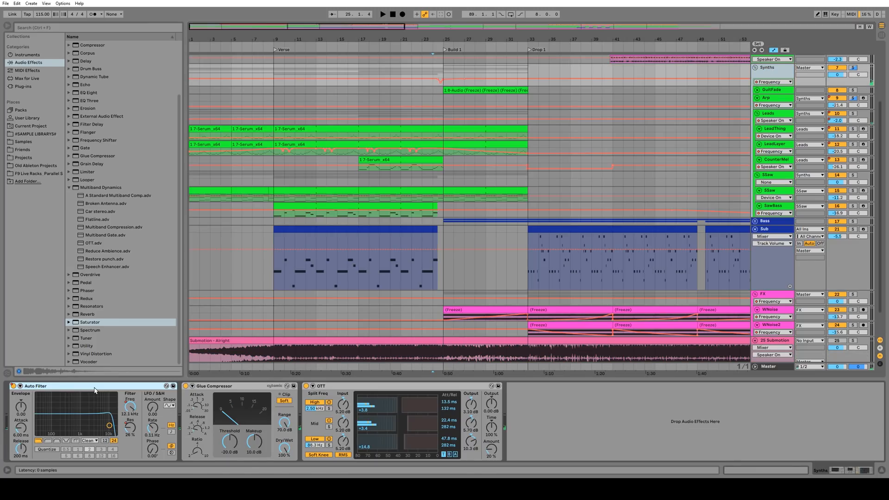
key(Delete)
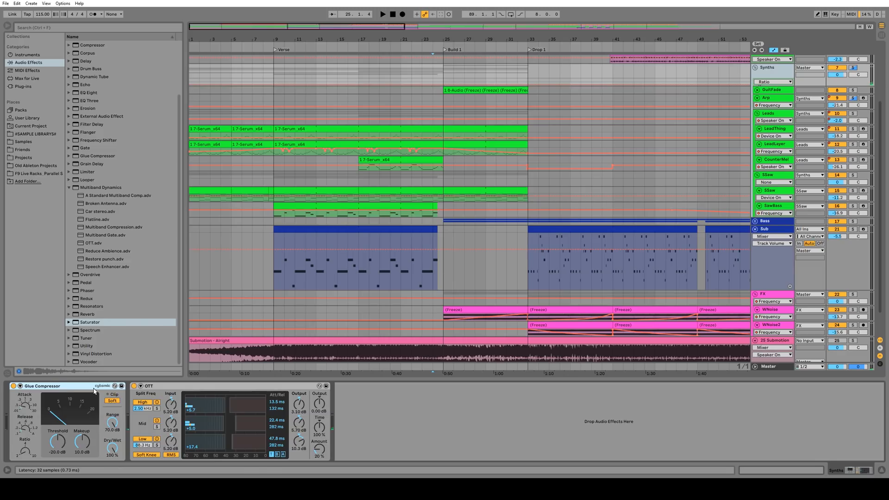
key(Delete)
key(Delete)
Step: Delete the track activator automation on CounterMel, LeadLayer and LeadThing, and the track volume automation on the Leads group
right_click(832, 160)
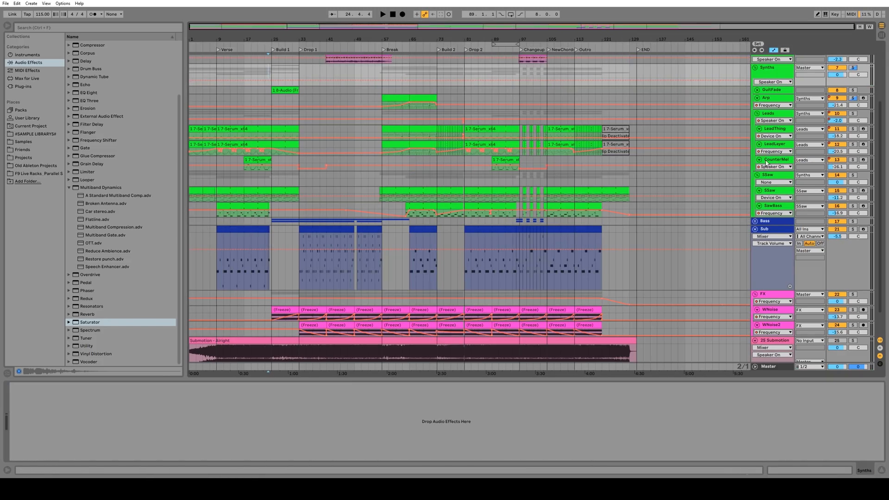
click(780, 161)
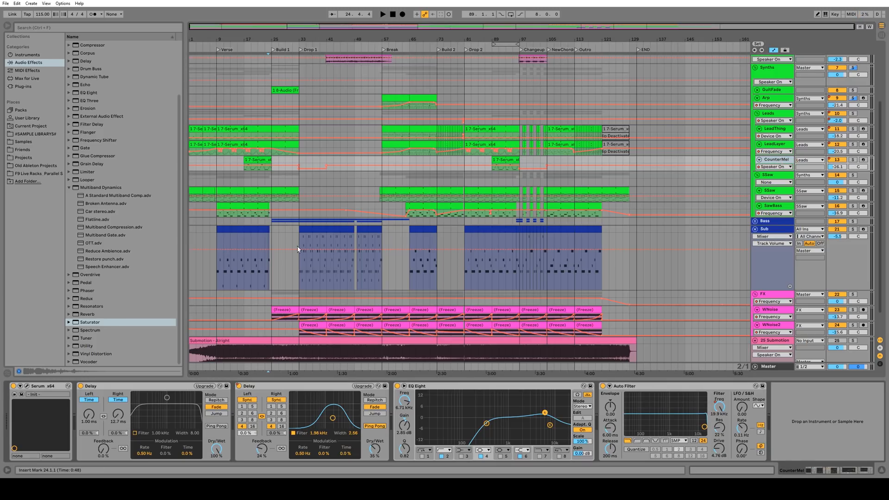
right_click(832, 160)
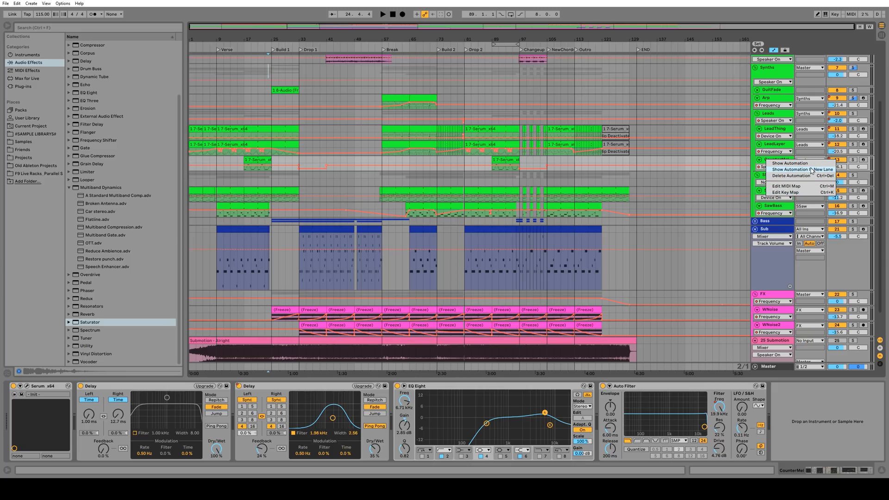
right_click(796, 145)
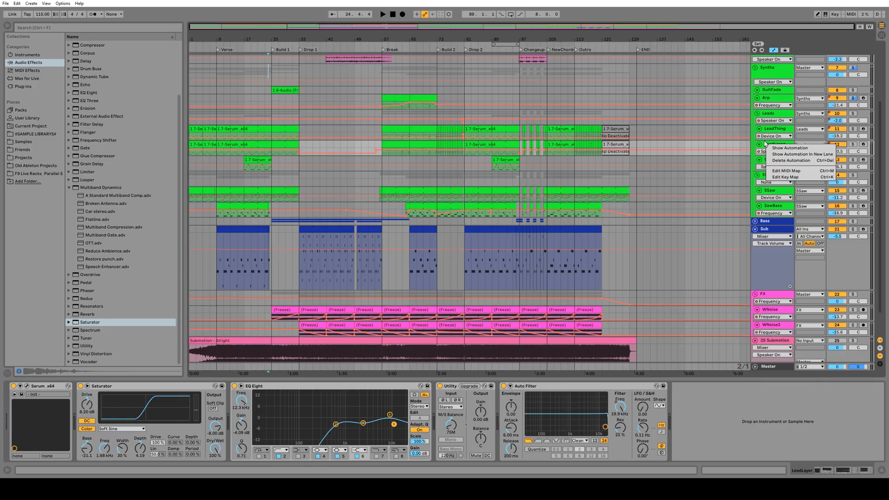
right_click(834, 130)
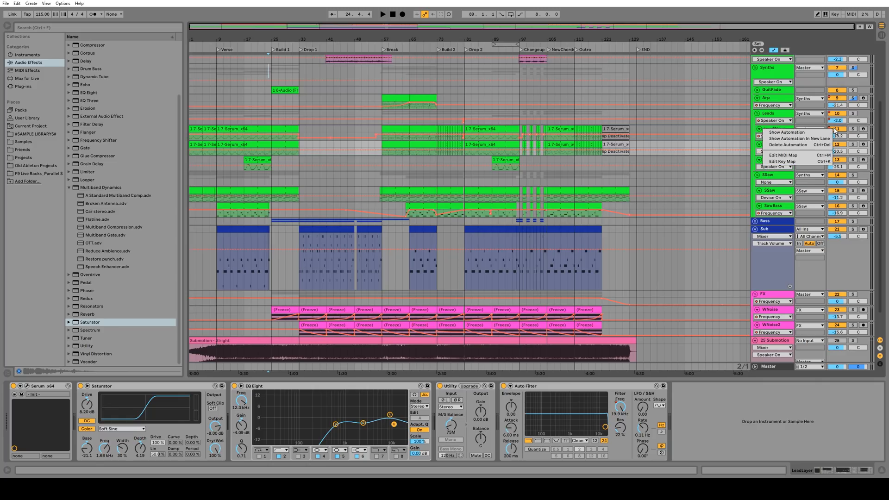
click(566, 127)
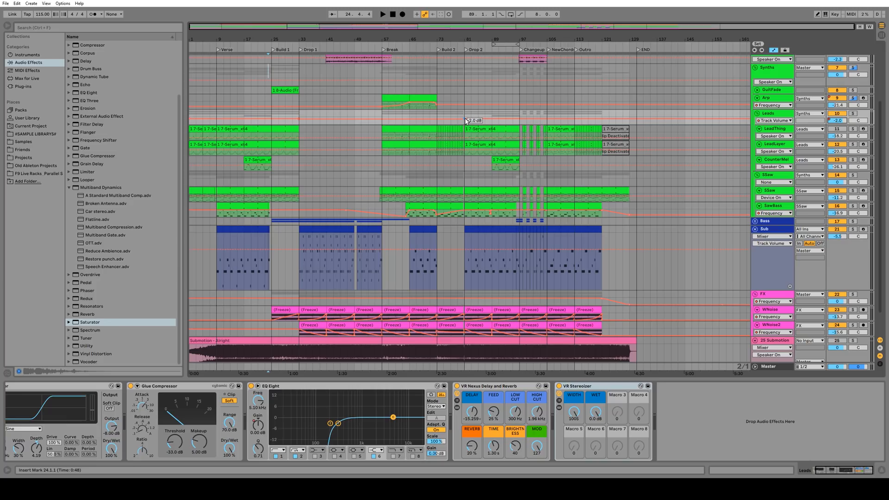
right_click(764, 121)
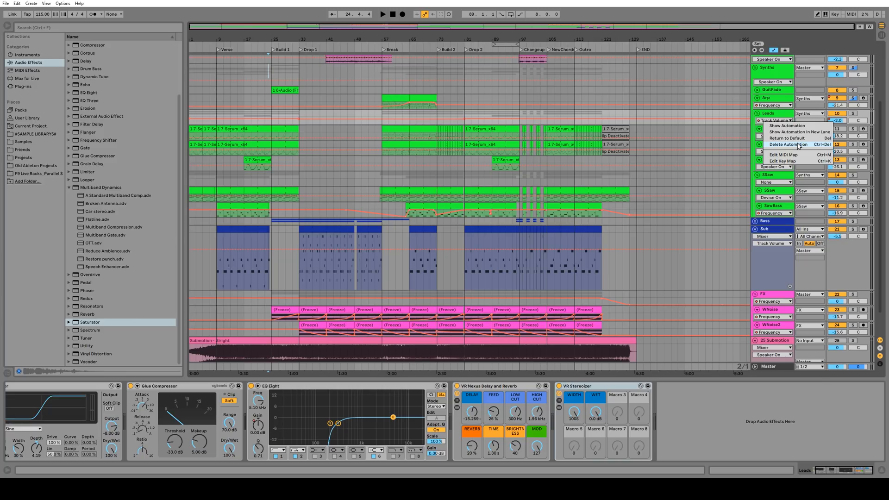
click(798, 145)
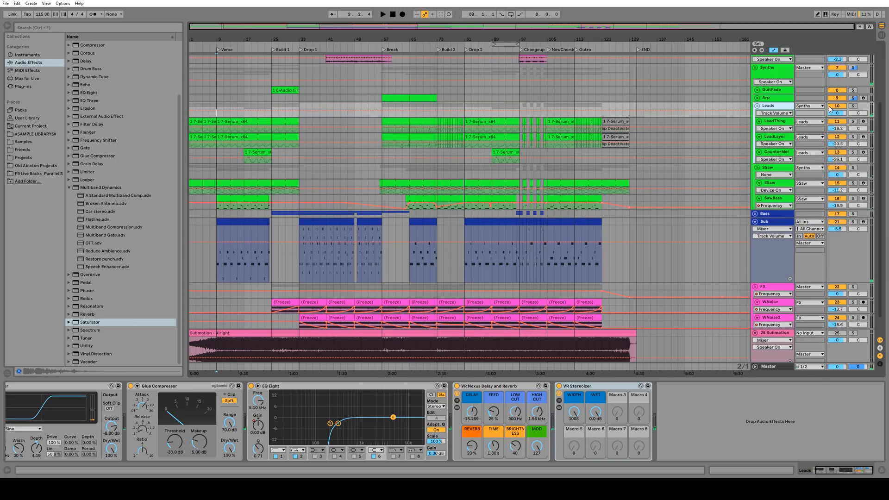
Step: Deactivate the GuitFade, Arp and Leads tracks and move the SSaw group out of the Synths group
click(836, 106)
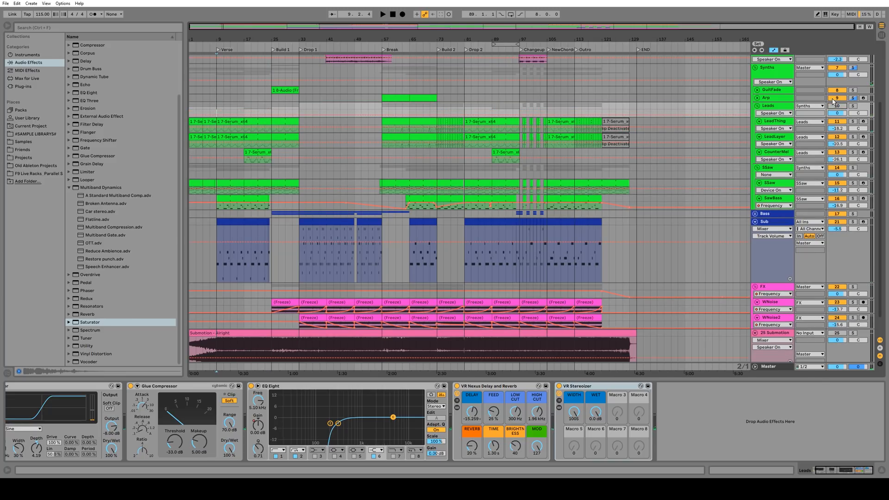
click(767, 171)
mouse_move(769, 171)
mouse_down()
mouse_move(762, 215)
mouse_move(767, 162)
mouse_up()
Step: Color the SSaw group blue and assign that color to its grouped tracks and clips
right_click(769, 162)
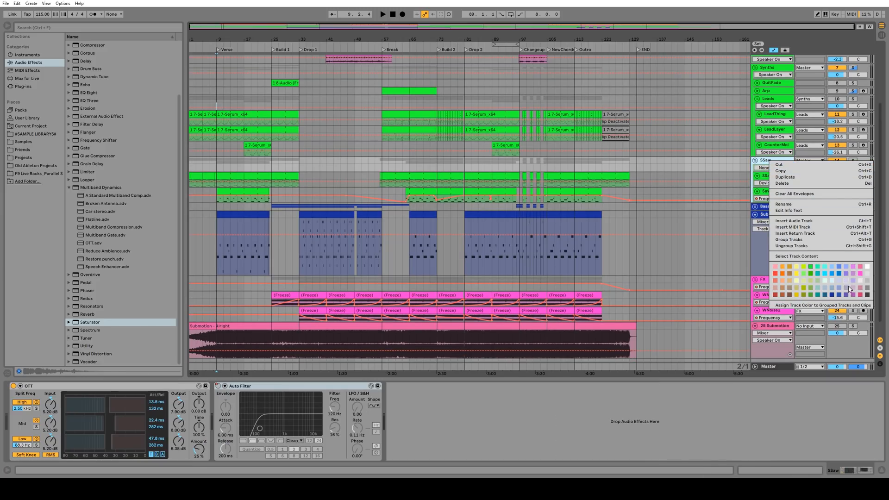
click(852, 273)
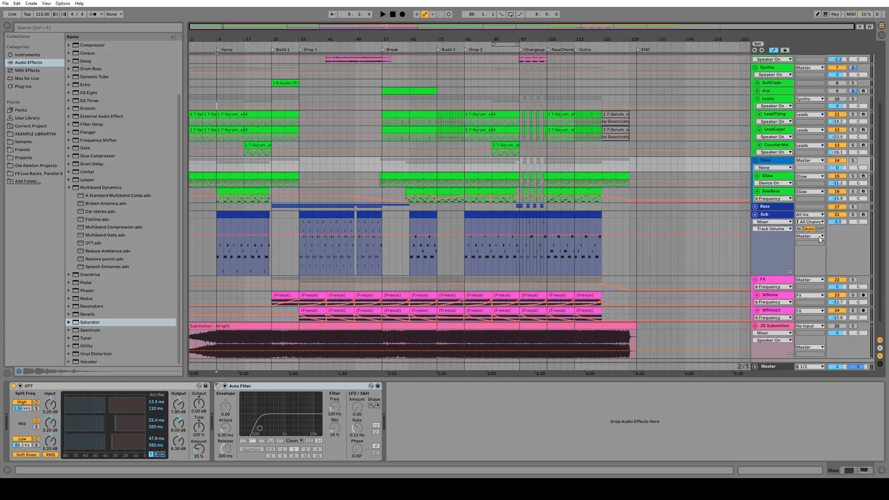
right_click(776, 162)
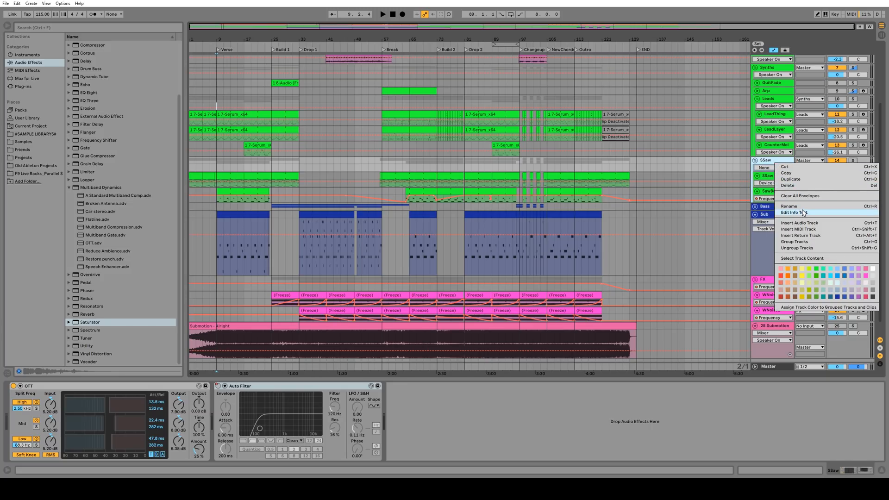
click(827, 307)
Step: Play the verse and solo the SSaw and SawBass tracks in turn to hear each layer
key(space)
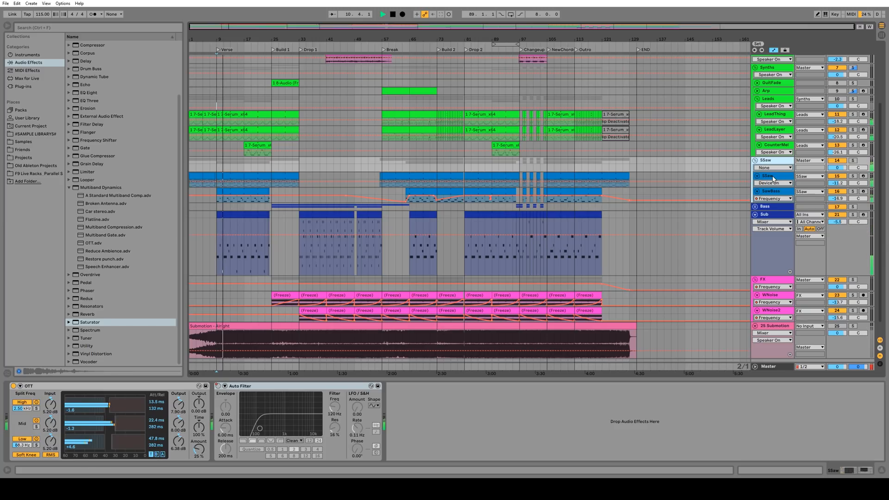
click(853, 176)
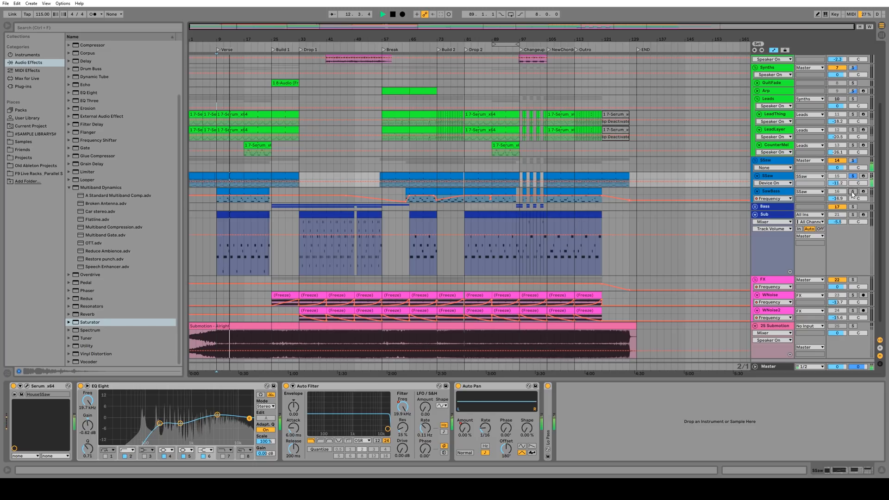
click(852, 192)
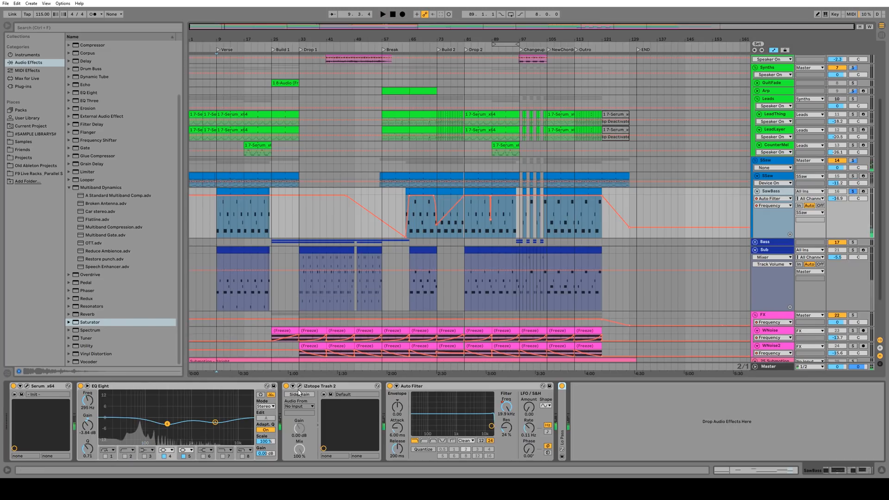
Step: Bypass iZotope Trash 2 on the SawBass track and reset the track's volume to 0 dB
click(316, 387)
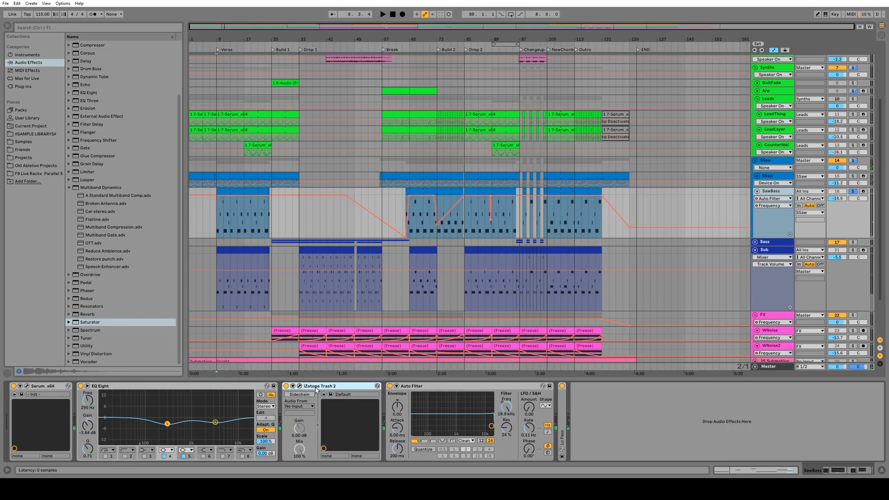
click(844, 199)
key(Delete)
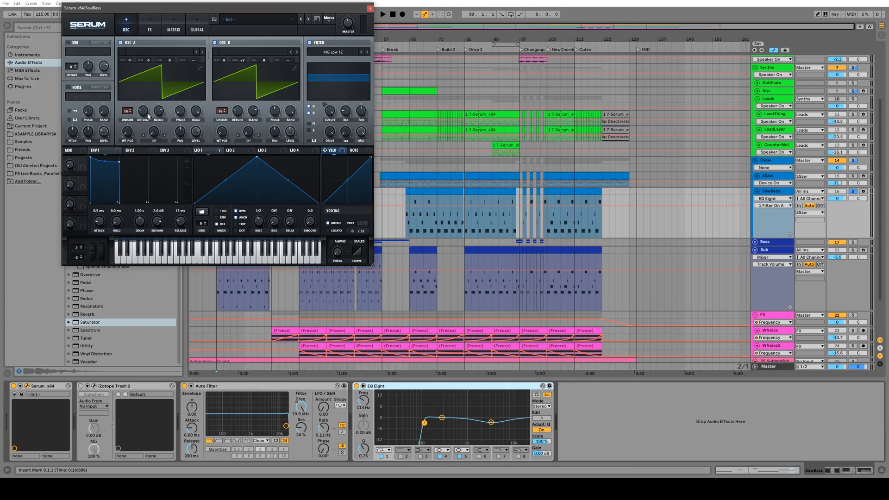
Step: In SawBass's Serum, set the unison to 1 on oscillator A and 2 on oscillator B, and turn off oscillator B
scroll(130, 113, down, 3)
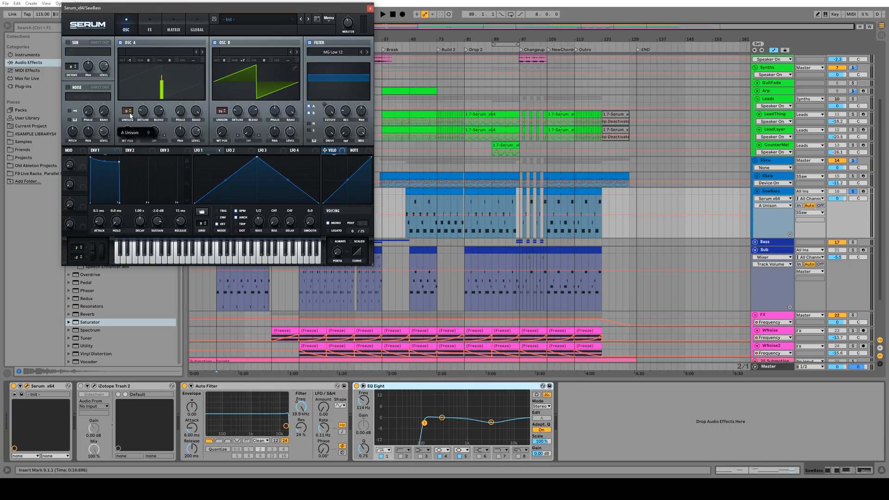
scroll(130, 113, down, 8)
scroll(223, 111, down, 9)
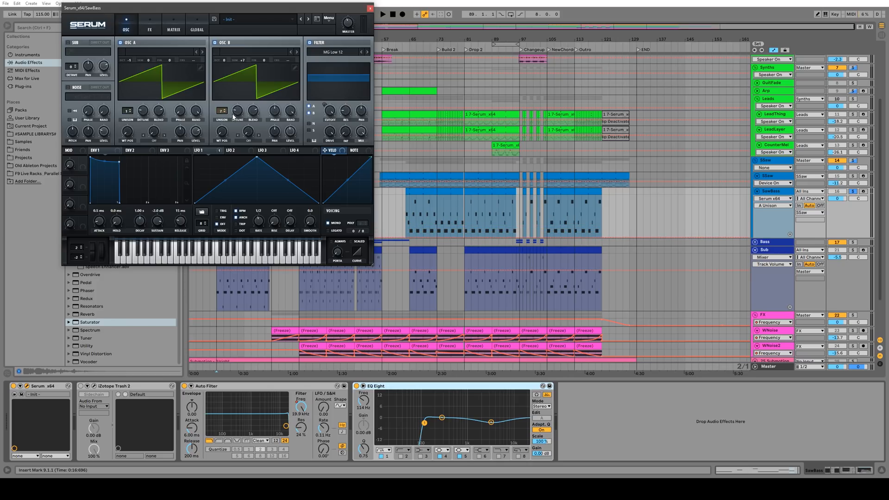
click(215, 42)
Step: Listen to the simplified SawBass sound and toggle Serum's filter
key(space)
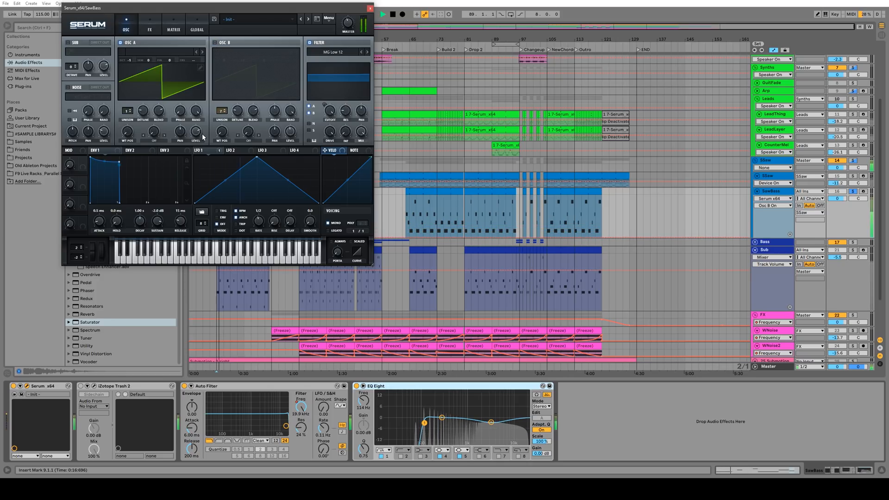
key(space)
click(309, 42)
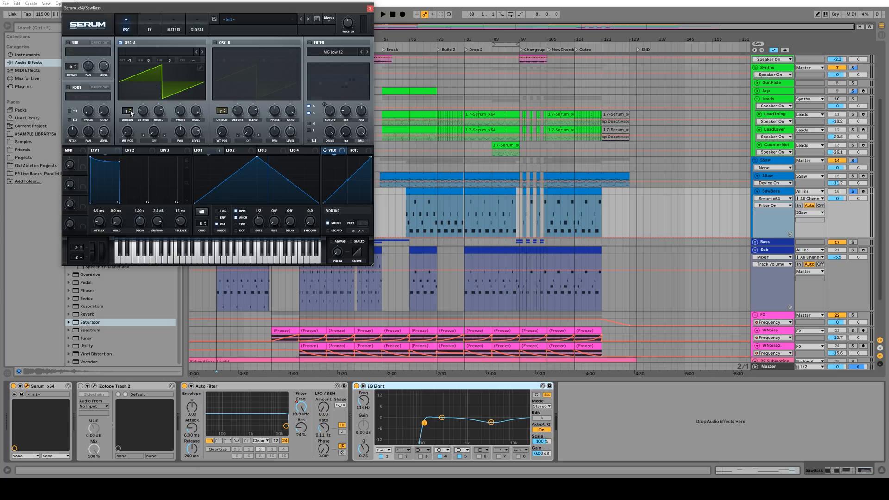
Step: In SawBass's Serum effects, turn off the compressor, EQ and distortion, checking the sound with the distortion on and off
key(space)
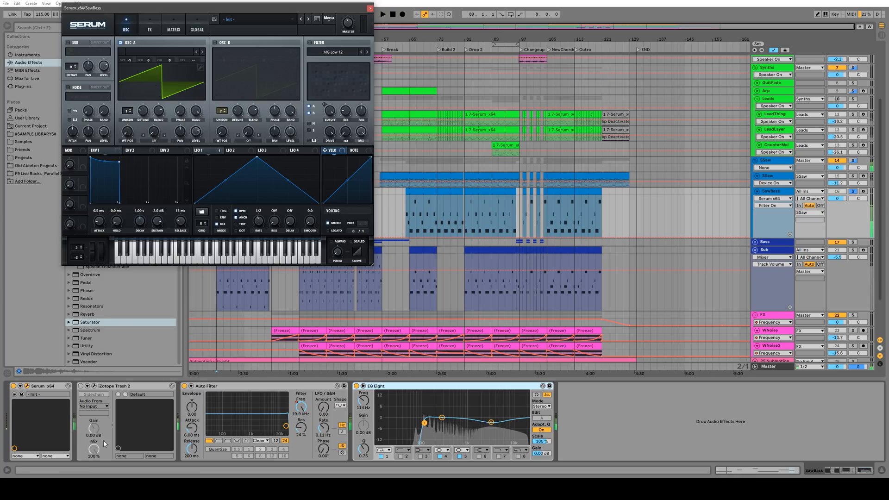
click(145, 32)
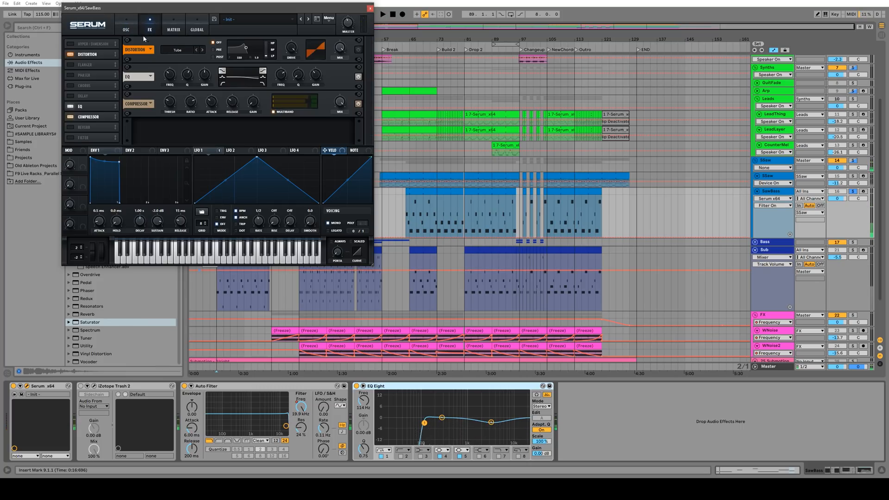
click(71, 118)
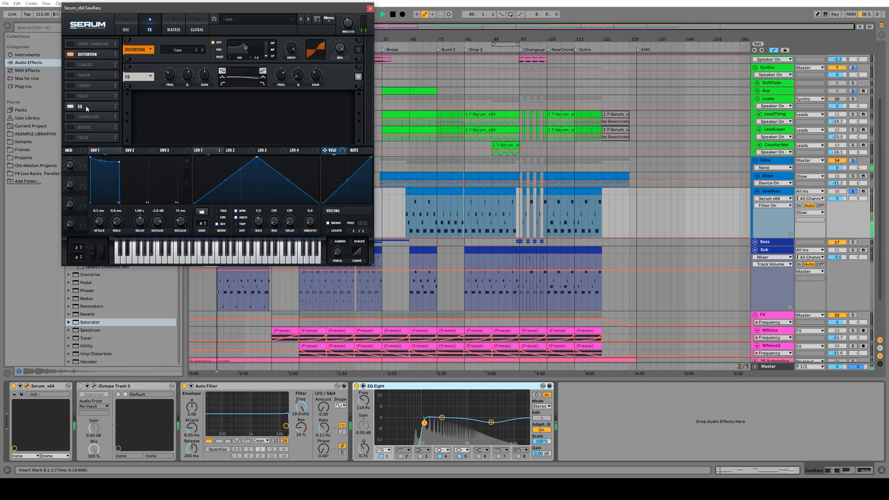
click(70, 107)
click(71, 55)
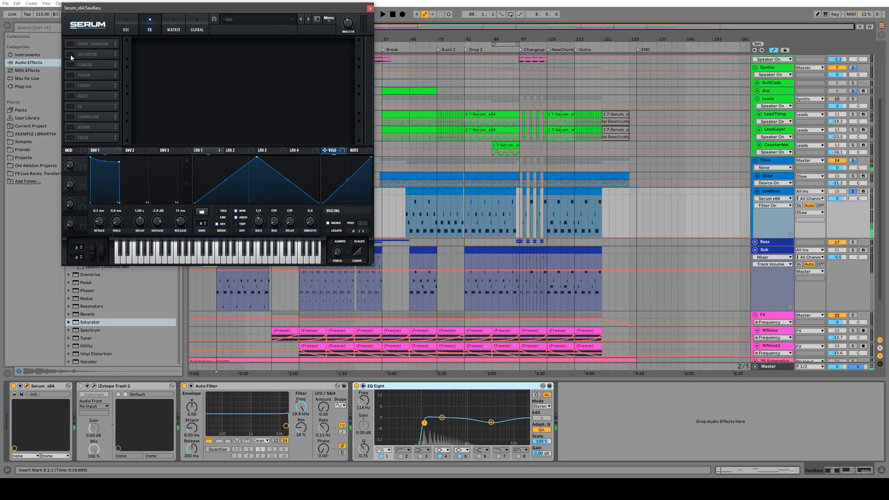
click(70, 54)
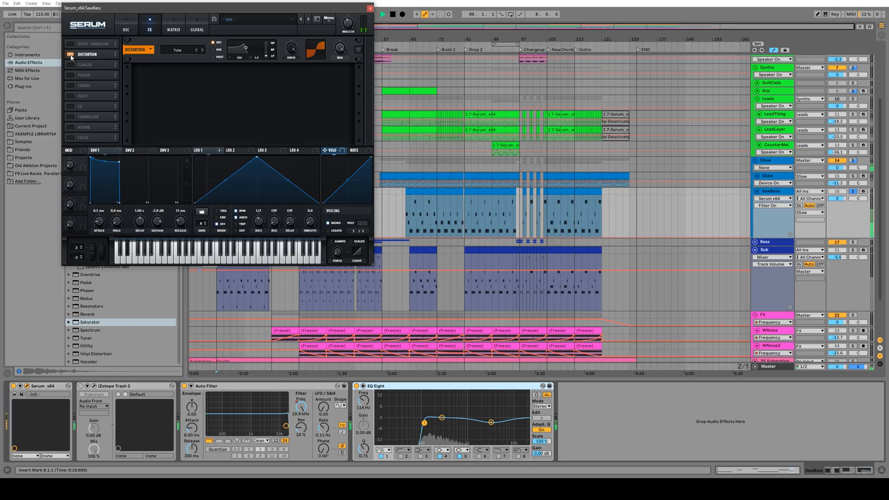
key(space)
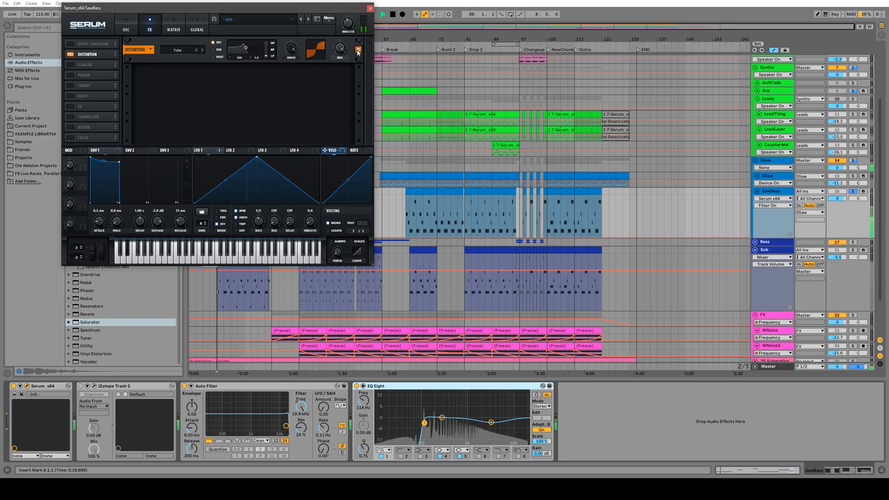
click(71, 54)
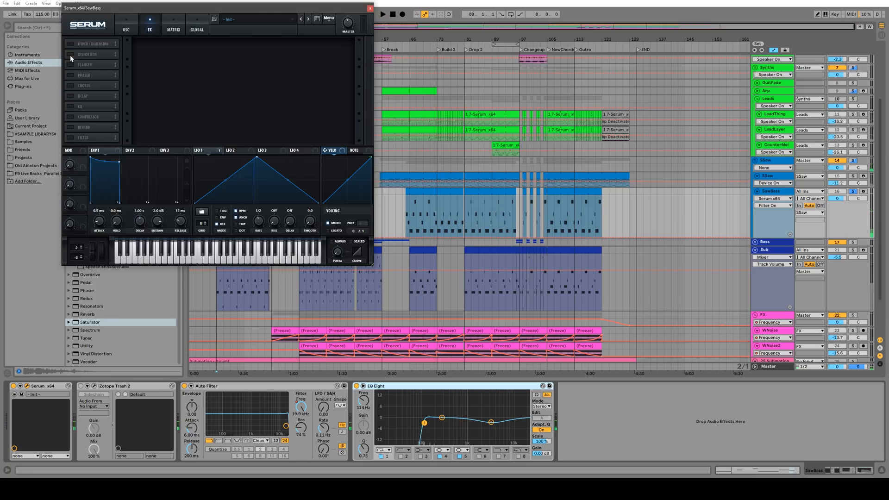
Step: Turn oscillator B back on with unison 1, set Serum's master volume to about 77%, and rebalance both oscillator levels
click(126, 28)
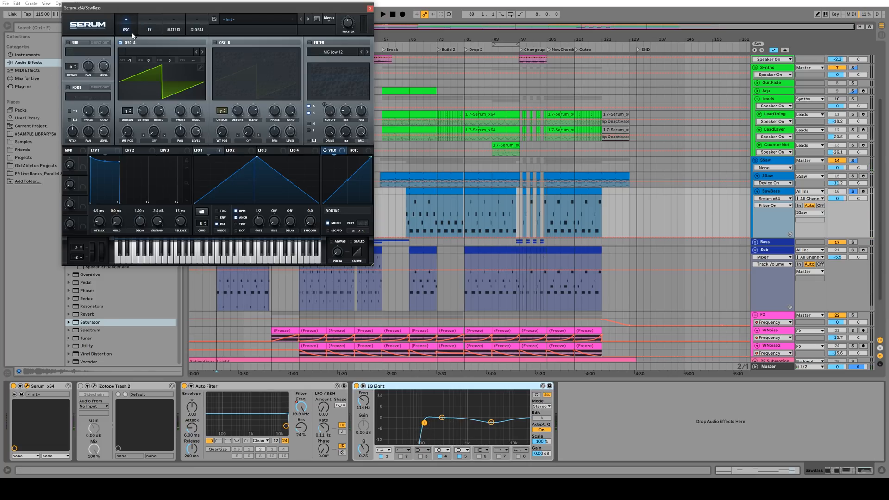
click(215, 42)
key(space)
drag(226, 112, 225, 133)
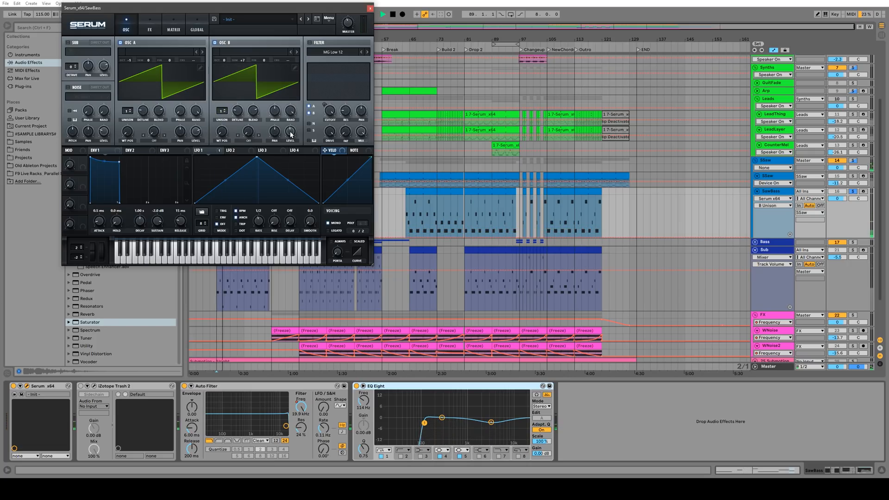
click(196, 121)
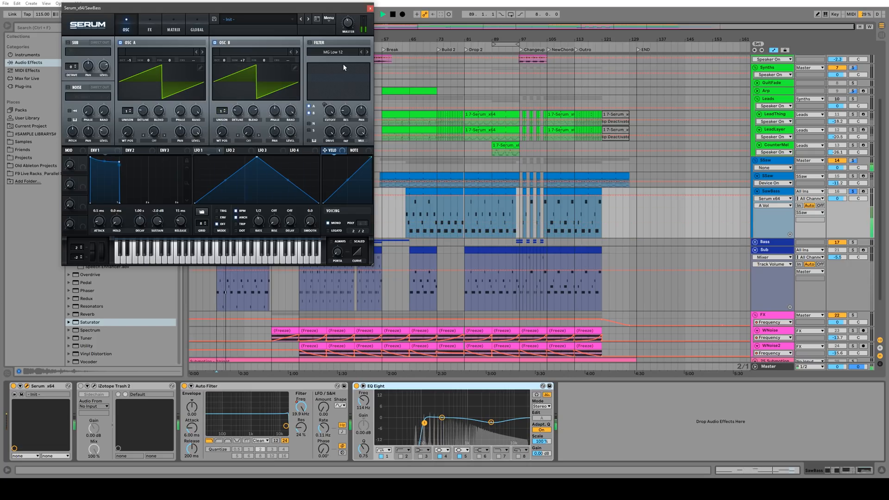
click(348, 22)
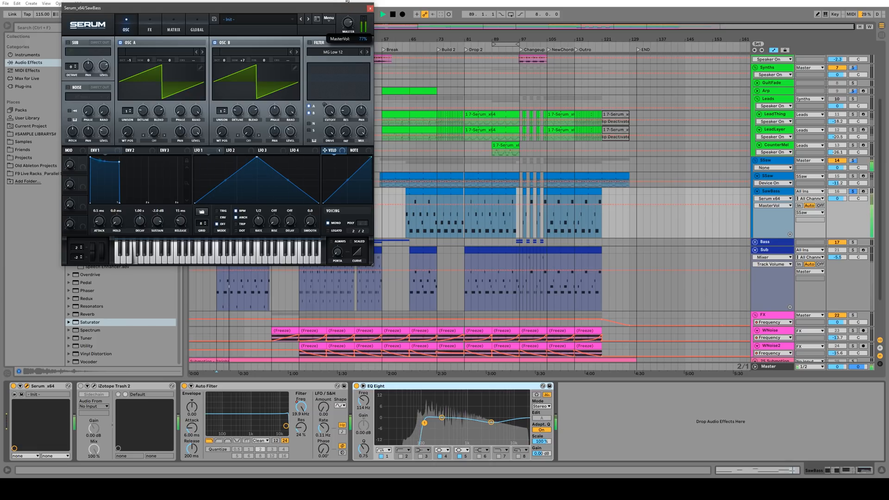
click(291, 122)
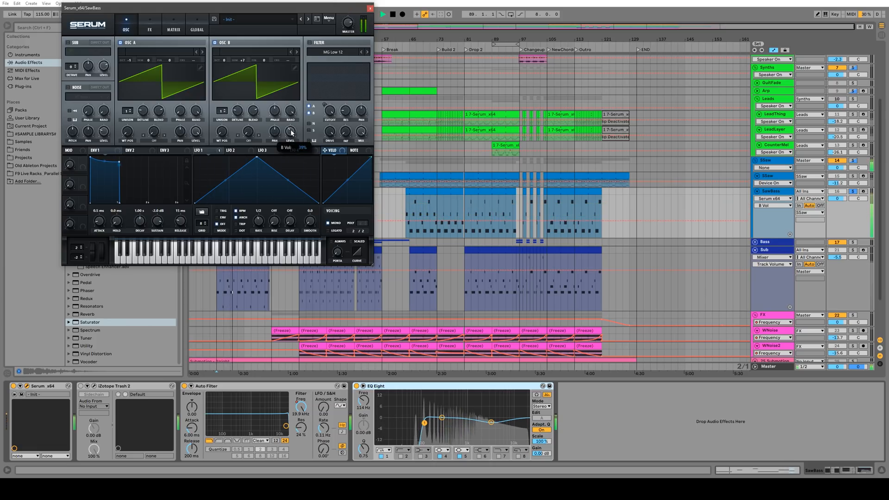
Step: Adjust oscillator A's phase and try its unison at 2 voices before returning it to 1
drag(180, 110, 181, 93)
key(space)
click(134, 112)
key(space)
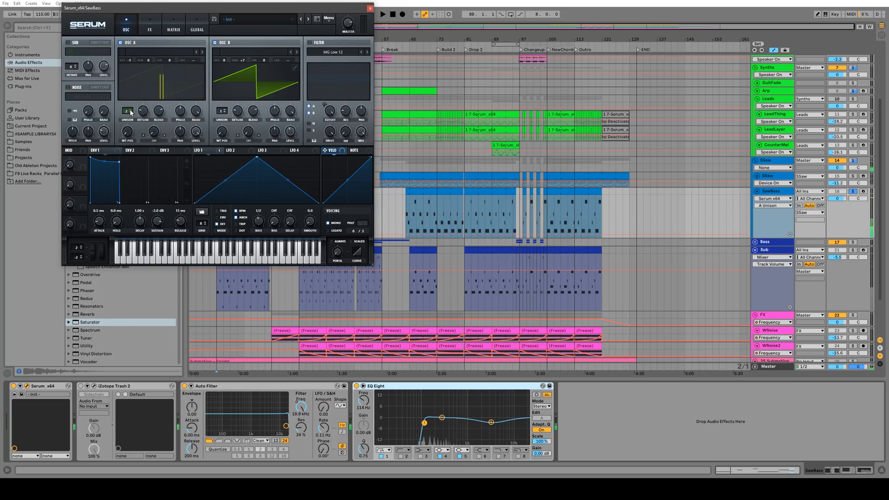
click(130, 115)
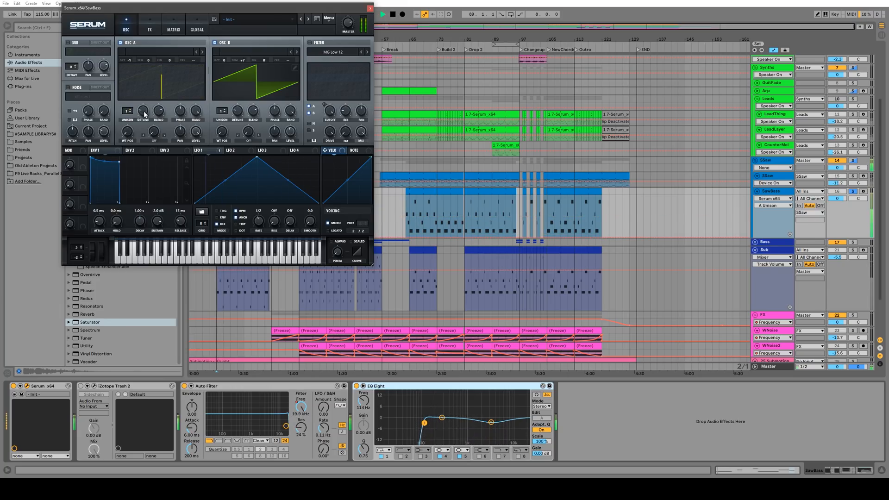
key(space)
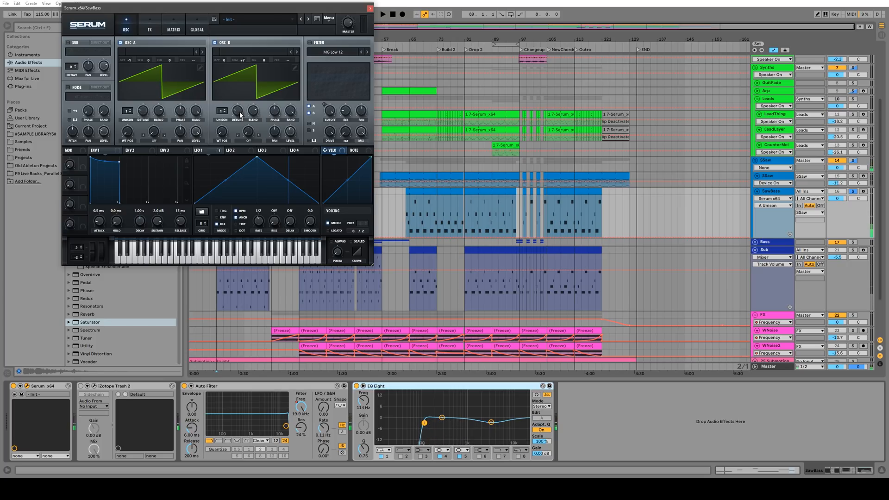
Step: Compare the SawBass sound with oscillator B off and on
click(215, 42)
key(space)
key(space)
click(215, 42)
key(space)
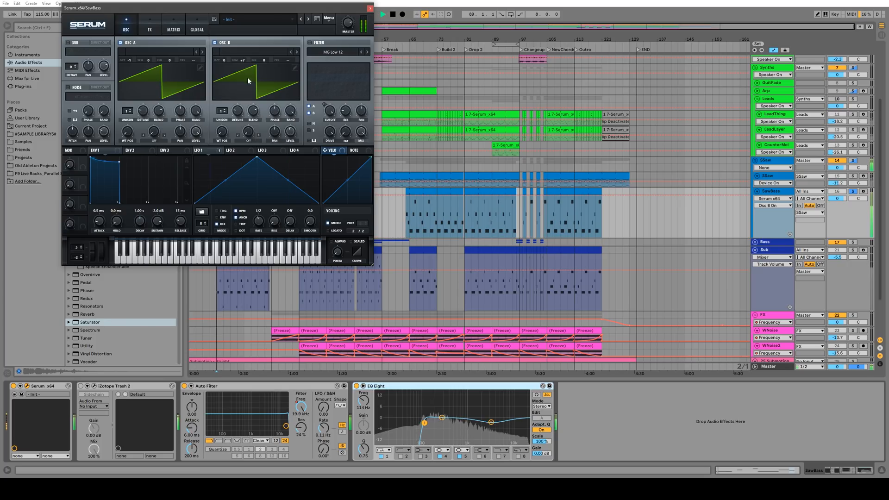
key(space)
Step: Redraw the second half of oscillator B's saw waveform as a flat line at its minimum and listen to the result
click(294, 68)
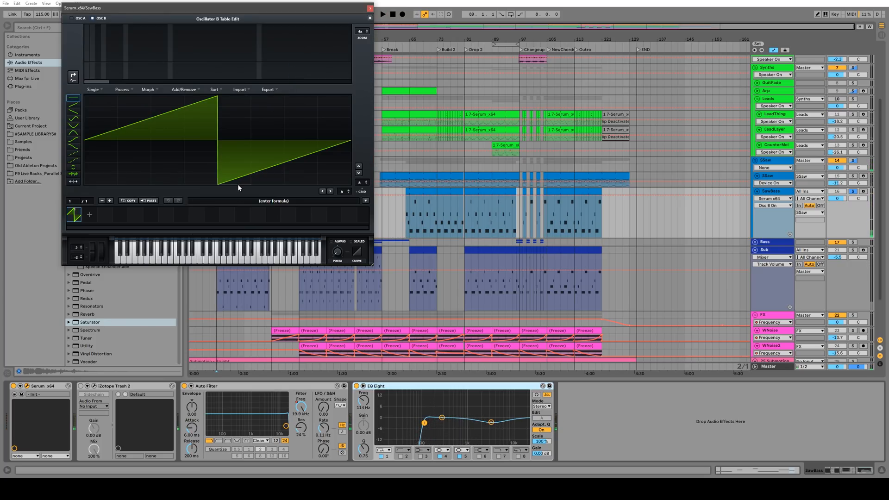
drag(238, 185, 351, 185)
click(370, 19)
key(space)
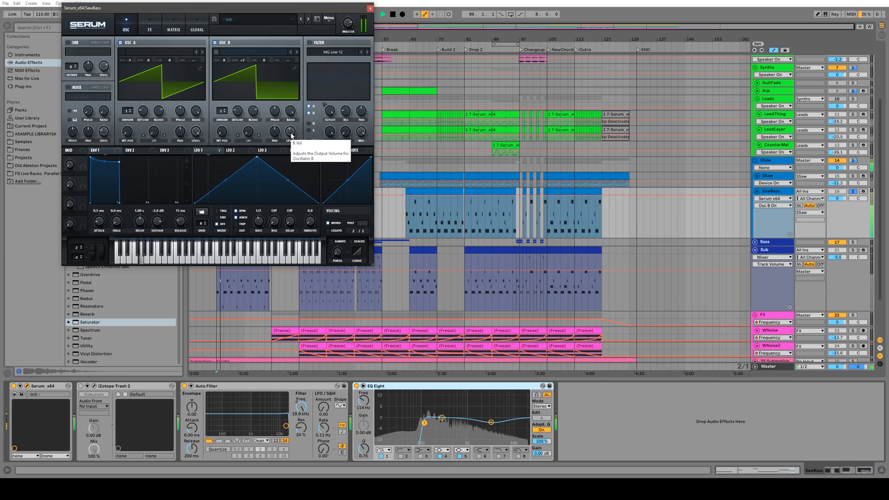
key(space)
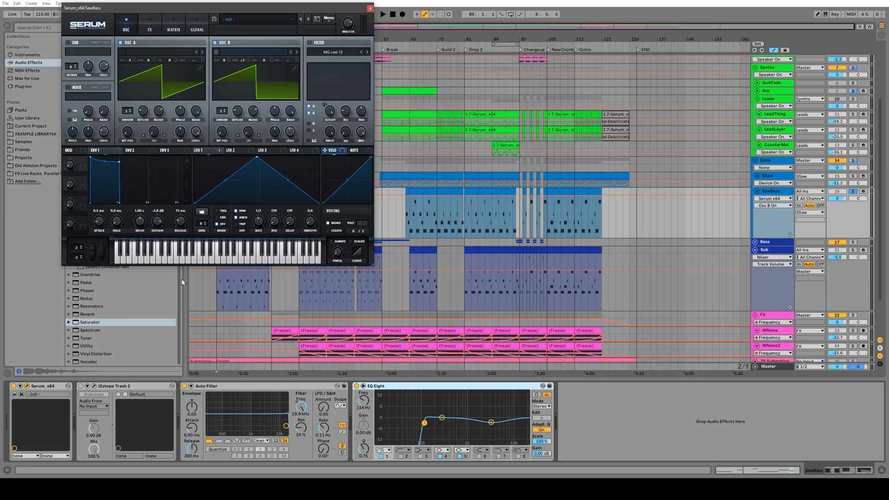
key(space)
key(space)
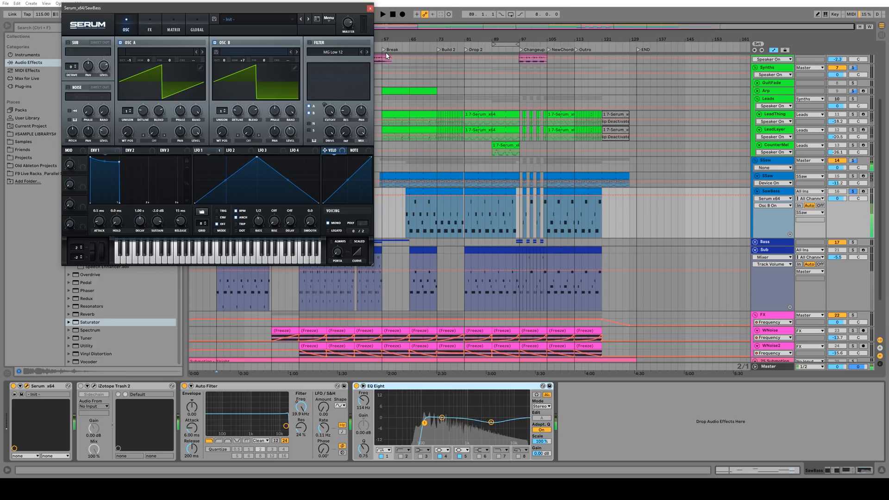
Step: Insert the OTT multiband preset after Serum on SawBass and raise its mid band's upper threshold while listening
click(370, 8)
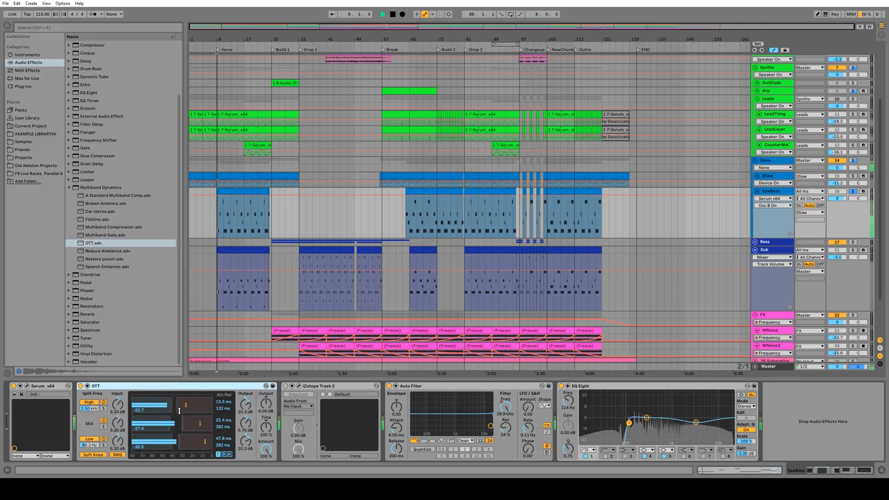
key(space)
key(space)
drag(192, 424, 201, 423)
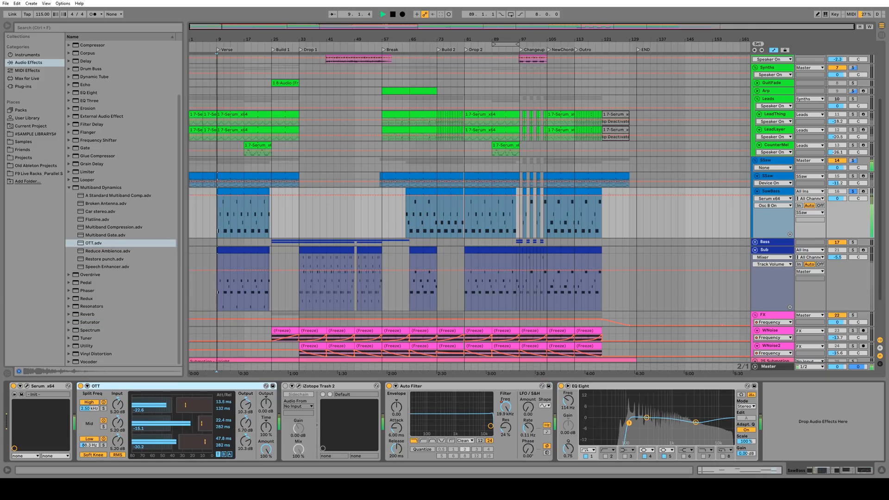
key(space)
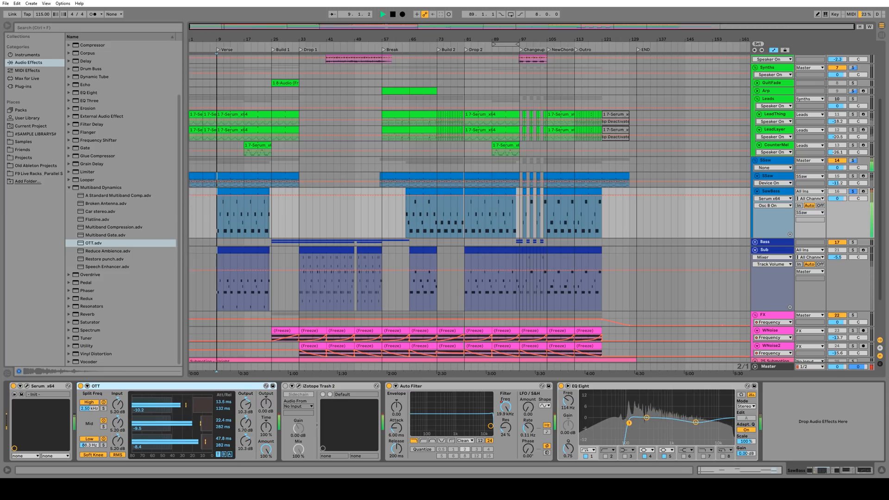
Step: Compare SawBass with iZotope Trash 2 on and off, and delete Trash 2 from the device chain
click(284, 391)
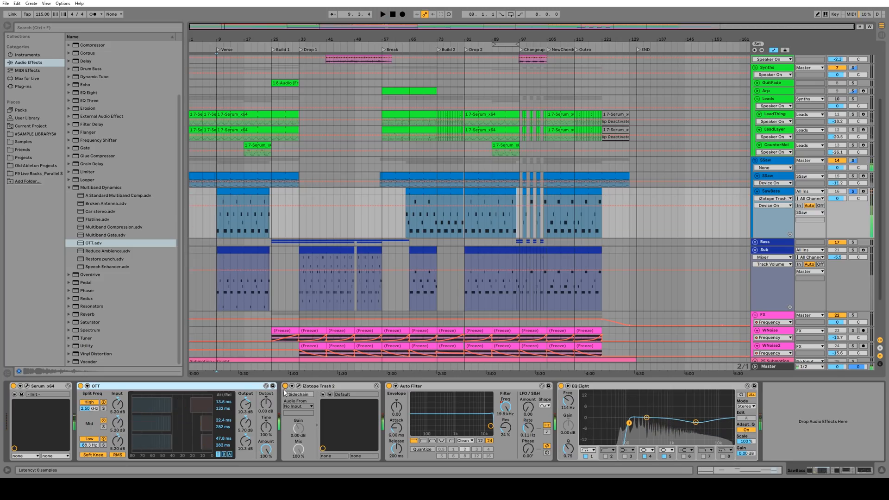
key(space)
click(332, 389)
key(space)
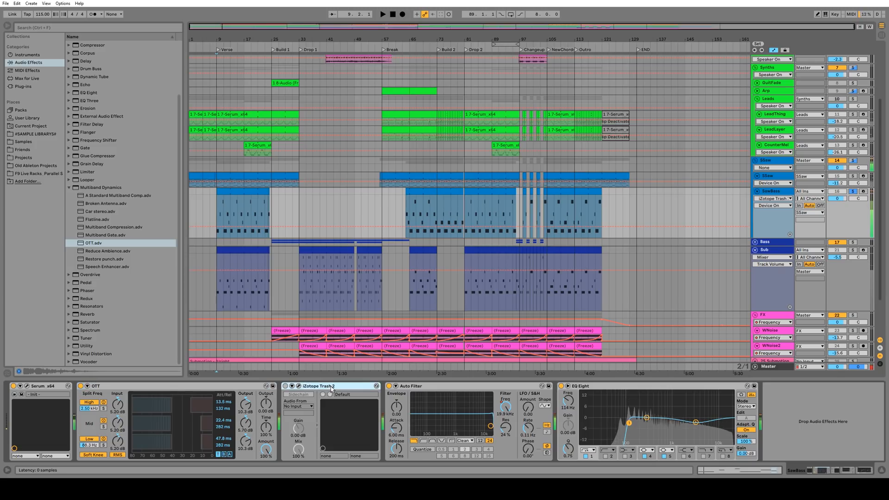
key(Delete)
key(space)
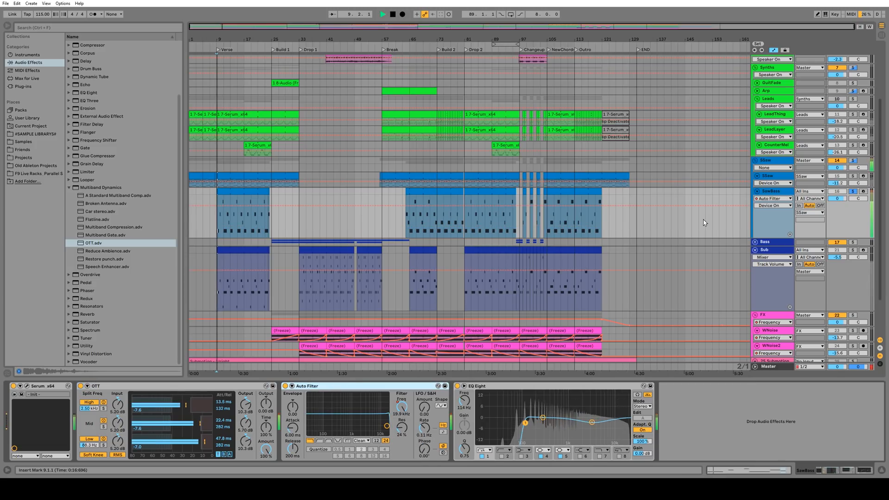
key(space)
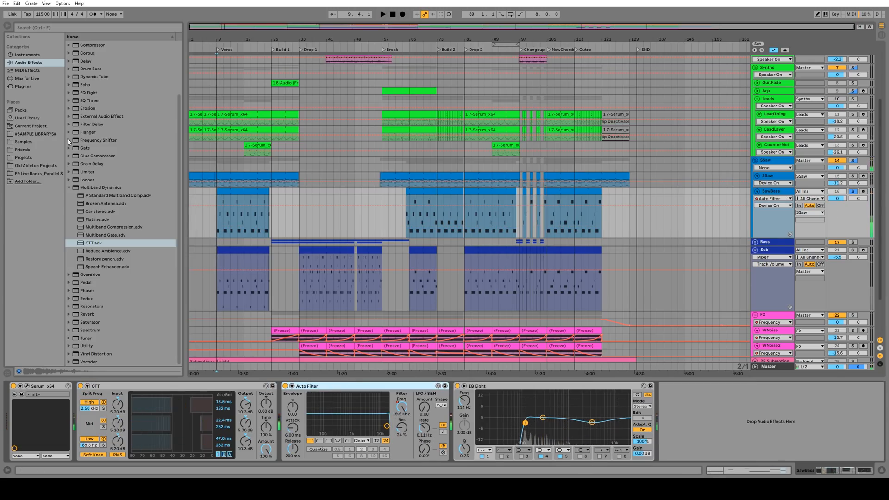
Step: Add a Glue Compressor after EQ Eight, and insert the Haas Polarity Widener (Multiband) before it with adjusted band widths
key(space)
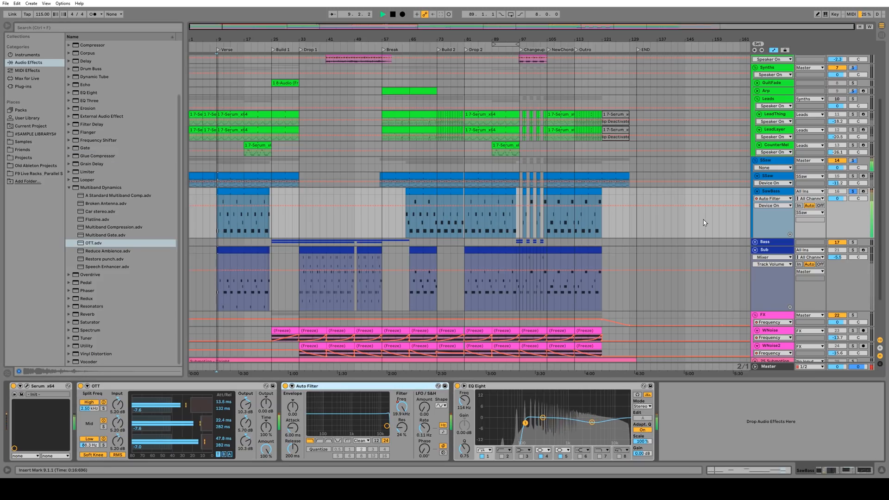
key(space)
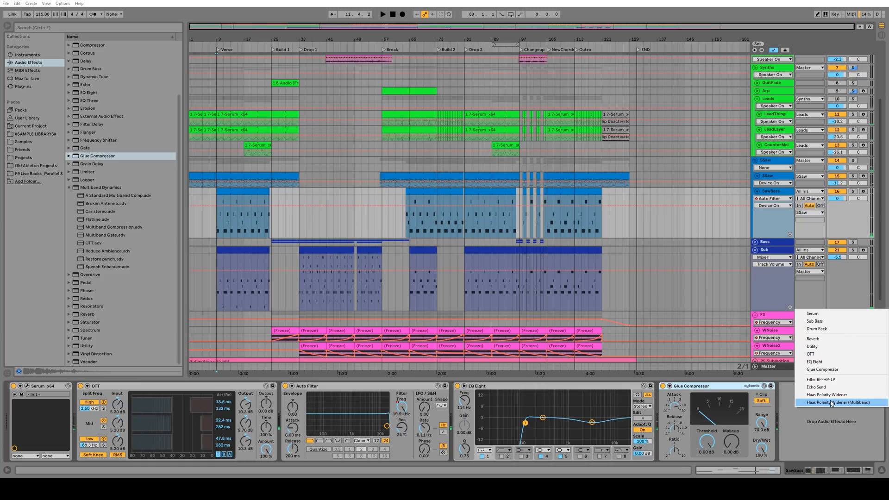
click(832, 404)
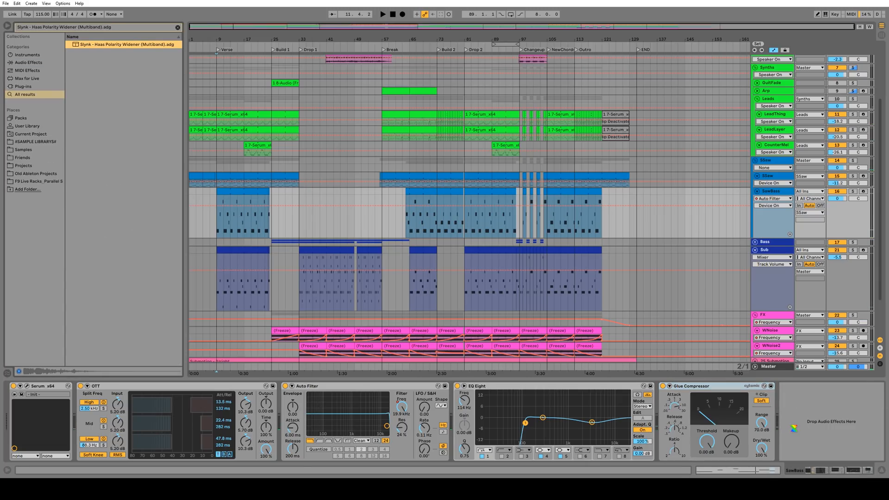
drag(815, 387, 703, 433)
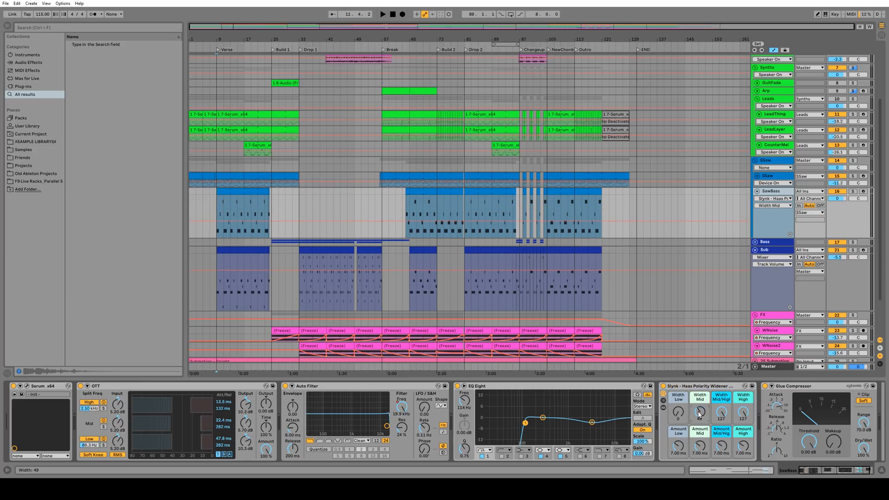
Step: Play the verse with the widened SawBass and add the Live 8 Sidechainer rack at the end of its chain
key(space)
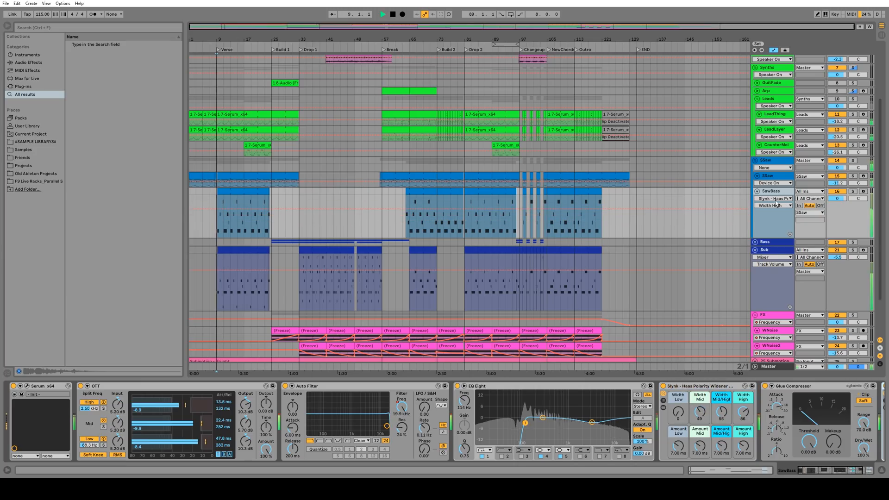
drag(810, 470, 839, 470)
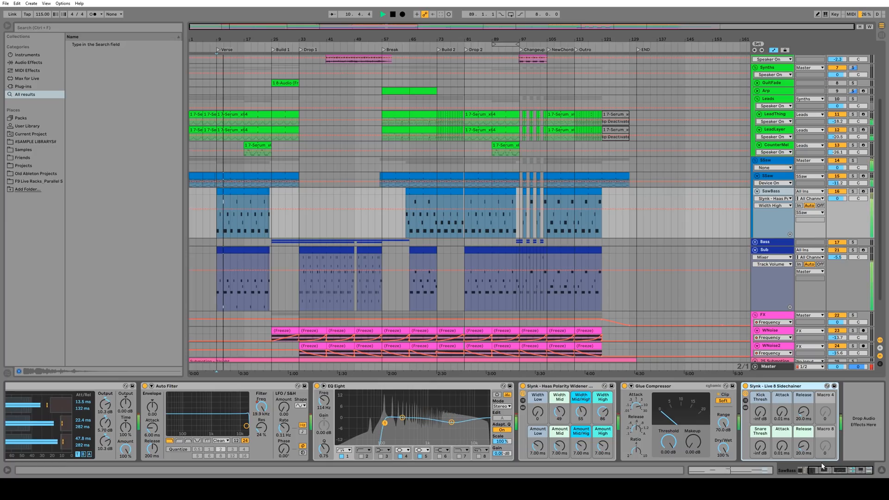
Step: Turn off oscillator B in SawBass's Serum, and toggle solo on the Sub track and SSaw group
click(812, 471)
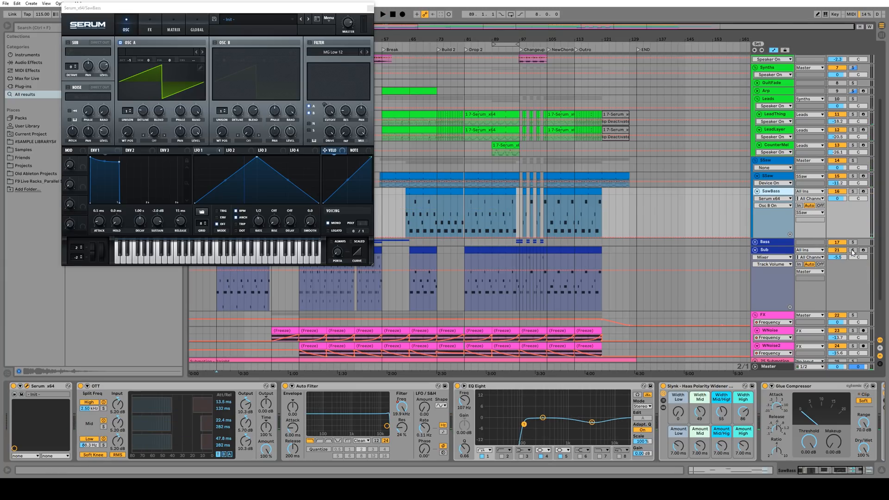
click(852, 250)
click(853, 161)
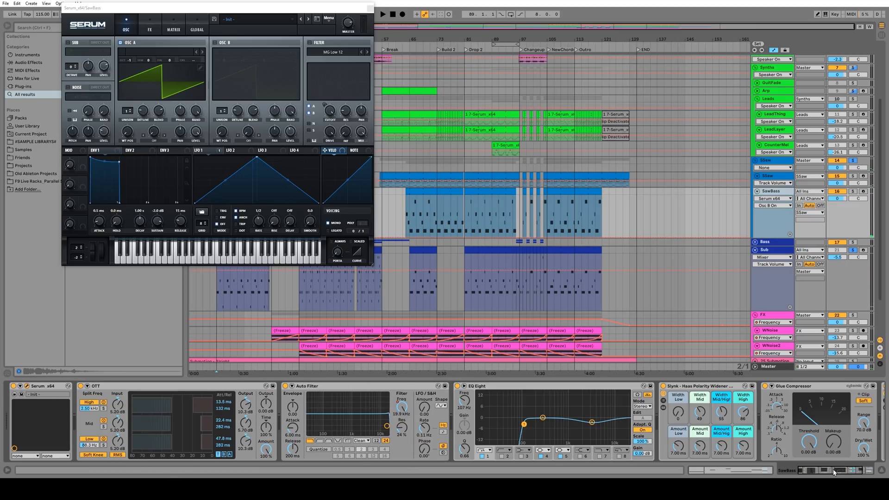
Step: Move the Live 8 Sidechainer rack from the end of SawBass's chain to the SSaw group and play the verse
click(833, 469)
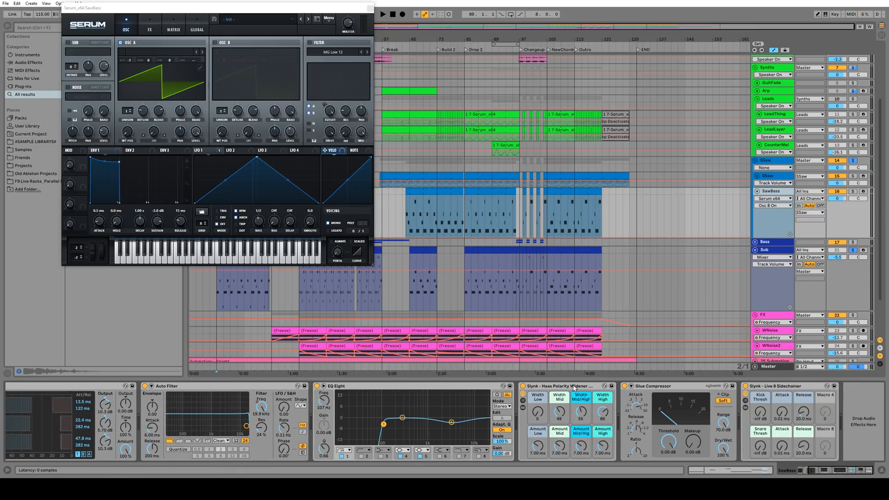
click(770, 390)
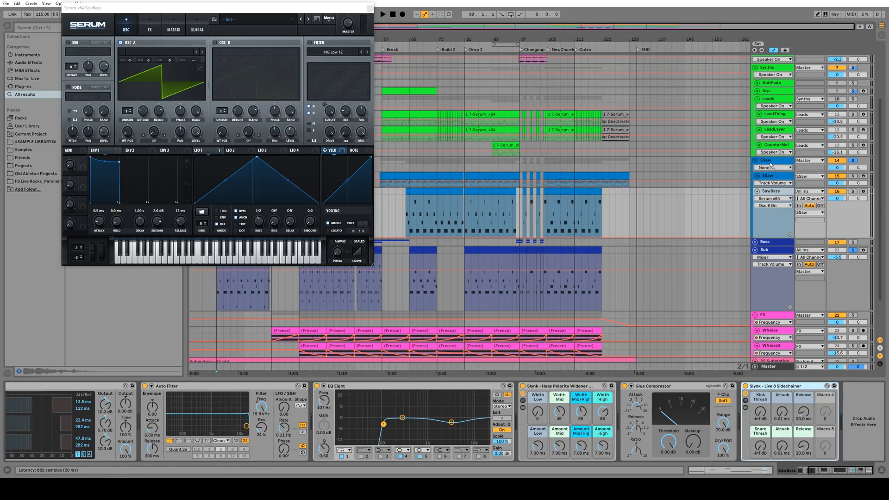
click(771, 161)
key(space)
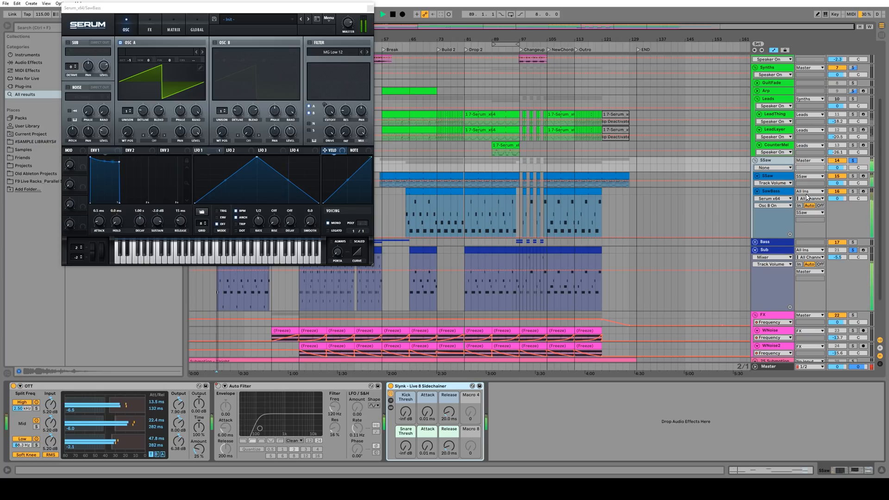
key(space)
Step: Delete the Glue Compressor from SawBass and OTT from the SSaw group, and play the verse to check the sound
click(777, 193)
click(682, 387)
click(108, 387)
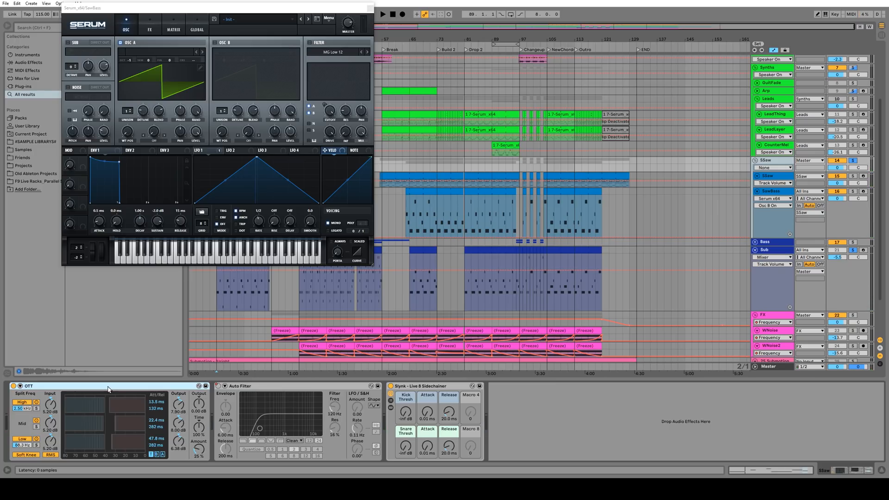
key(space)
key(space)
key(Delete)
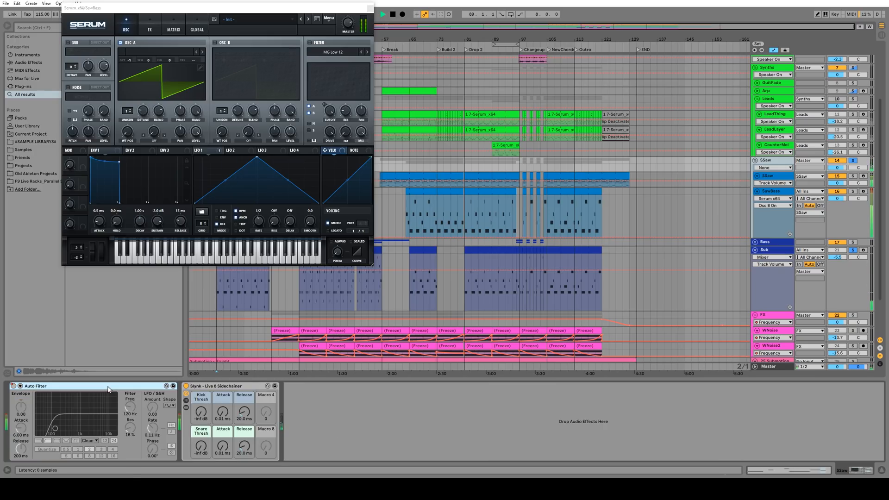
key(space)
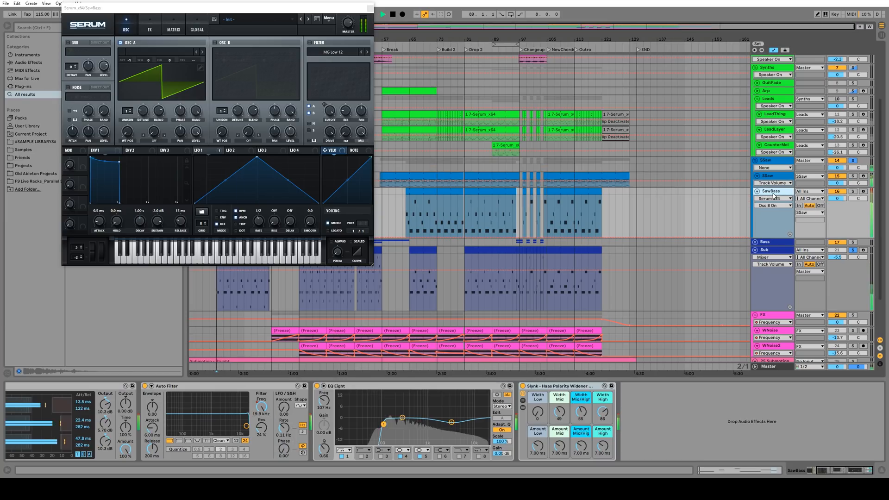
key(space)
Step: Open the SSaw track's Serum and adjust the unison detune of oscillators A and B
click(777, 179)
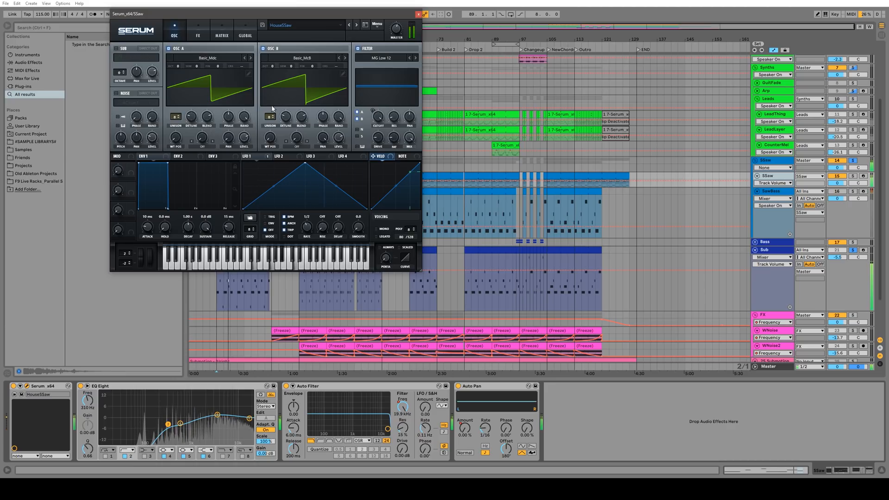
drag(192, 116, 192, 104)
drag(285, 116, 283, 107)
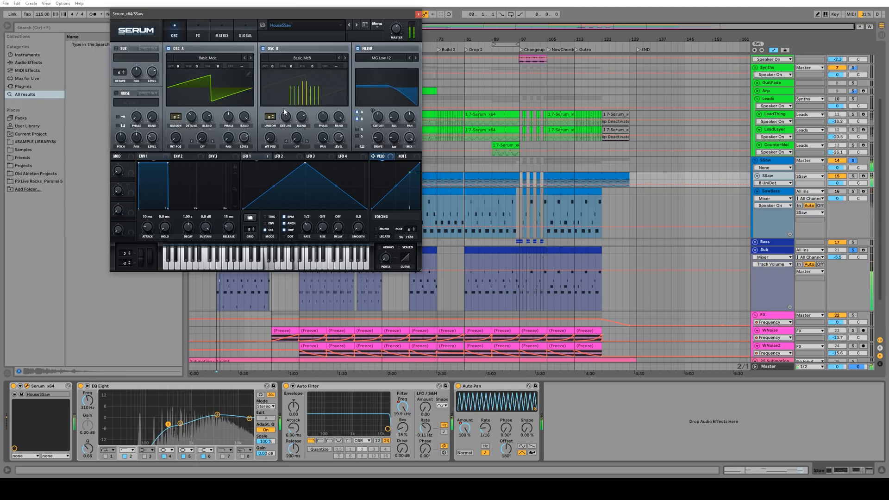
Step: In SSaw's Serum effects, enable the Compressor in multiband mode and turn off Hyper/Dimension after comparing it on and off
click(198, 34)
click(119, 123)
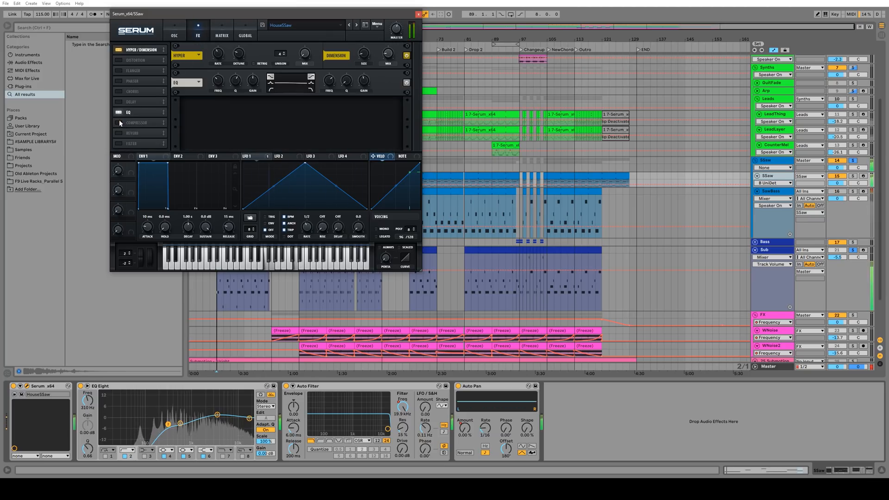
click(119, 123)
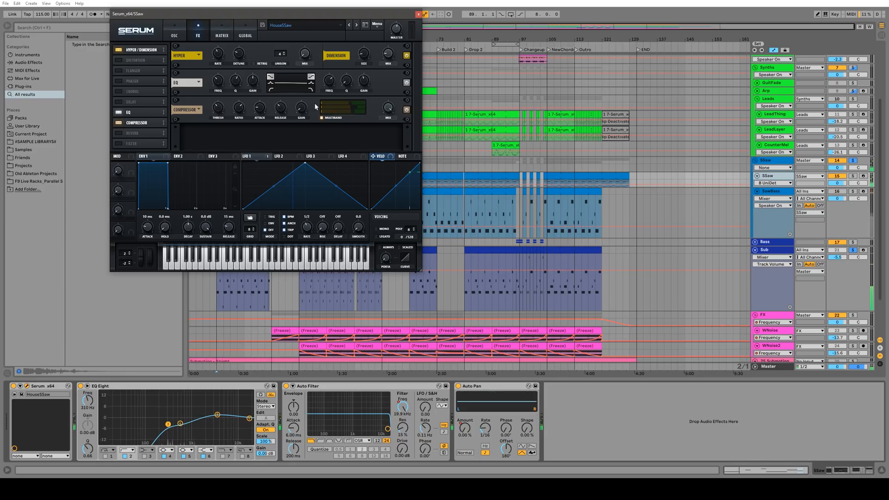
click(119, 51)
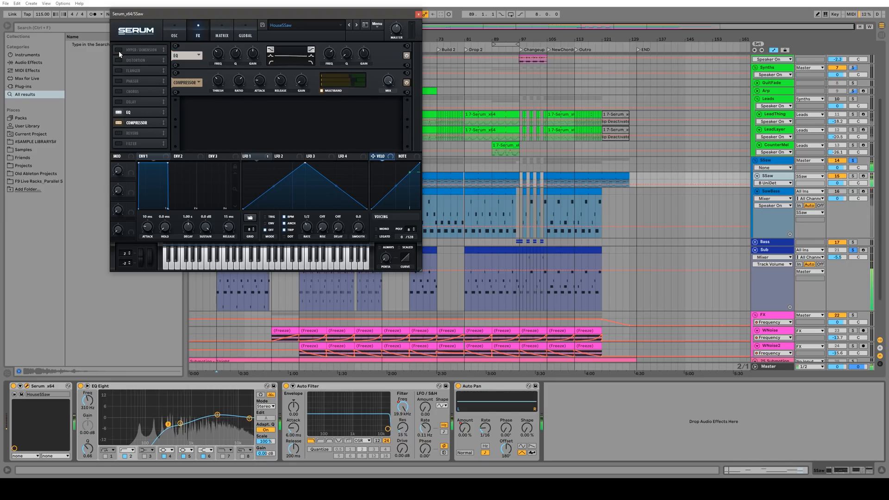
click(118, 51)
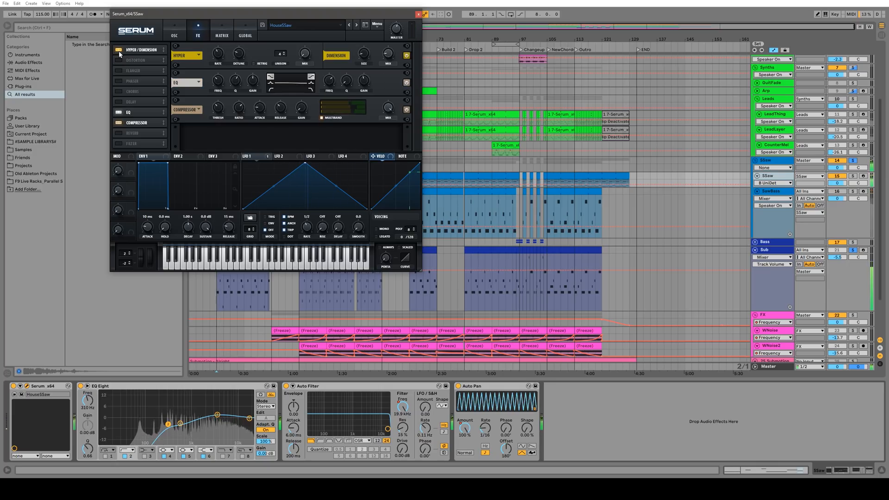
click(118, 50)
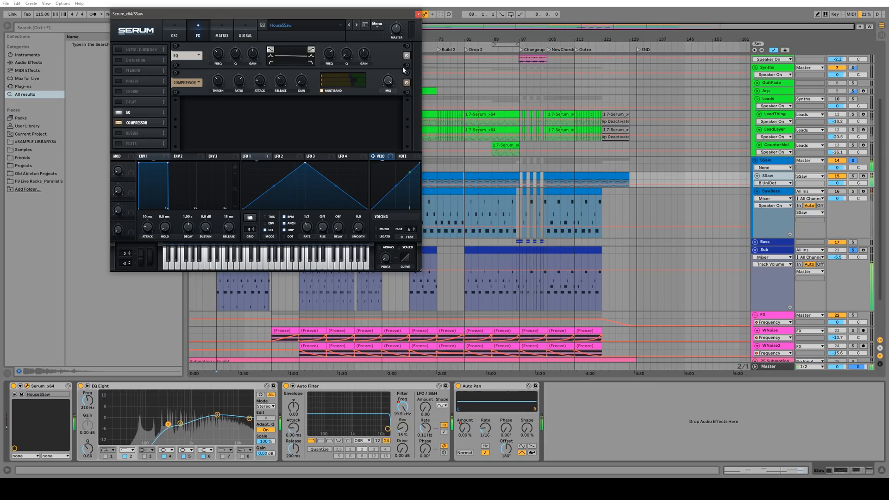
Step: Boost the highs in SSaw's EQ Eight by 5.83 dB at about 9.58 kHz with Q 0.44, and audition the result
drag(249, 419, 235, 407)
key(space)
key(space)
drag(87, 449, 87, 456)
key(space)
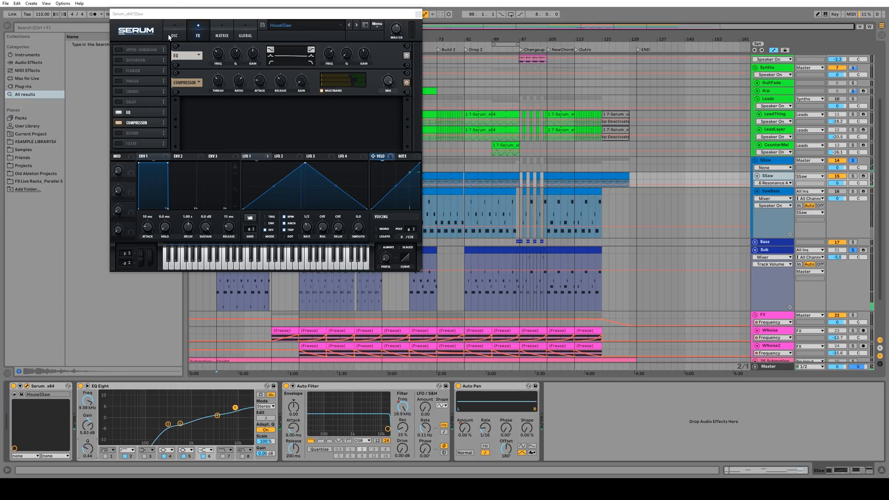
click(172, 35)
key(space)
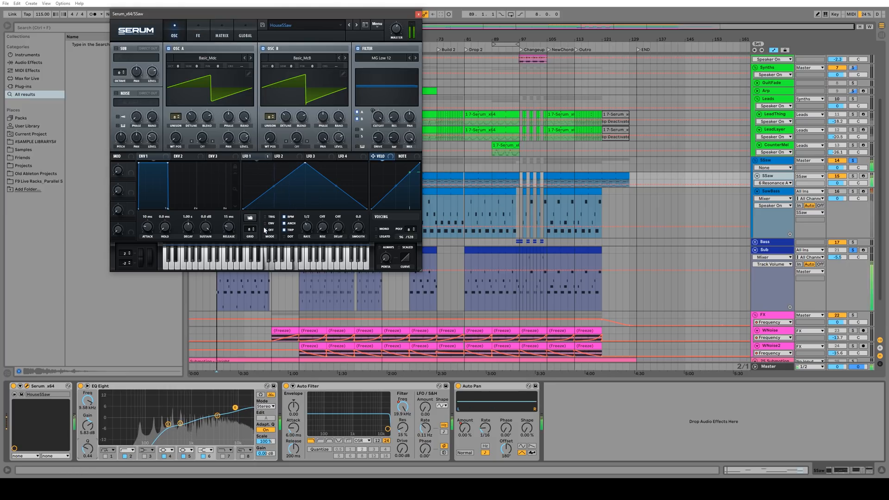
click(238, 412)
key(space)
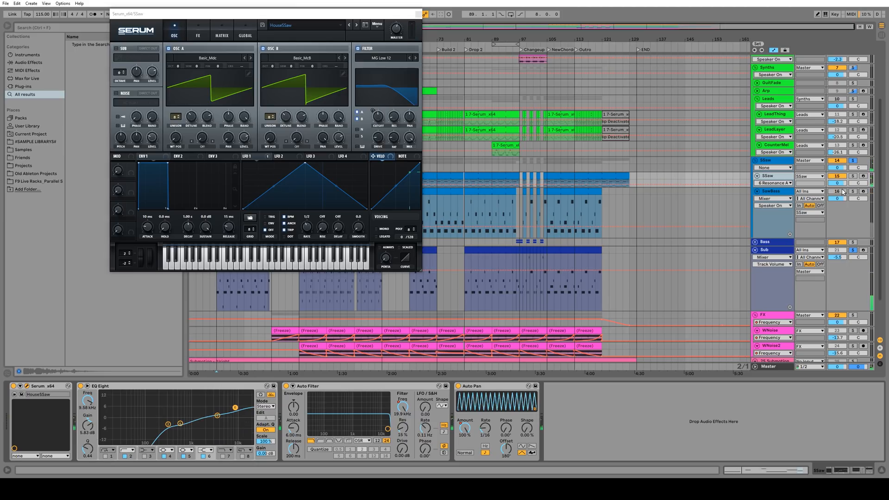
Step: Reactivate the SawBass track and balance the volumes during playback, with SSaw at 0.1 dB and SawBass at -3.8 dB
click(838, 190)
key(space)
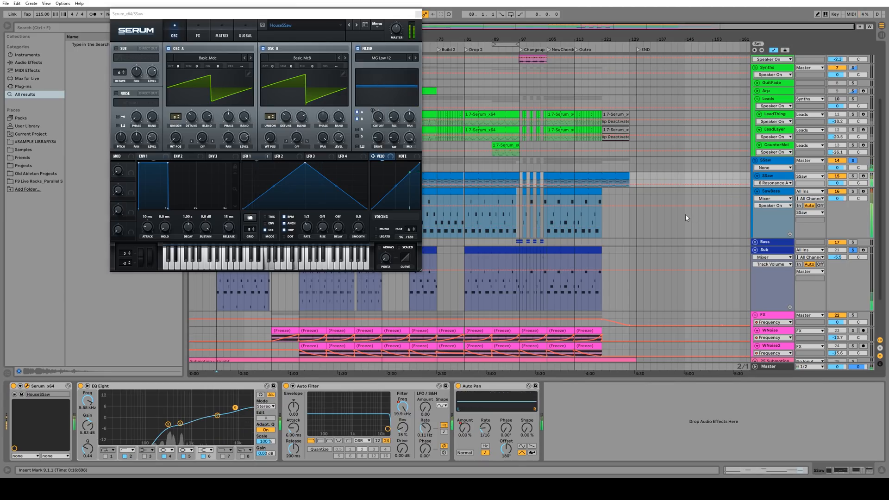
key(space)
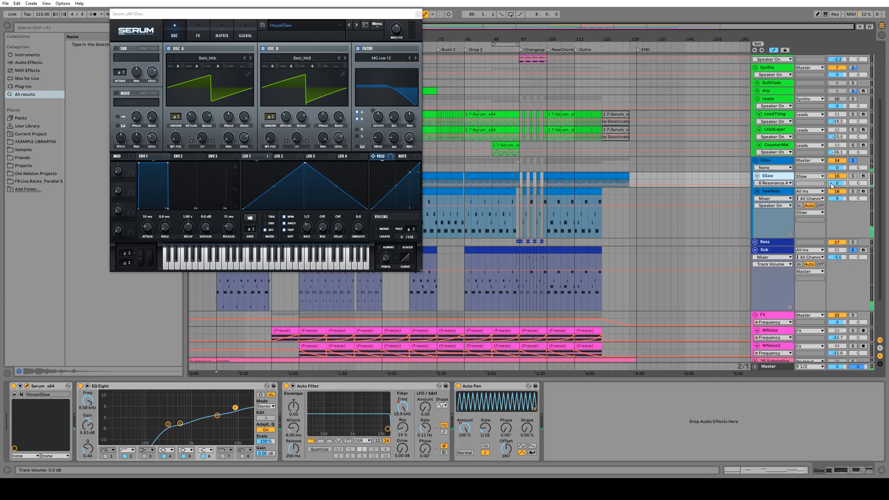
drag(832, 183, 831, 184)
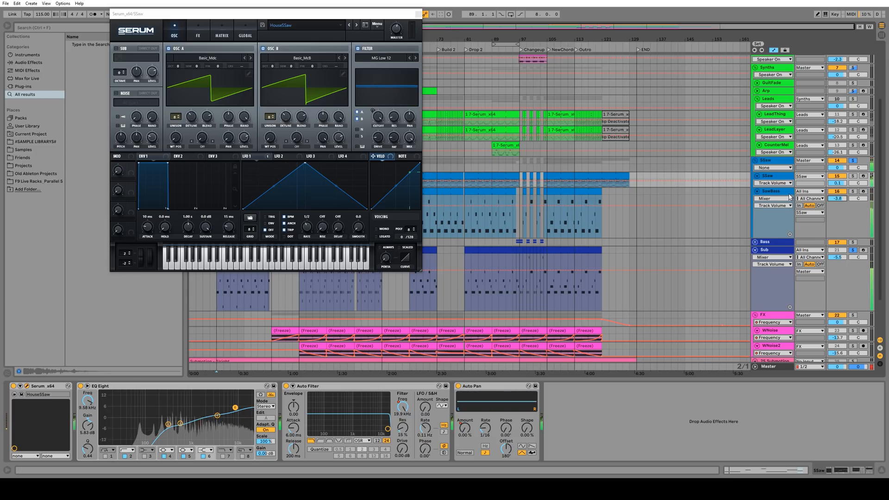
Step: Close Serum, add a Glue Compressor at the end of SawBass's chain, and set the SawBass track volume to -6.6 dB
click(566, 240)
click(419, 15)
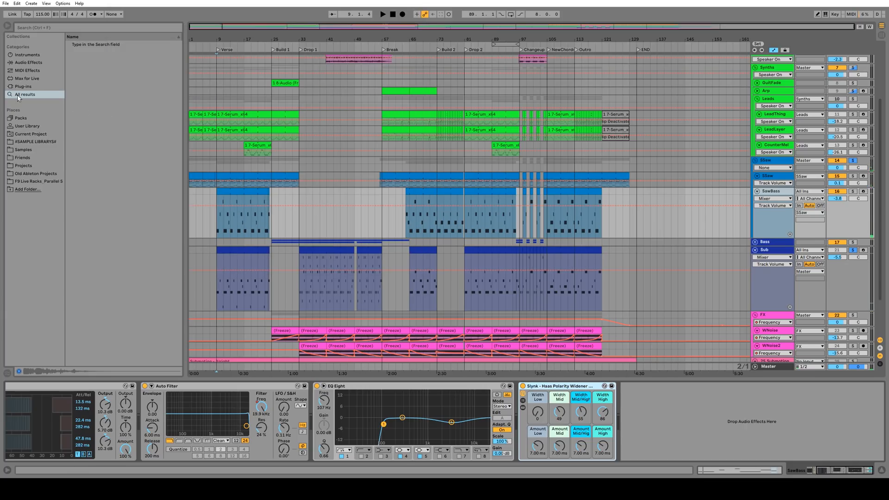
click(21, 63)
drag(97, 156, 704, 405)
key(space)
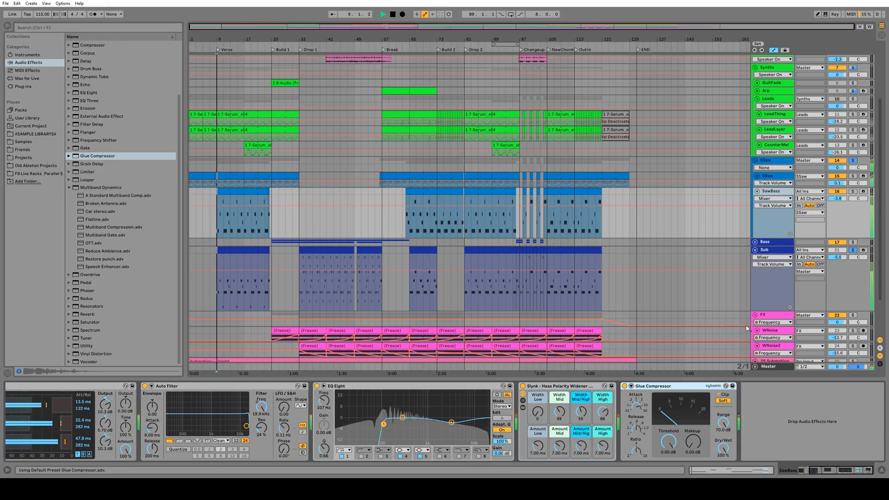
drag(837, 198, 837, 206)
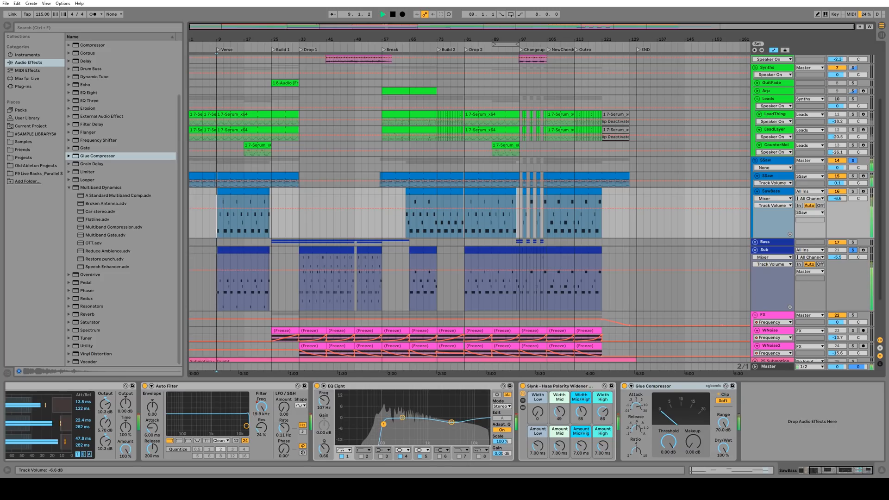
key(space)
Step: Enable band 7 of SawBass's EQ Eight as a high cut at 2.35 kHz with Q 0.51 and audition it
click(458, 456)
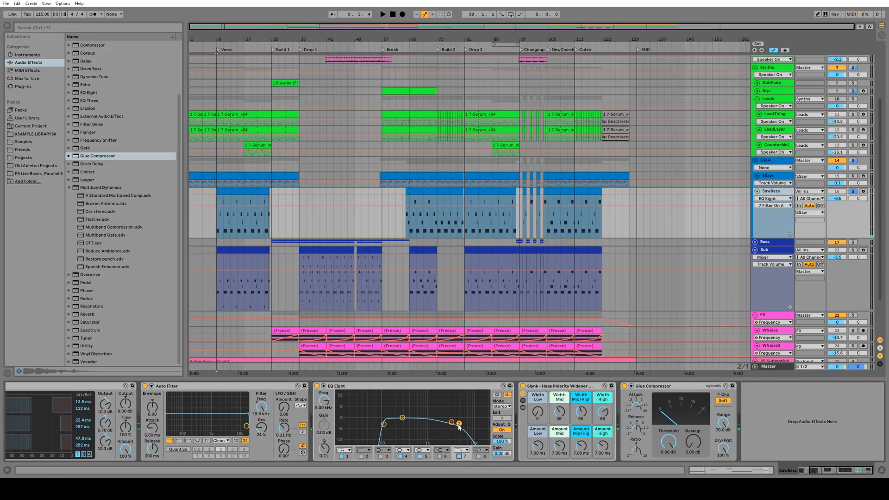
key(space)
drag(444, 423, 444, 426)
key(space)
key(space)
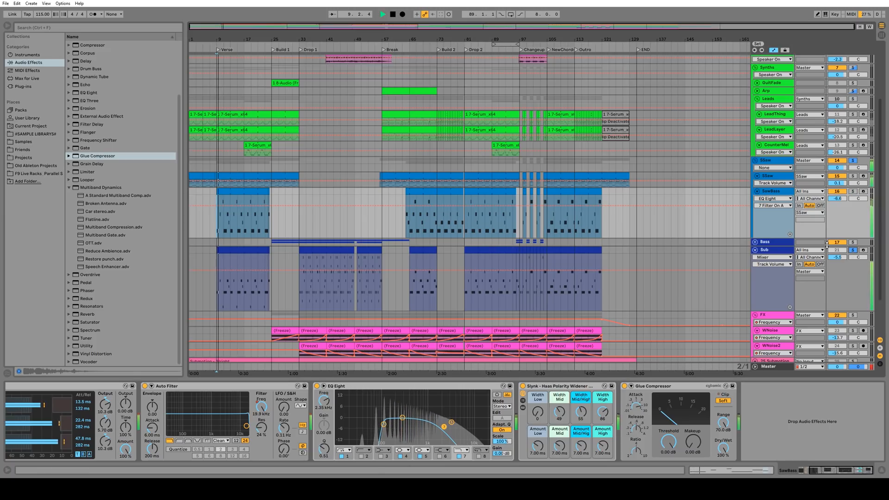
Step: Boost the low mids in SSaw's EQ Eight by 2.11 dB at 445 Hz and play the verse to compare
click(782, 185)
key(space)
mouse_move(168, 424)
mouse_down()
mouse_move(160, 422)
mouse_move(175, 413)
mouse_up()
key(space)
key(space)
key(space)
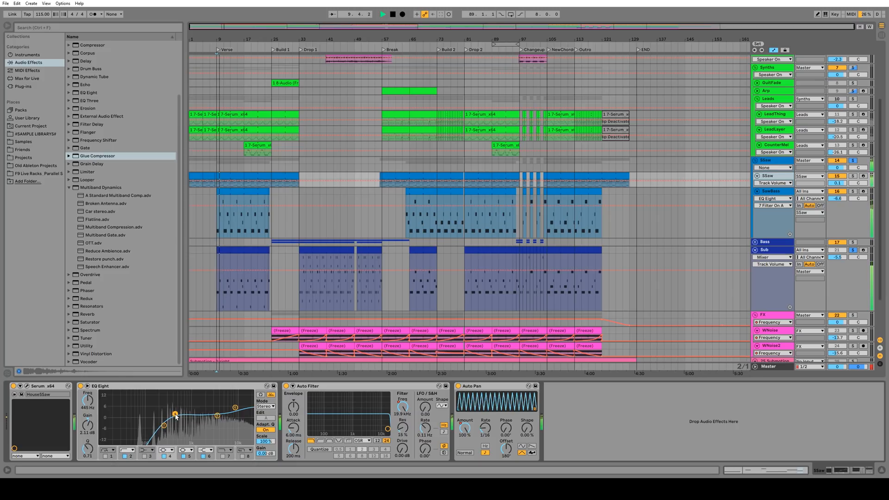
key(space)
key(space)
Step: Raise the high cut in SawBass's EQ Eight to about 6.3 kHz and soften its slope to Q 0.26
click(796, 204)
key(space)
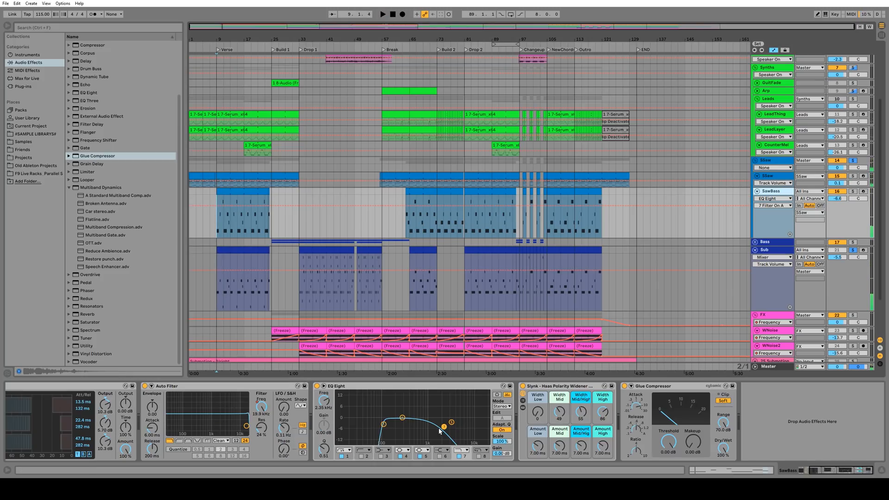
key(space)
drag(444, 427, 463, 432)
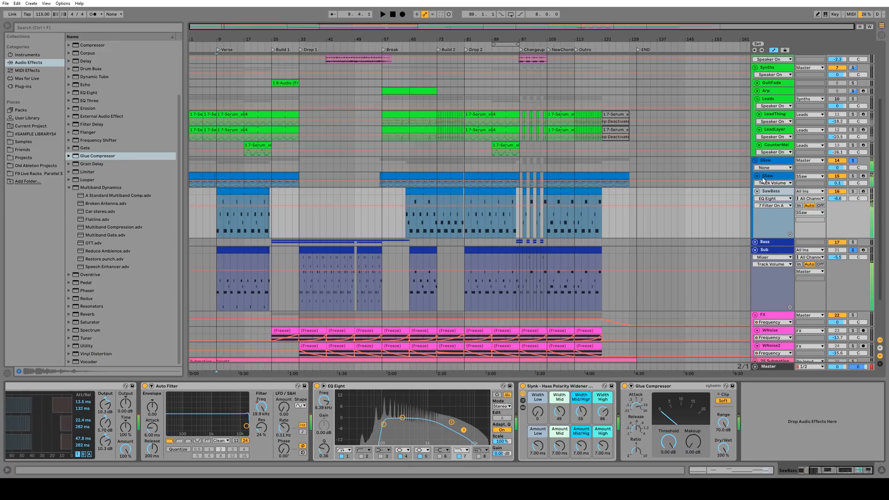
Step: Add a Glue Compressor before the Sidechainer on the SSaw group and set its makeup gain to 1.90 dB
click(777, 162)
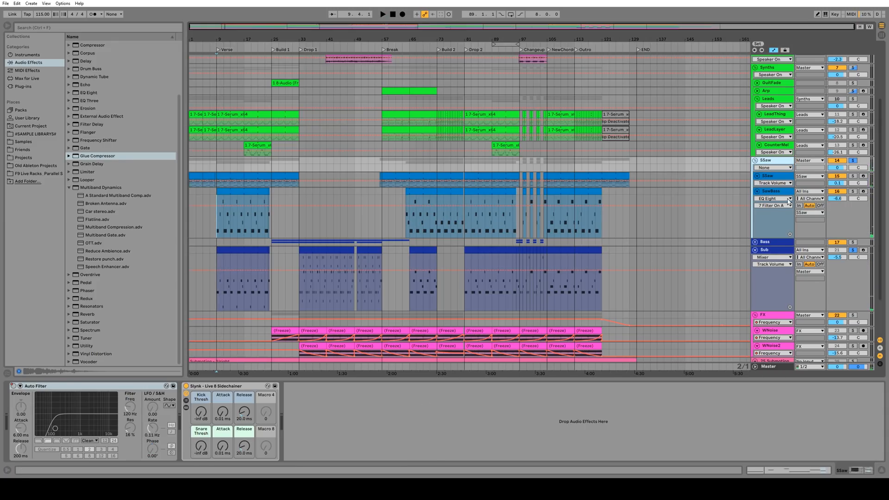
key(space)
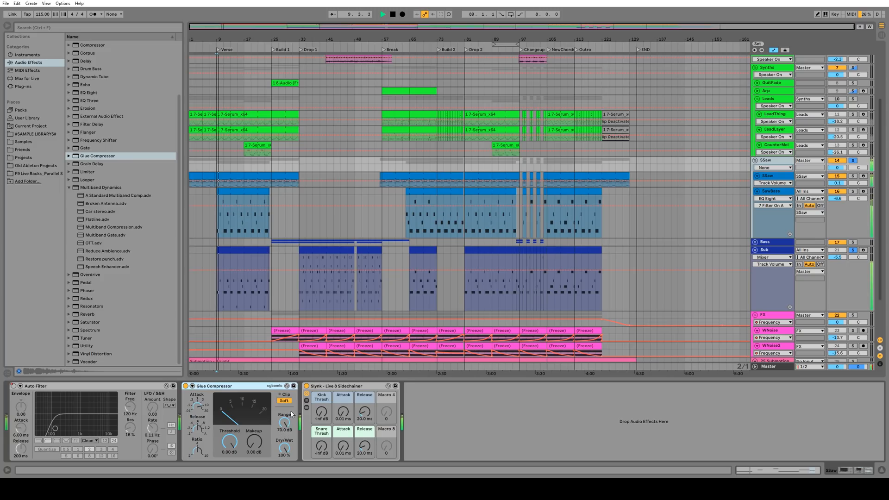
click(256, 444)
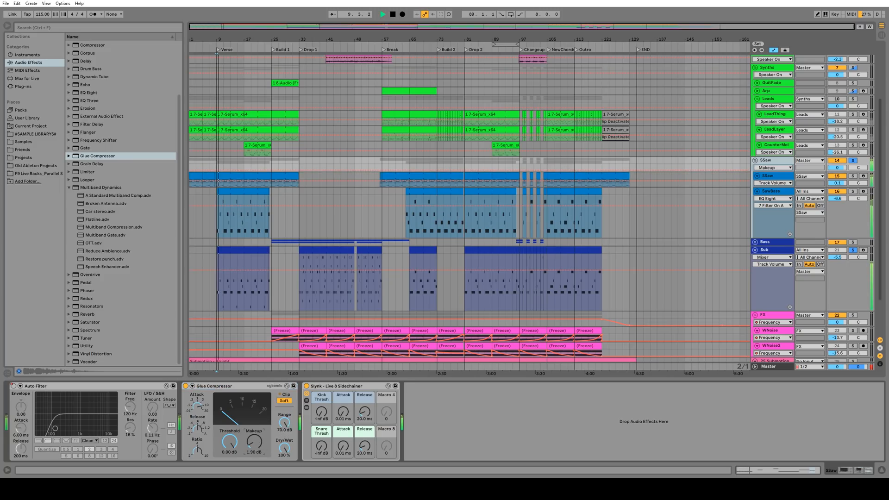
key(space)
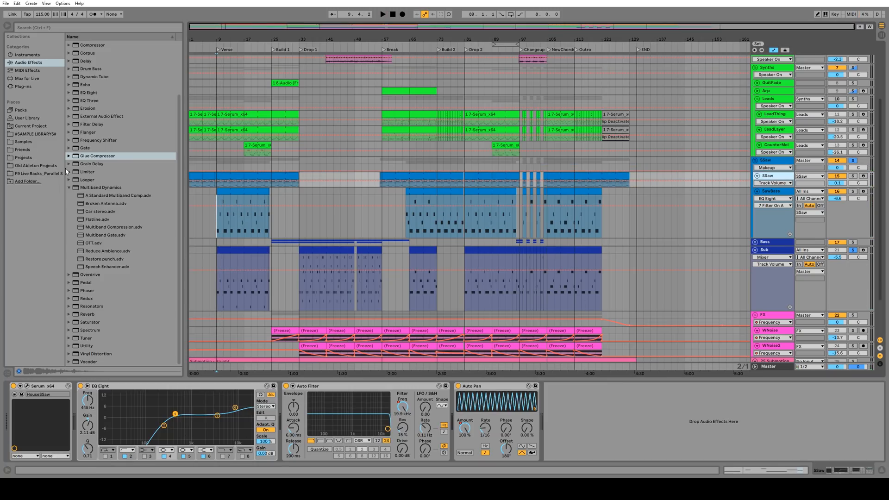
Step: Insert the OTT preset between Serum and EQ Eight on SSaw, and lower the EQ Eight output gain to -2.06 dB
drag(84, 243, 295, 407)
key(space)
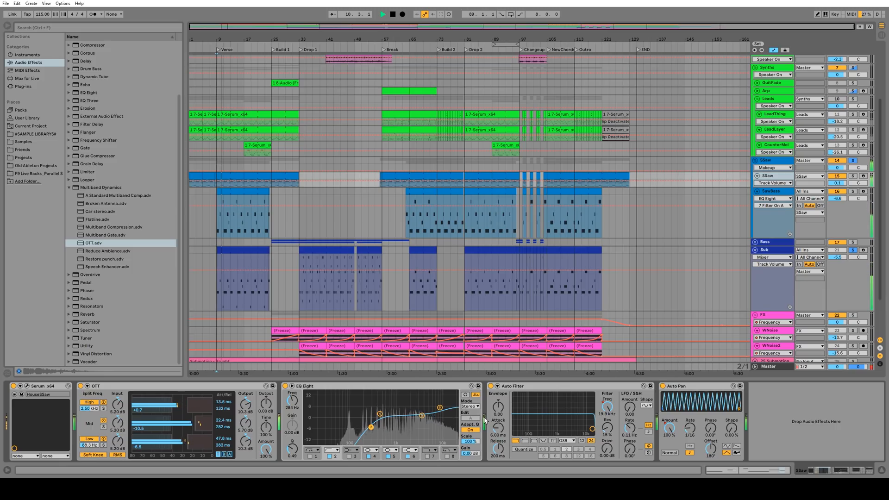
click(470, 452)
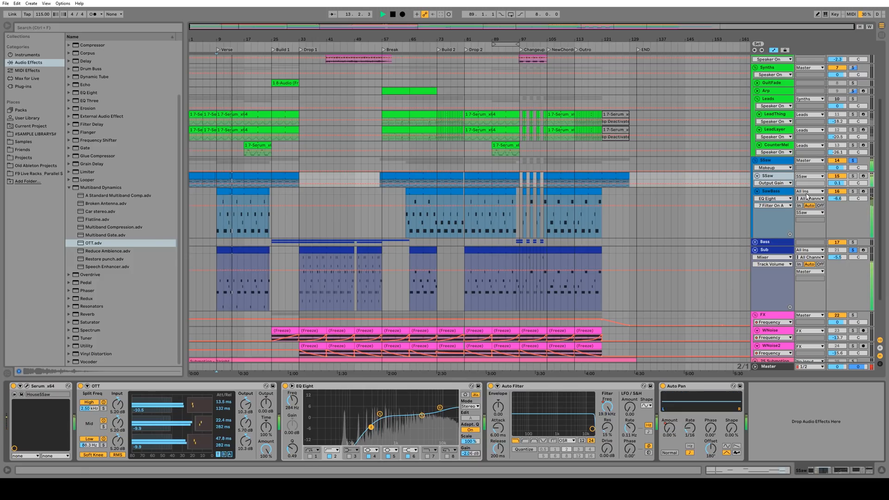
Step: Set the SawBass track volume to -5.6 dB and the SSaw track volume to -1.7 dB during playback
drag(839, 200, 838, 196)
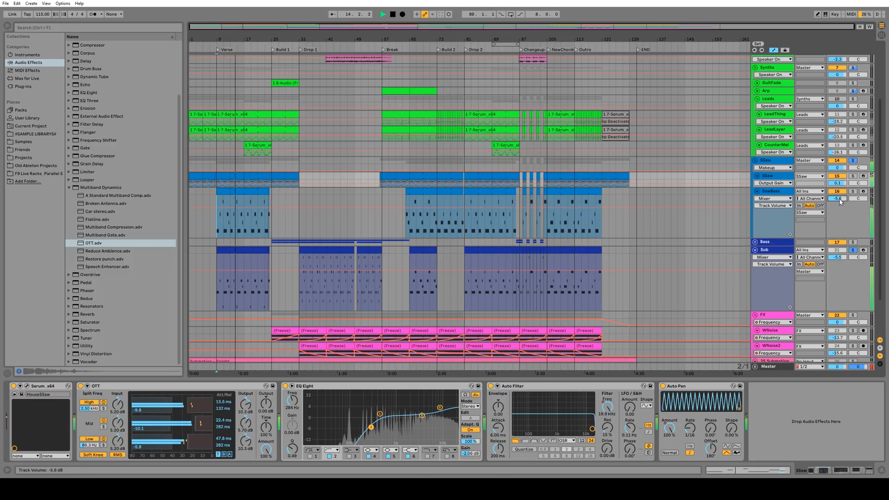
drag(840, 201, 837, 187)
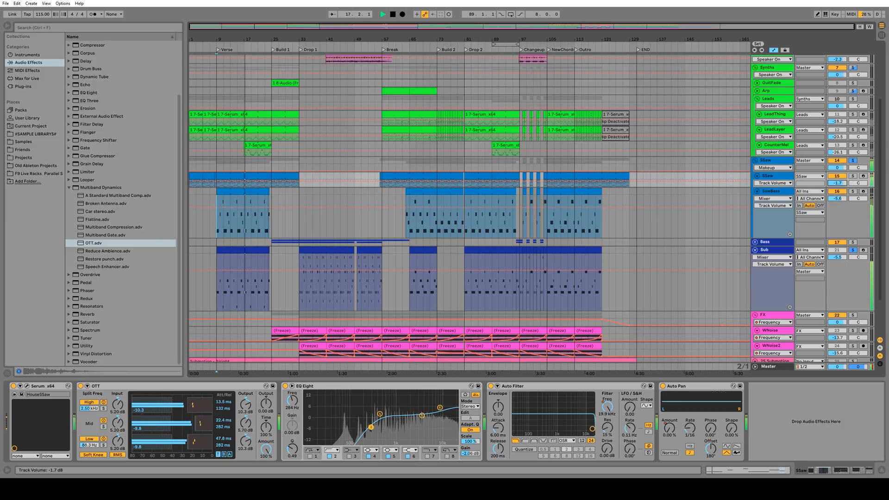
Step: Turn off solo on the SSaw group and play the mix from the start of the Verse
key(space)
click(852, 161)
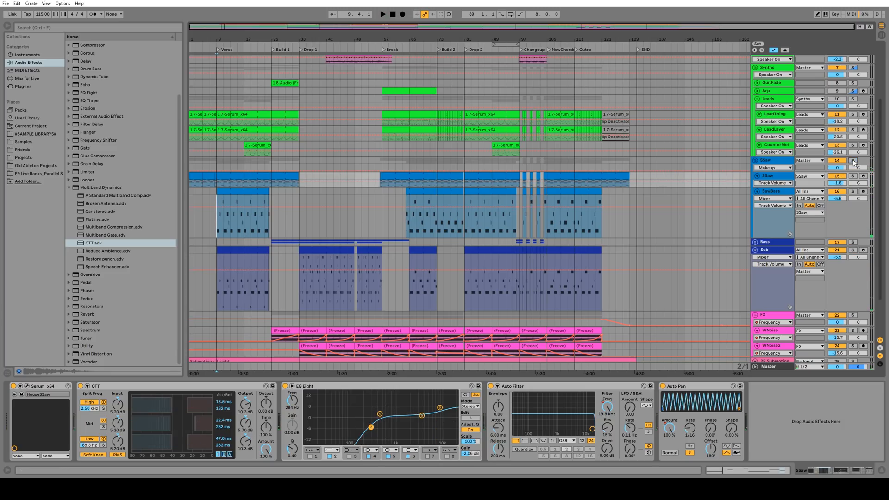
key(space)
scroll(377, 198, up, 4)
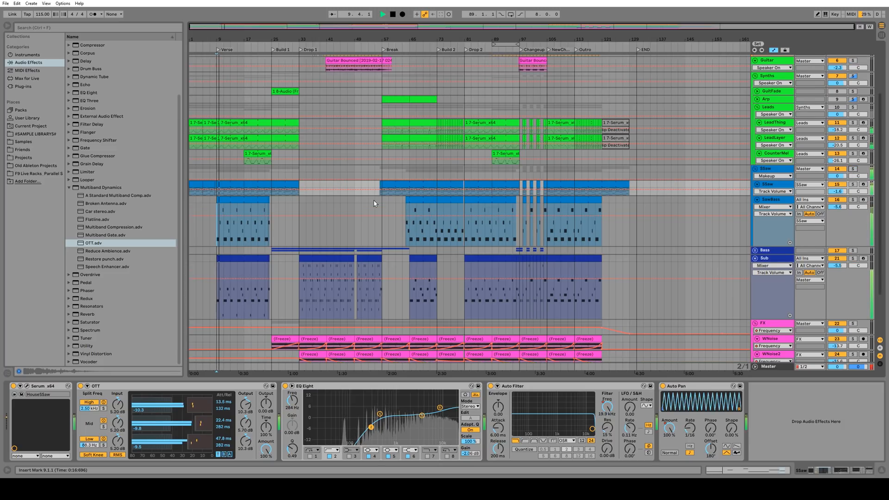
drag(249, 40, 288, 46)
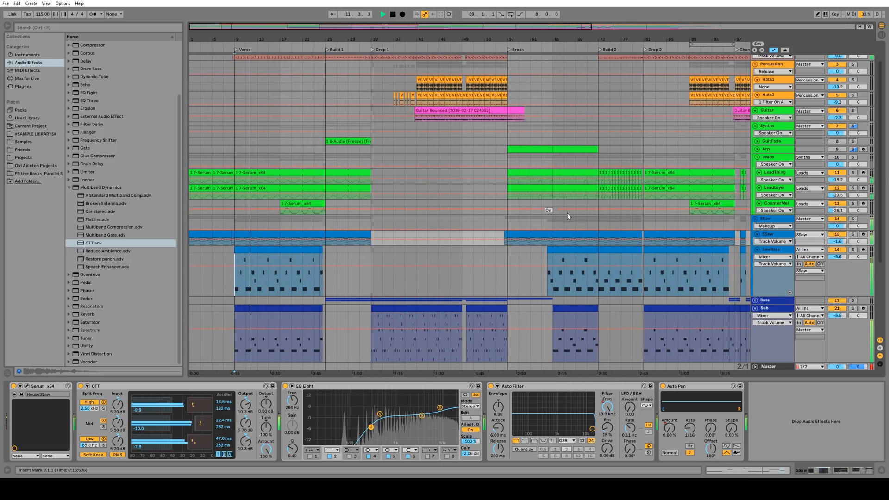
key(space)
Step: Set the kick release to 50.0 ms and the kick threshold to -inf dB in the SSaw group's Sidechainer, and replay the Verse
click(772, 338)
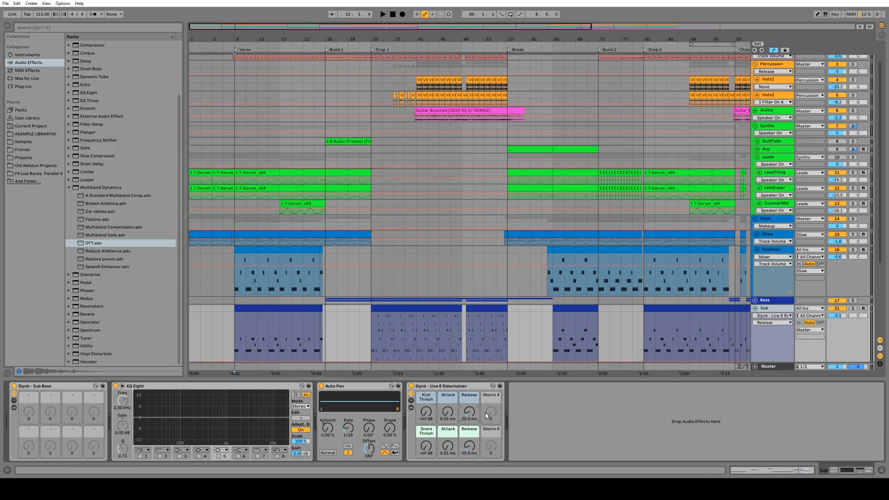
click(777, 223)
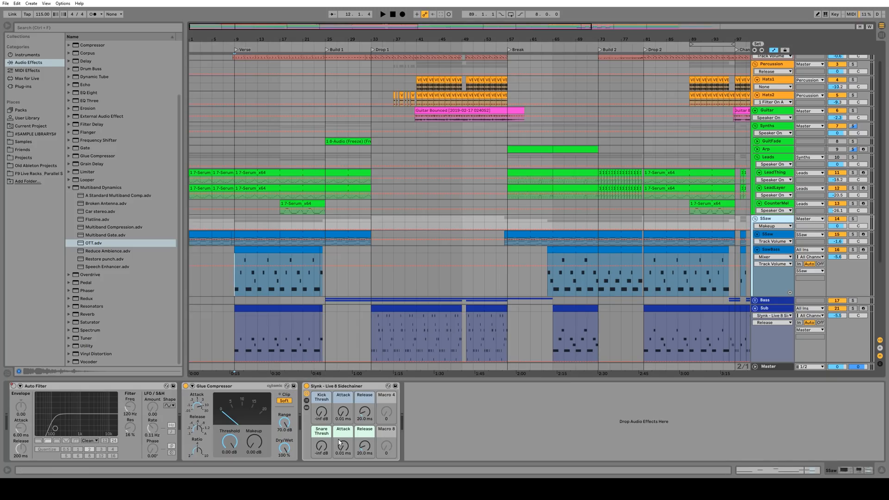
click(364, 416)
key(space)
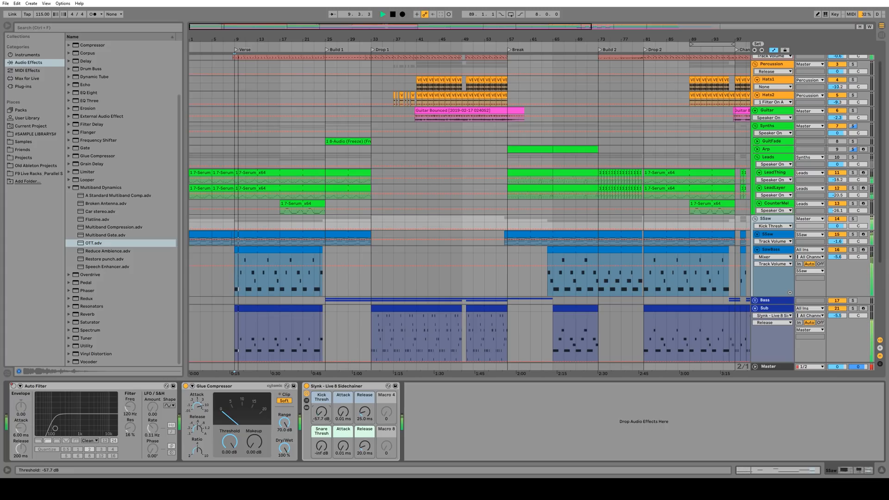
key(space)
key(space)
drag(321, 411, 321, 418)
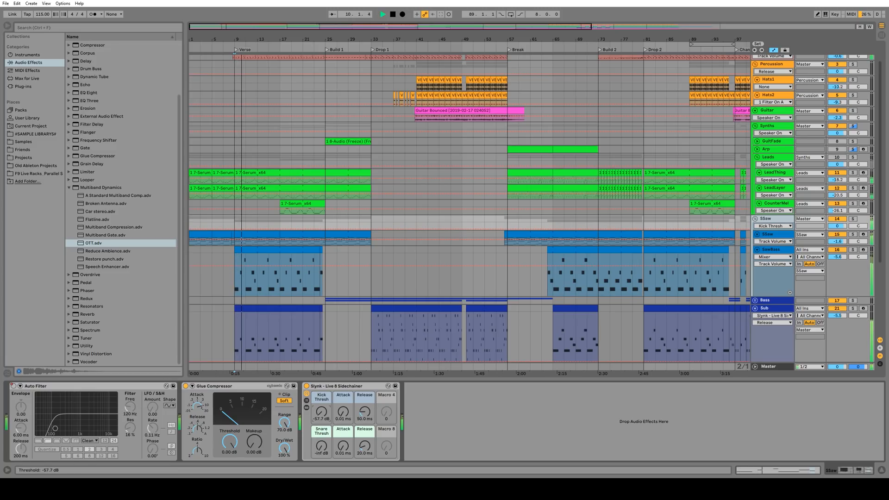
drag(325, 414, 325, 424)
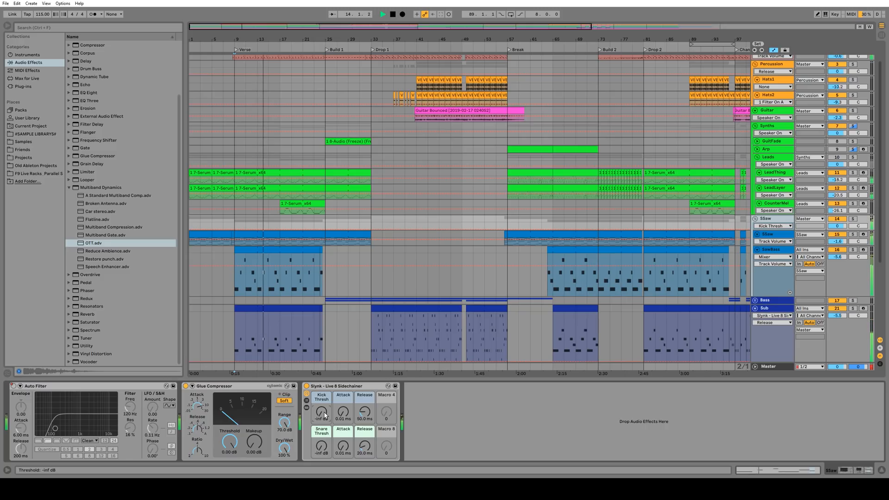
key(space)
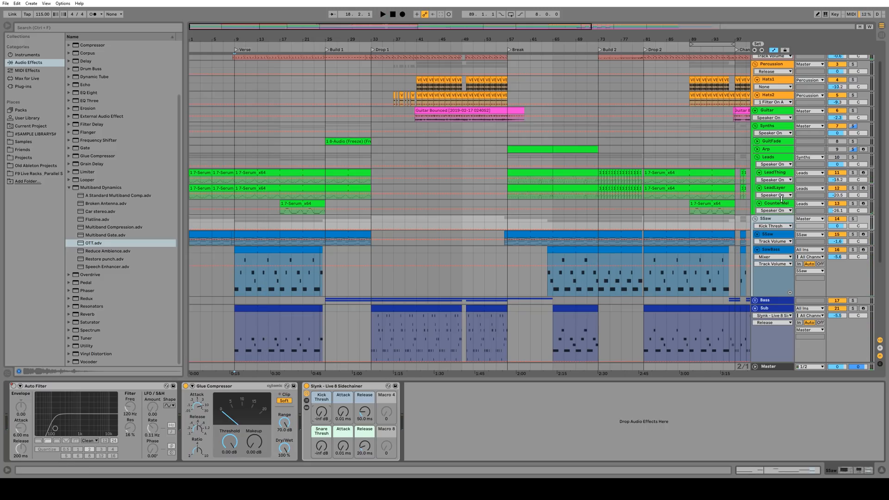
click(287, 306)
key(space)
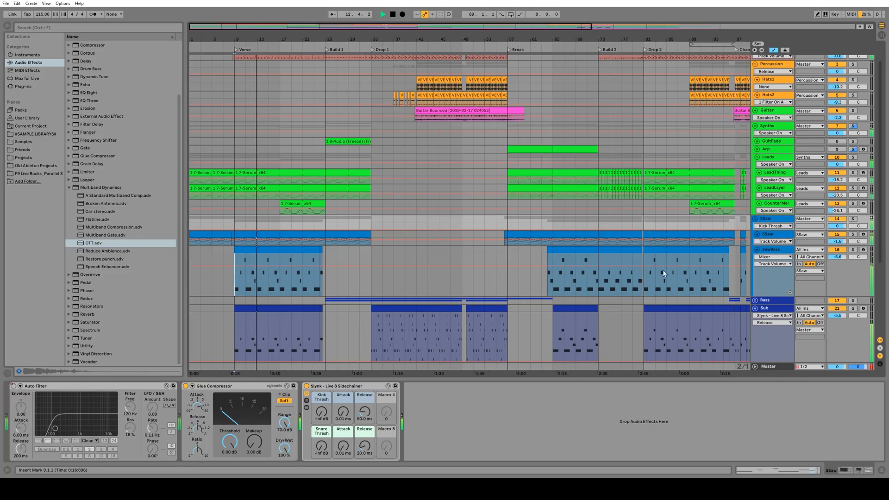
Step: Disable the Chorus in the SSaw track's Serum effects and audition the Flanger before switching it back off
scroll(679, 284, down, 3)
click(769, 202)
click(771, 187)
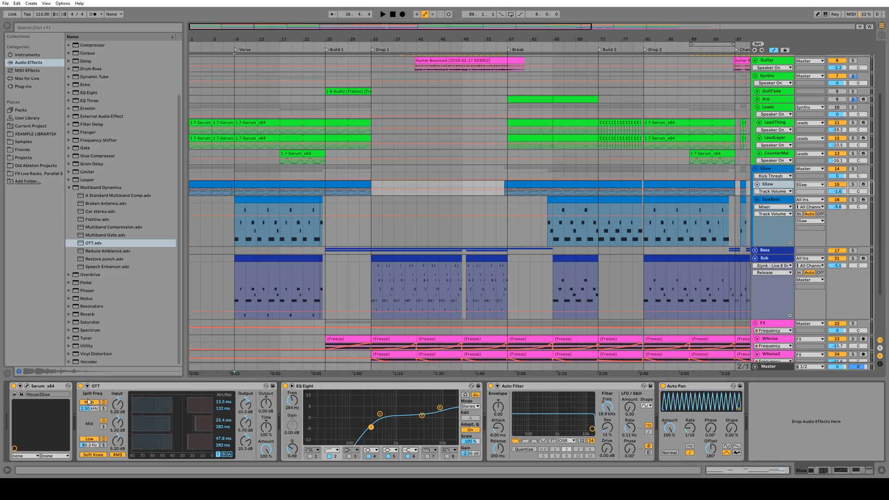
click(26, 386)
click(197, 31)
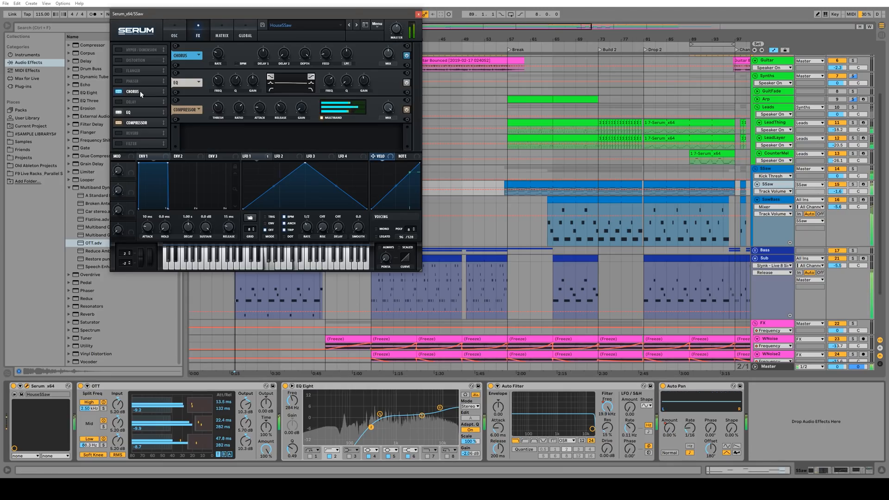
click(119, 91)
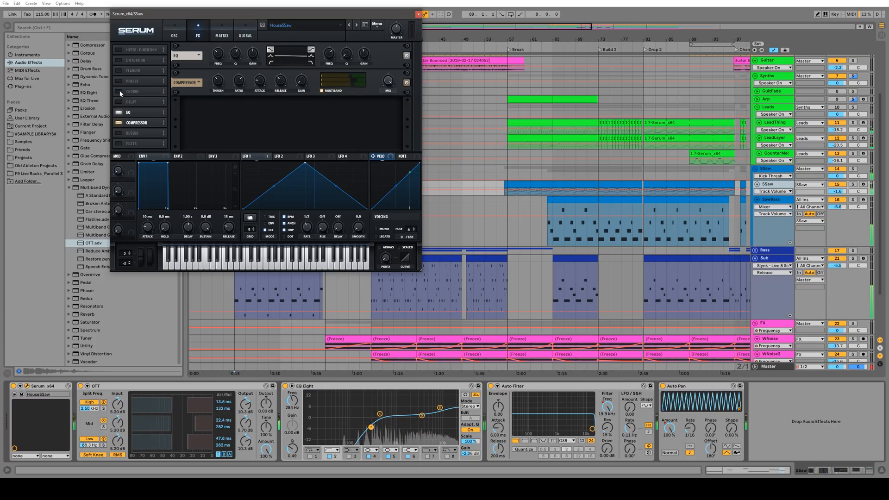
click(118, 70)
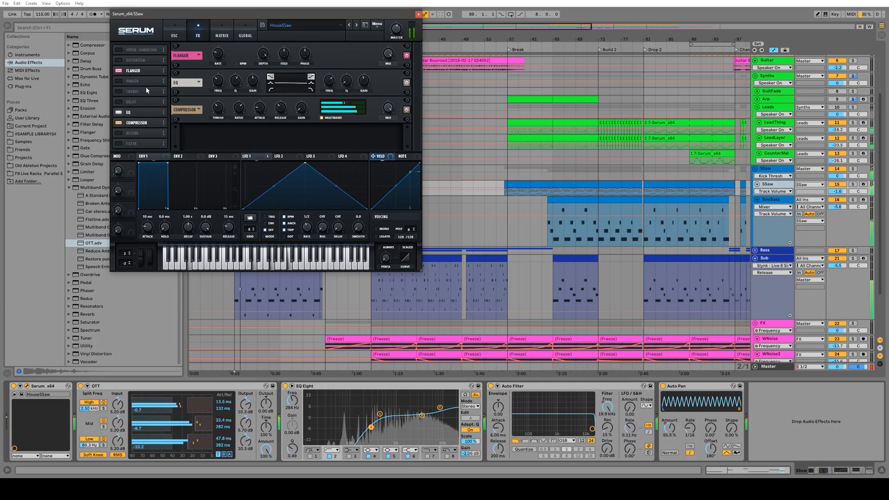
click(120, 72)
Step: Try different wavetable positions on Serum's oscillators A and B, toggling oscillator B to compare the sound
click(174, 32)
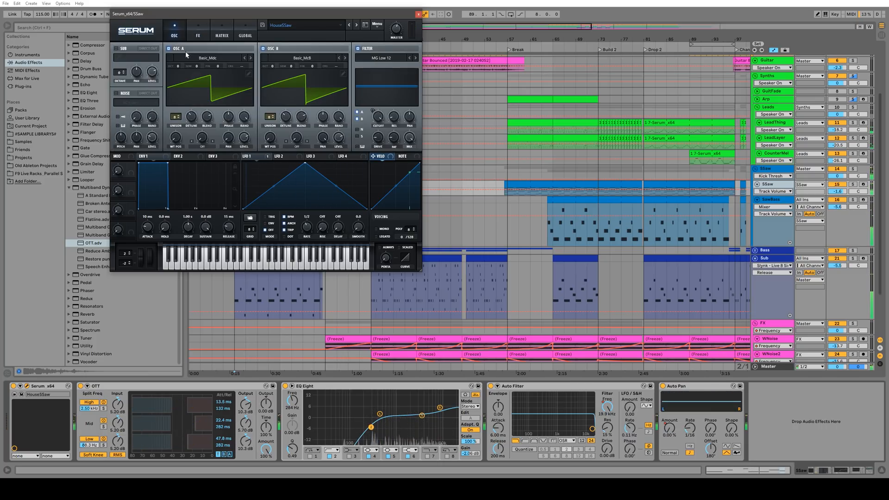
click(249, 73)
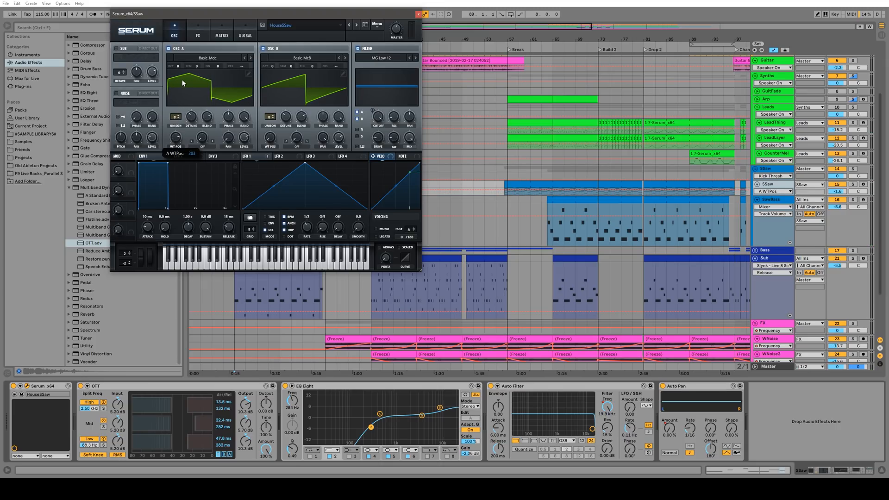
key(space)
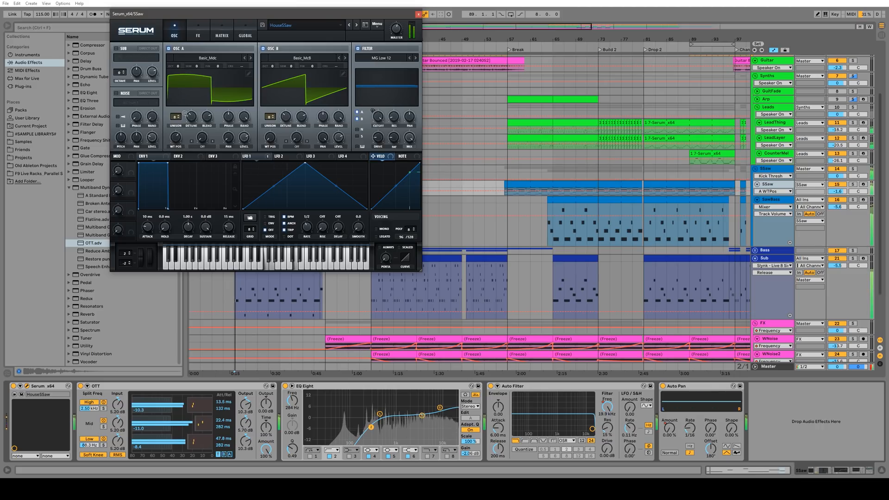
key(space)
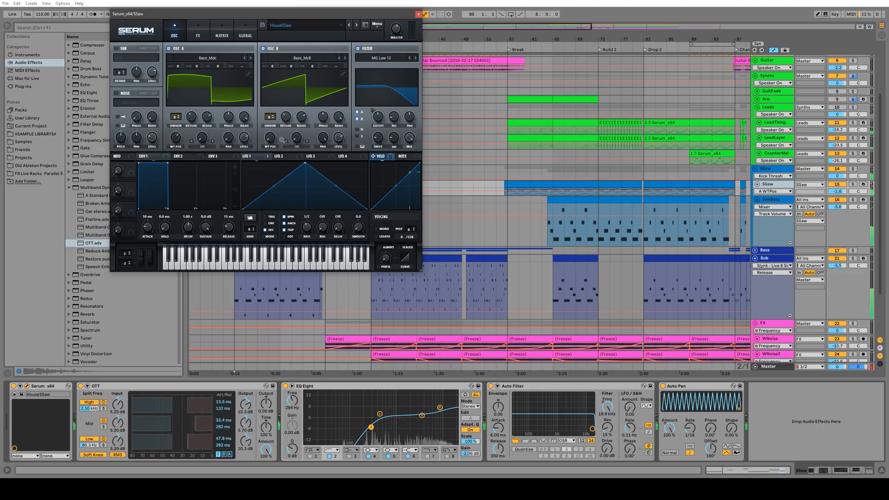
drag(272, 138, 264, 48)
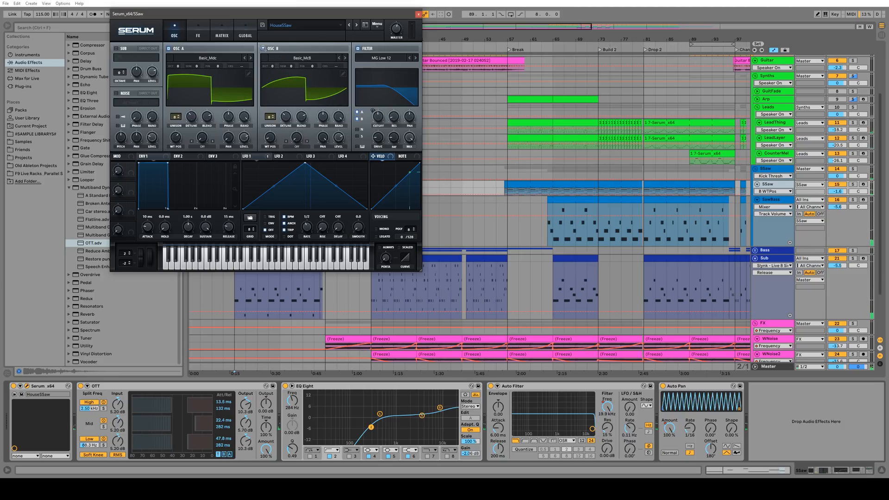
click(263, 48)
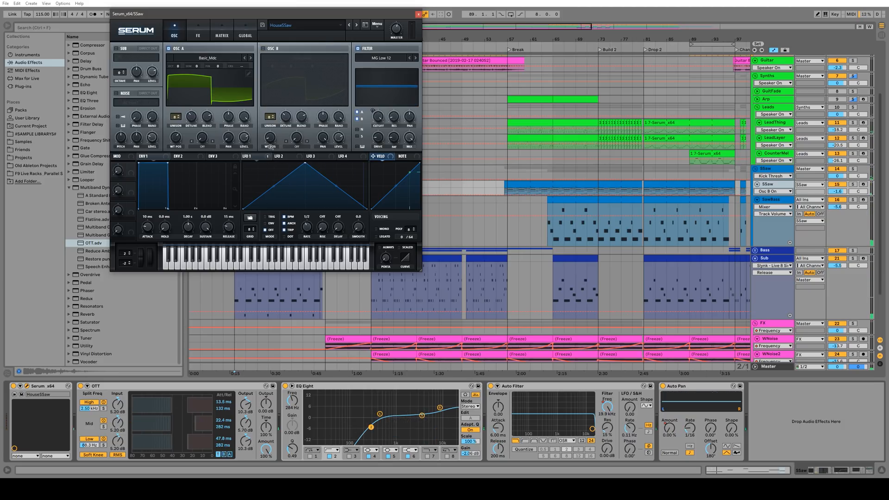
click(263, 48)
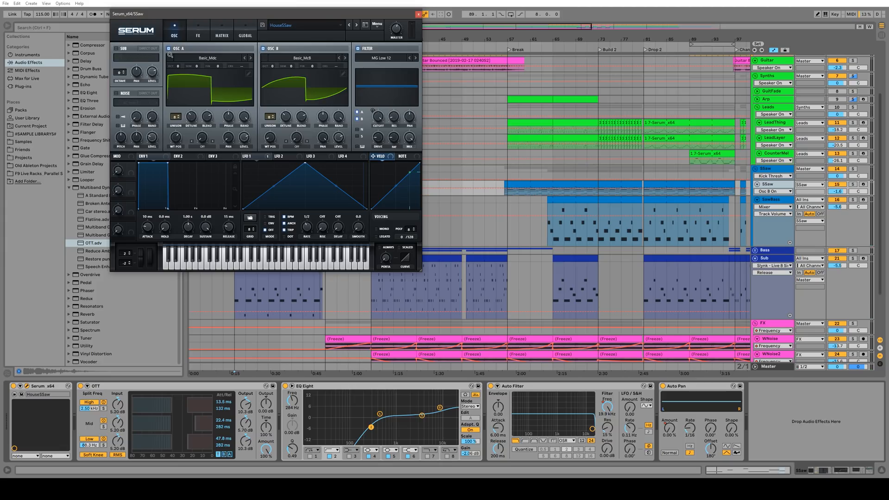
key(space)
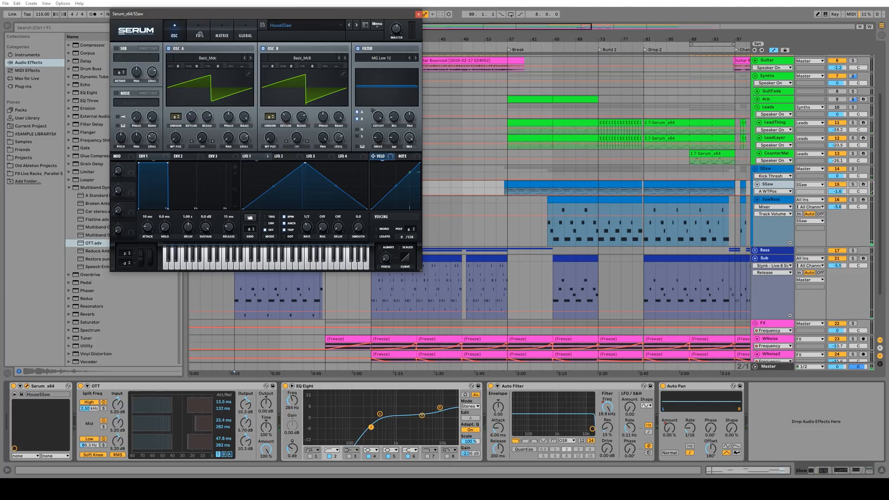
Step: Enable Serum's effects filter with the Combs type, adjust its cutoff during playback, and set its mix to 50%
click(200, 35)
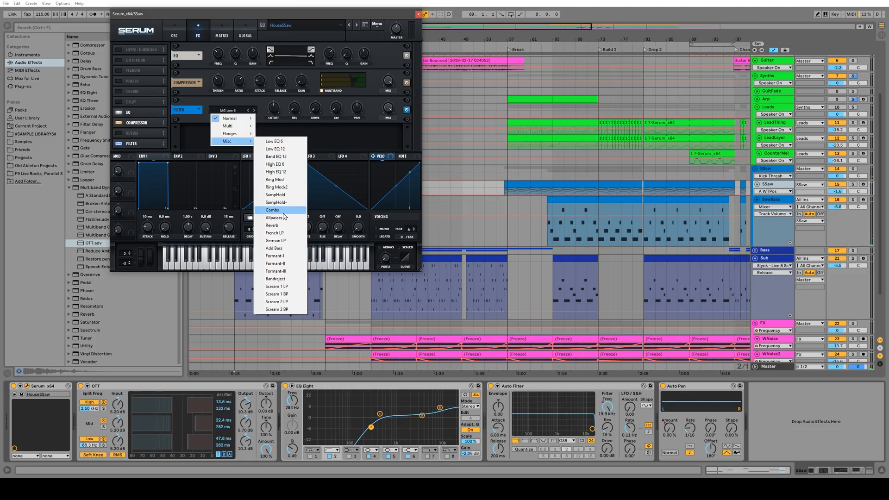
click(282, 211)
key(space)
drag(274, 105, 279, 104)
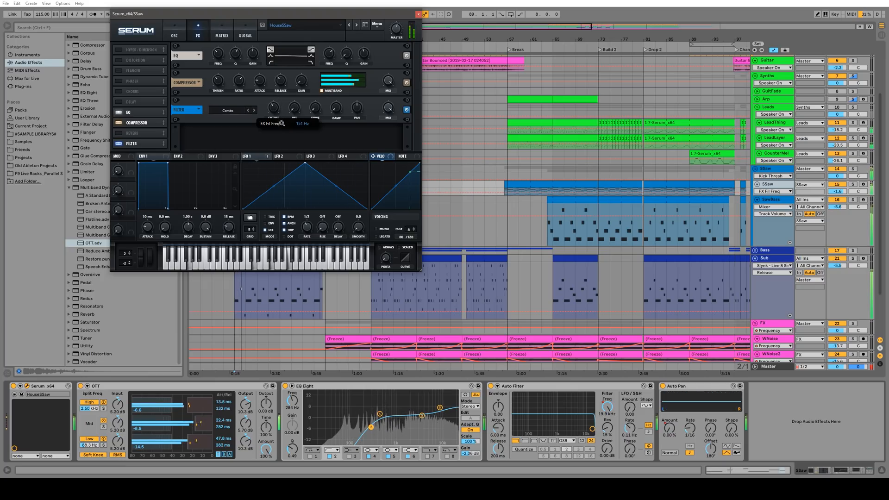
drag(388, 108, 395, 133)
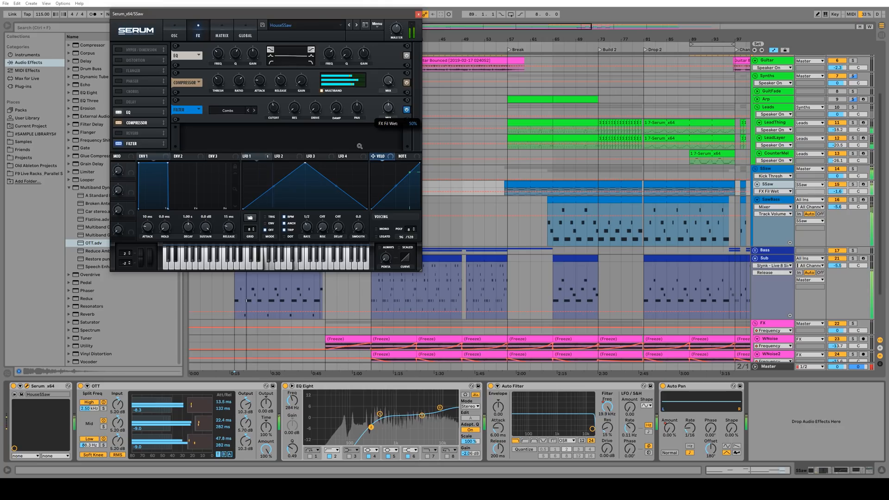
Step: Modulate the Combs filter cutoff with LFO 4 and LFO 5, set LFO 5's rate to one bar, and readjust the filter mix
drag(274, 107, 304, 137)
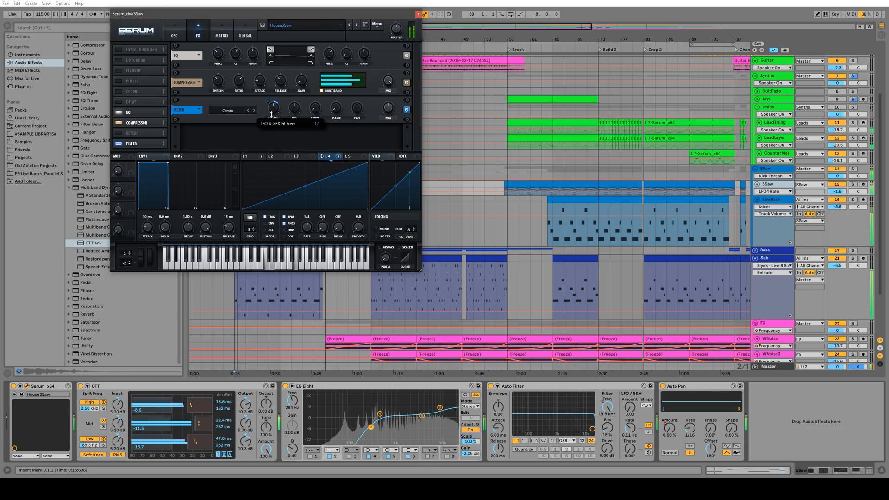
drag(271, 113, 272, 117)
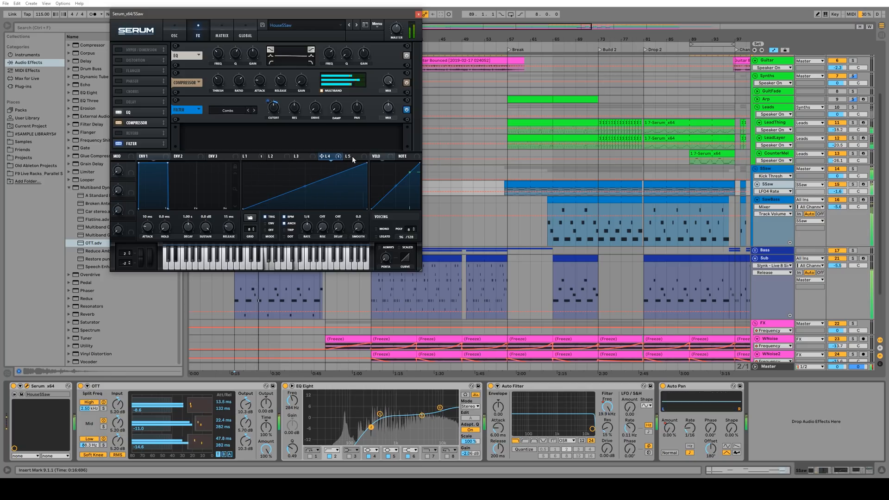
drag(352, 156, 268, 103)
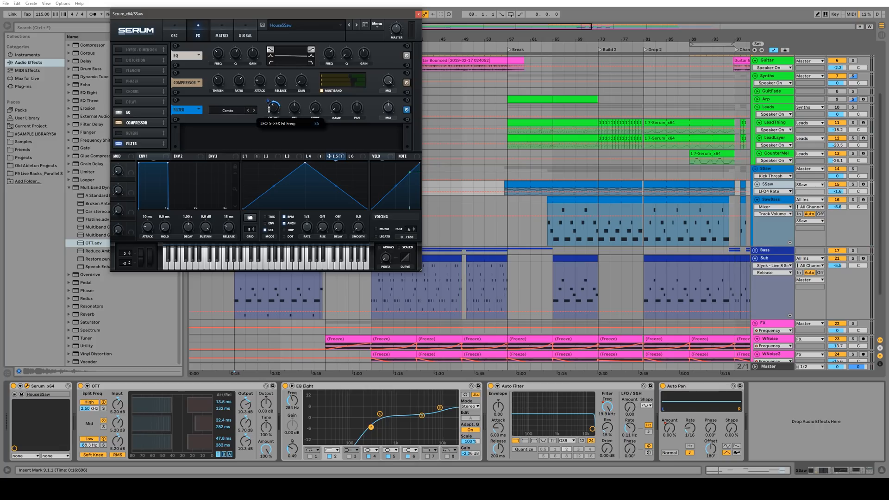
drag(308, 227, 309, 223)
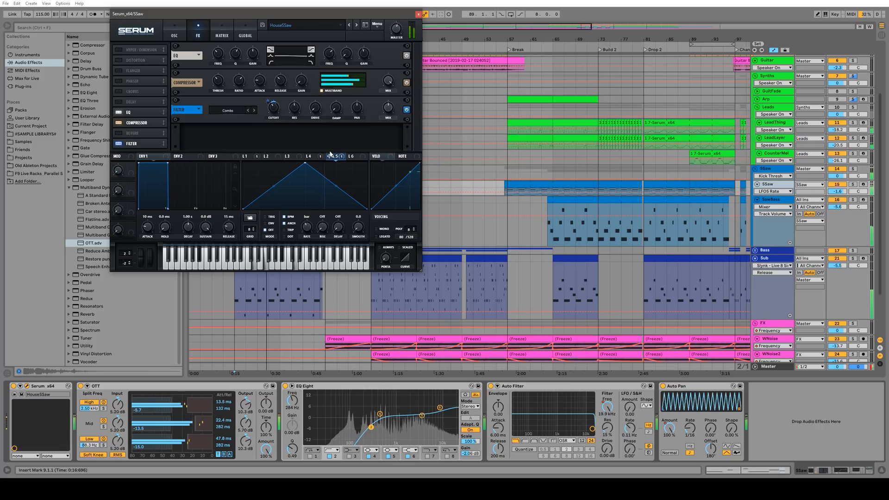
mouse_move(387, 109)
mouse_down()
mouse_move(389, 118)
mouse_move(382, 109)
mouse_up()
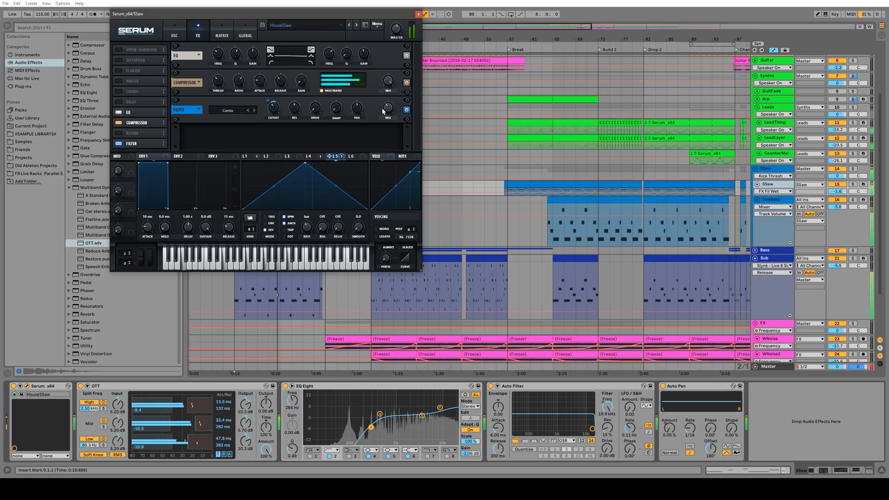
click(418, 14)
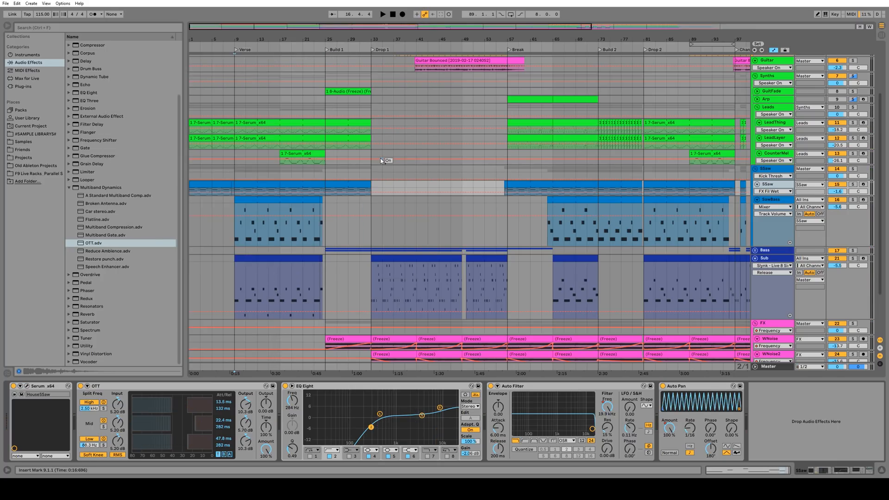
Step: Audition the verse and open its SSaw clip in an enlarged note editor
key(space)
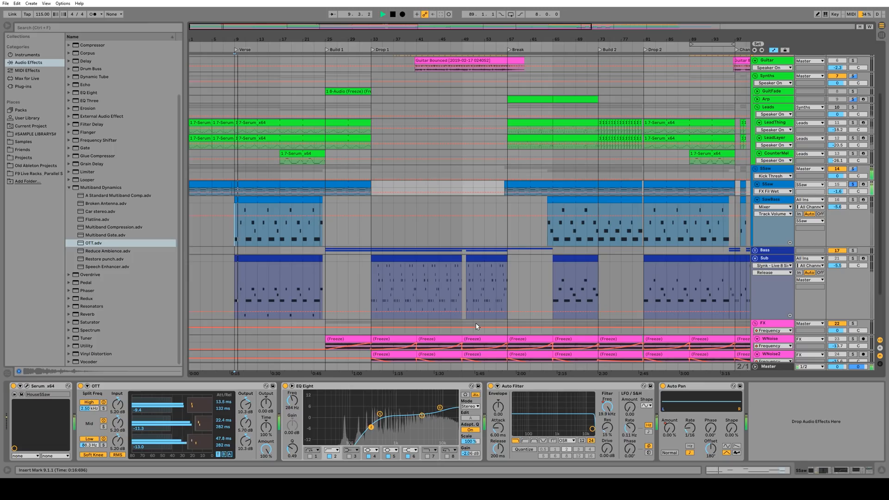
drag(235, 187, 273, 187)
double_click(273, 186)
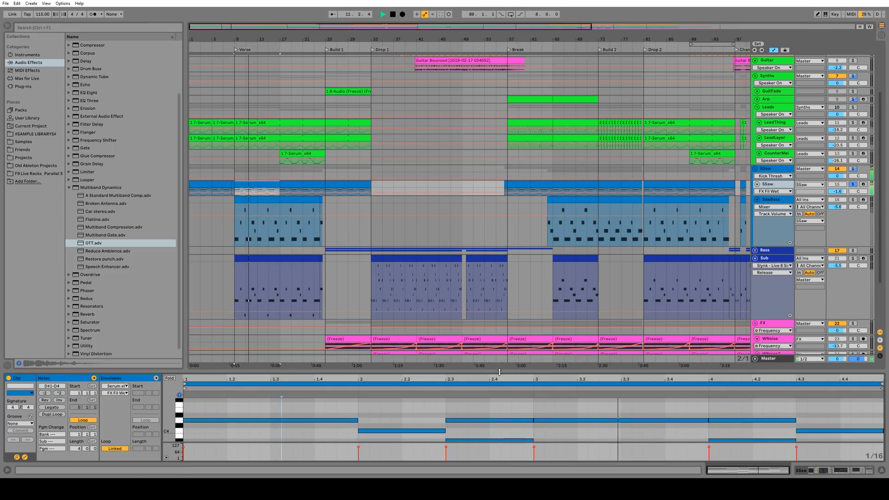
drag(498, 378, 499, 210)
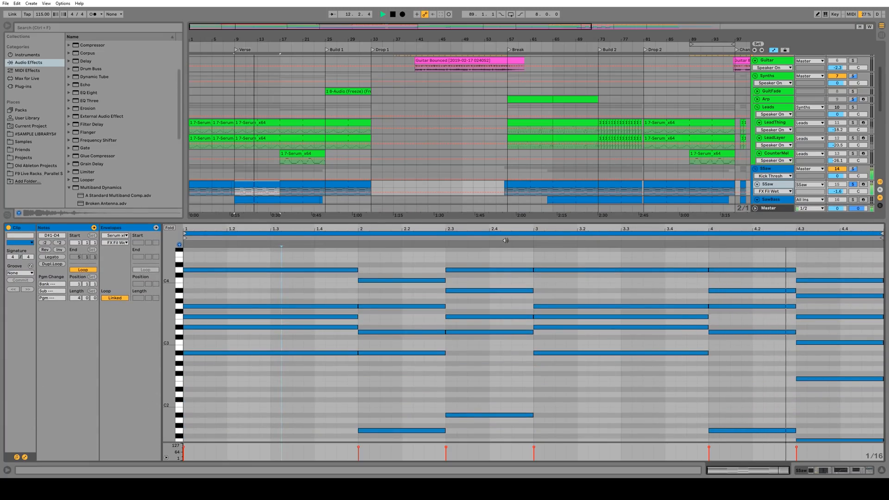
key(space)
Step: Duplicate the lowest notes of the SSaw verse clip one octave higher, covering D#2 to A#2
drag(325, 408, 325, 449)
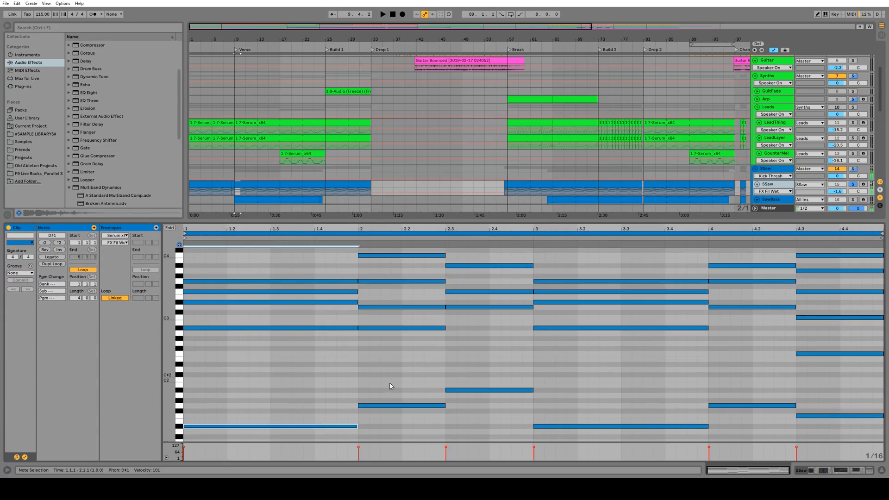
drag(389, 375, 397, 425)
drag(473, 373, 479, 427)
drag(586, 377, 610, 445)
drag(758, 373, 770, 428)
drag(827, 392, 835, 442)
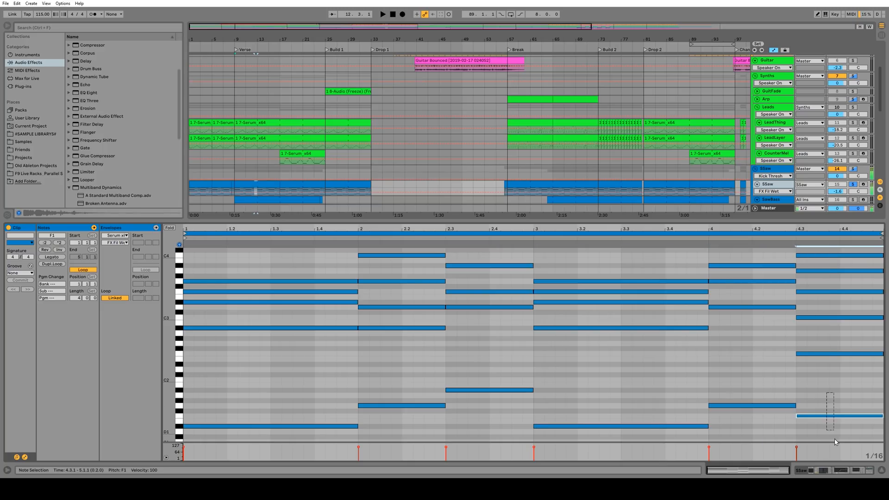
drag(305, 353, 303, 262)
scroll(278, 296, down, 5)
drag(242, 298, 835, 430)
key(shift+Up)
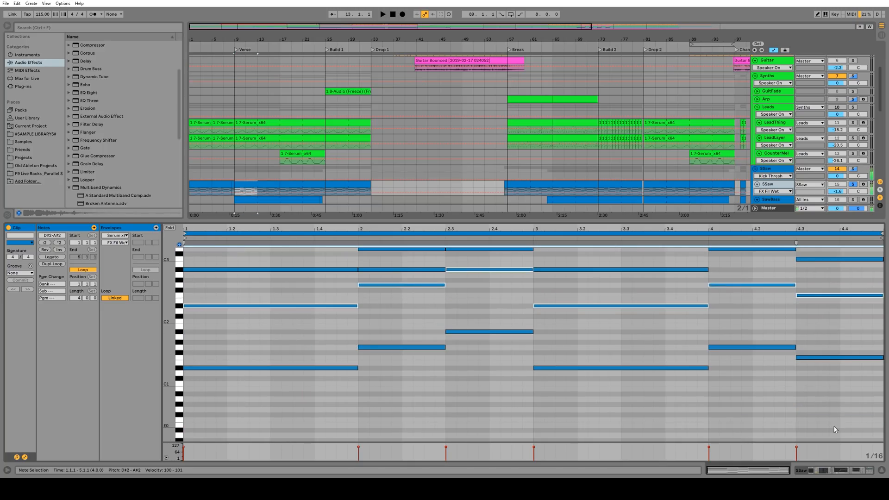
Step: Refine the verse clip's upper voicing by adding A#3 notes at 2.1 and 3.1 and lowering the 2.3 note to A3
key(space)
scroll(681, 405, up, 1)
scroll(681, 406, up, 2)
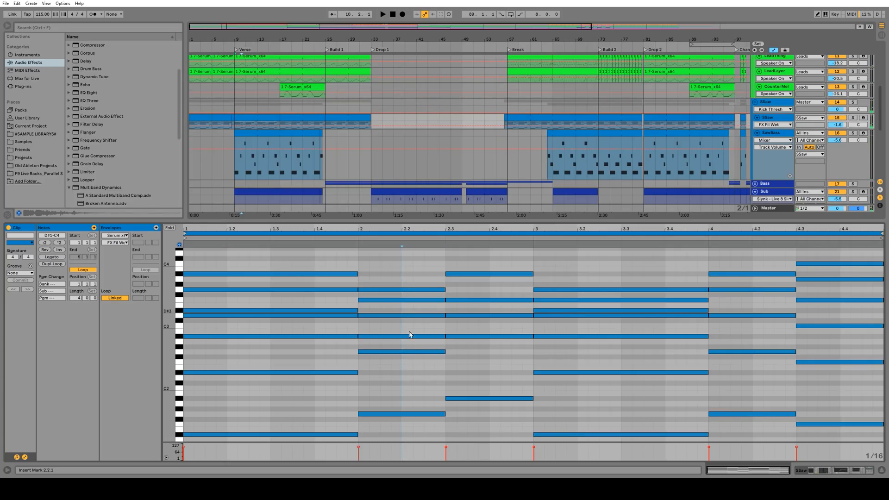
drag(418, 369, 407, 280)
key(space)
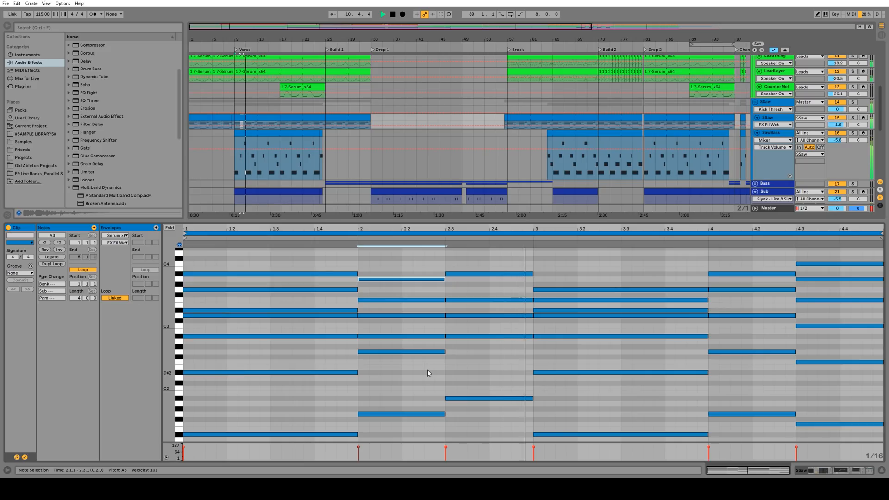
key(space)
key(Up)
key(space)
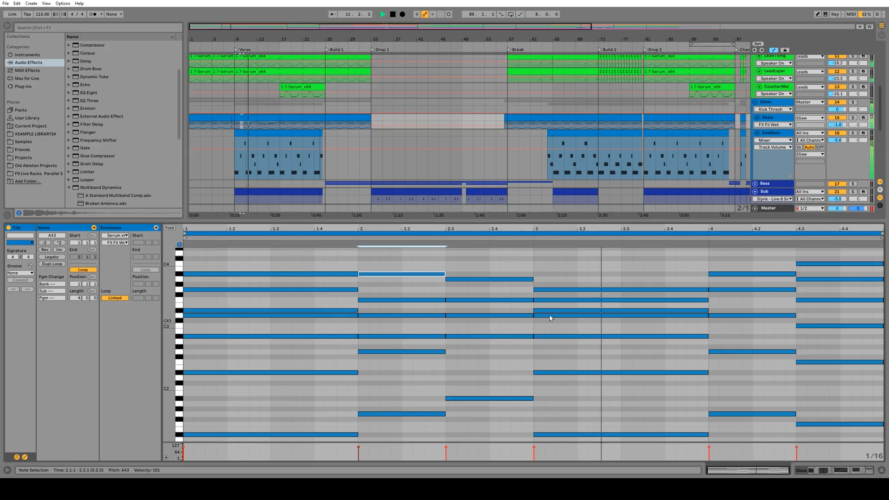
key(space)
drag(566, 300, 565, 274)
Step: Replace the SSaw clip at bar 17 with the revised verse clip, carrying over its C4 and D4 top notes
drag(261, 241, 829, 301)
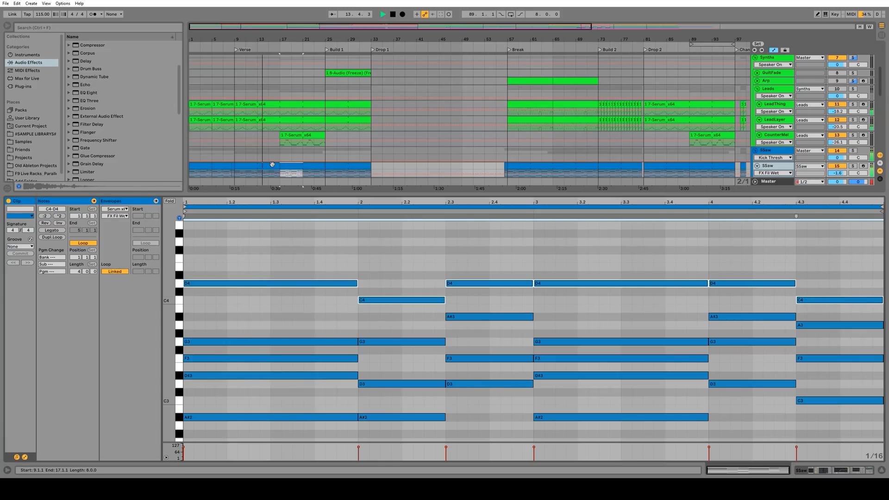
click(272, 165)
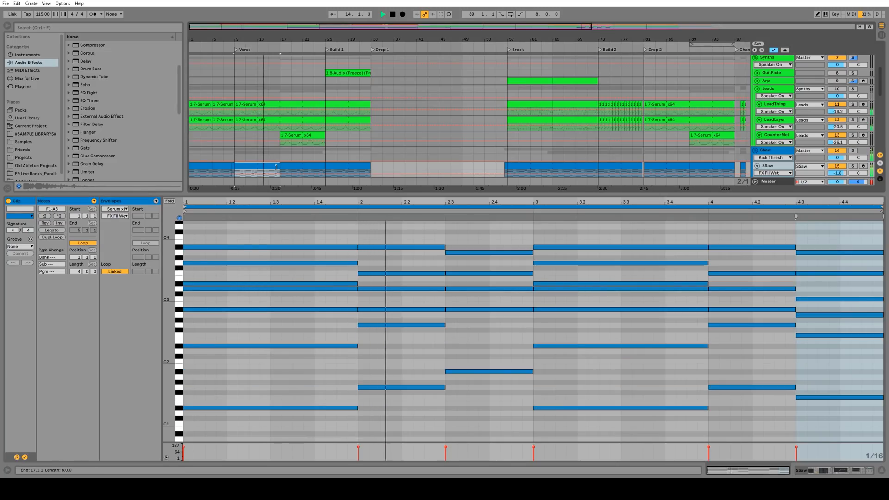
click(298, 165)
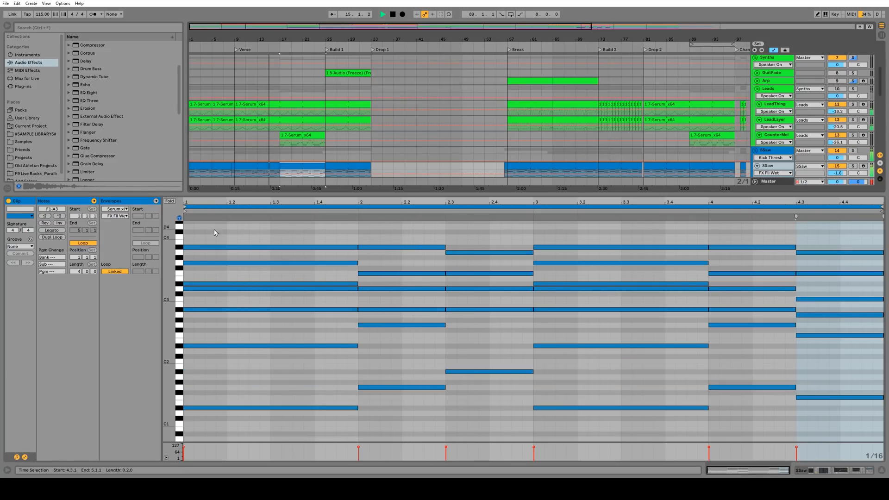
click(188, 231)
key(ctrl+v)
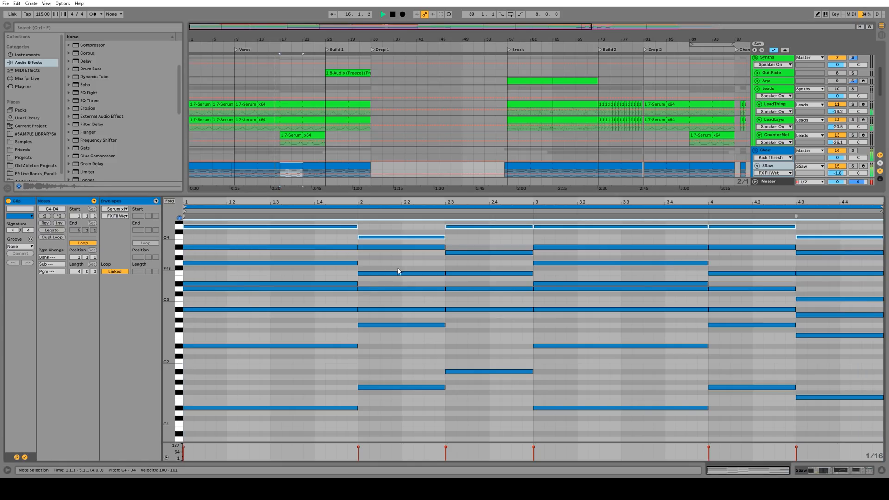
scroll(450, 278, up, 3)
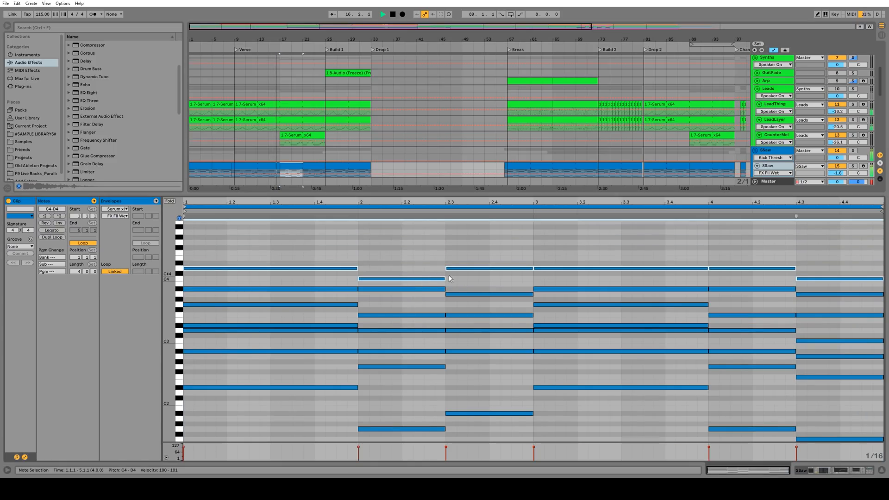
click(555, 261)
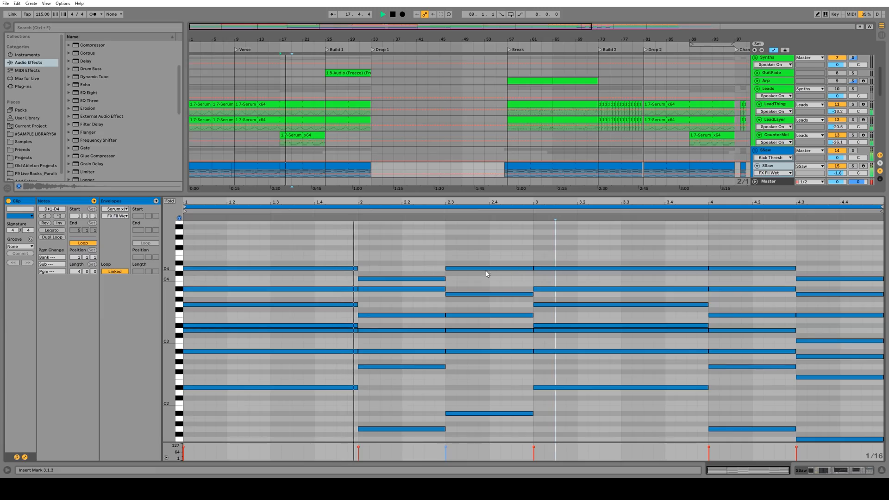
Step: Swap the second clip's top notes in bar 2 so D4 falls at 2.1 and C4 at 2.3, and audition it
key(space)
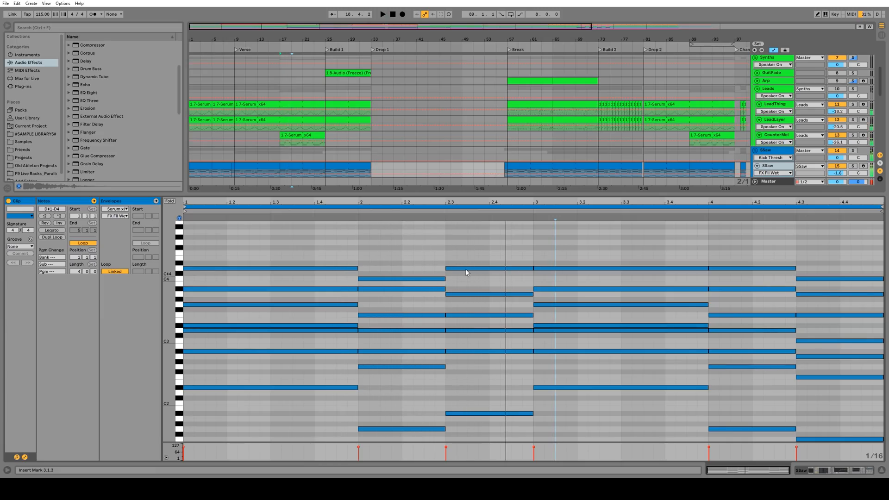
drag(467, 272, 424, 272)
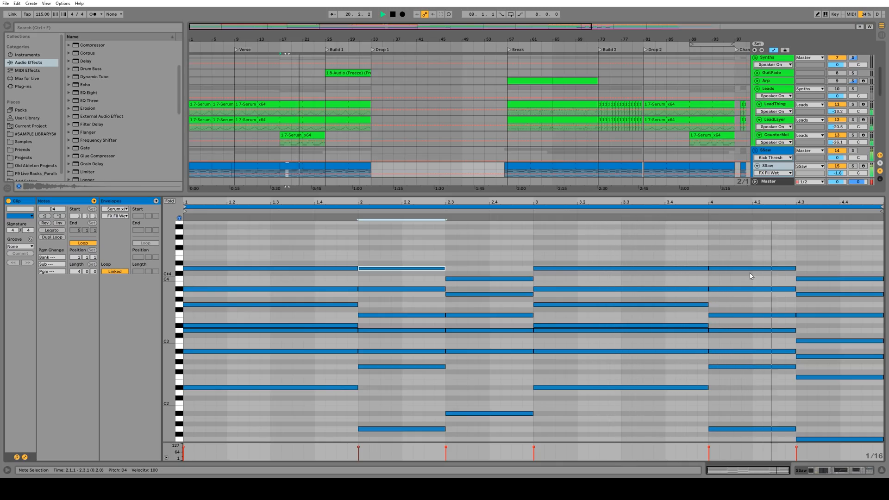
key(space)
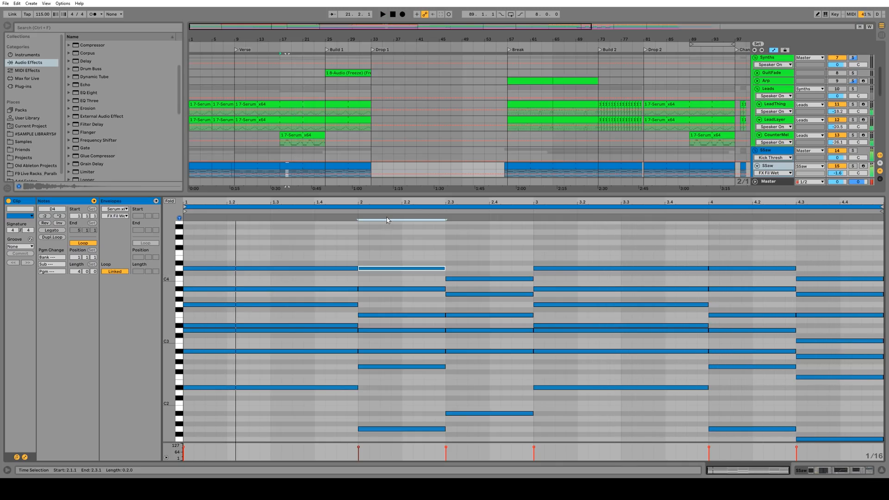
Step: Shrink the note editor and loop the verse from bar 9 to bar 25 over the SawBass clips
drag(387, 275, 375, 381)
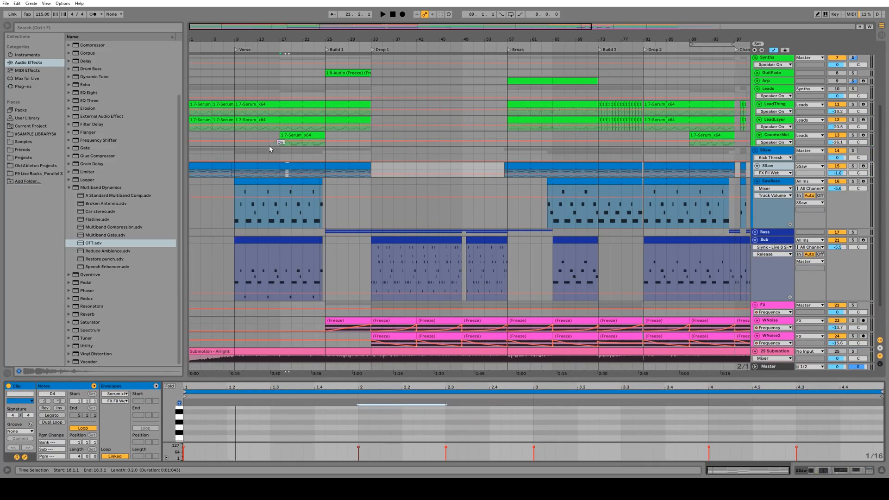
click(239, 195)
key(ctrl+l)
scroll(382, 147, up, 3)
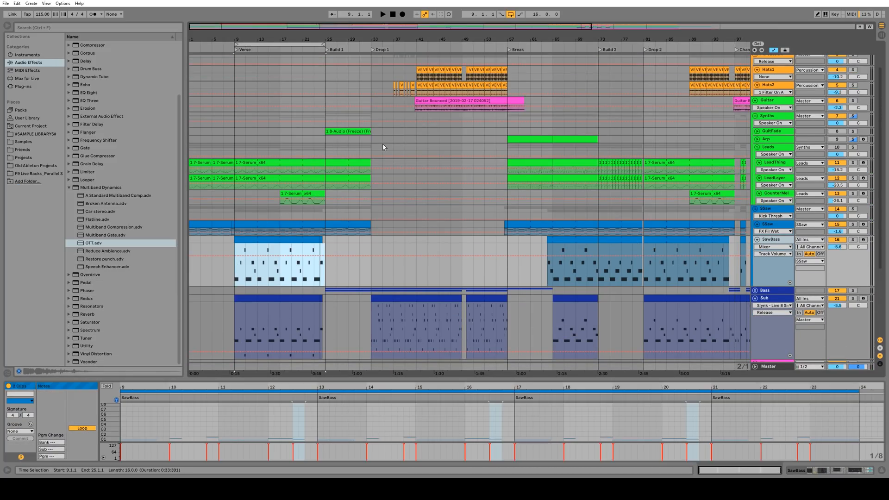
drag(250, 39, 373, 90)
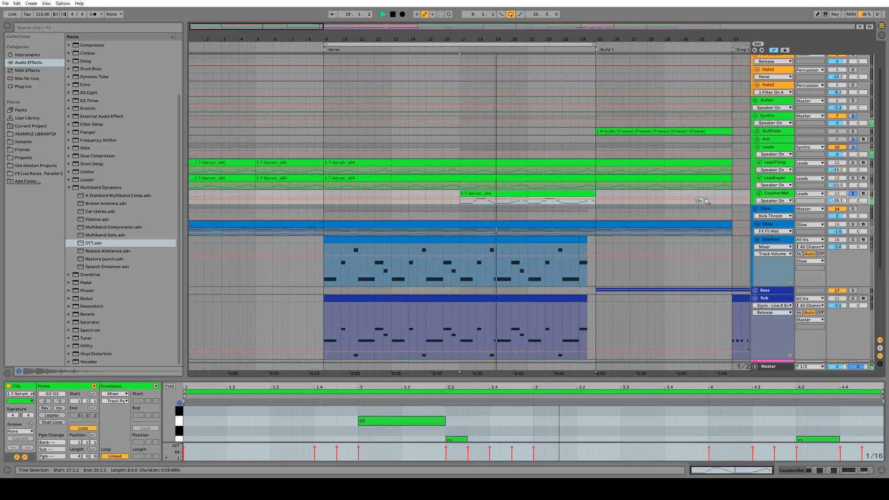
Step: Inspect the CounterMel track's device chain and its Serum patch
double_click(775, 194)
key(space)
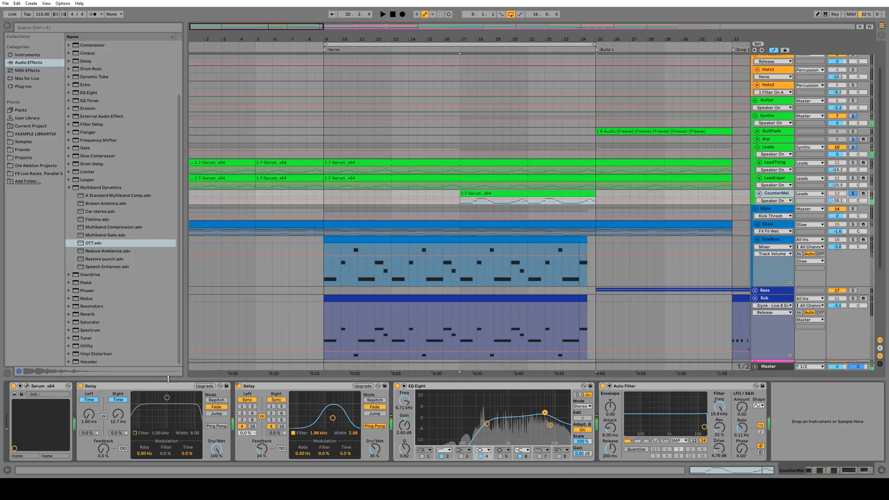
click(27, 386)
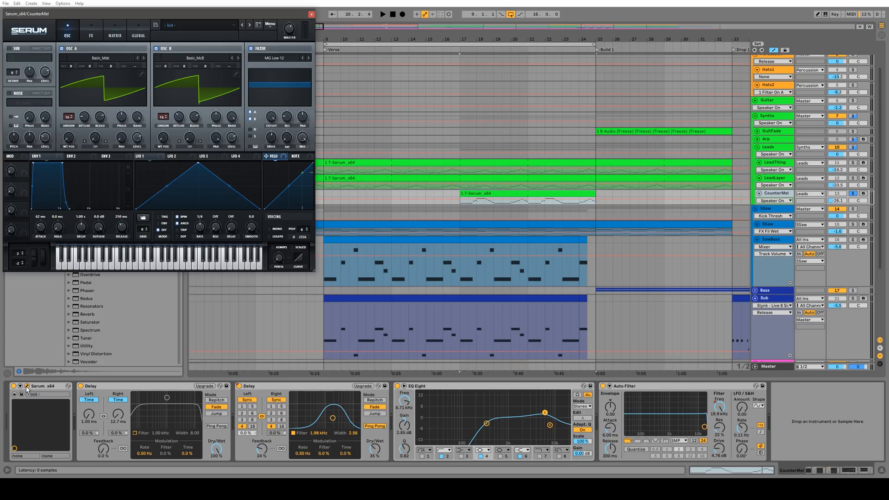
click(312, 14)
Step: Review the Leads group's effects chain, and solo the LeadThing track to audition it from the verse start
click(774, 148)
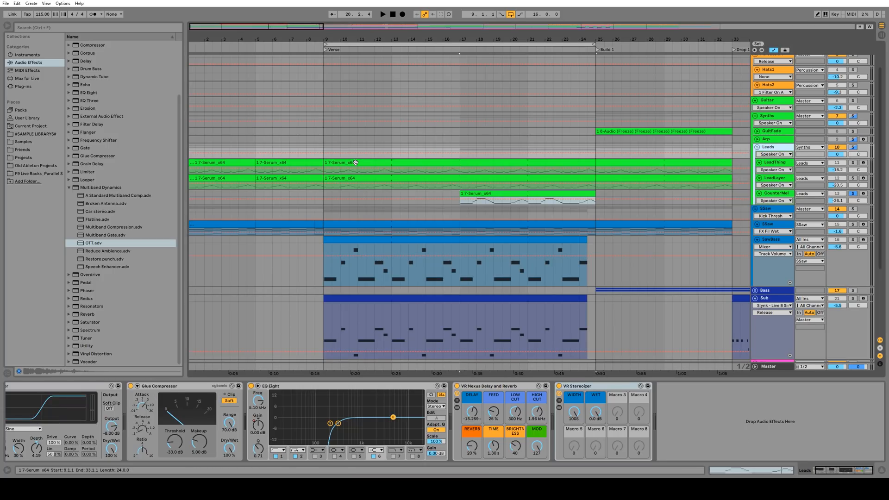
click(793, 169)
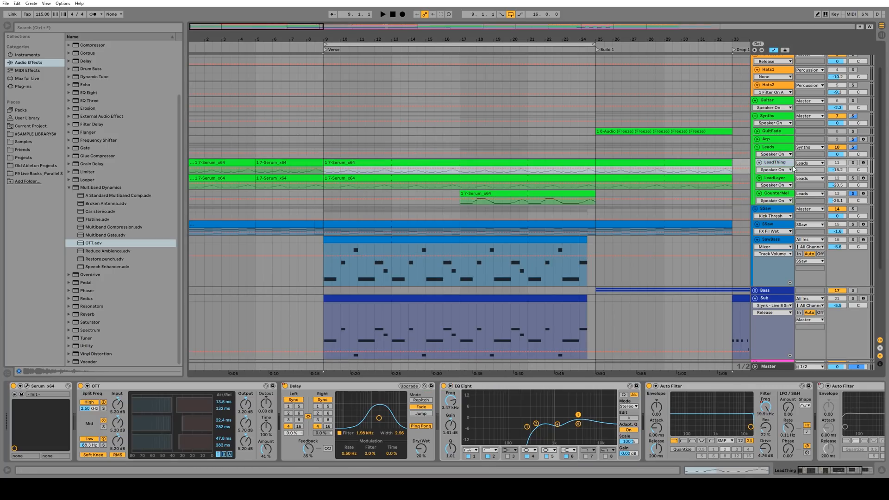
click(852, 163)
key(space)
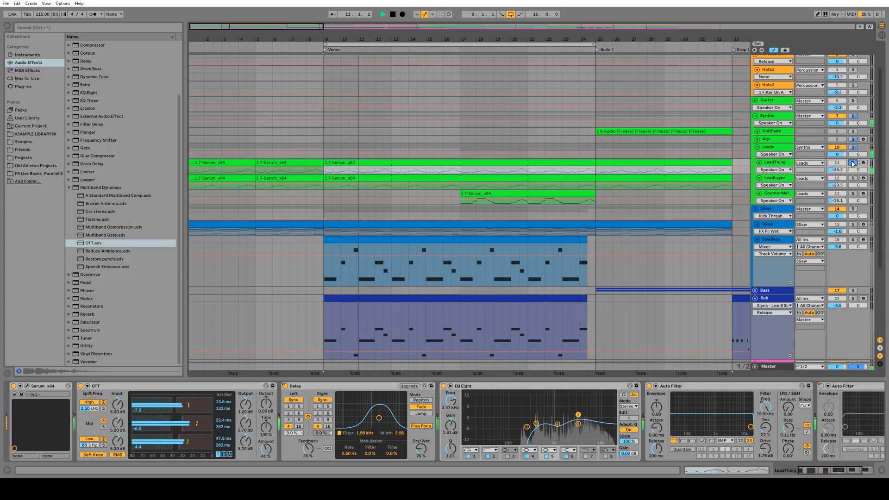
key(space)
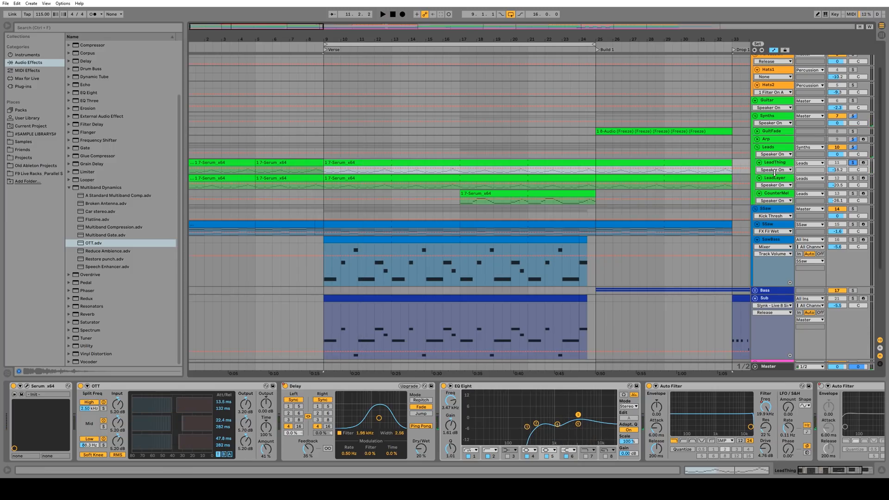
Step: Add a Harp1 Hollow instrument track below CounterMel and insert iZotope Alloy 2 on it for transient shaping
click(582, 174)
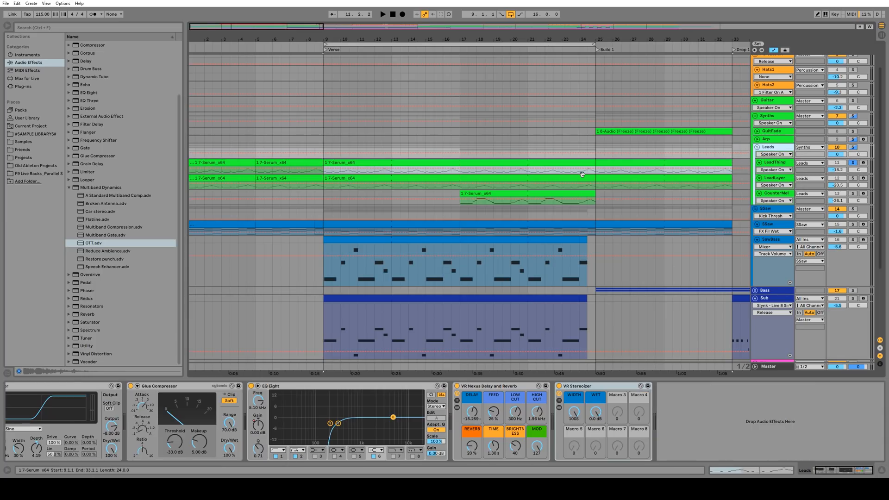
key(ctrl+f)
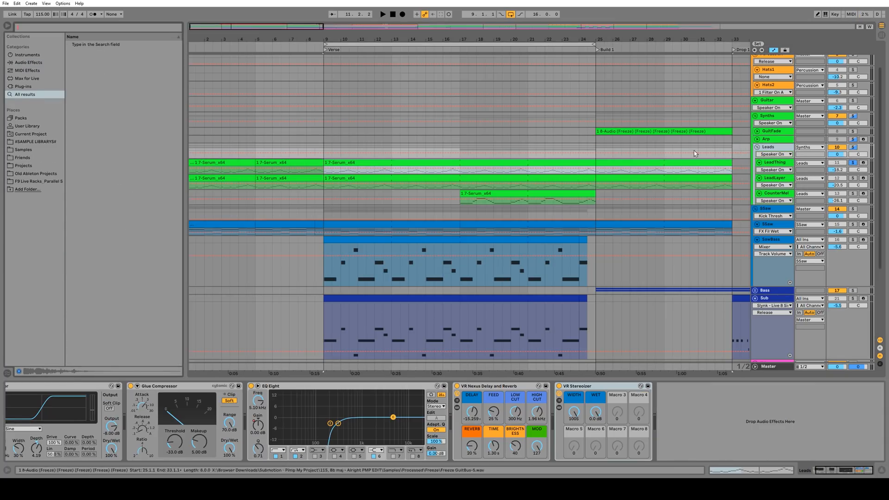
click(46, 55)
click(69, 53)
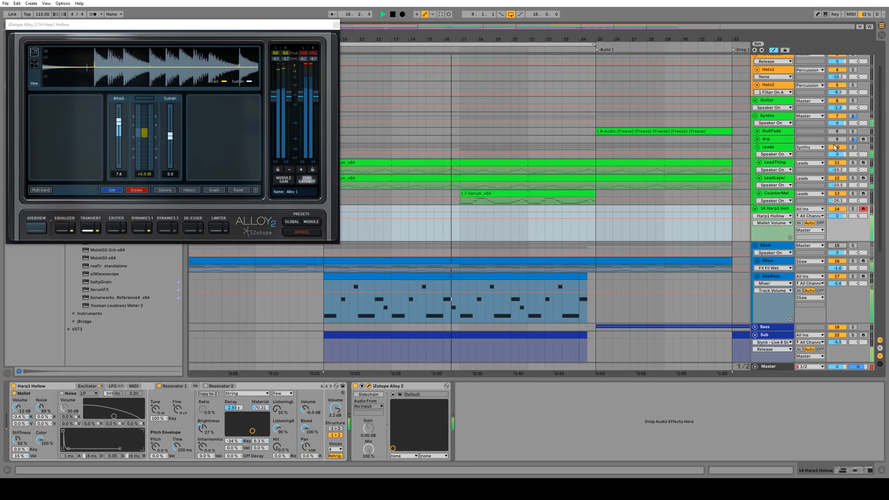
Step: Record a one-bar harp phrase at bar 12 on the Harp1 Hollow track and close the Alloy 2 window
key(space)
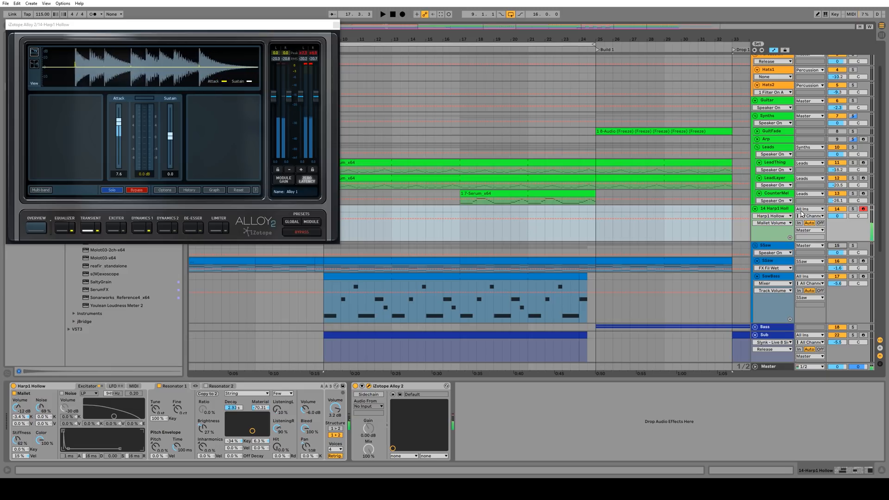
key(space)
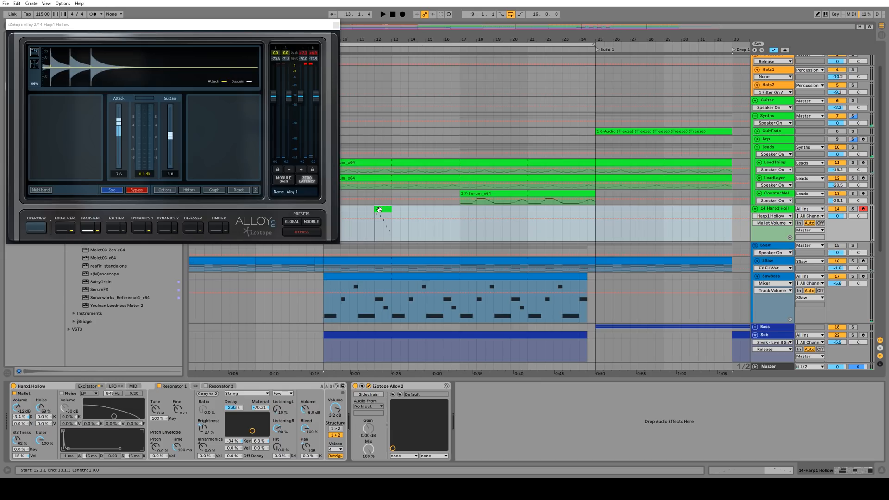
click(380, 209)
click(336, 26)
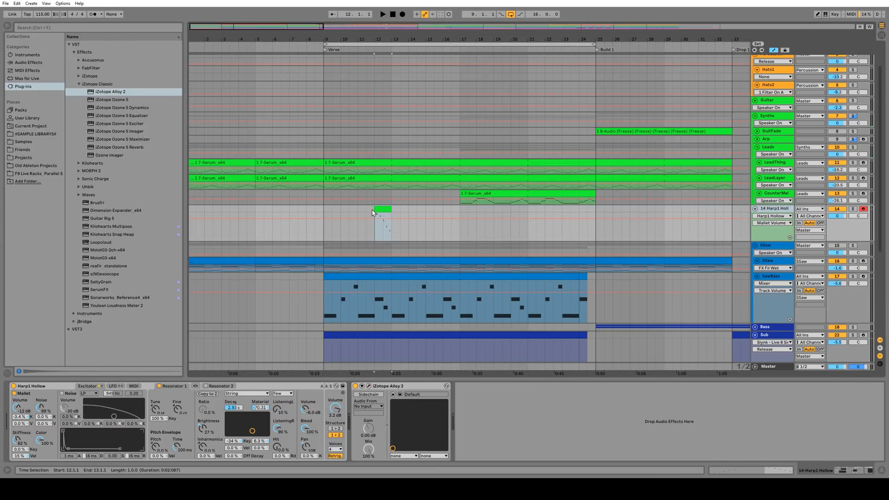
Step: Add lower harmony notes under the chords in bar 3 of the Harp1 Hollow clip
click(738, 390)
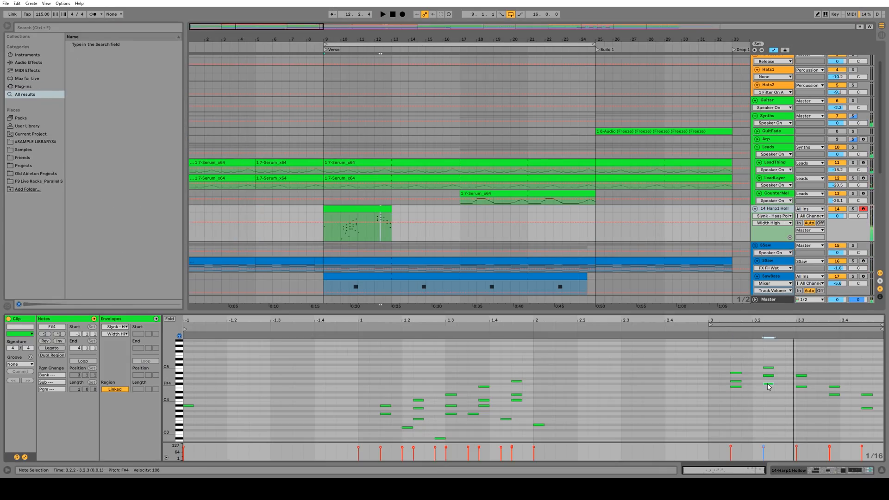
click(835, 403)
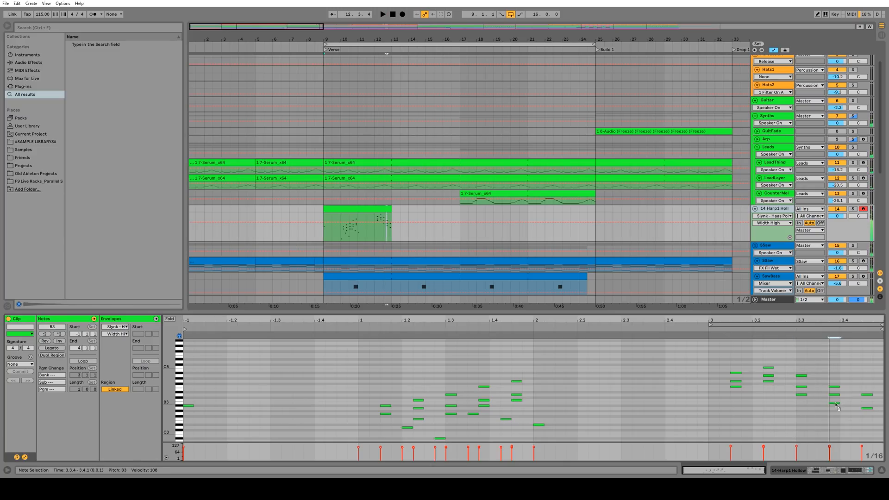
double_click(865, 417)
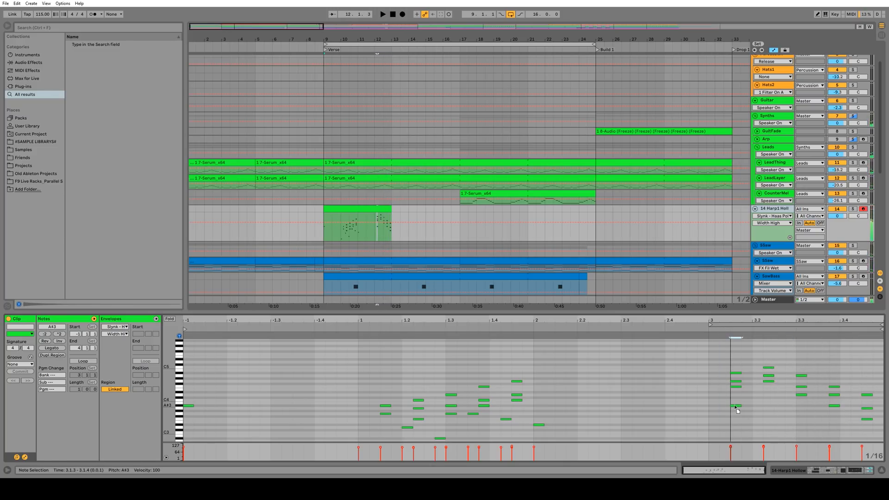
Step: Undo the extra A#3 chord note and add passing notes between the harp chords: A#3 at 3.1.1, C4 at 3.2.4 and D3 at 3.3.3
key(ctrl+z)
scroll(694, 408, down, 3)
double_click(714, 382)
key(space)
key(space)
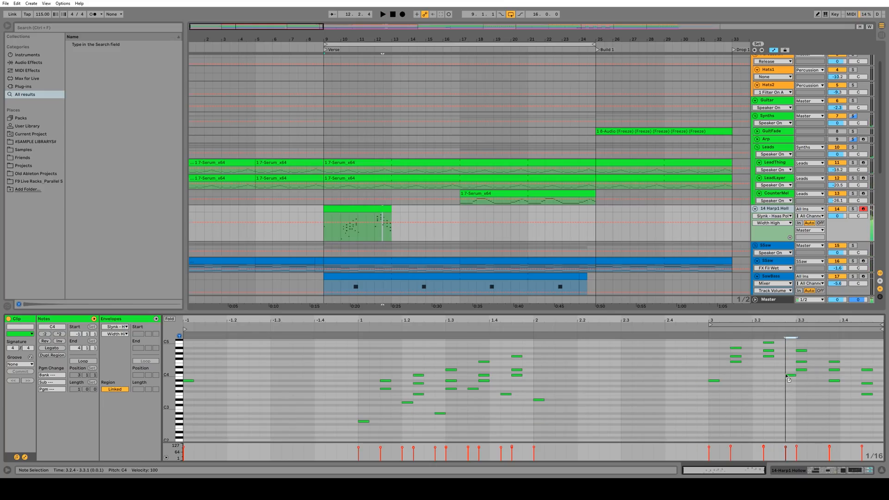
key(Down)
key(space)
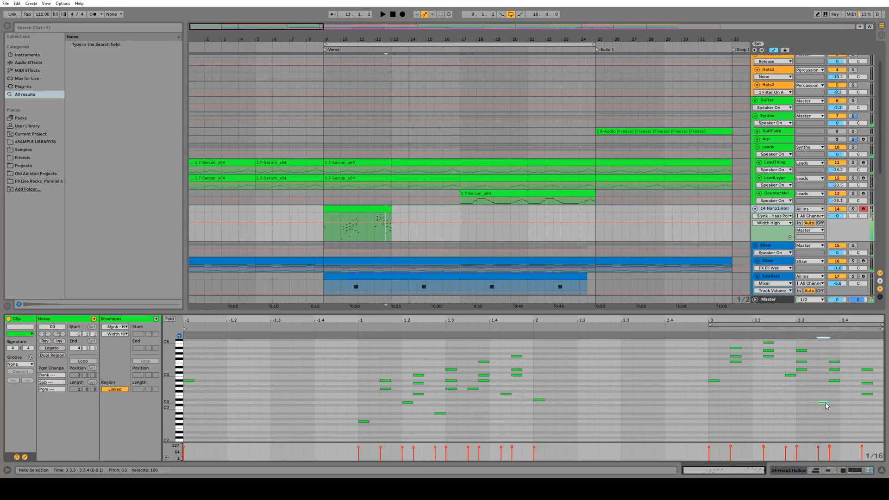
Step: Add a C3 under the last chord of the harp phrase and audition the clip from bar 3
click(708, 332)
key(space)
click(708, 332)
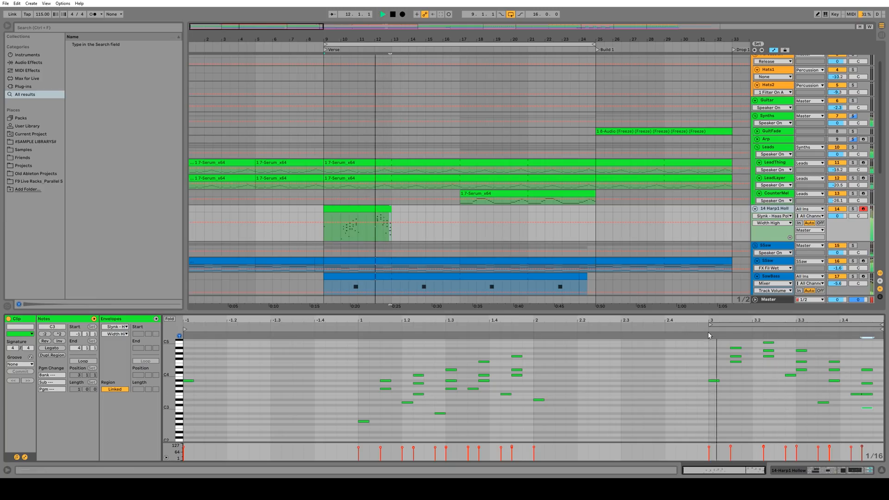
key(space)
click(768, 350)
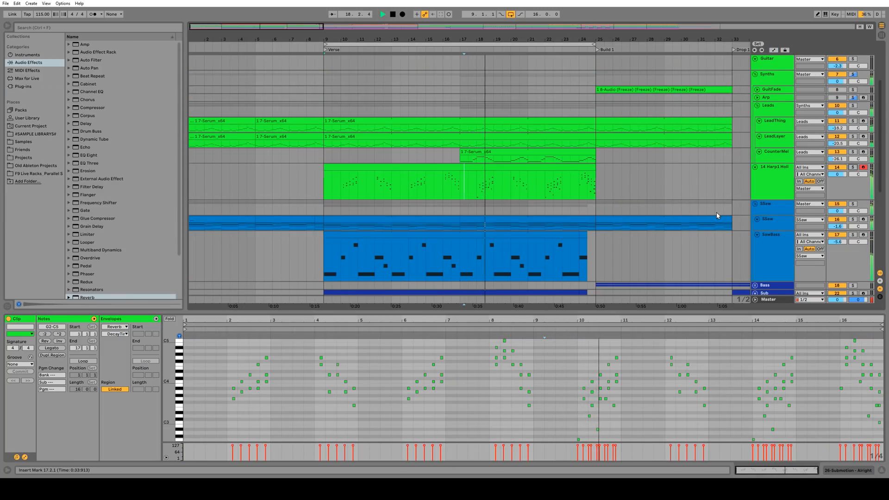
Step: Lower the Harp1 Hollow track's volume to about -2.5 dB while listening to it against the verse
drag(554, 39, 459, 41)
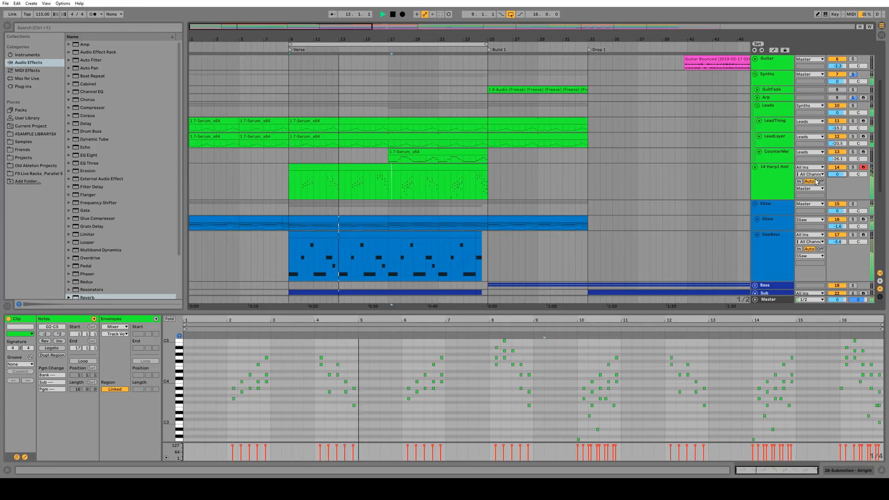
click(835, 176)
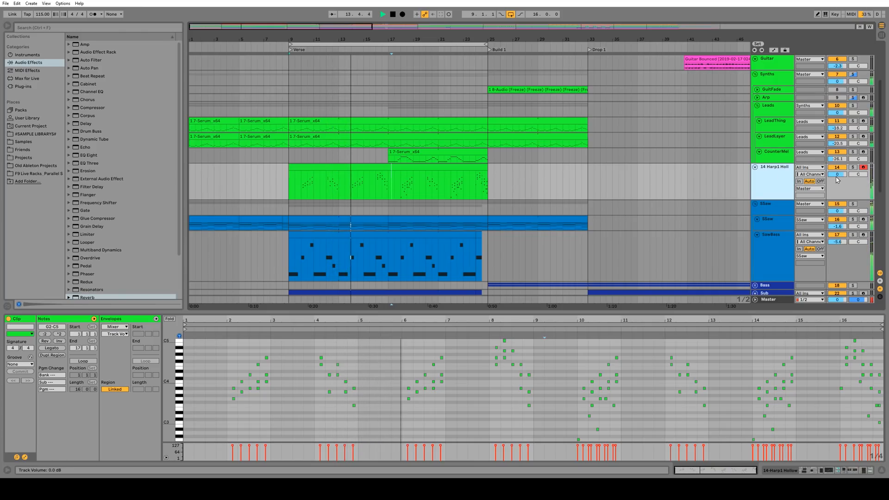
key(a)
key(a)
mouse_move(837, 174)
mouse_down()
mouse_move(837, 183)
mouse_move(837, 171)
mouse_up()
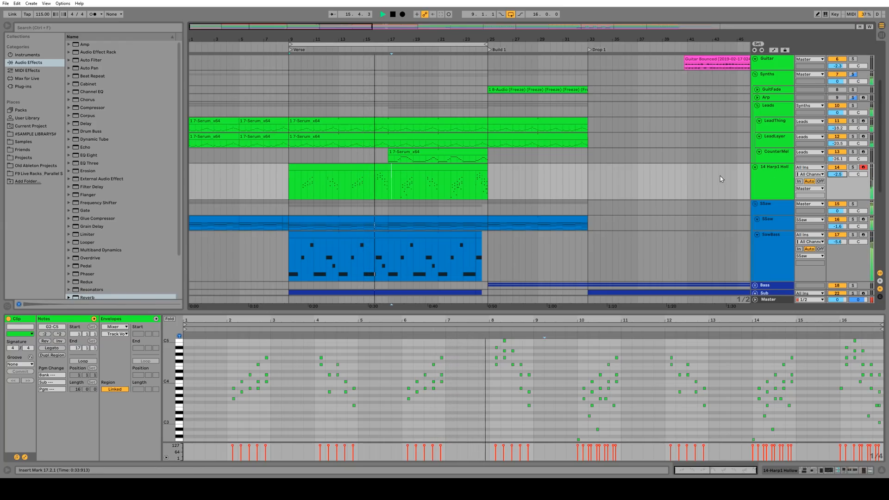
scroll(720, 177, up, 3)
scroll(720, 177, down, 6)
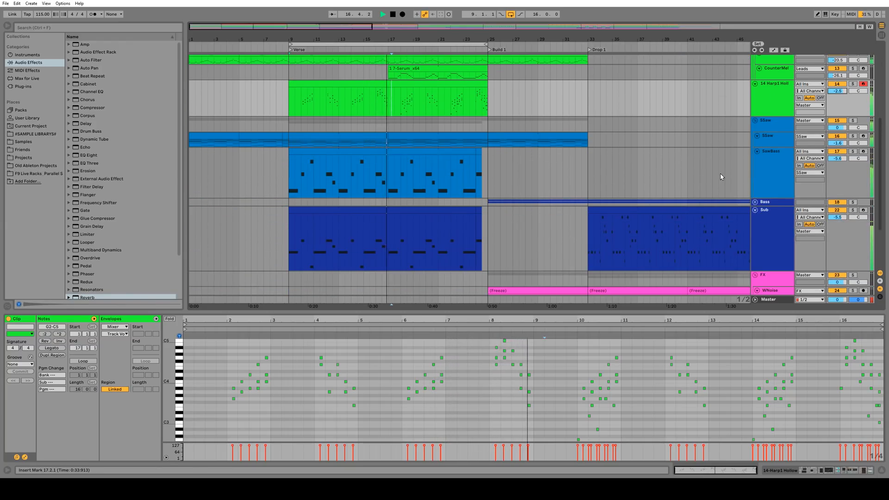
scroll(720, 173, up, 5)
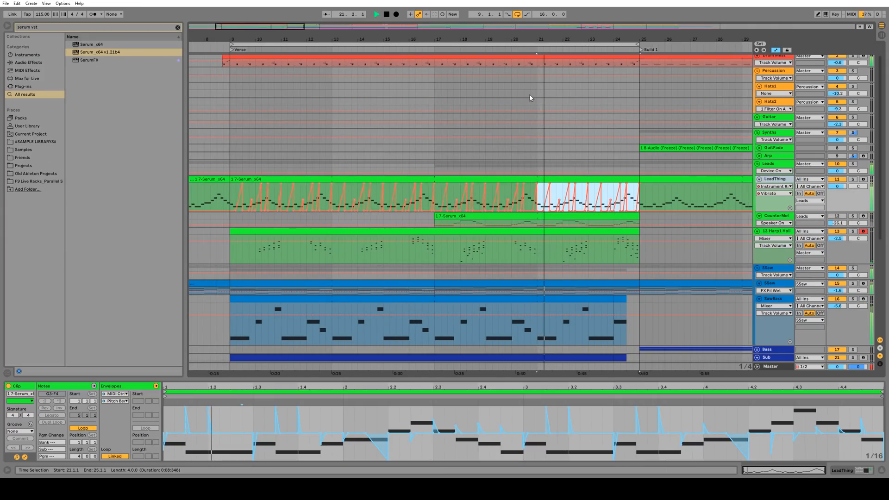
Step: Open the Serum patch on the LeadThing track and adjust oscillator A's unison voices
drag(531, 39, 531, 19)
click(771, 180)
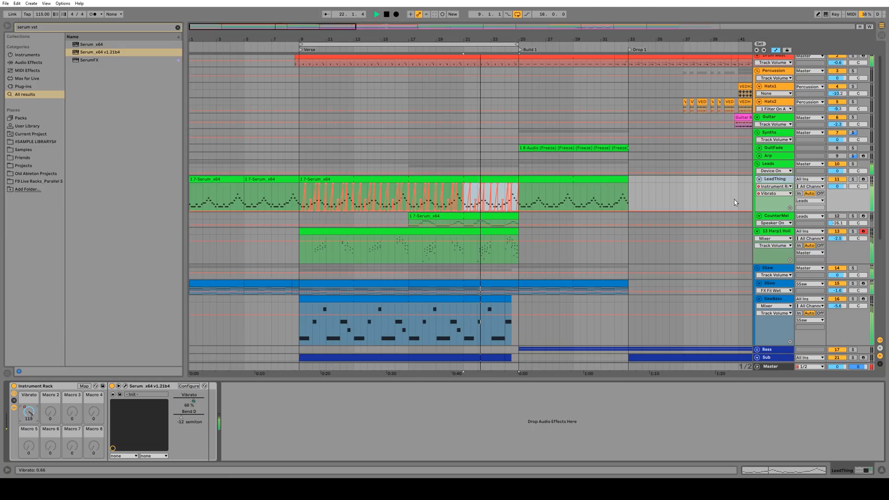
click(125, 386)
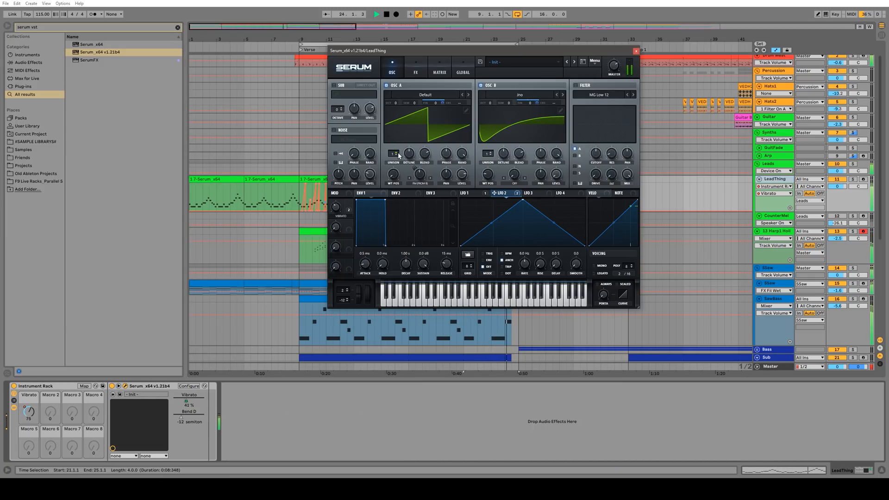
mouse_move(398, 155)
mouse_down()
mouse_move(396, 142)
mouse_move(412, 174)
mouse_move(409, 154)
mouse_up()
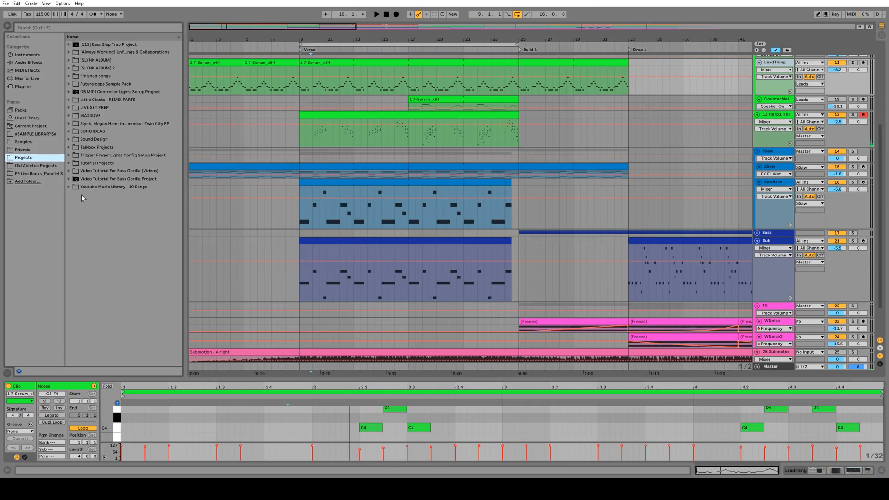
Step: Import the BASS and SUB groups from the Slynk - Knuckles project and audition them in the arrangement
click(69, 187)
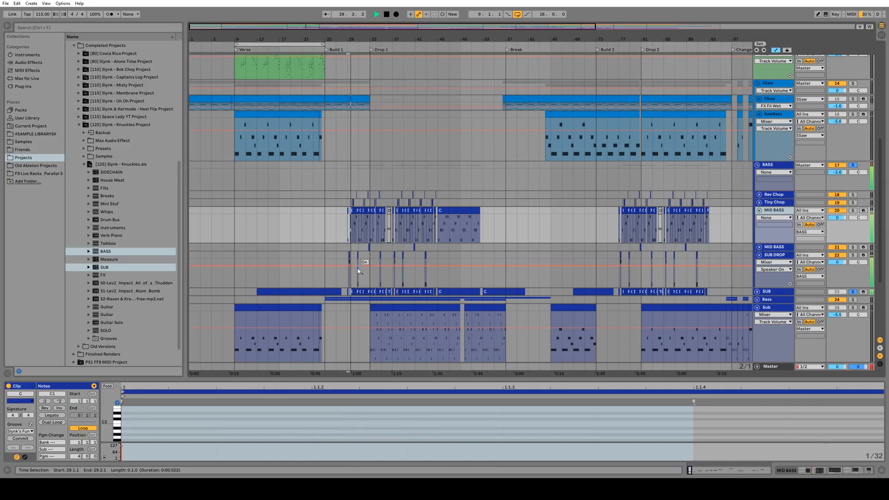
scroll(357, 210, up, 5)
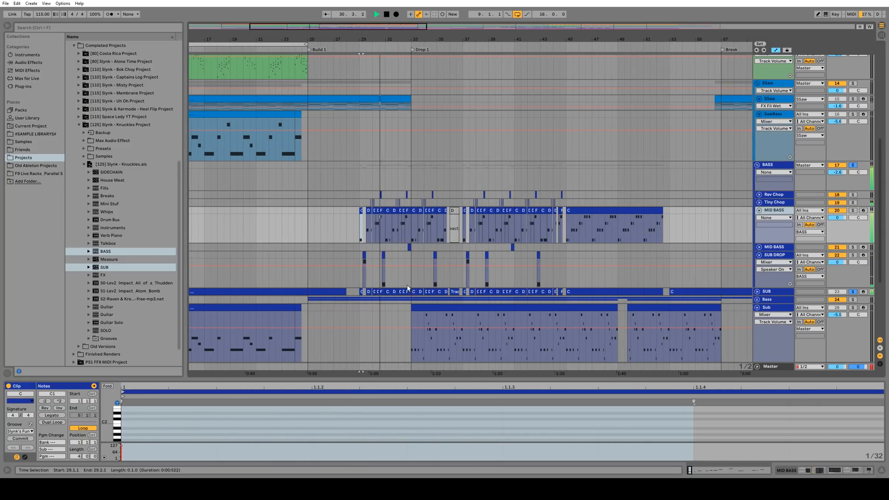
key(space)
Step: Move the first SUB DROP clip from bar 29 to the last beat of bar 9 and play the verse start
drag(366, 266, 457, 266)
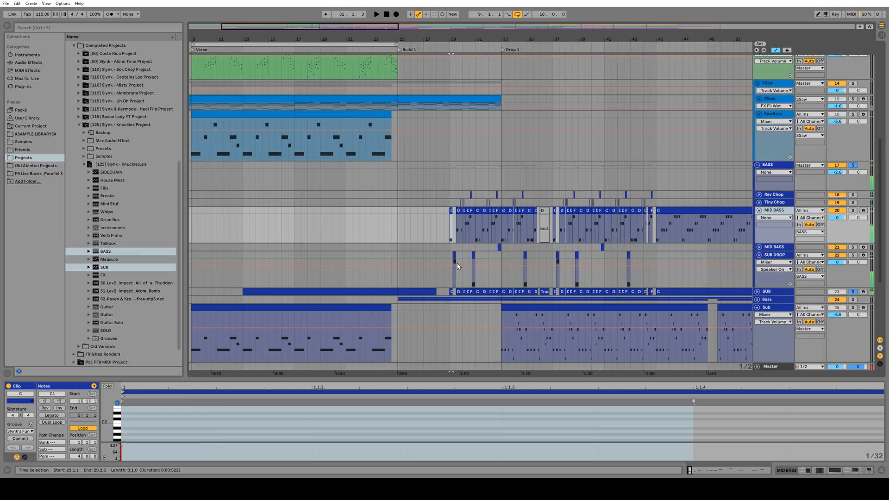
click(454, 256)
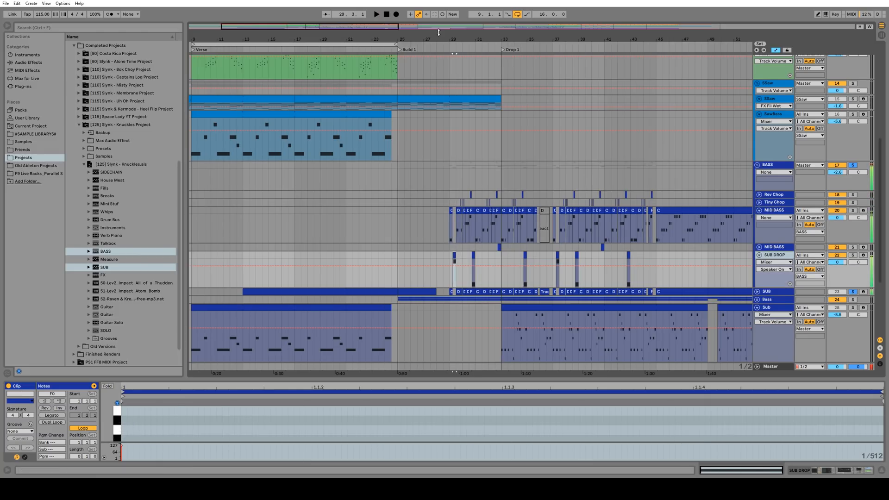
scroll(551, 255, left, 4)
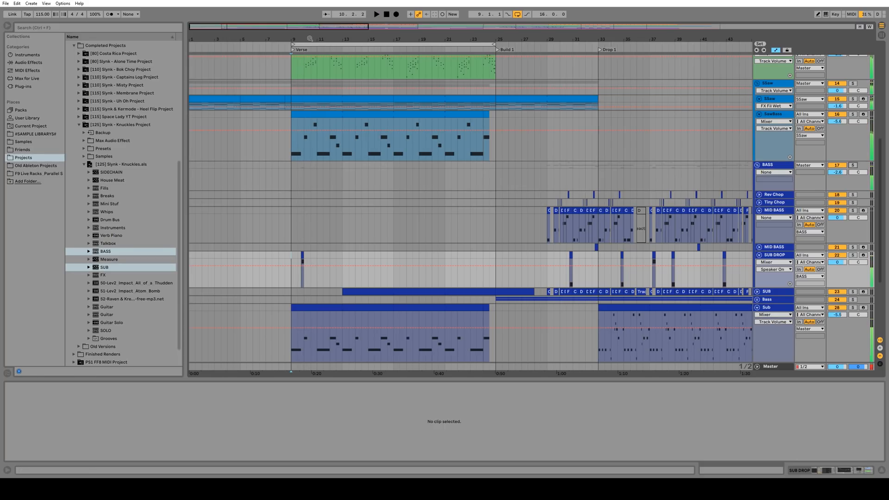
drag(309, 39, 322, 232)
click(329, 266)
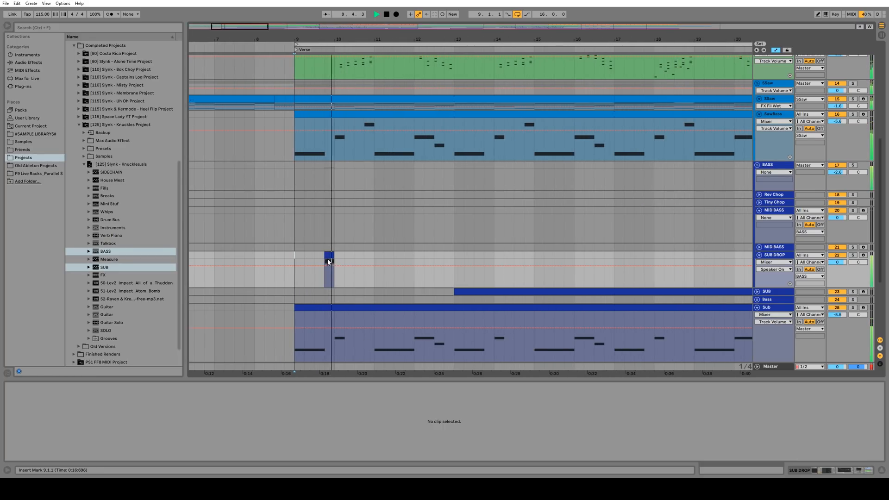
Step: Transpose the note in the SUB DROP clip to C#0 and audition it against the verse
key(space)
key(space)
key(shift+Up)
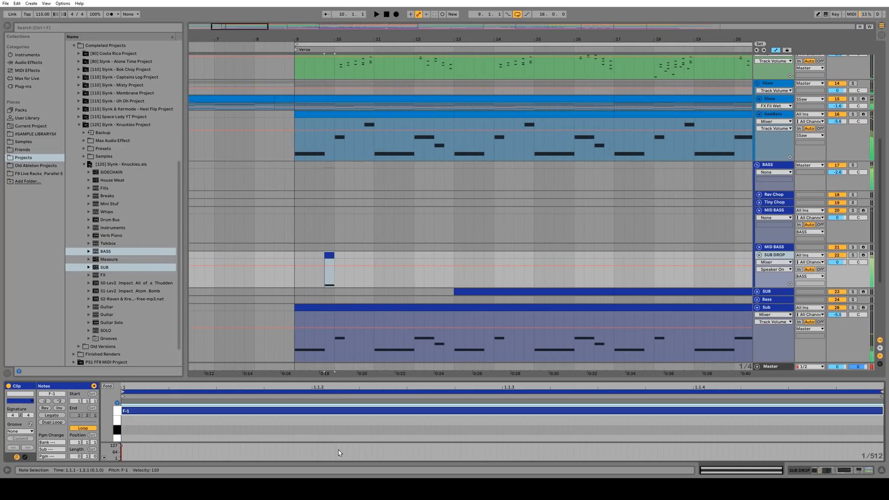
key(Up)
key(Up)
key(Up)
key(Up)
key(Up)
key(Up)
key(Up)
key(space)
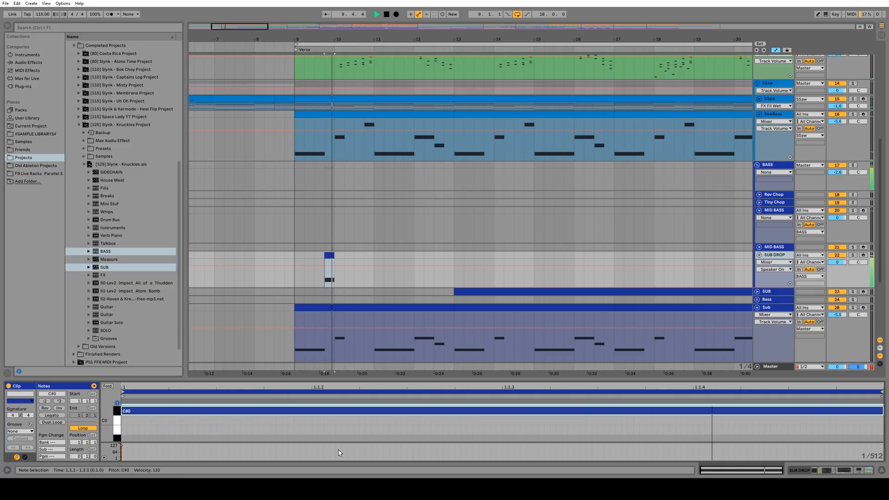
Step: Raise the SUB DROP note to E0 and repeat the clip every four bars through the verse
key(Up)
key(Up)
key(Up)
key(Up)
key(space)
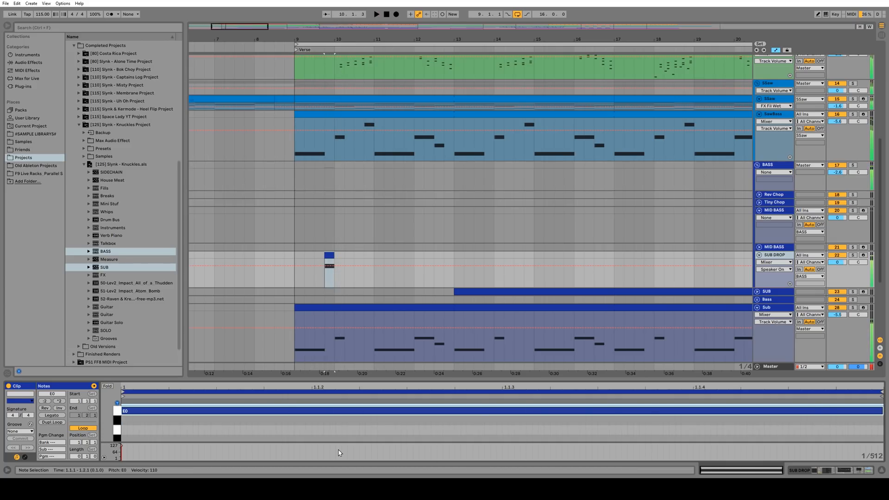
key(Up)
key(space)
key(space)
key(Down)
key(space)
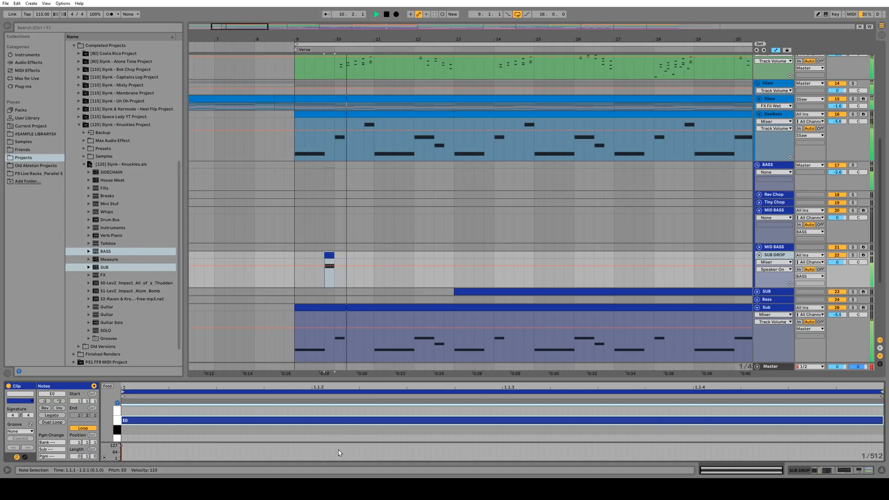
key(space)
key(space)
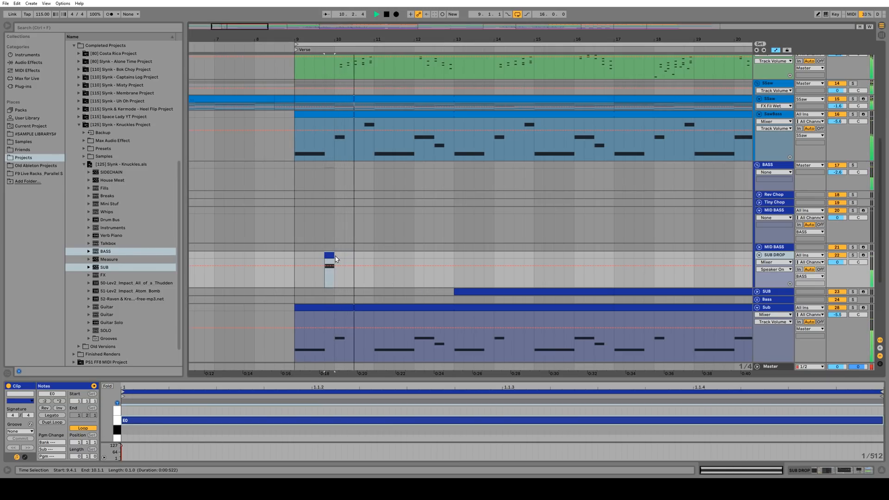
drag(340, 254, 460, 256)
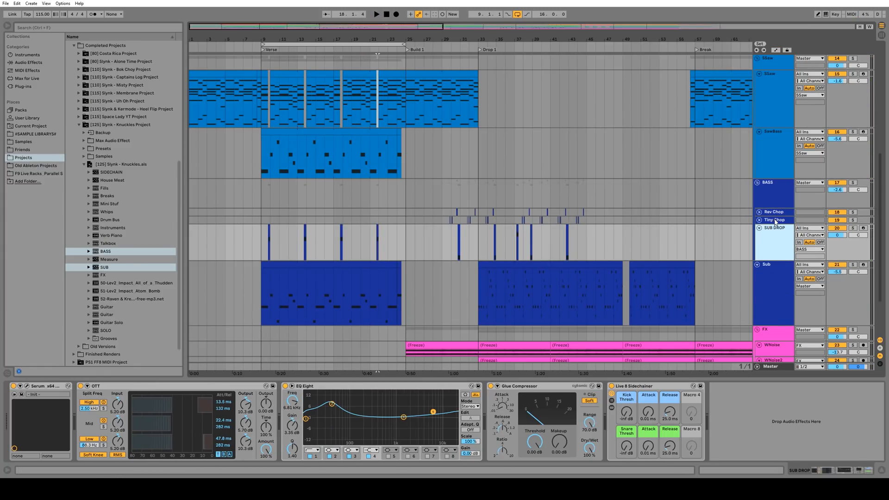
Step: Remove the Tiny Chop and Rev Chop tracks and the BASS group around SUB DROP, and rename SUB DROP as Sub Wind Up
click(776, 220)
key(Delete)
click(769, 212)
key(Delete)
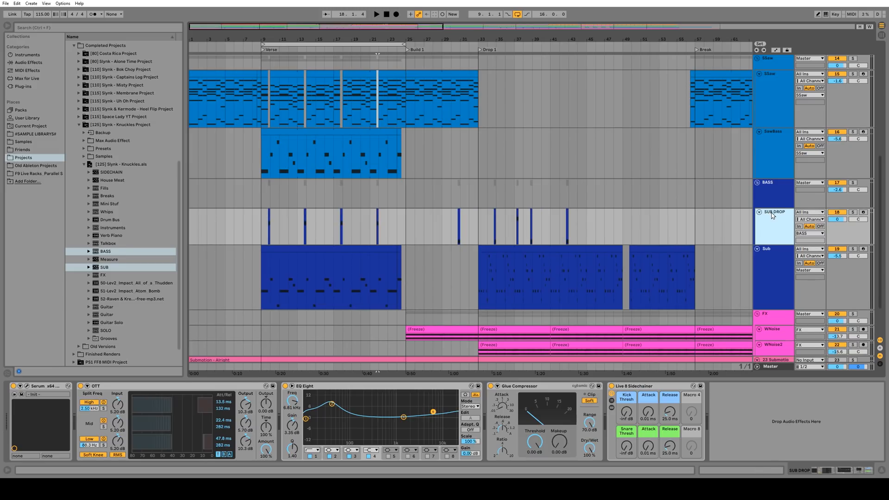
click(768, 196)
key(Delete)
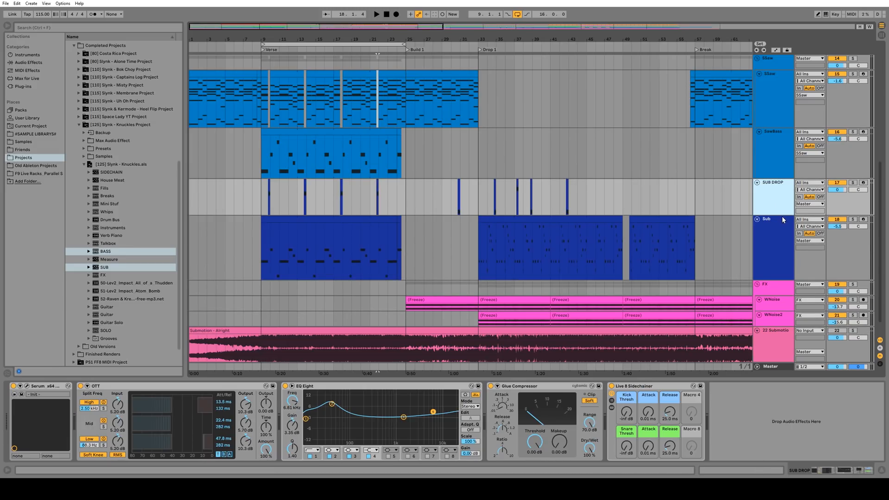
Step: Delete the leftover Sub Wind Up clips between bars 29 and 47, and set the track's volume to -4.8 dB while playing the verse
drag(441, 197, 603, 195)
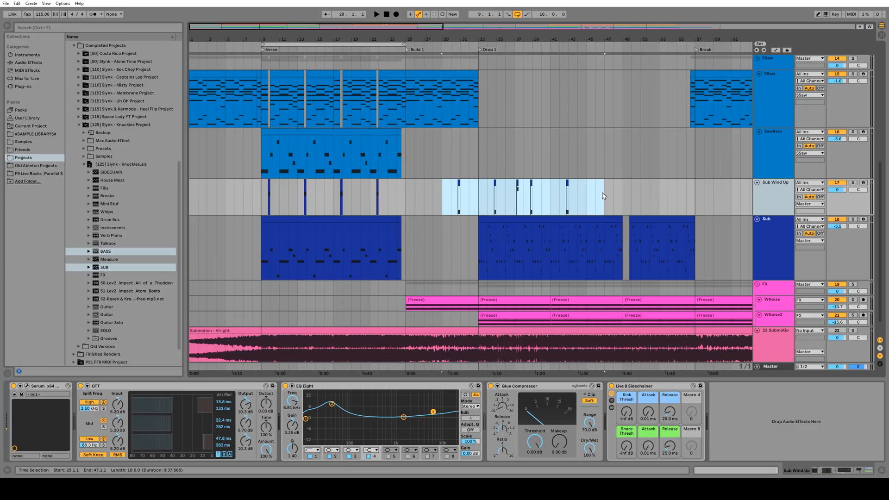
click(264, 201)
key(space)
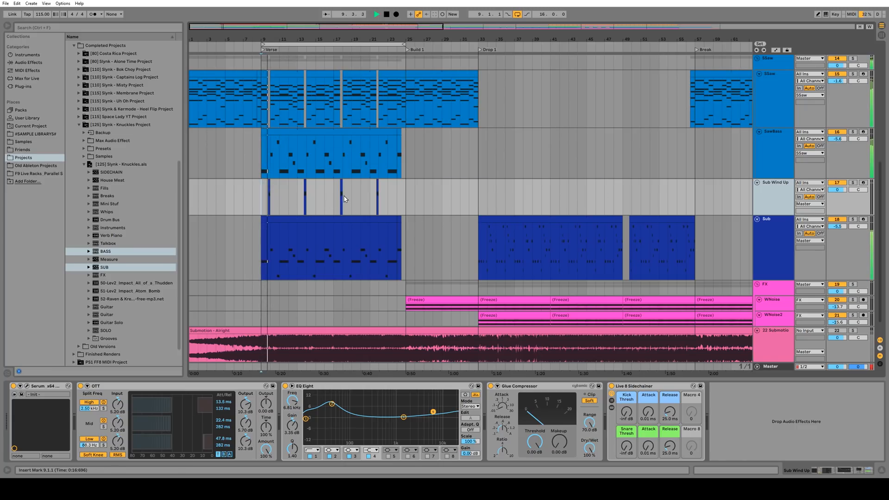
click(264, 50)
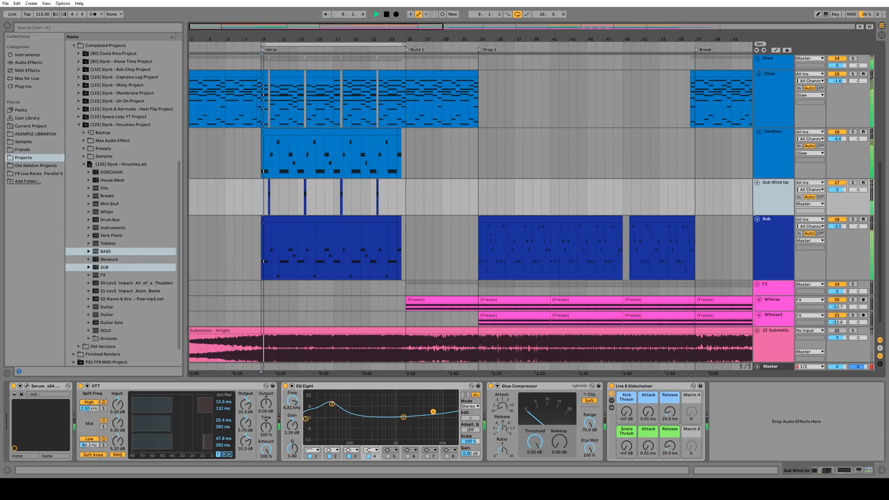
drag(837, 189, 837, 200)
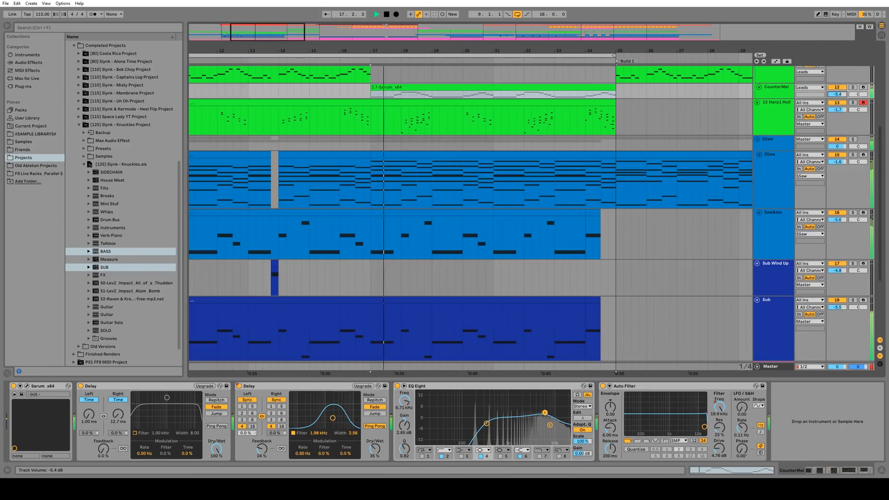
Step: Open the CounterMel verse clip's notes in an enlarged piano roll and audition its opening notes against the track
key(space)
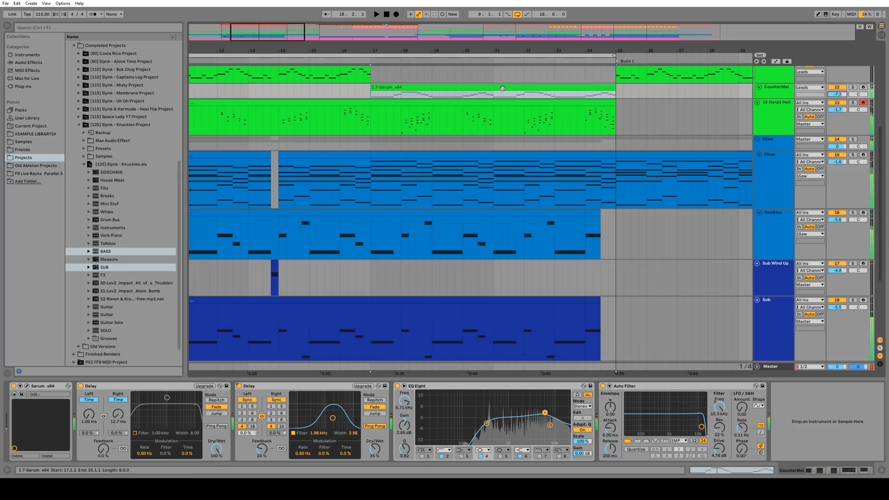
double_click(502, 88)
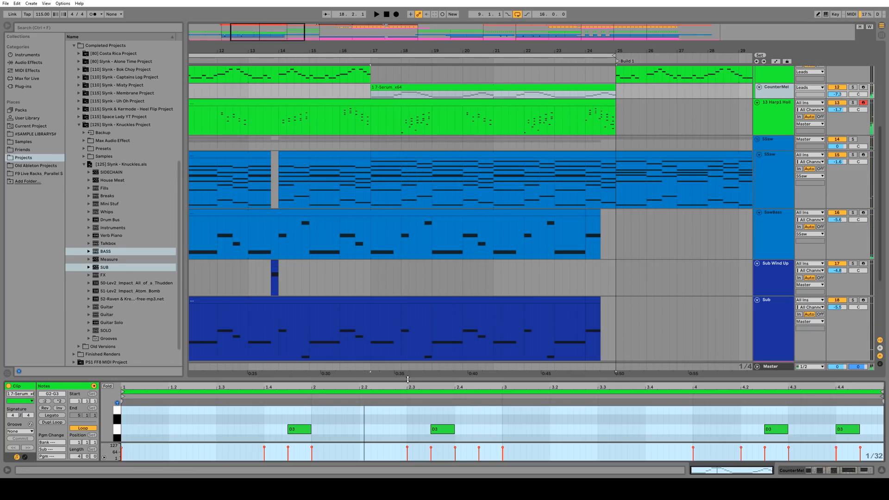
drag(407, 379, 407, 237)
key(space)
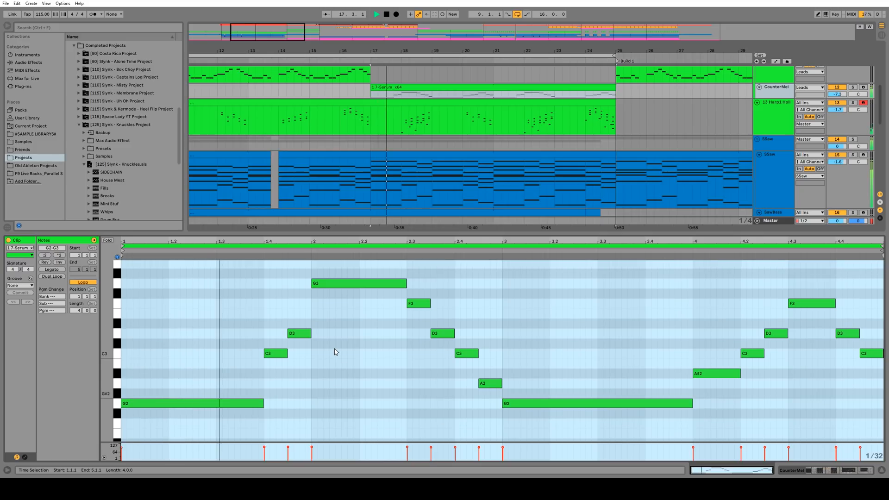
click(287, 397)
key(space)
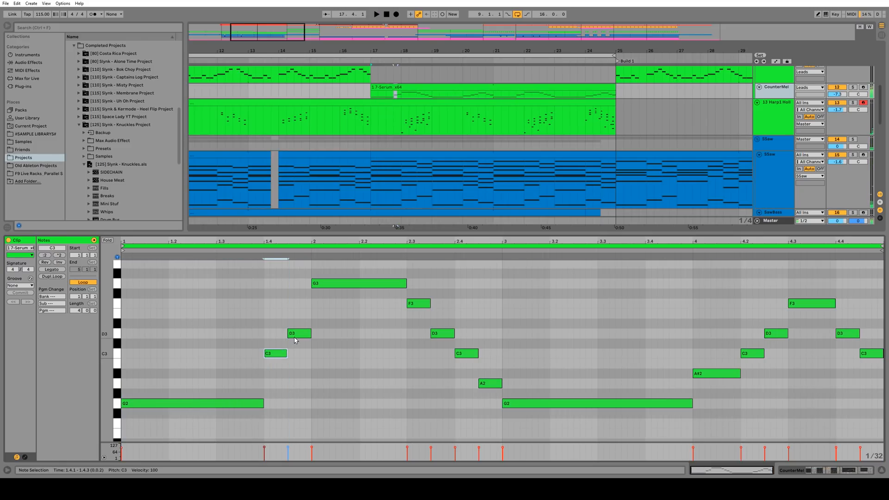
click(336, 284)
click(249, 403)
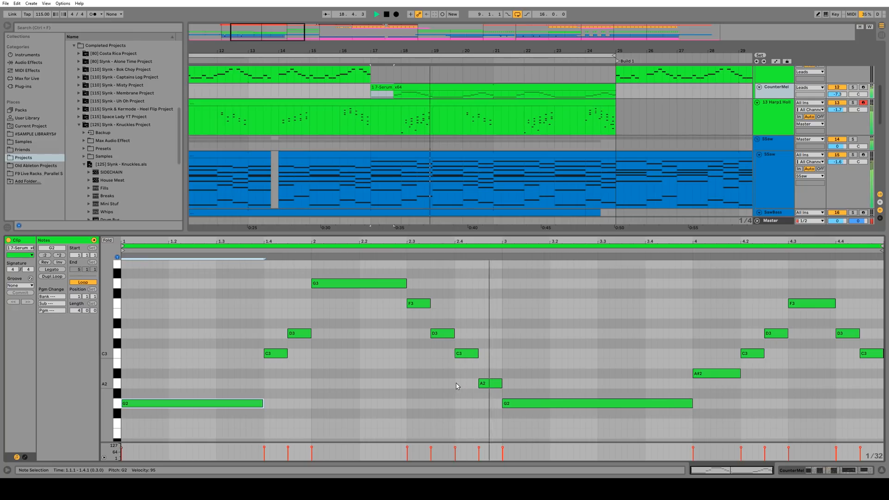
Step: Raise the A2 note at 2.4.3 in the CounterMel clip to A#2 and play the phrase back
key(space)
click(487, 383)
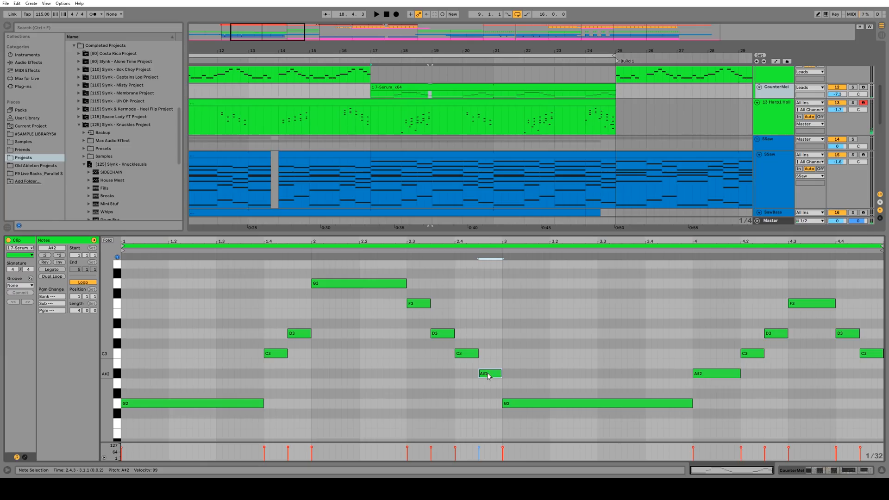
key(space)
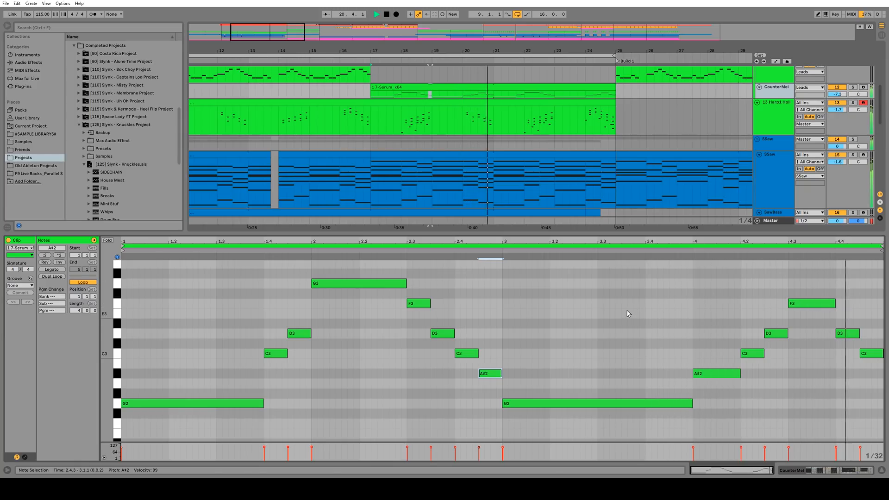
key(space)
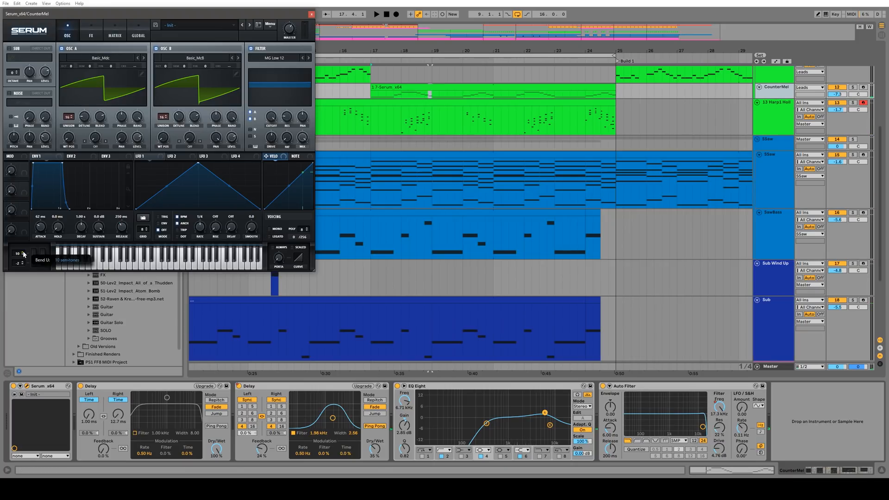
Step: Set the upward pitch bend range of CounterMel's Serum to 12 semitones and check its modulation matrix and global settings
click(22, 253)
click(23, 252)
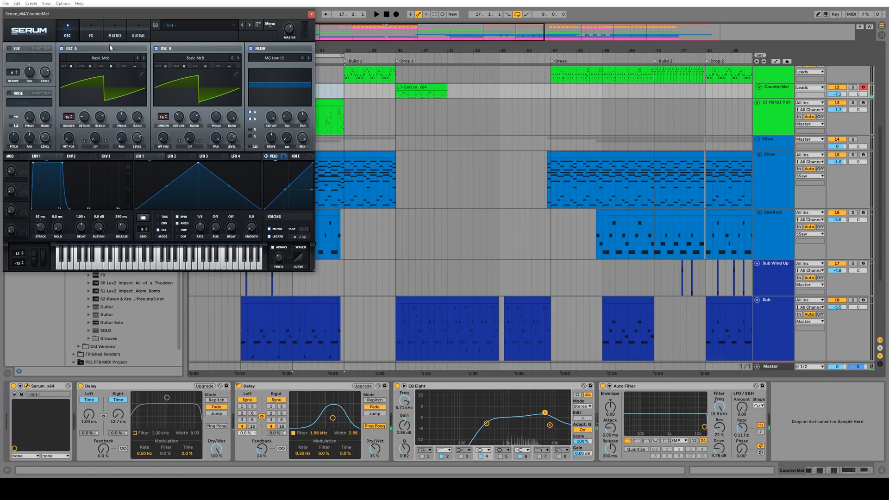
click(115, 33)
click(138, 32)
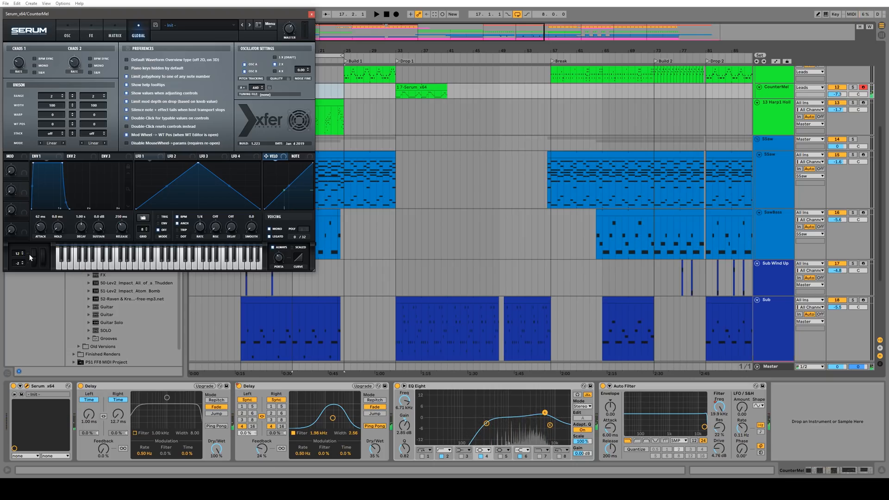
drag(128, 12, 437, 72)
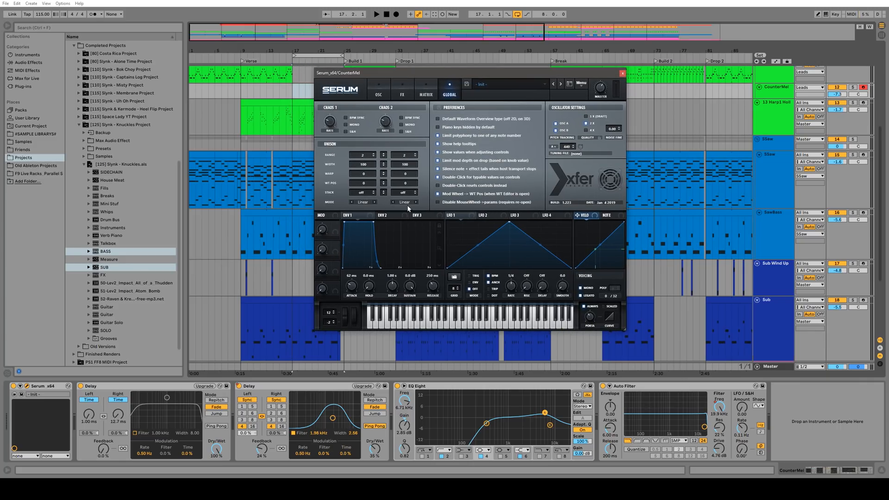
click(379, 94)
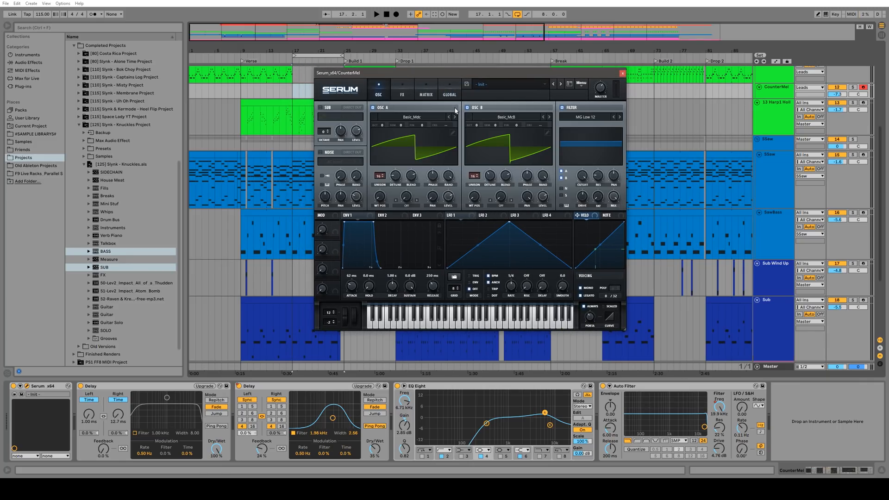
click(449, 93)
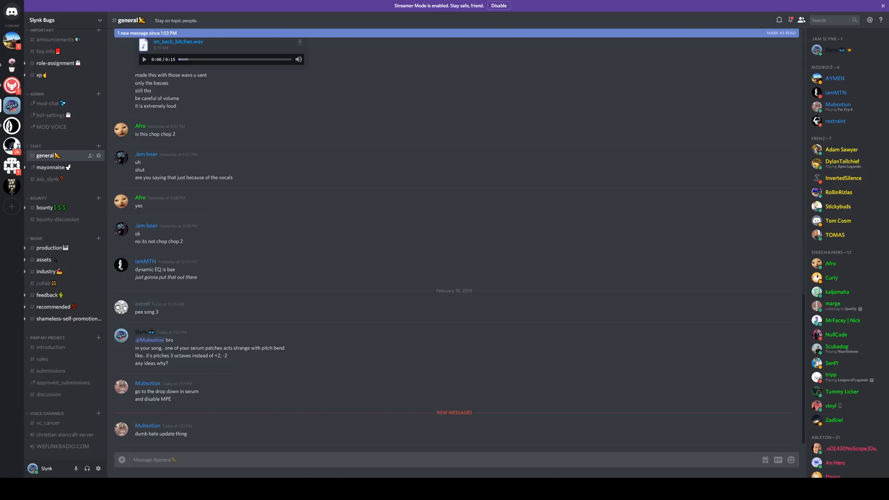
Step: Switch back to Ableton Live to disable MPE in Serum, and reply in Discord's general channel with thanks and "i was scratching my head lol"
key(alt+Tab)
click(604, 74)
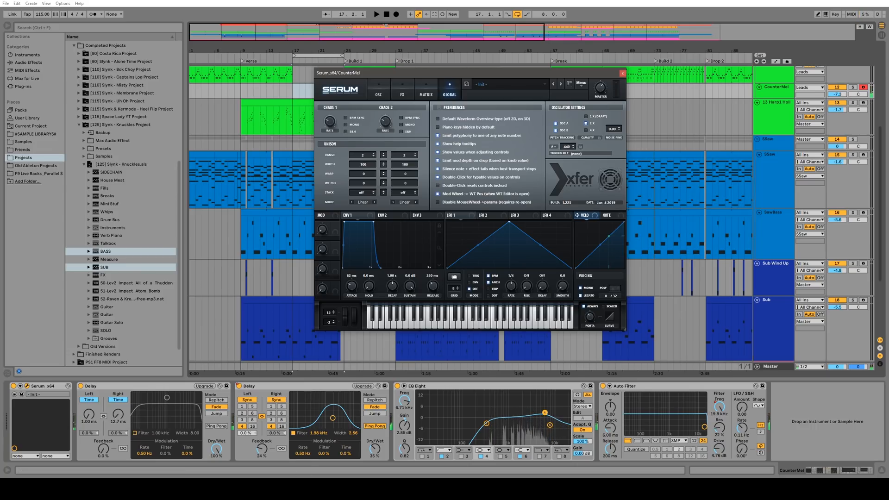
click(244, 489)
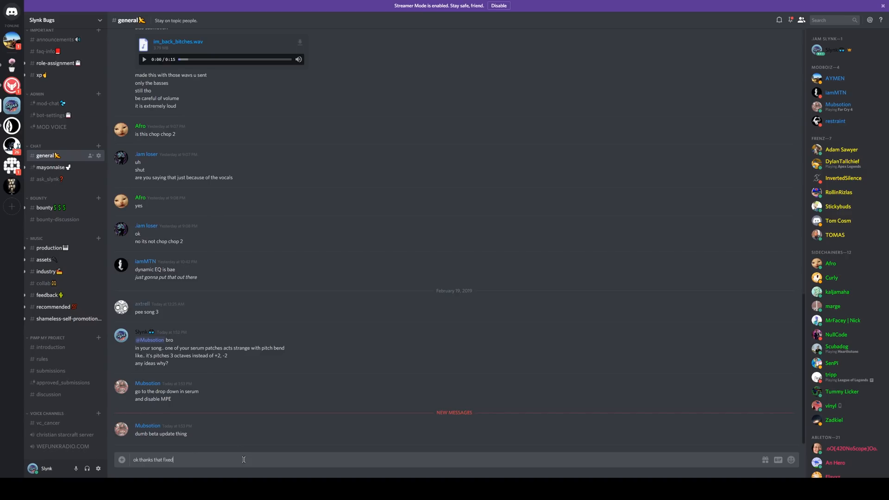
key(Return)
text(i was scratching my head lol)
key(Return)
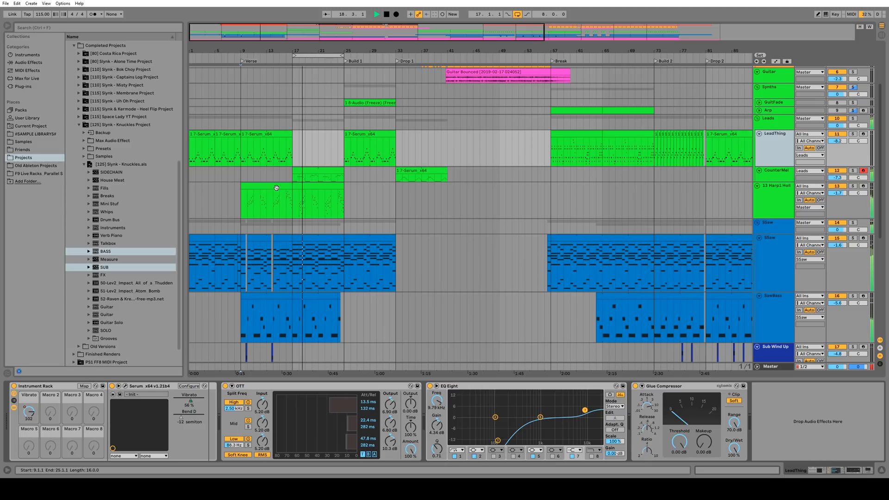
Step: Split the harp clip at bar 17 and move its first half to the intro, starting at bar 1
drag(276, 187, 225, 192)
click(293, 207)
key(ctrl+e)
click(264, 188)
Step: Delete the LeadThing clips over the intro's bars 1 to 9 and play the arrangement from the start
click(205, 134)
shift+click(226, 134)
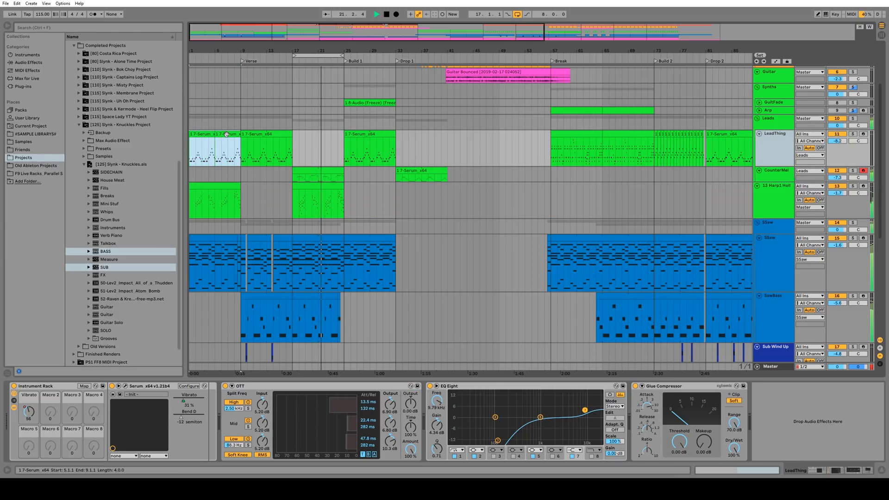
key(Delete)
click(226, 174)
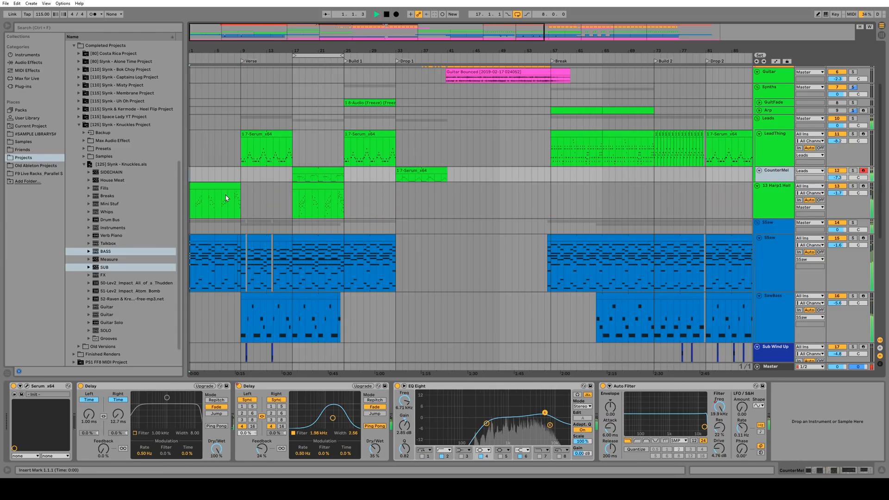
scroll(227, 196, down, 2)
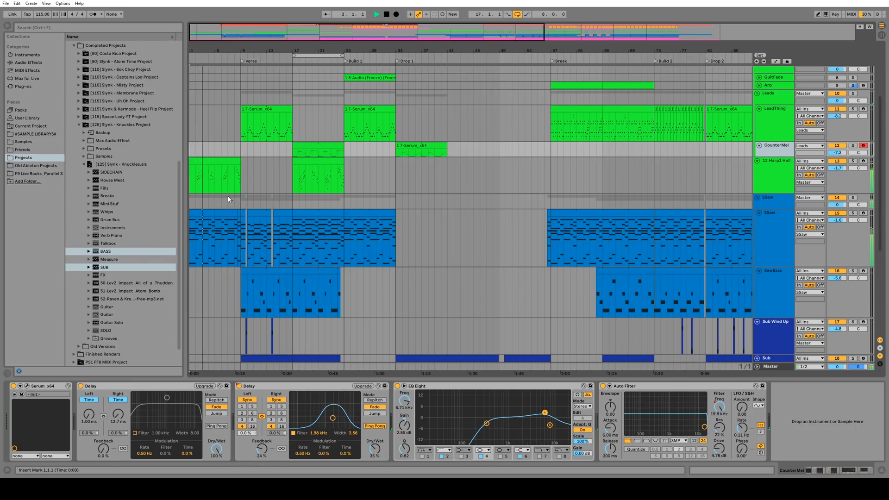
scroll(246, 194, down, 8)
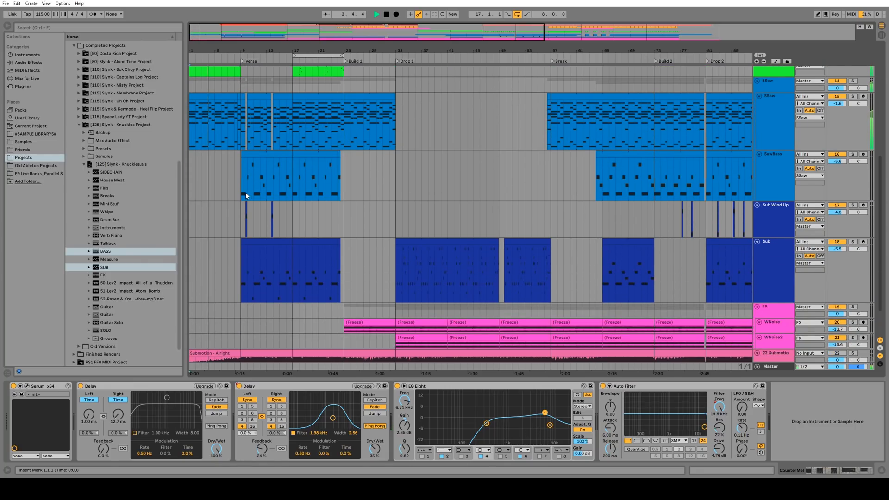
scroll(245, 195, up, 5)
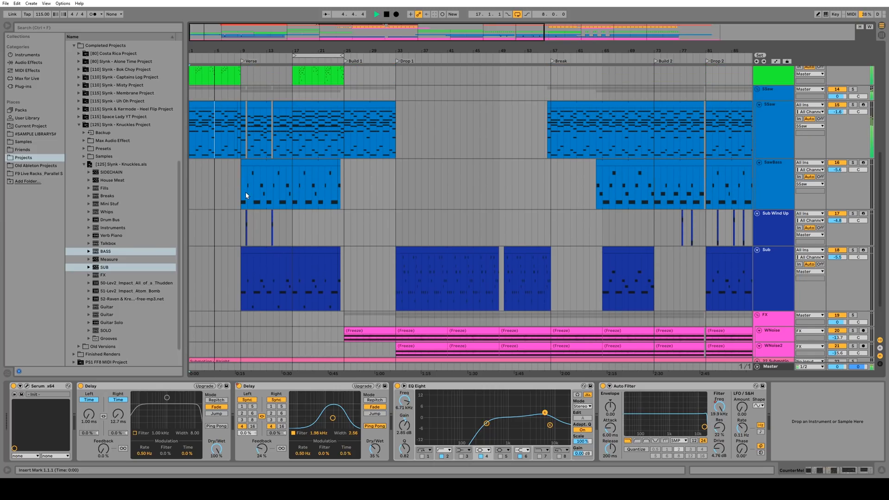
scroll(246, 195, up, 4)
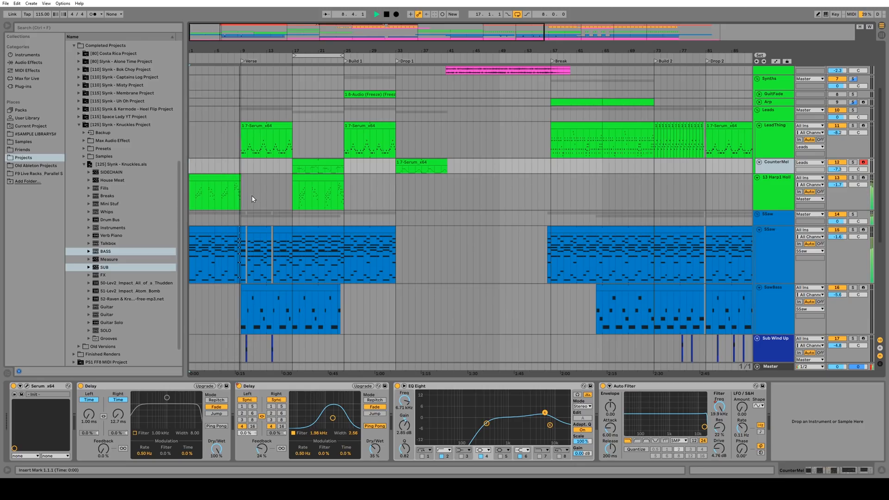
Step: Set the SSaw track's Auto Pan to Invert with a sine waveform and lower its offset to 100°
click(267, 246)
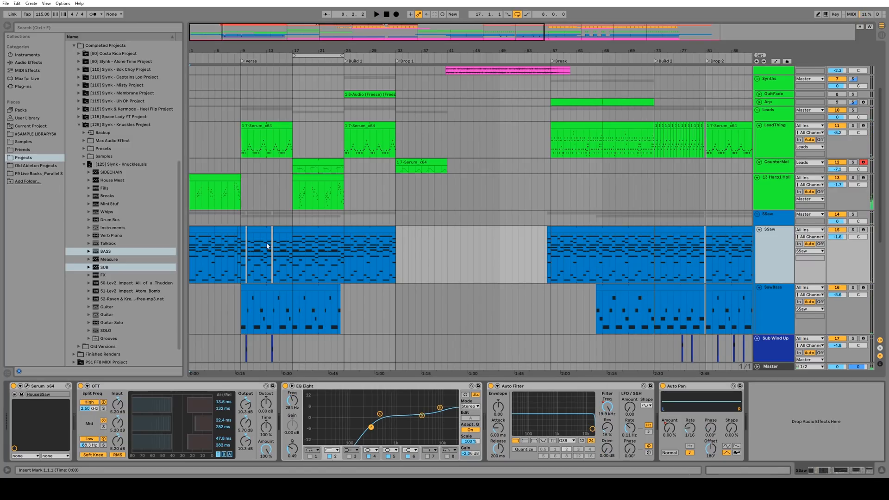
click(221, 139)
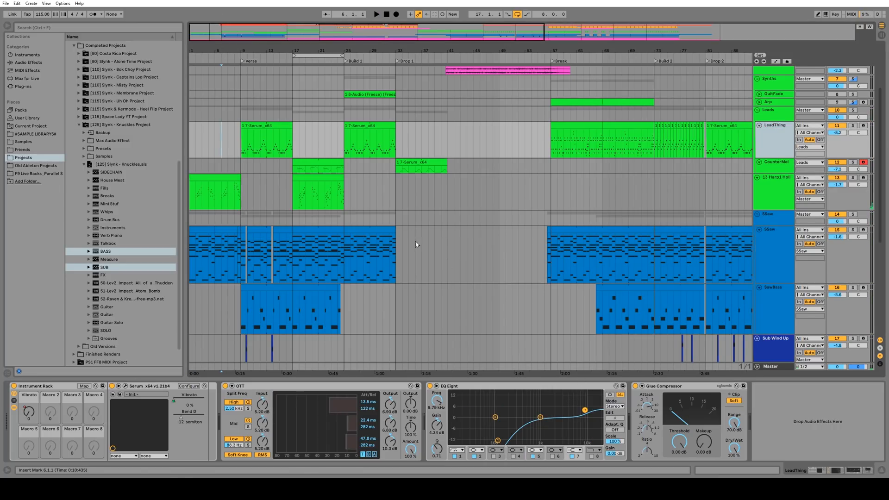
click(225, 253)
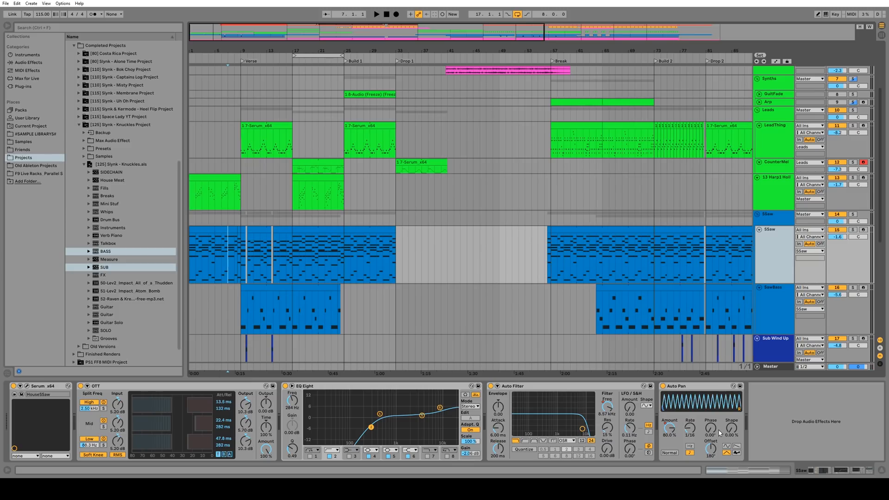
drag(710, 431, 710, 424)
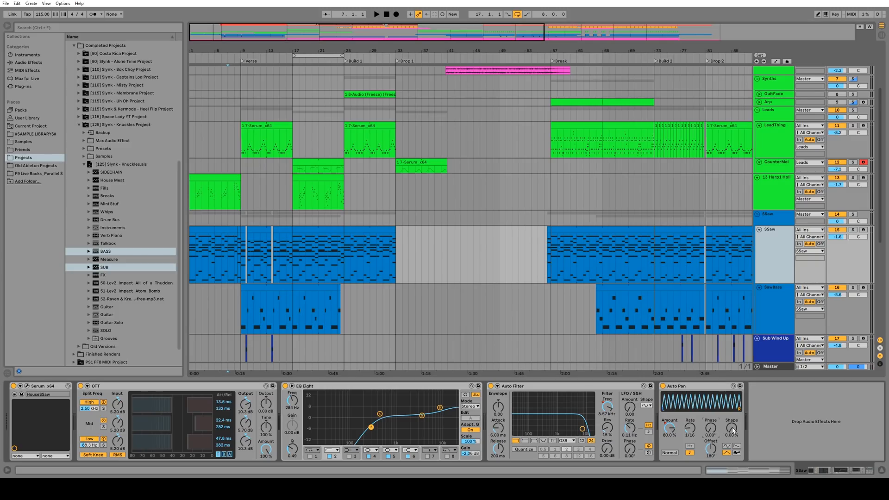
click(737, 446)
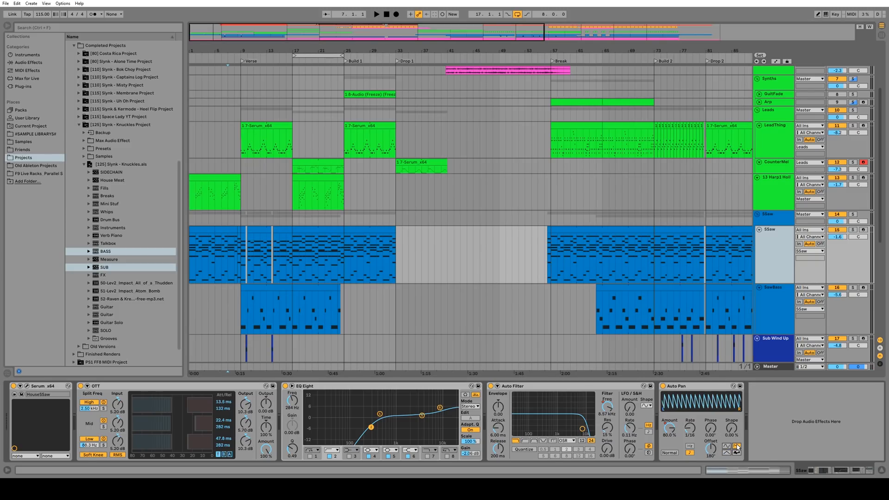
click(672, 453)
click(726, 446)
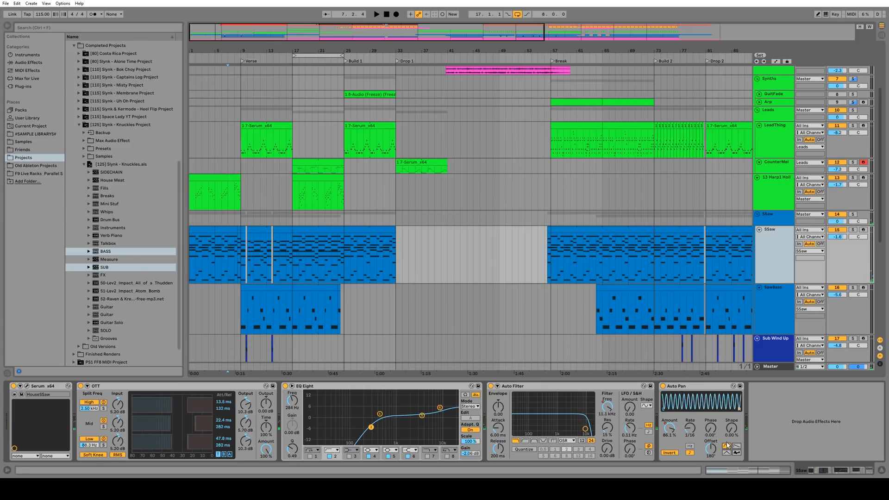
drag(712, 450, 712, 465)
Step: Play the intro from bar 1 with the metronome briefly on to check the SSaw's Auto Pan pulse
key(space)
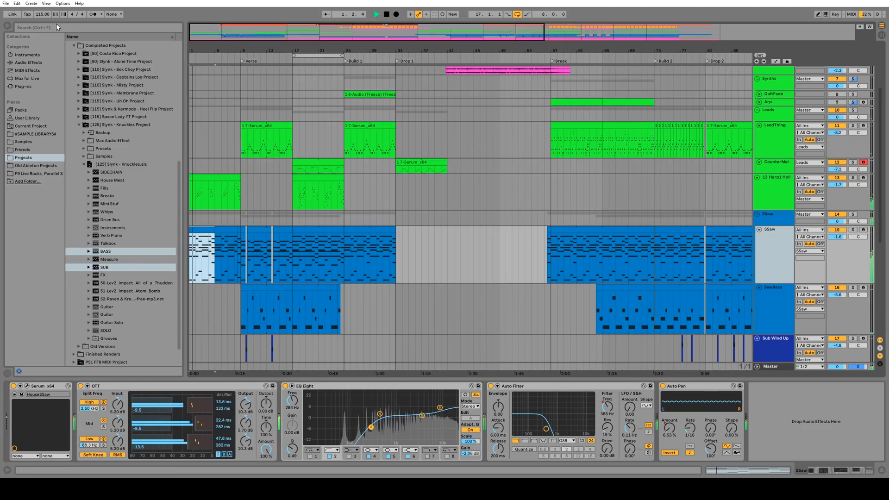
click(93, 15)
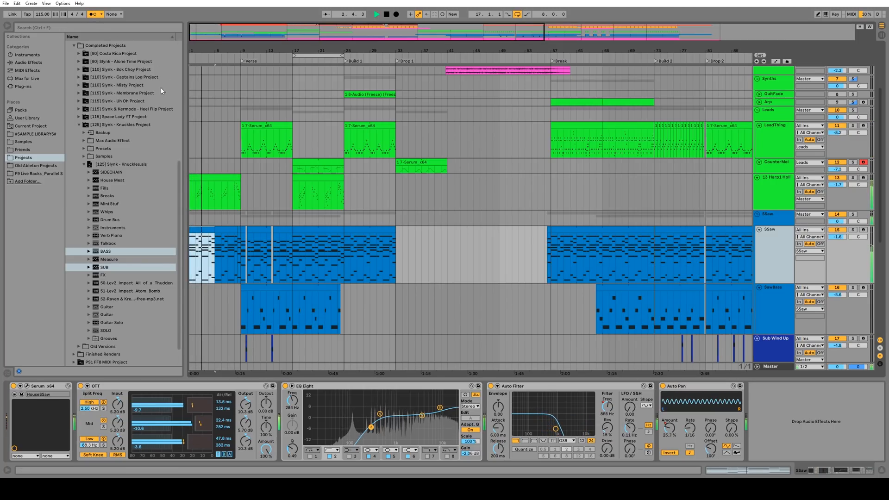
click(92, 15)
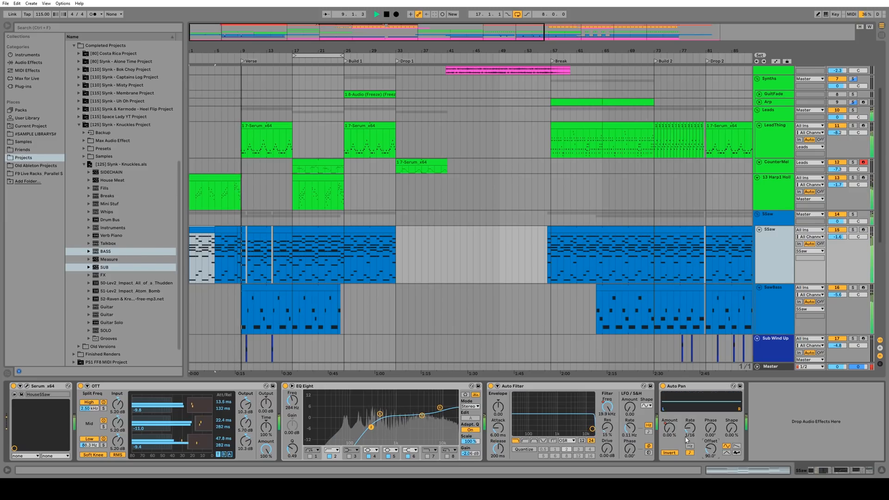
Step: Check the effects in the duplicated SSaw track's Serum and open that track's verse clip
click(273, 154)
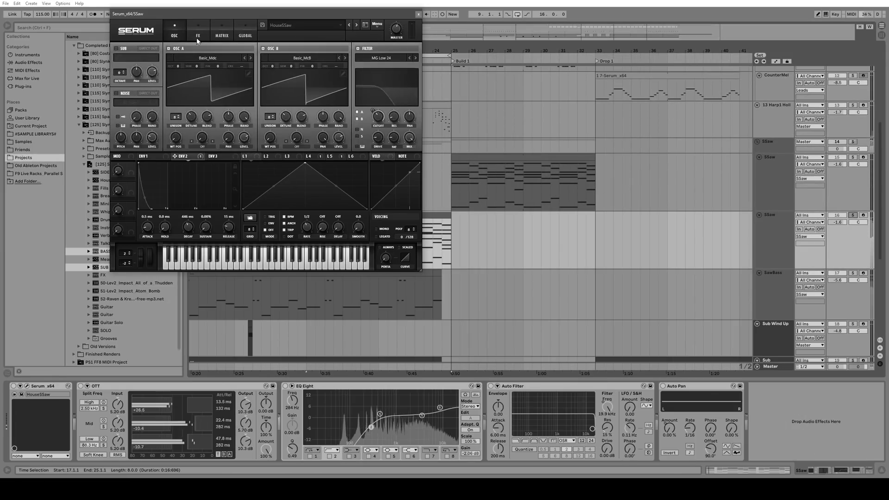
click(198, 35)
click(418, 14)
double_click(379, 216)
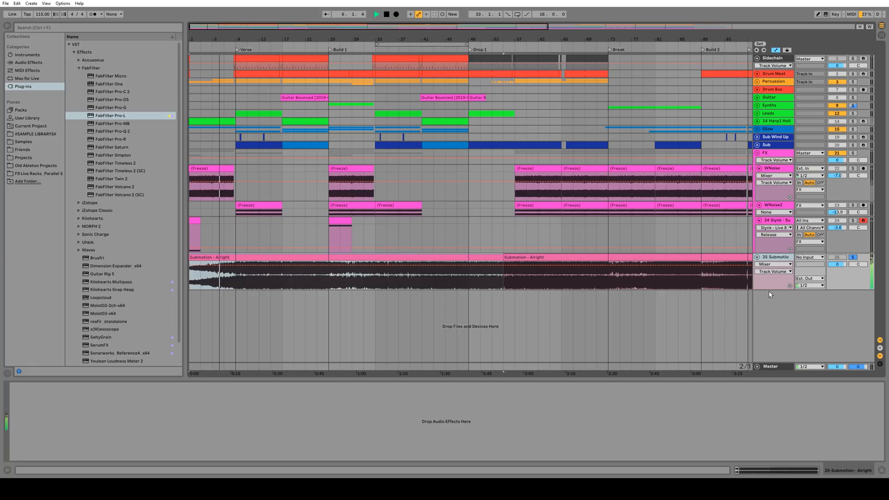
Step: Enlarge the Submotion - Alright reference track and zoom in on the timeline to compare its playback with the arrangement
drag(768, 290, 768, 298)
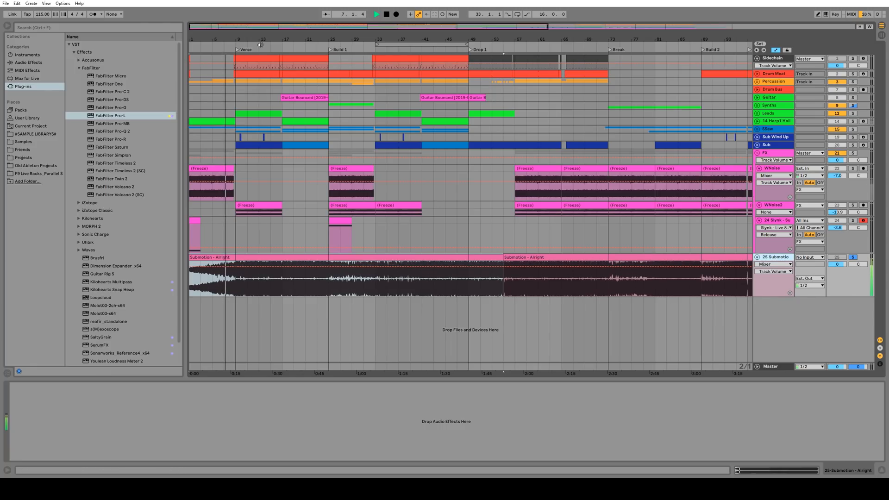
drag(261, 41, 286, 59)
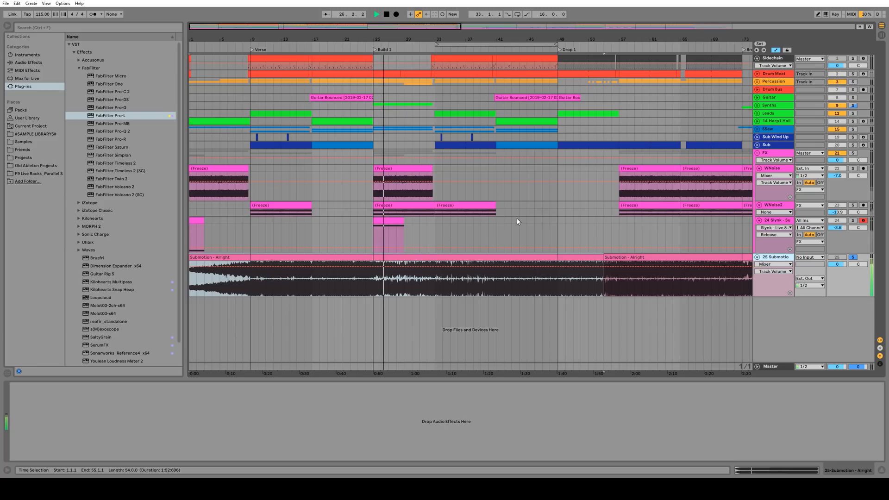
Step: Stop playback, unsolo the Submotion - Alright reference track and play the arrangement for comparison
key(space)
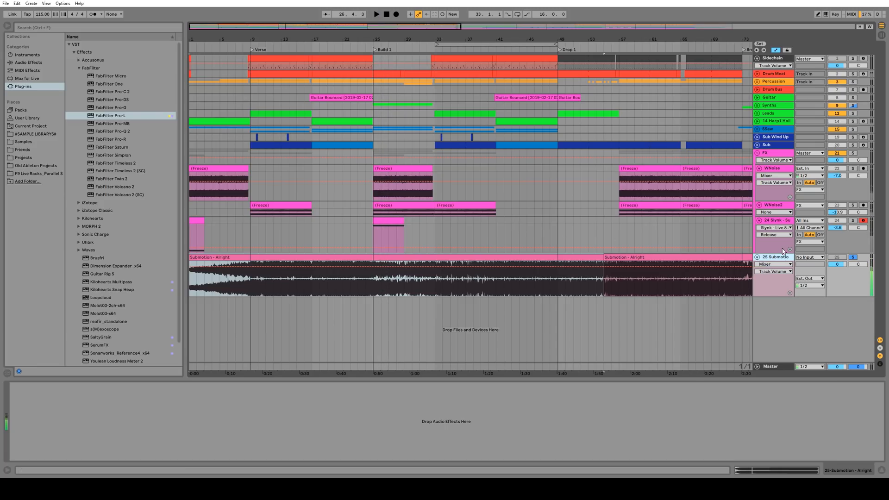
click(853, 257)
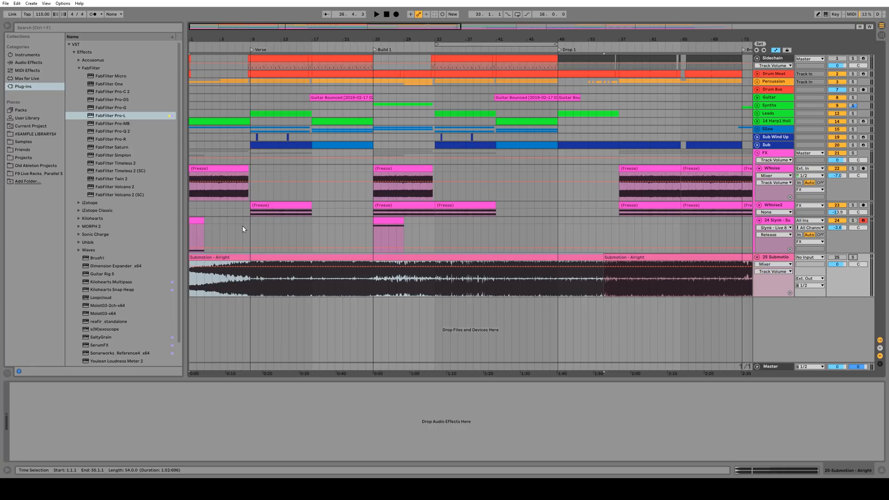
key(space)
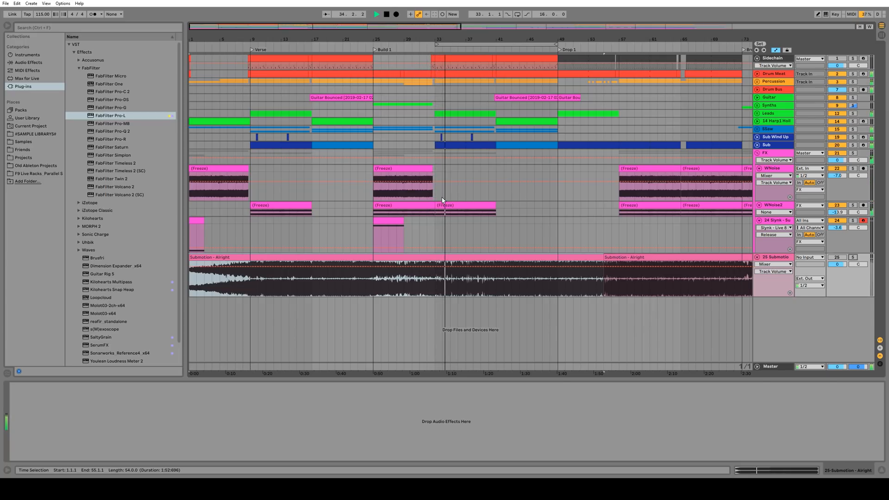
Step: Examine the empty stretches of the WNoise track at bars 9 to 25 and from bar 33 through Drop 1
drag(437, 192, 555, 179)
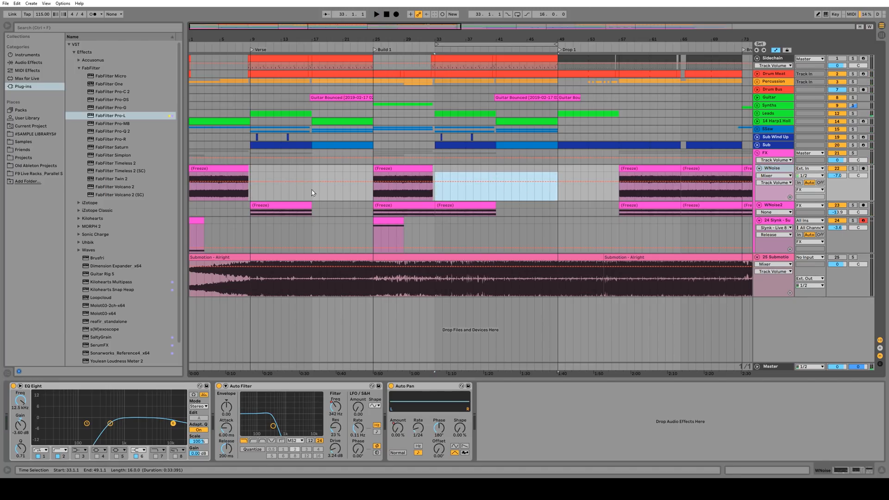
drag(254, 192, 372, 185)
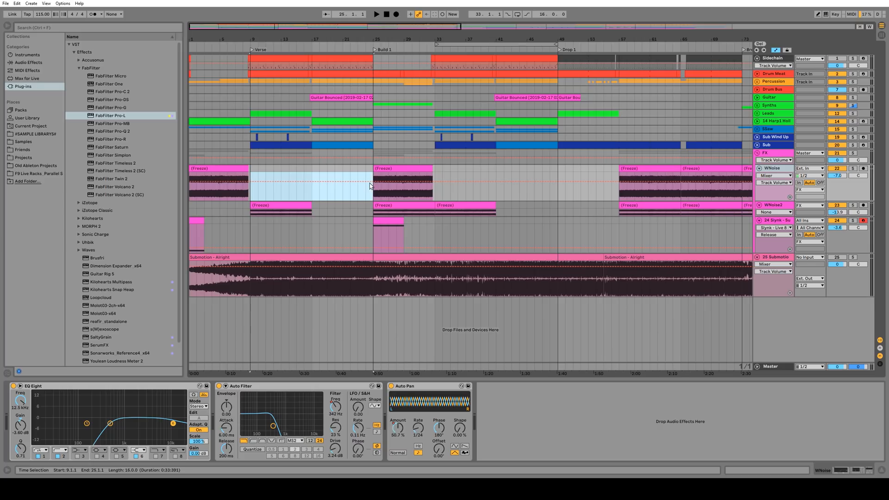
drag(473, 39, 474, 20)
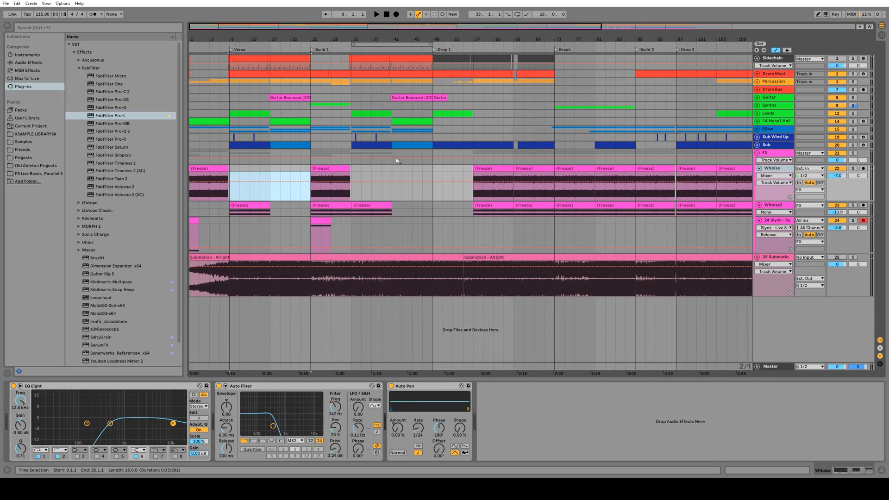
drag(377, 182, 422, 192)
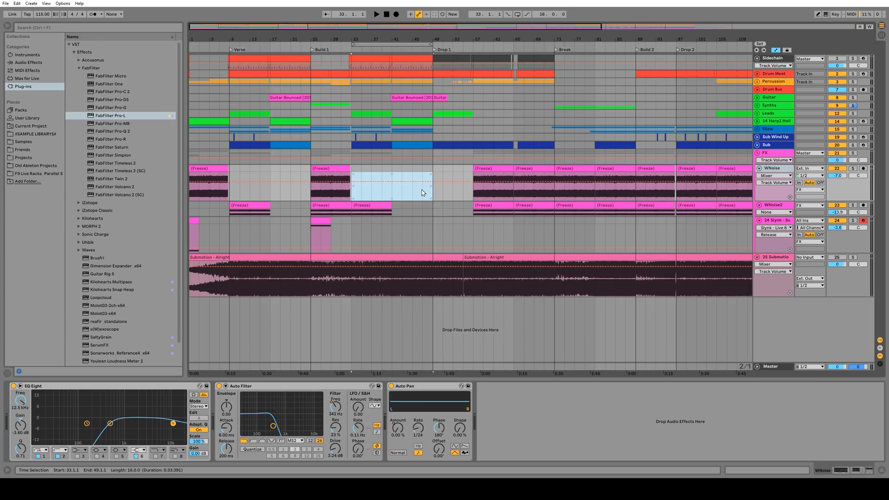
drag(436, 193, 650, 179)
click(361, 192)
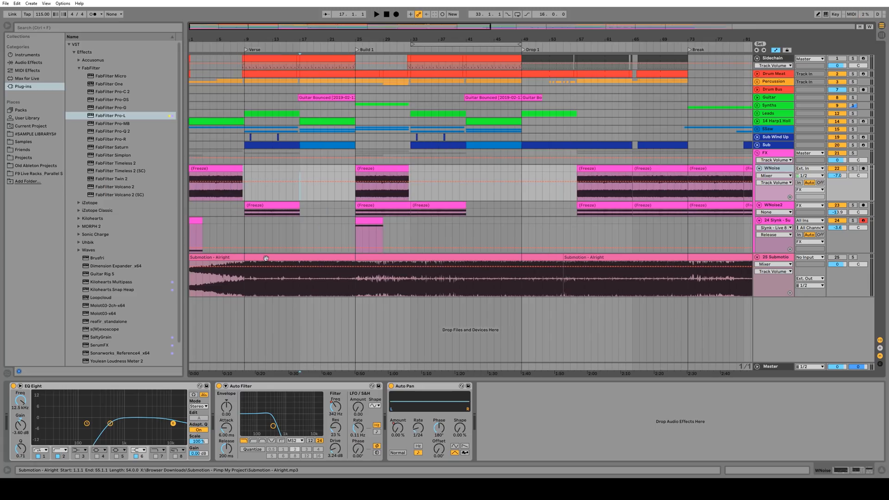
Step: Solo the Submotion - Alright reference track and play it from bar 9, where the verse starts
key(plus)
click(457, 256)
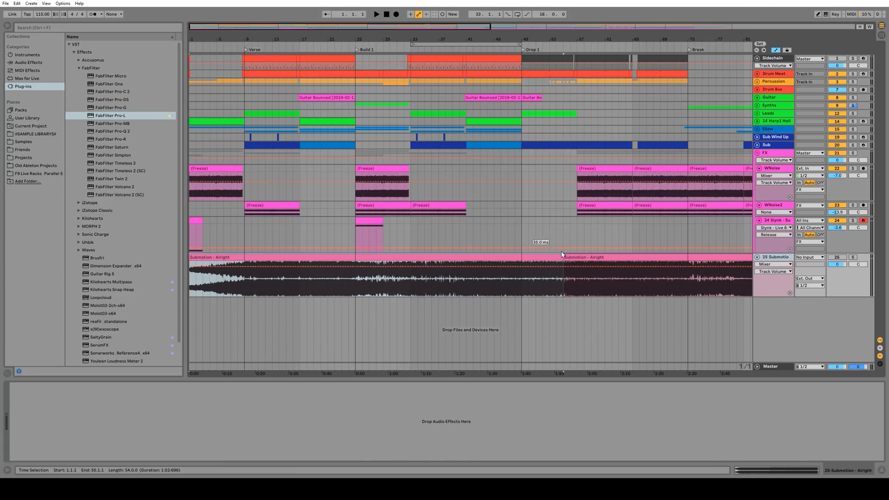
click(244, 282)
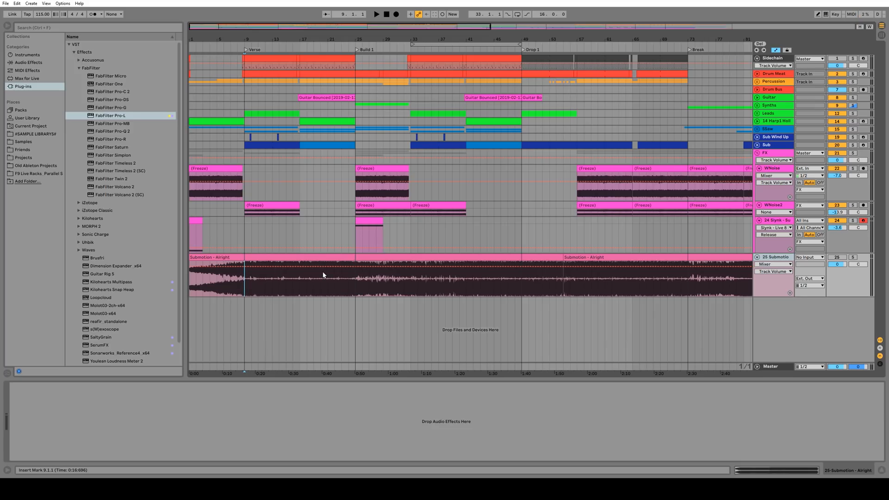
key(space)
click(851, 257)
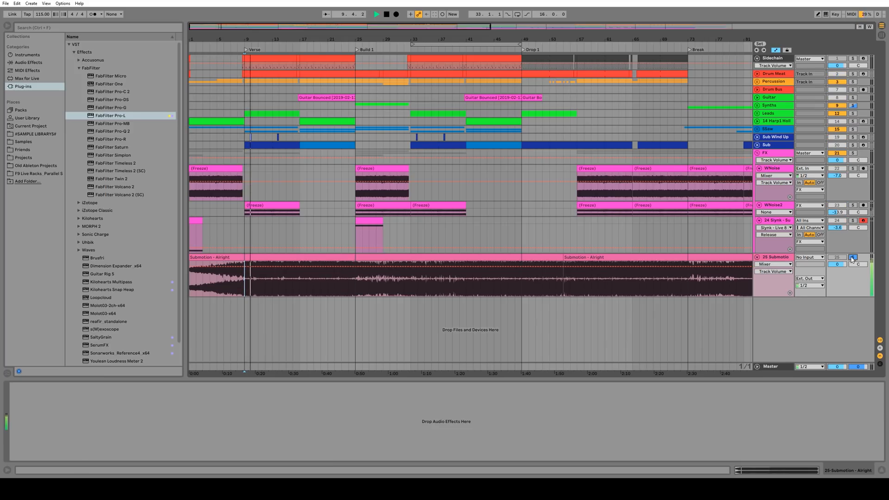
key(space)
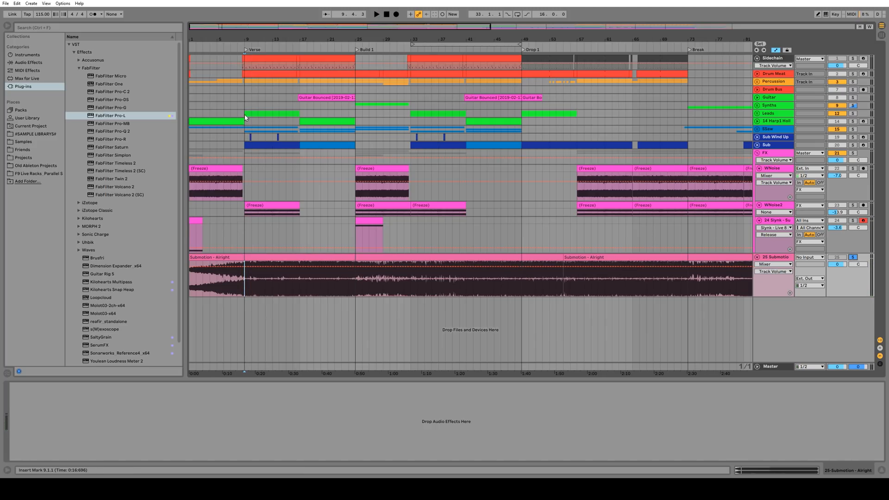
Step: Unsolo the reference track and play the arrangement from bar 9 to compare the verse
click(246, 174)
click(853, 257)
key(space)
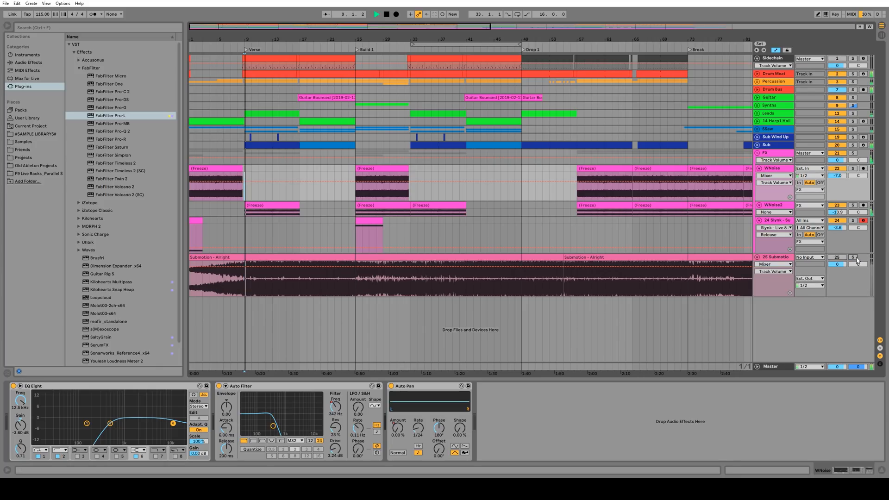
key(space)
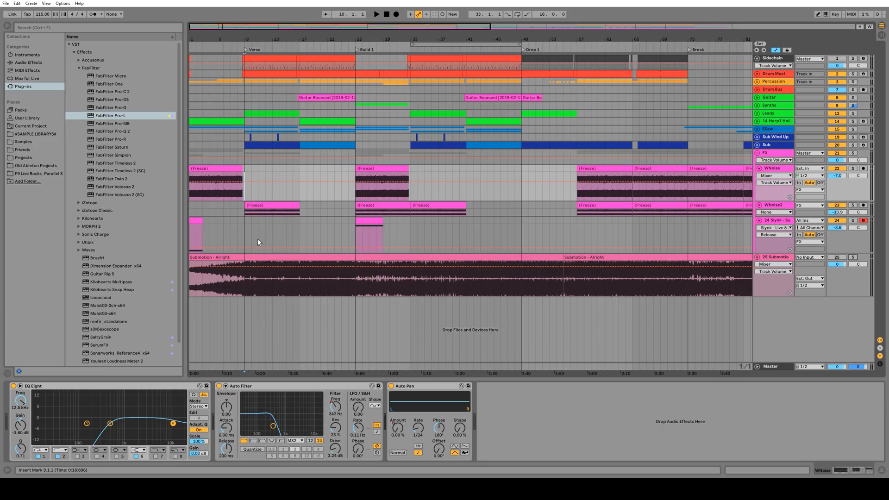
Step: Mark out bars 9 to 17 and 17 to 25 on the reference track and review the arrangement's overall structure
drag(246, 280, 300, 278)
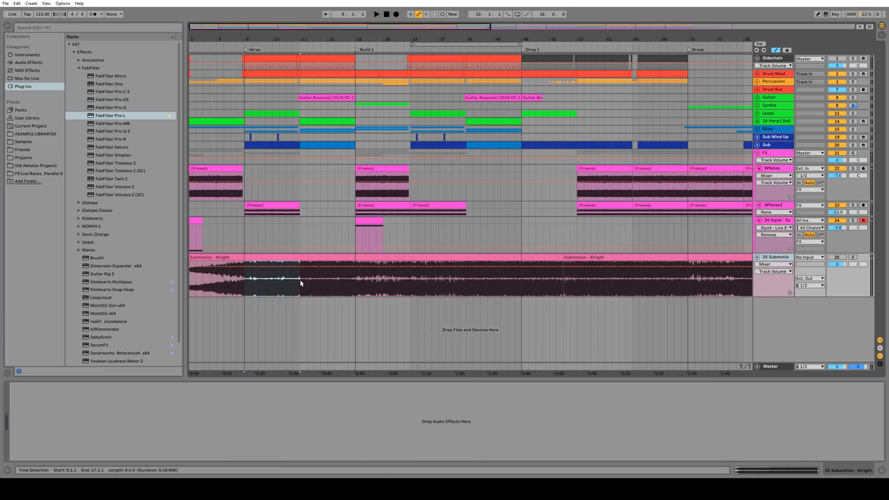
click(248, 280)
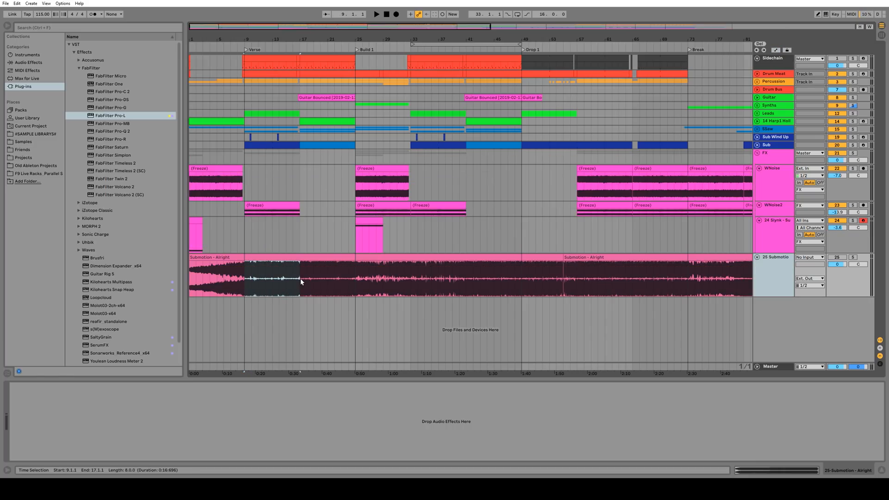
drag(300, 279, 354, 279)
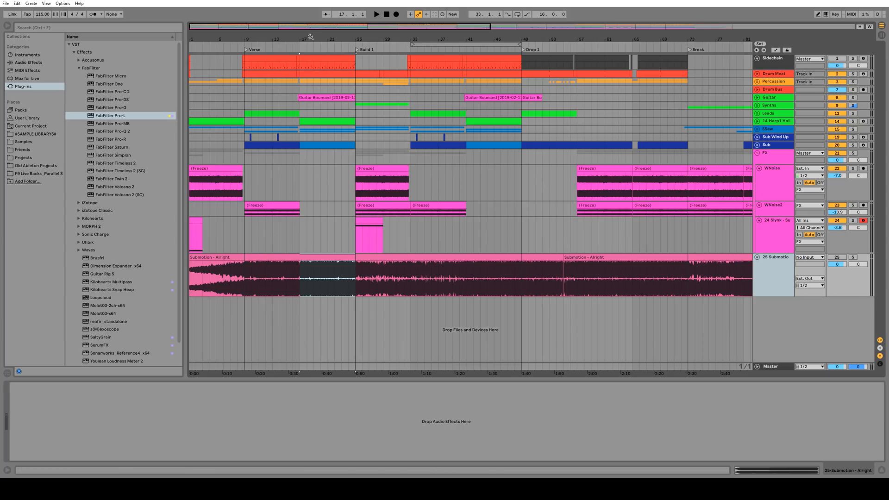
drag(310, 39, 310, 16)
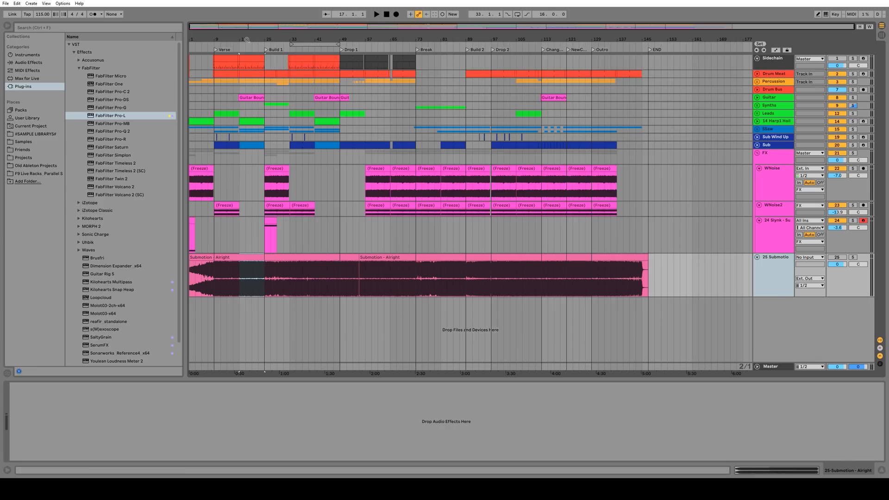
drag(247, 39, 259, 39)
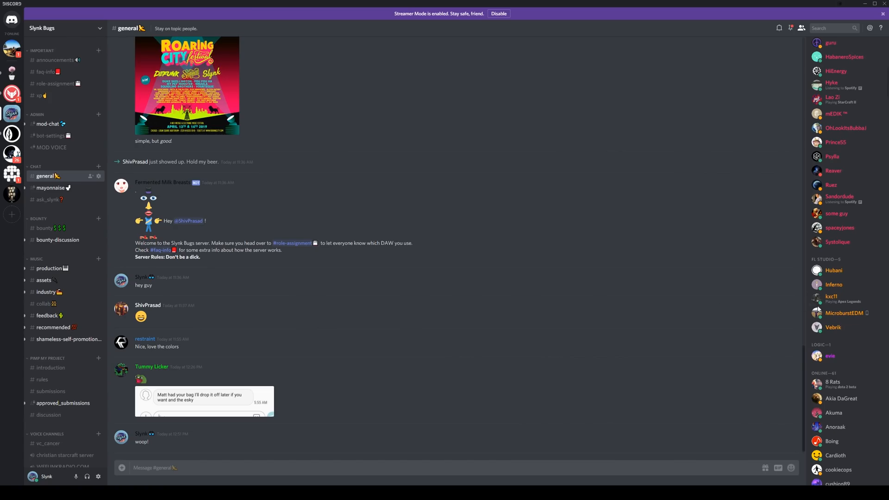
Step: Switch to Discord and look through the Slynk Bugs server's member list
scroll(817, 306, down, 1)
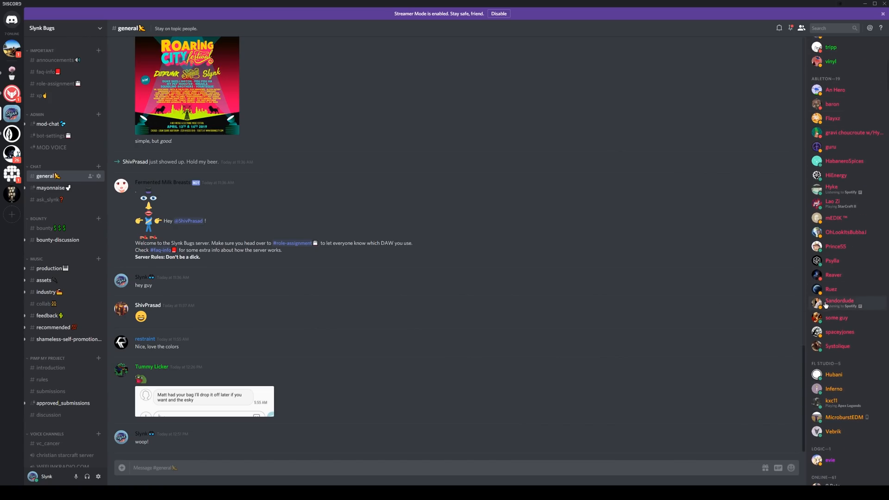
scroll(836, 264, down, 1)
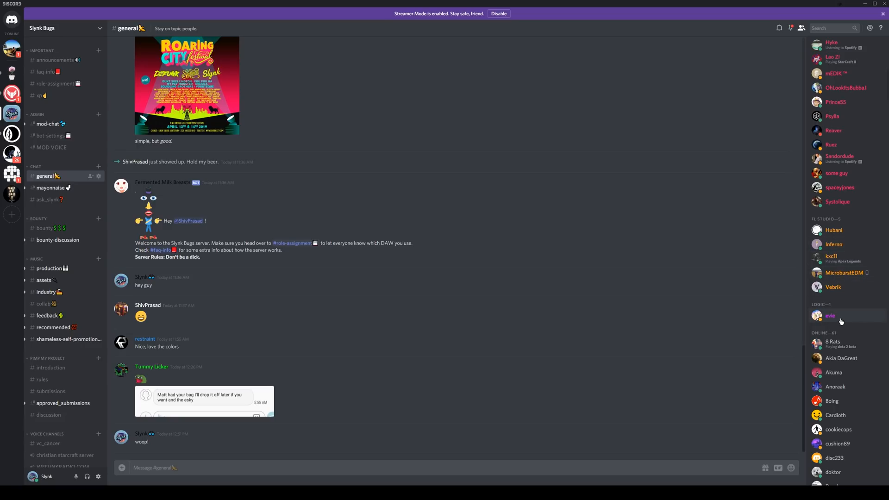
scroll(856, 298, up, 5)
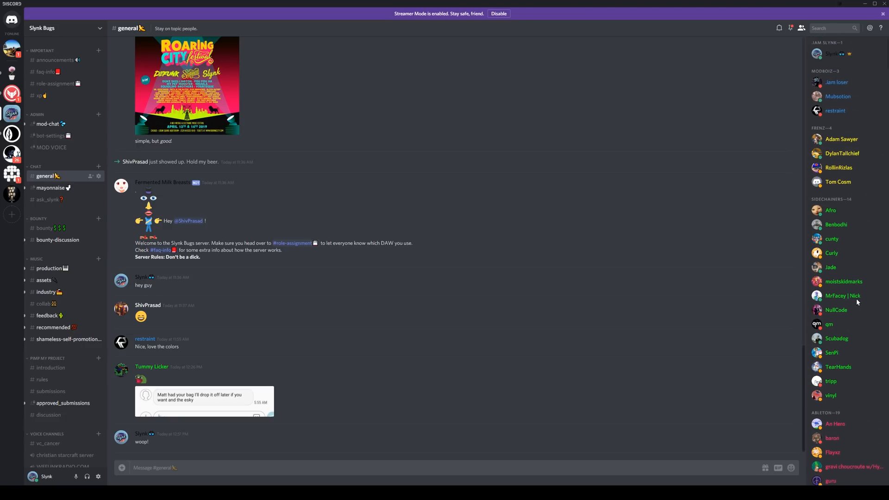
Step: Open the bounty channel and preview some of the submitted glitch hop drum beats
click(74, 229)
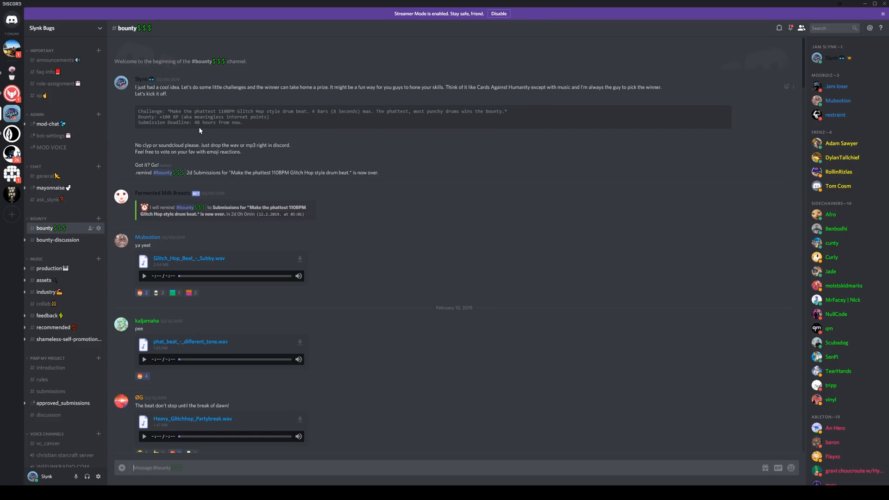
scroll(296, 156, down, 6)
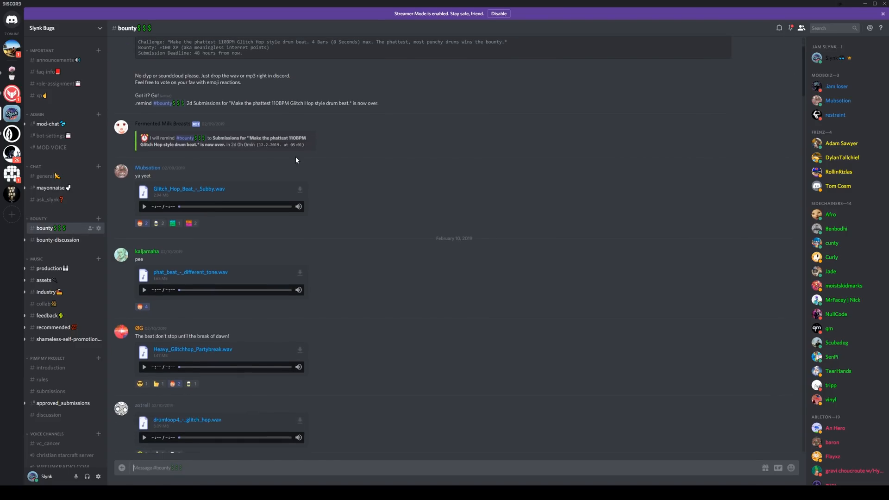
click(144, 370)
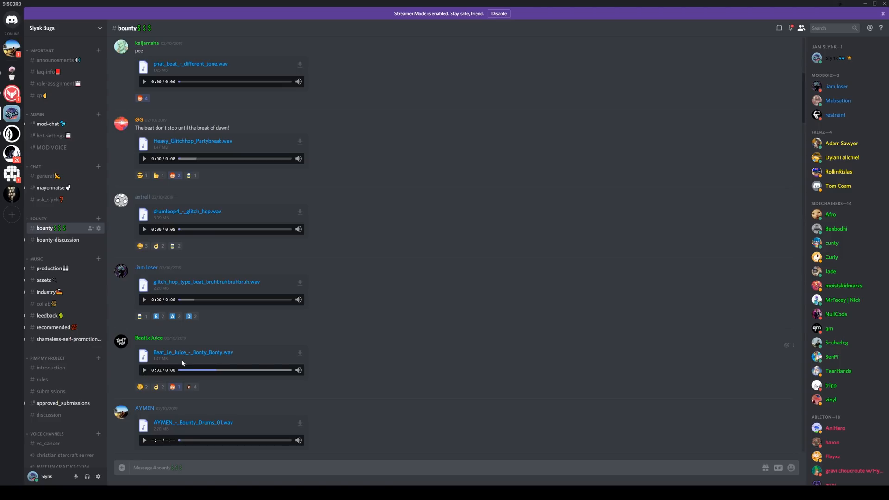
scroll(268, 260, up, 3)
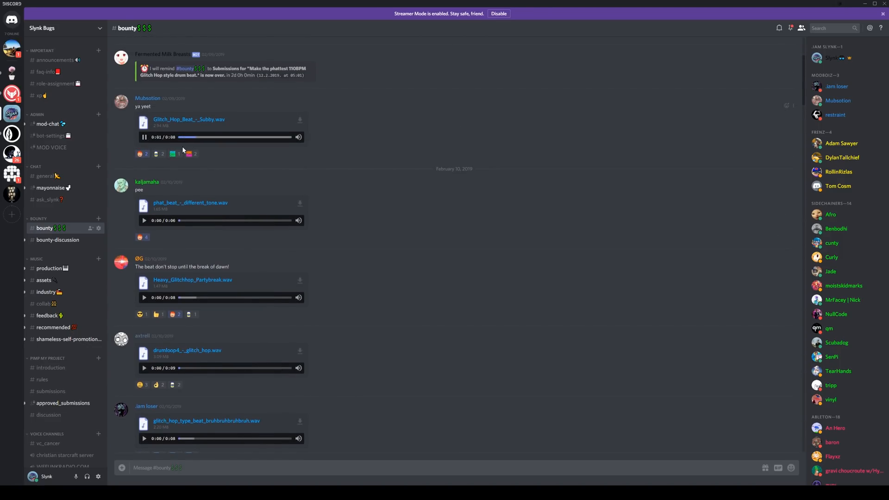
click(143, 138)
Step: Check the 100 XP bounty in the glitch hop challenge post and open the xp channel
scroll(271, 188, up, 3)
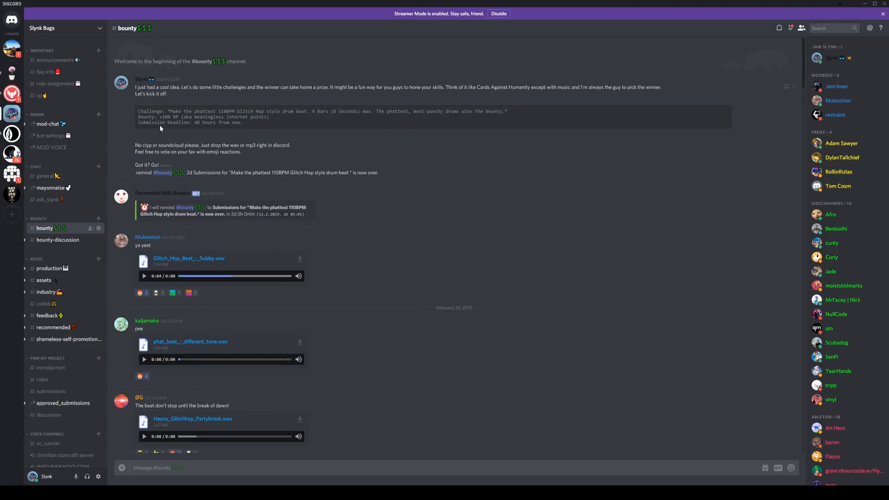
drag(160, 116, 177, 117)
click(53, 96)
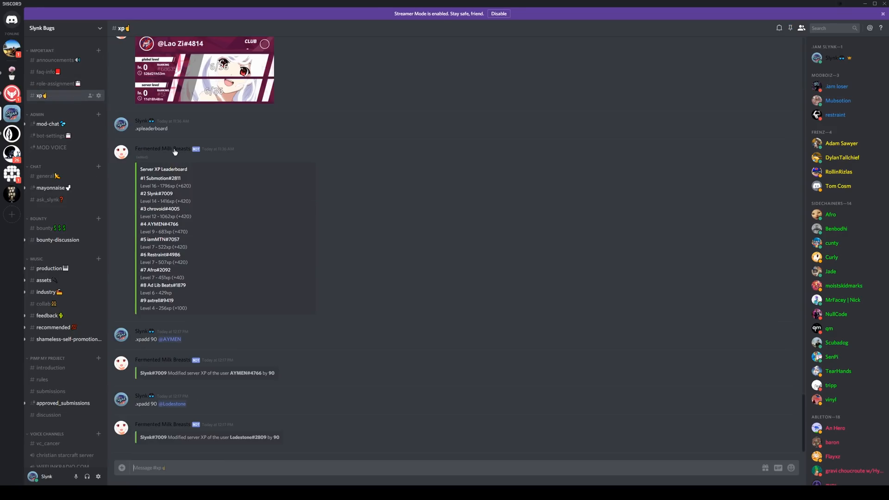